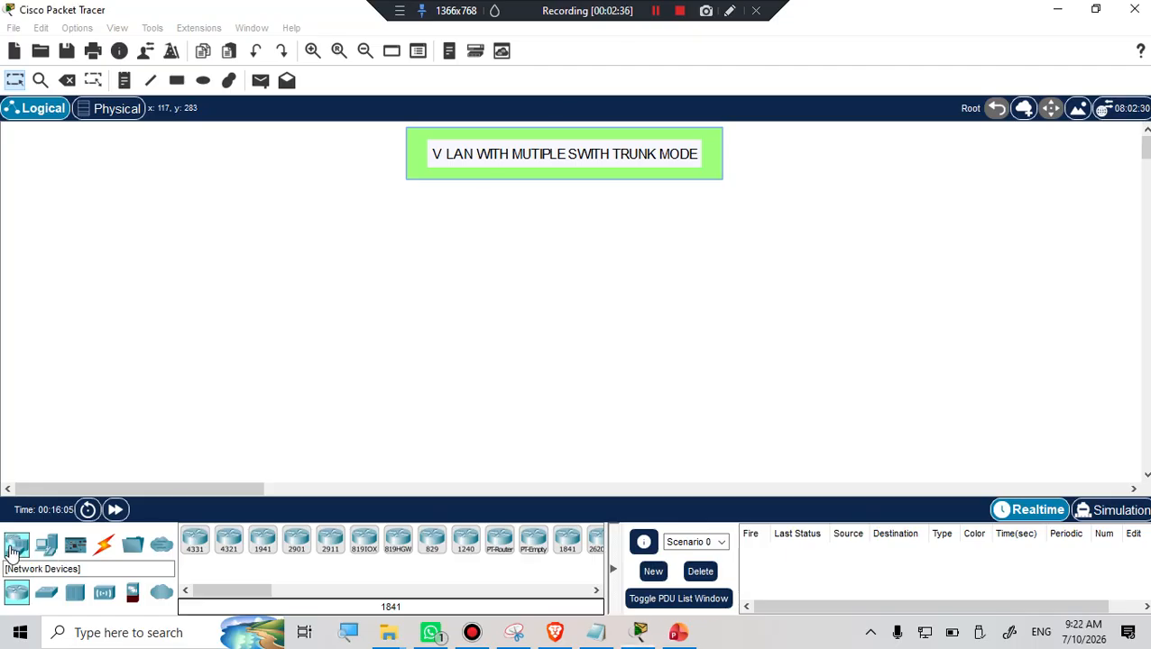
Place two 2960 switches in the workspace and arrange them side by side below the title
{"action": "left_click", "coordinate": [47, 599]}
{"action": "left_click_drag", "start_coordinate": [196, 552], "coordinate": [412, 307]}
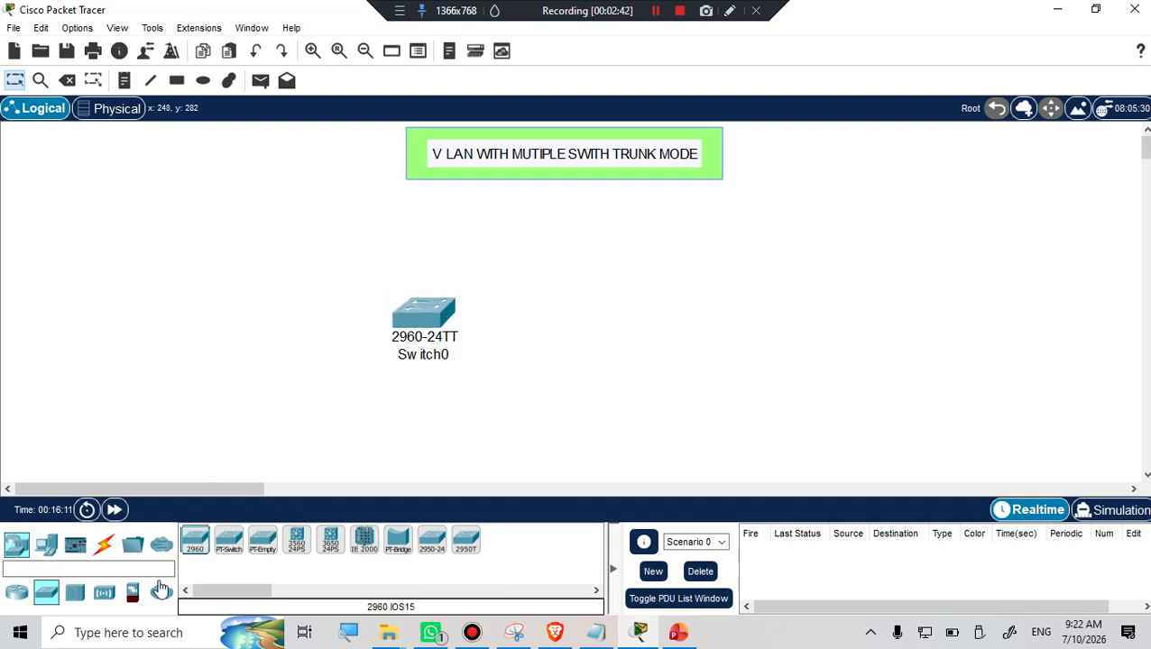
{"action": "left_click_drag", "start_coordinate": [195, 539], "coordinate": [723, 333]}
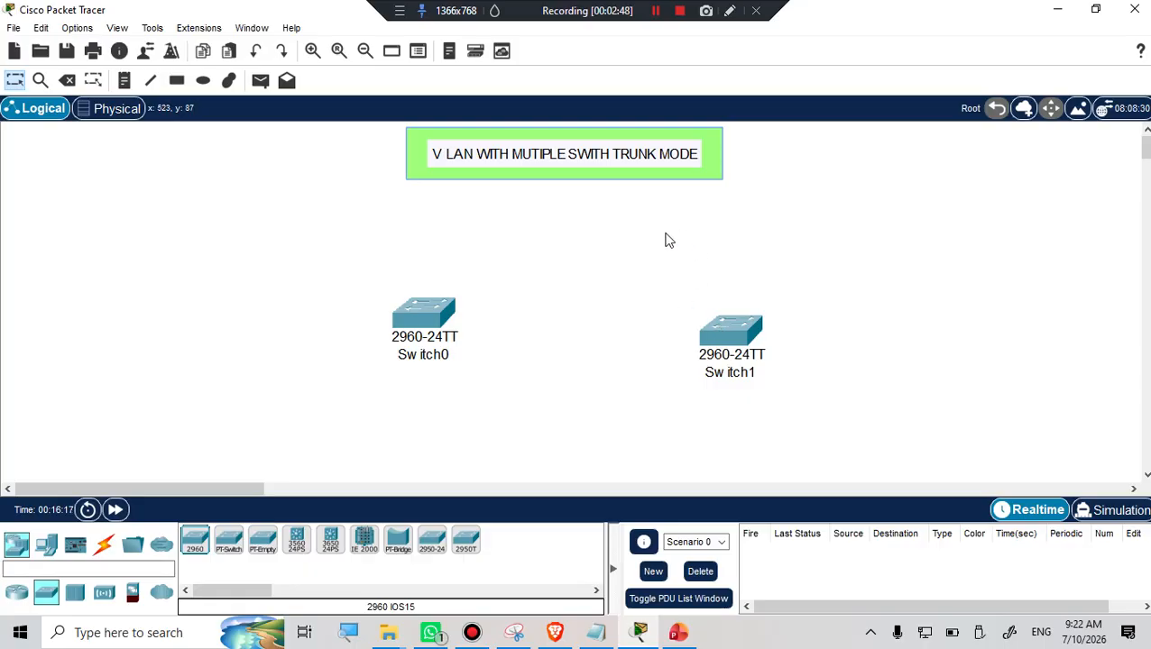
{"action": "left_click_drag", "start_coordinate": [732, 347], "coordinate": [766, 308]}
{"action": "left_click_drag", "start_coordinate": [432, 319], "coordinate": [428, 294]}
{"action": "left_click_drag", "start_coordinate": [773, 306], "coordinate": [727, 294]}
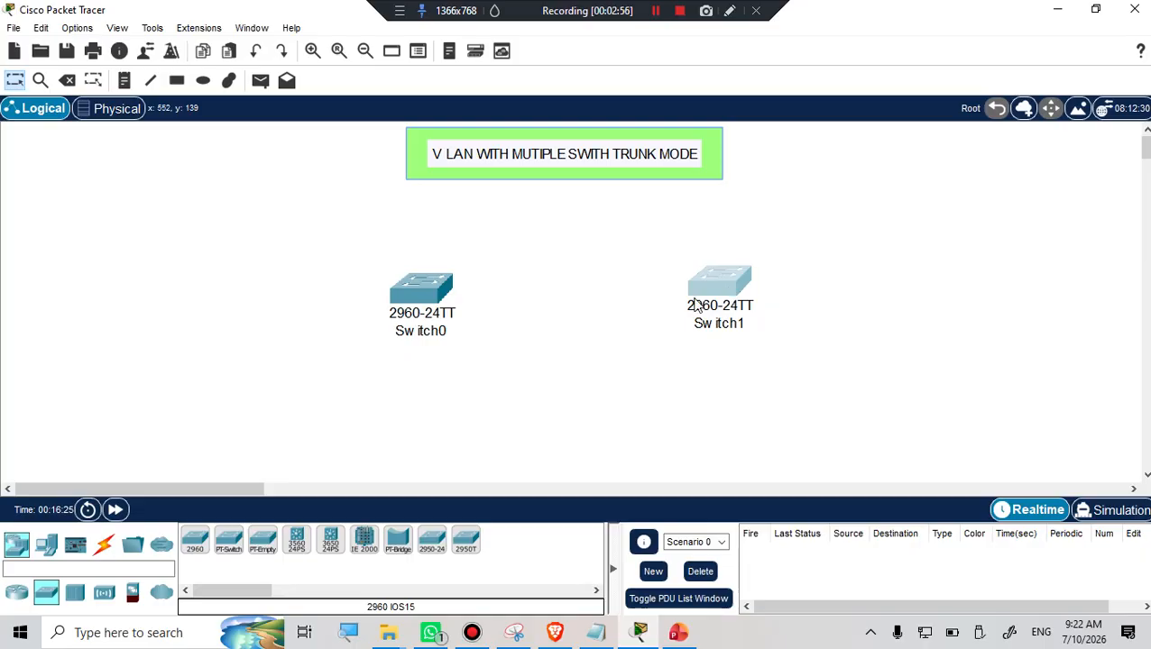
{"action": "left_click", "coordinate": [979, 262]}
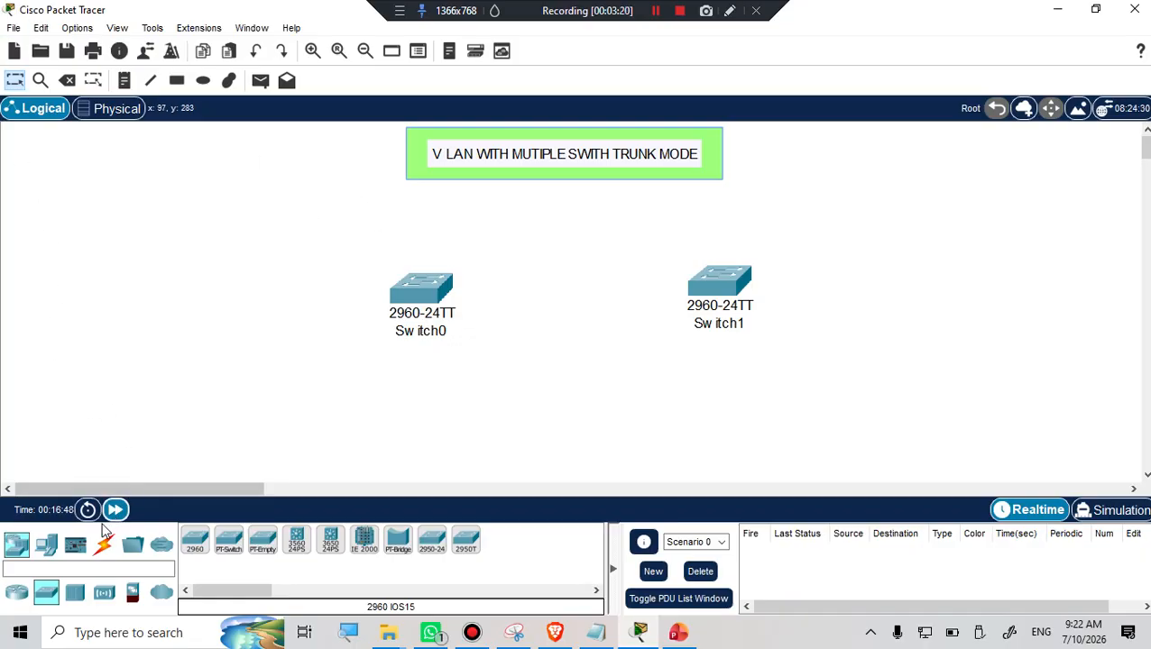
Place four PCs, two stacked on the outer side of each switch
{"action": "left_click", "coordinate": [49, 541]}
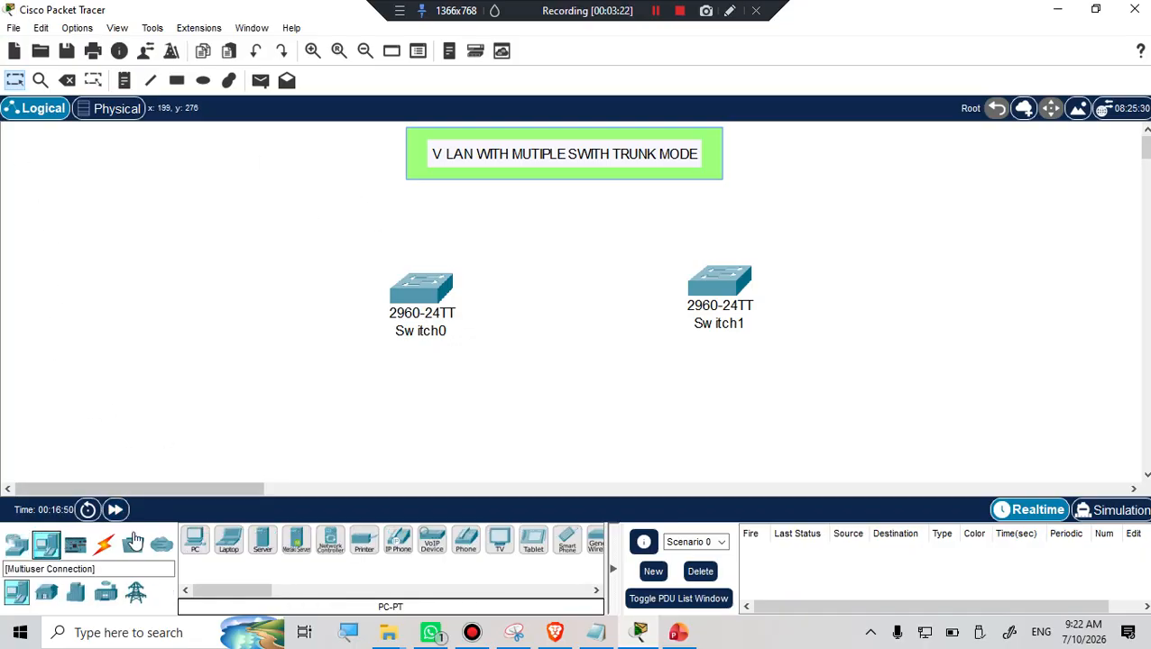
{"action": "left_click", "coordinate": [195, 539]}
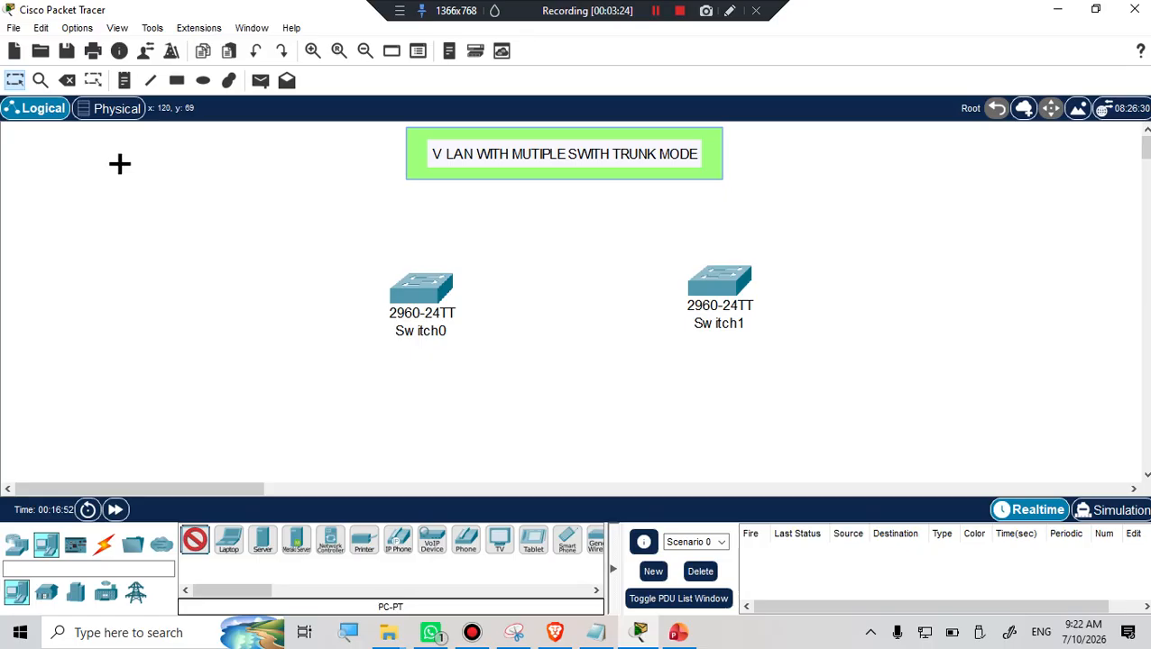
{"action": "left_click", "coordinate": [143, 211]}
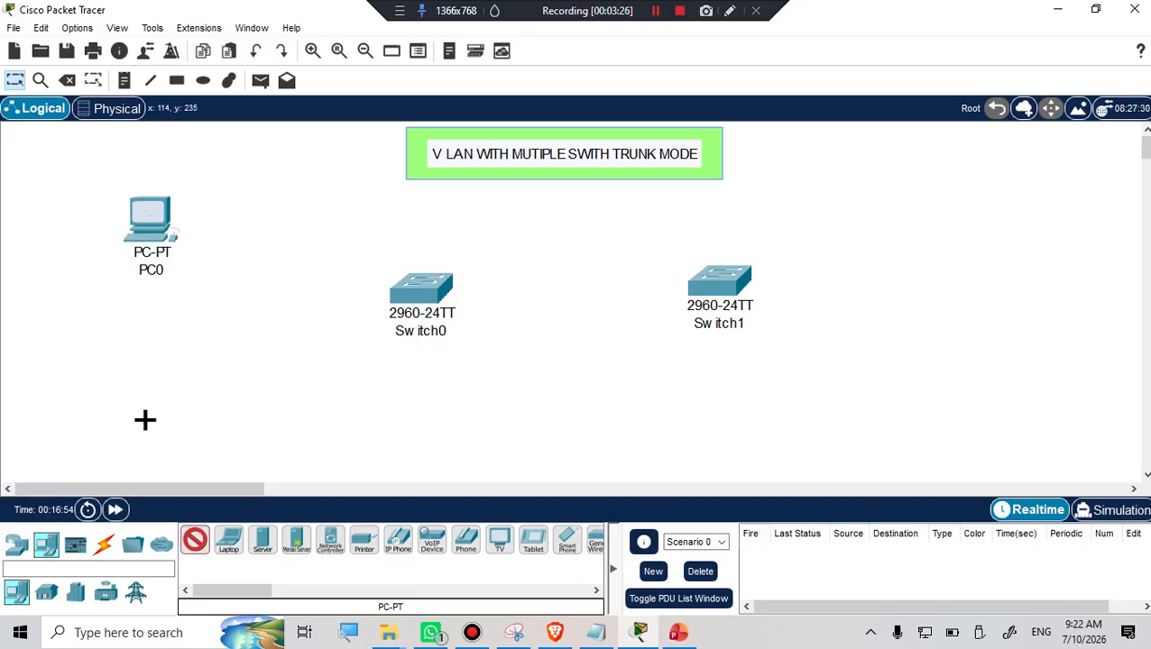
{"action": "left_click", "coordinate": [144, 421]}
{"action": "left_click", "coordinate": [985, 168]}
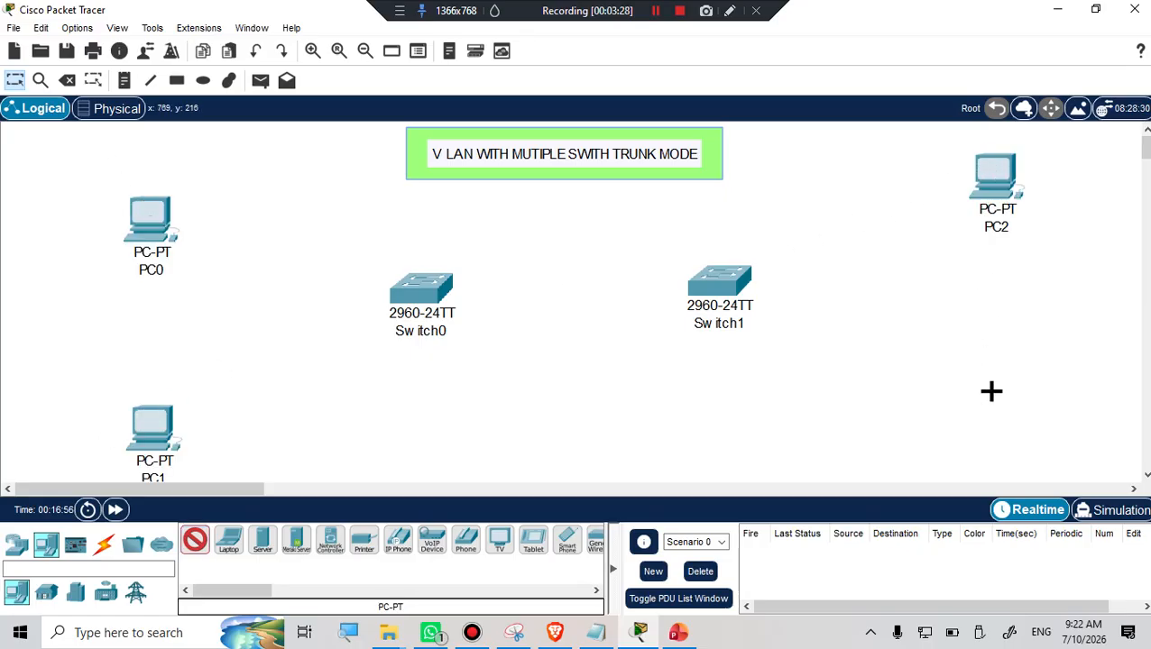
{"action": "left_click", "coordinate": [1013, 405]}
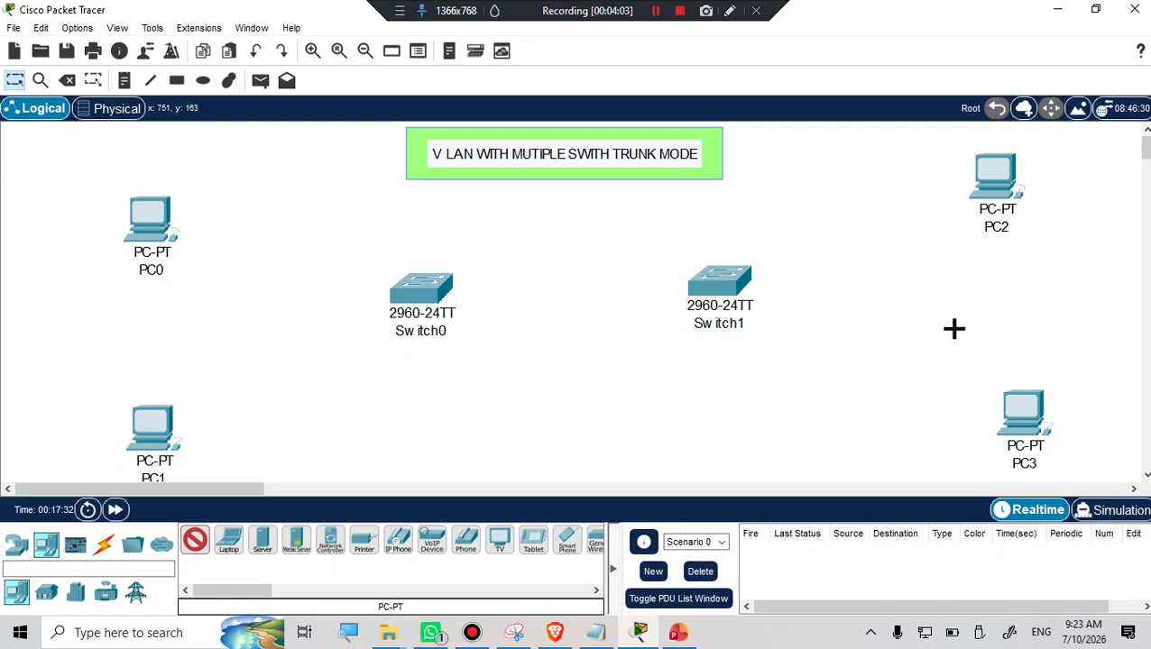
{"action": "key", "text": "Escape"}
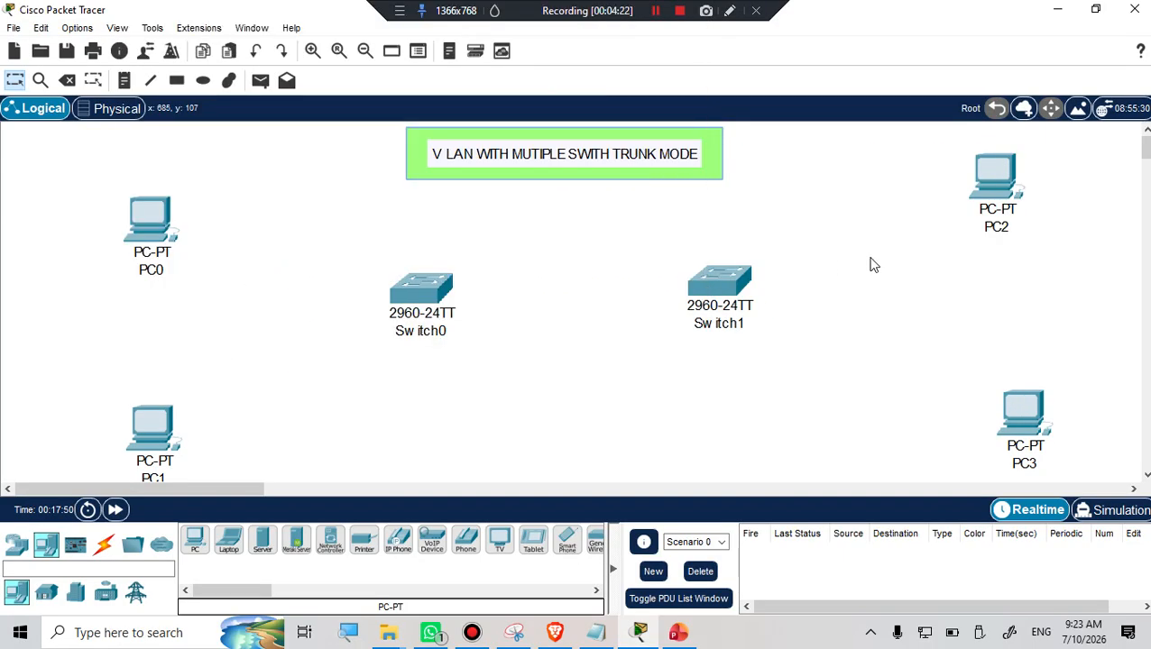
Connect PC0 and PC1 to Switch0 with the automatic connection type
{"action": "mouse_move", "coordinate": [721, 291]}
{"action": "left_click", "coordinate": [103, 546]}
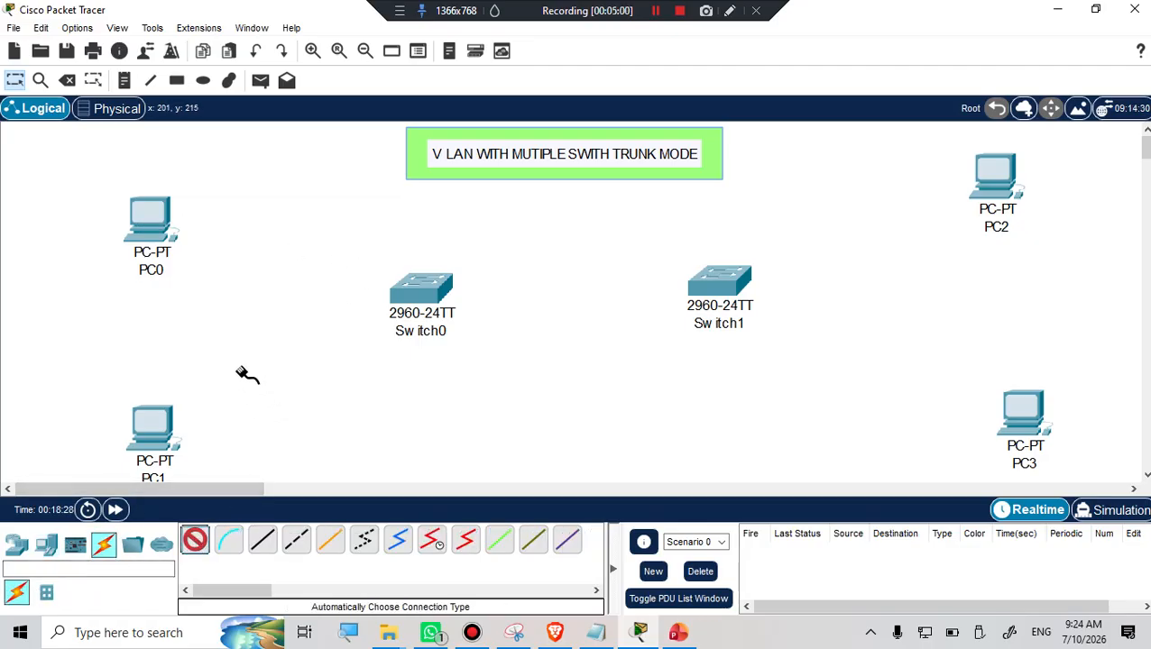
{"action": "left_click", "coordinate": [157, 212]}
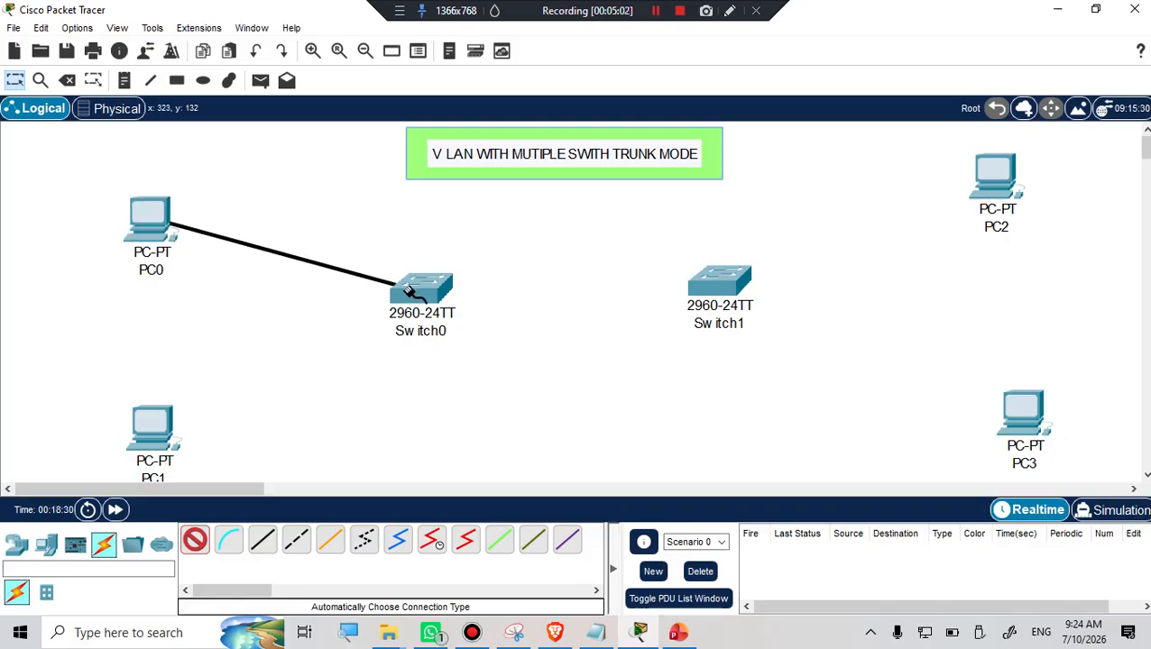
{"action": "left_click", "coordinate": [408, 290]}
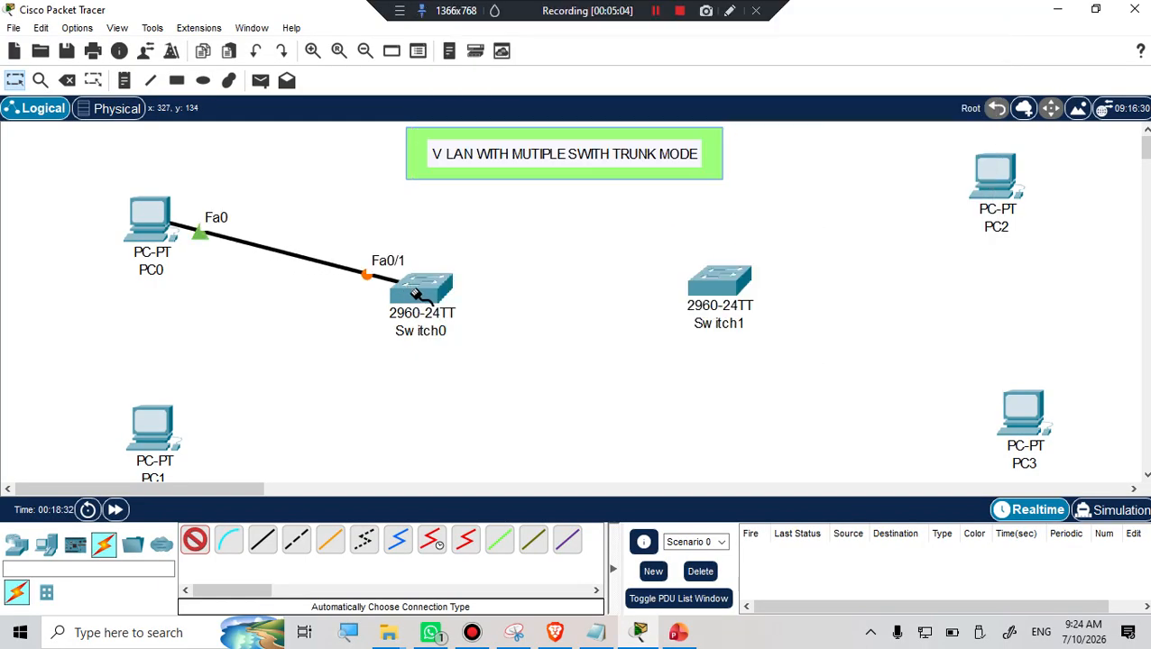
{"action": "left_click", "coordinate": [160, 427]}
{"action": "left_click", "coordinate": [411, 293]}
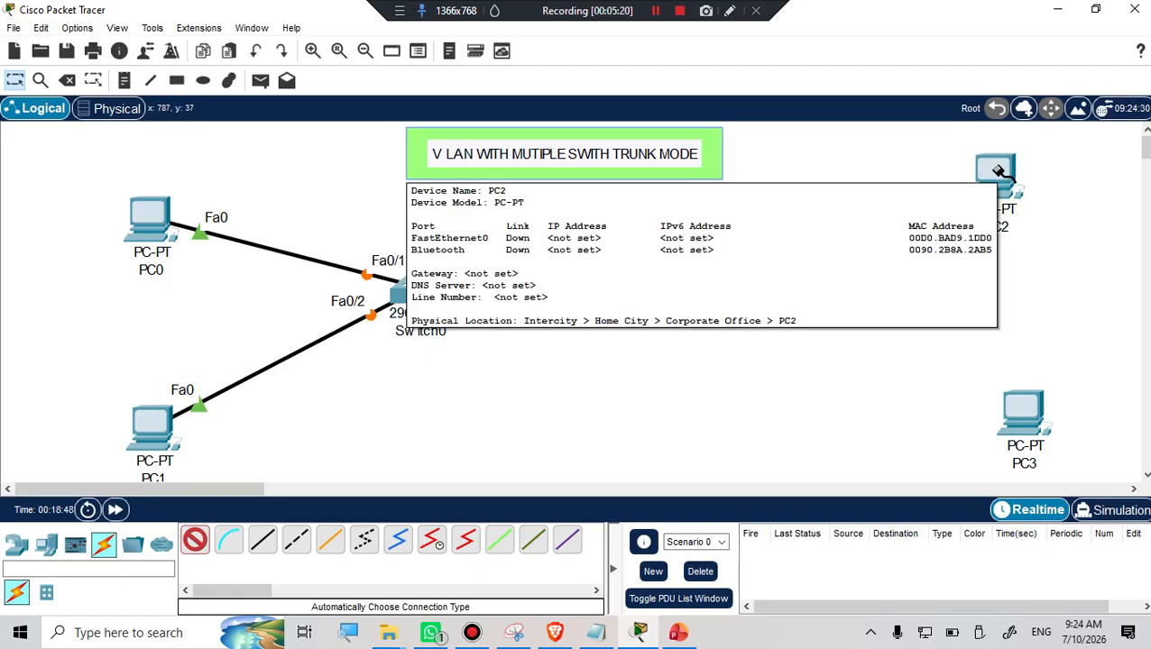
Connect PC2 and PC3 to Switch1, and link Switch0 to Switch1, using automatic connections
{"action": "left_click", "coordinate": [998, 171]}
{"action": "left_click", "coordinate": [722, 281]}
{"action": "left_click", "coordinate": [721, 281]}
{"action": "left_click", "coordinate": [1036, 415]}
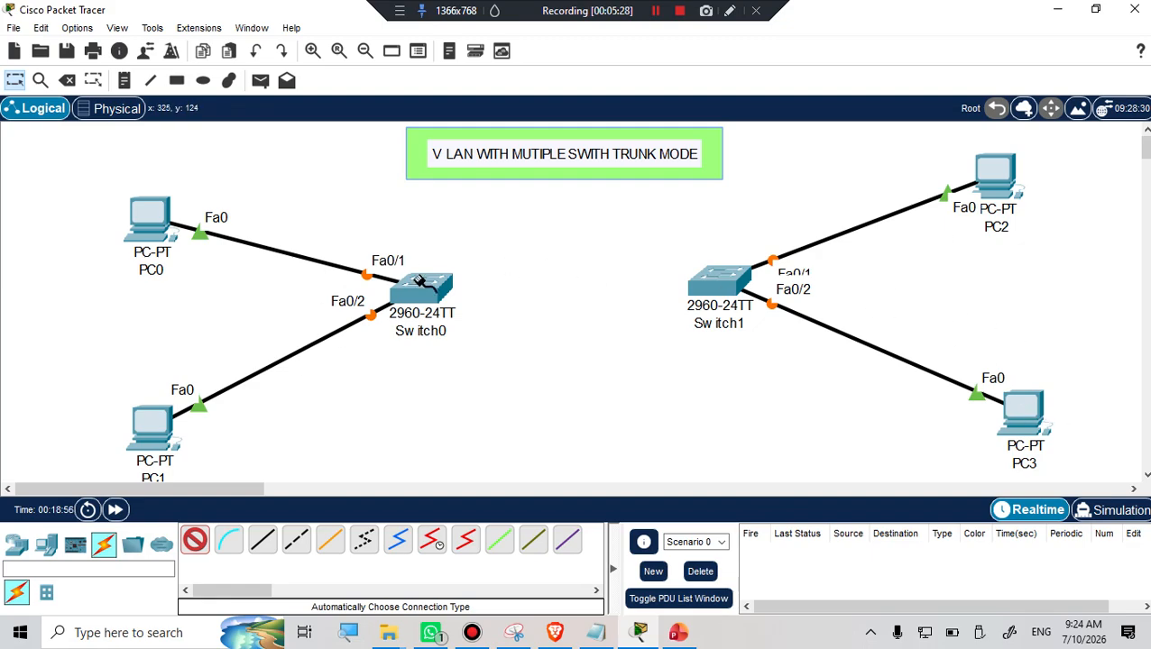
{"action": "left_click", "coordinate": [425, 290]}
{"action": "left_click", "coordinate": [722, 283]}
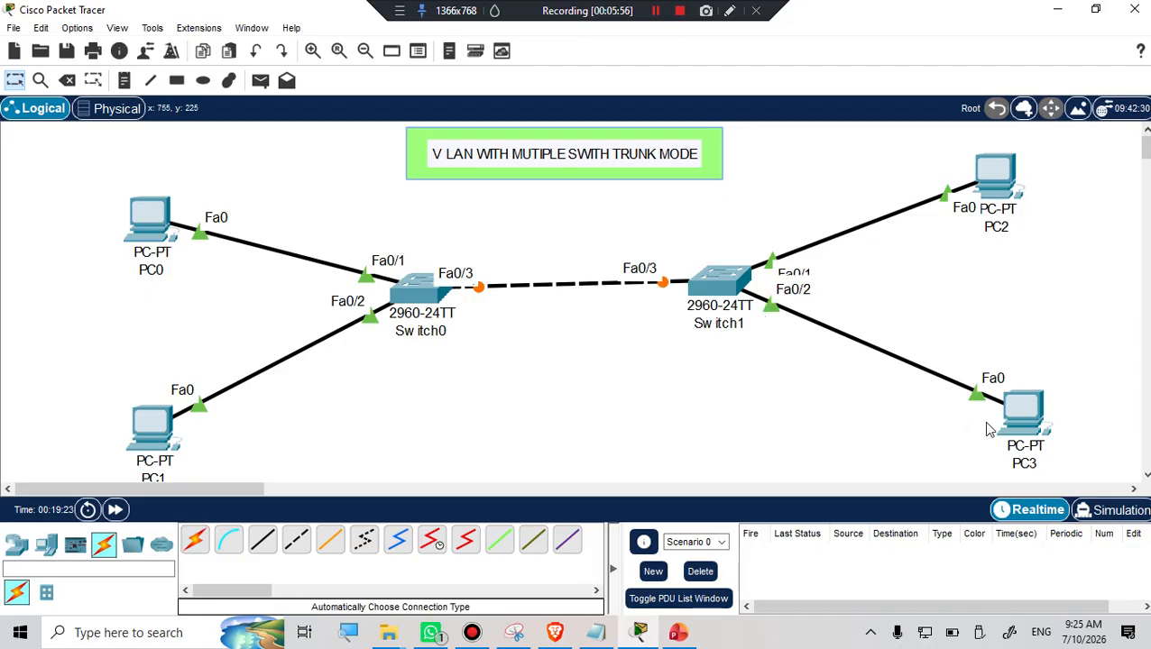
Move the four PCs closer to their switches and shift Switch1 slightly to tidy the topology
{"action": "left_click_drag", "start_coordinate": [998, 185], "coordinate": [985, 171]}
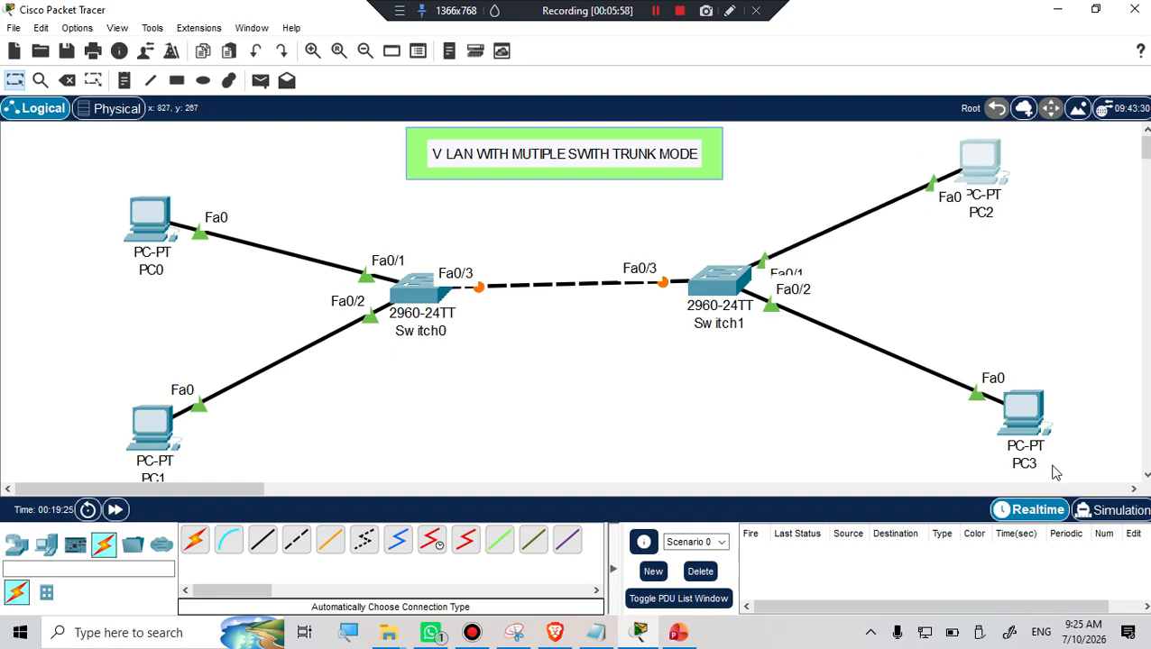
{"action": "left_click_drag", "start_coordinate": [1037, 431], "coordinate": [1042, 455]}
{"action": "mouse_move", "coordinate": [729, 285]}
{"action": "left_mouse_down"}
{"action": "mouse_move", "coordinate": [724, 306]}
{"action": "mouse_move", "coordinate": [720, 291]}
{"action": "left_mouse_up"}
{"action": "left_click_drag", "start_coordinate": [983, 183], "coordinate": [911, 194]}
{"action": "left_click_drag", "start_coordinate": [1019, 441], "coordinate": [900, 420]}
{"action": "left_click_drag", "start_coordinate": [135, 434], "coordinate": [239, 412]}
{"action": "left_click_drag", "start_coordinate": [145, 223], "coordinate": [242, 217]}
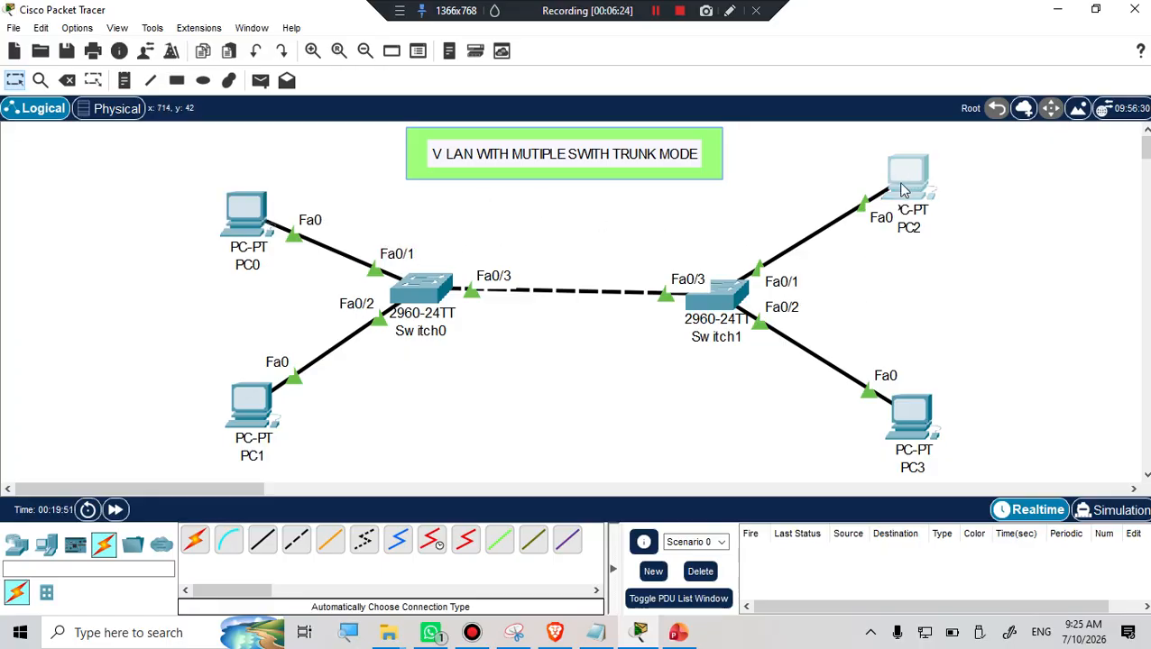
{"action": "left_click_drag", "start_coordinate": [913, 183], "coordinate": [892, 203]}
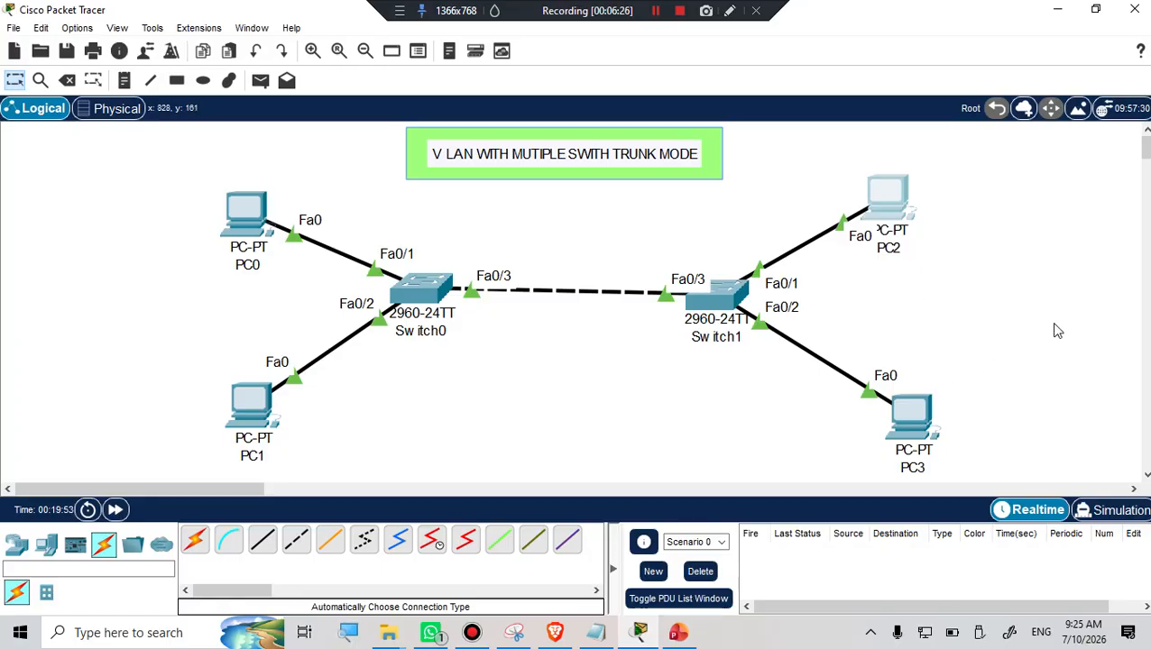
{"action": "left_click", "coordinate": [1091, 295]}
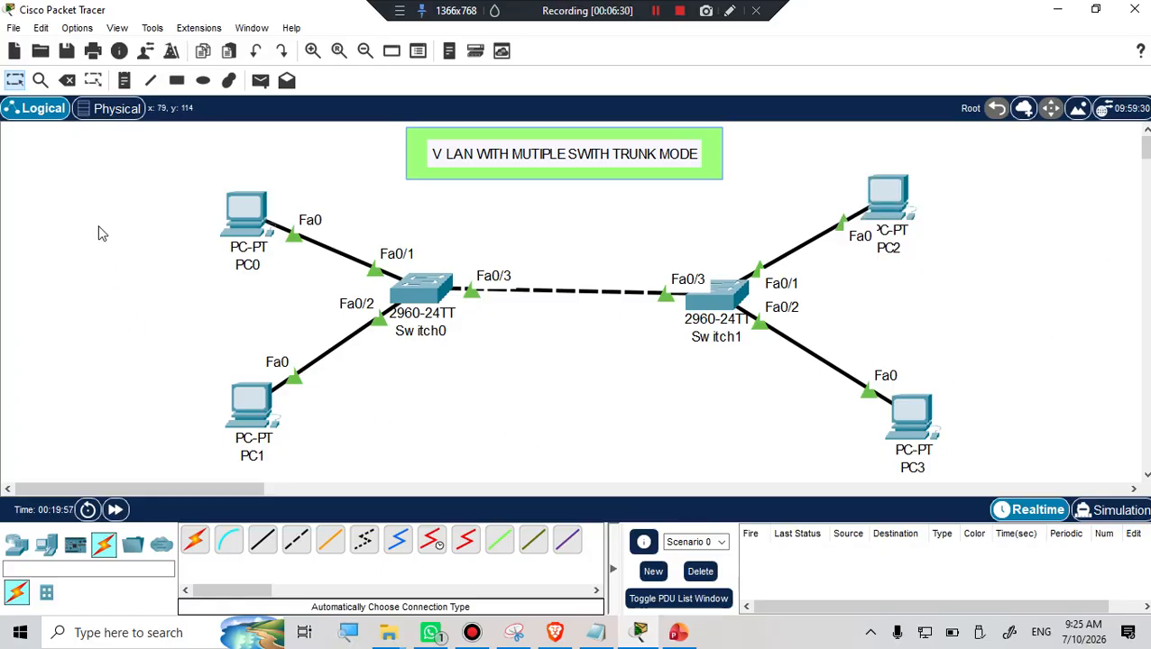
Rename PC0 as 192.168.10.1
{"action": "left_click", "coordinate": [249, 267]}
{"action": "left_click", "coordinate": [249, 266]}
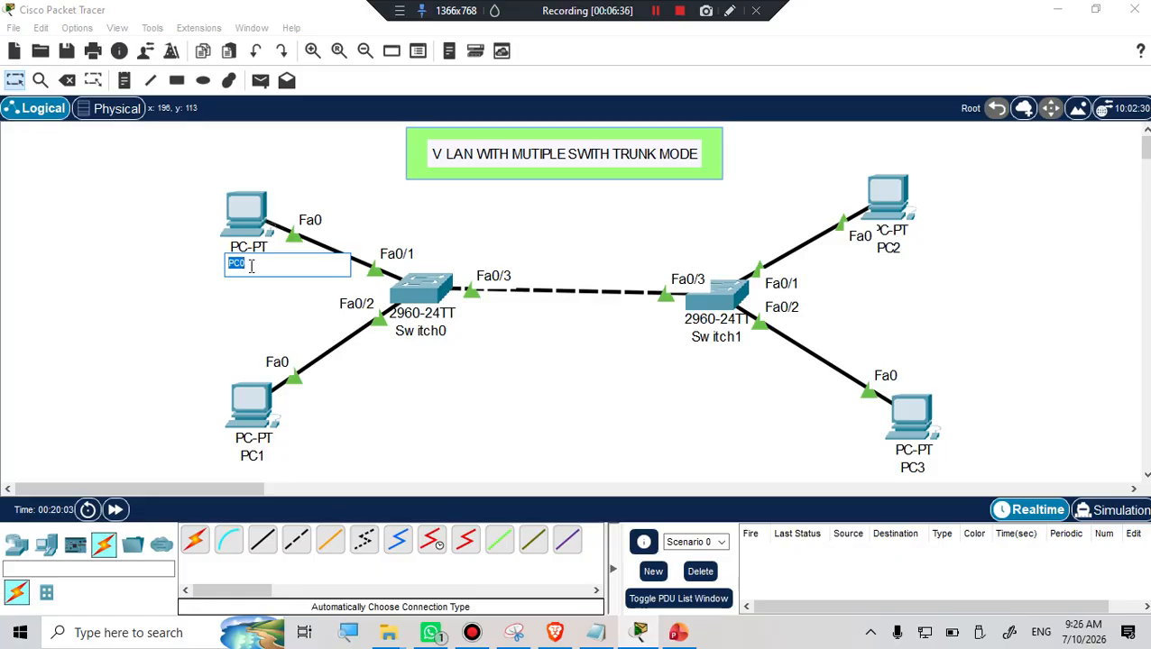
{"action": "type", "text": "192.168.10.1"}
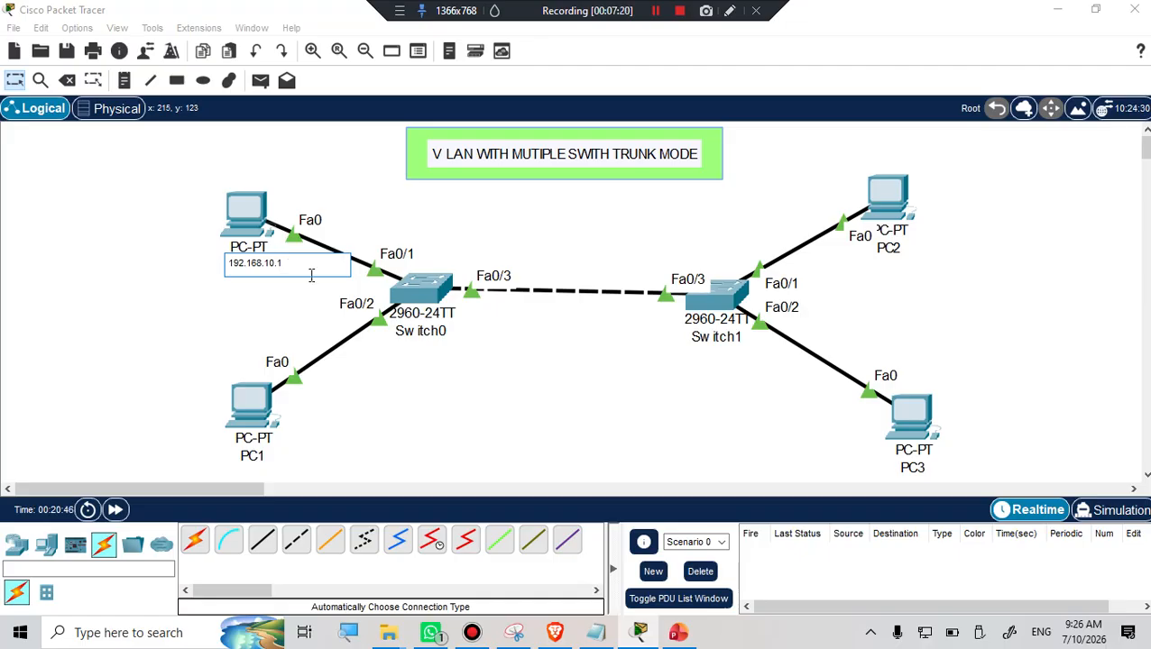
{"action": "left_click", "coordinate": [262, 308]}
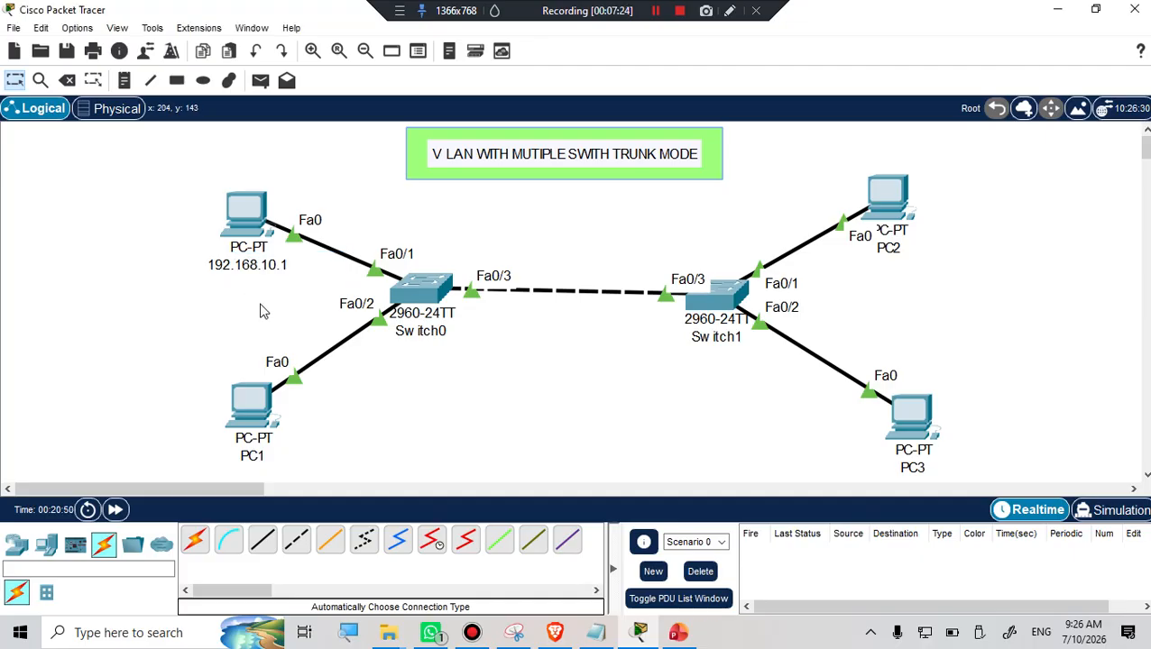
Rename PC1 as 192.168.20.1 and shift it slightly up and outward
{"action": "left_click", "coordinate": [245, 456]}
{"action": "double_click", "coordinate": [244, 456]}
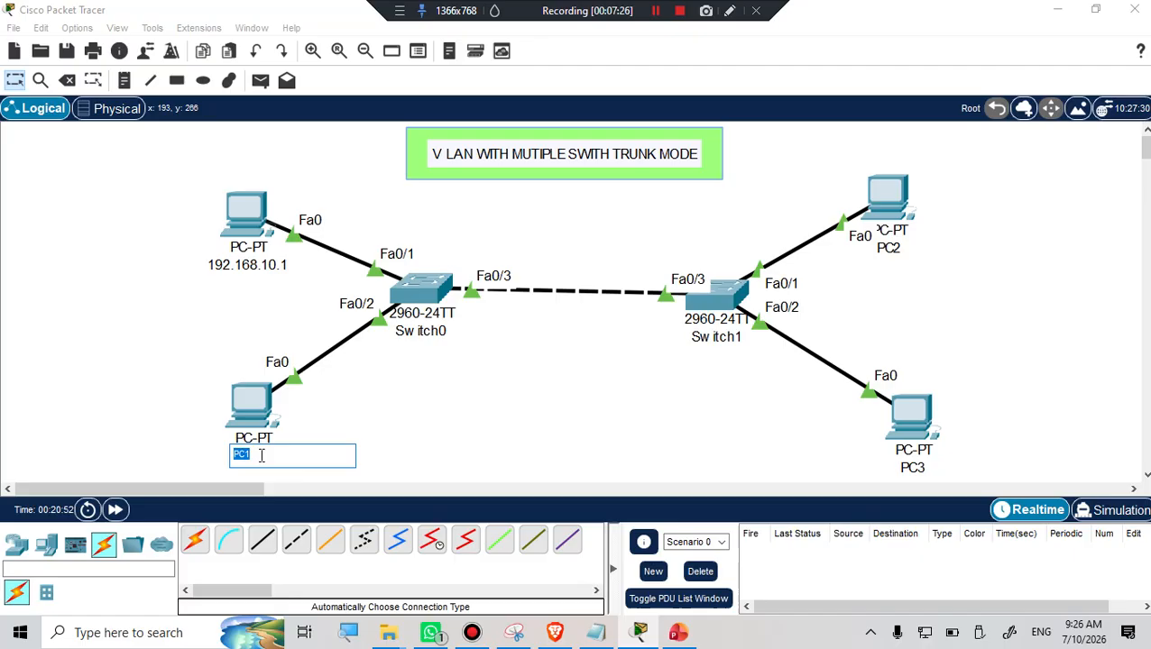
{"action": "type", "text": "192.168.20.1"}
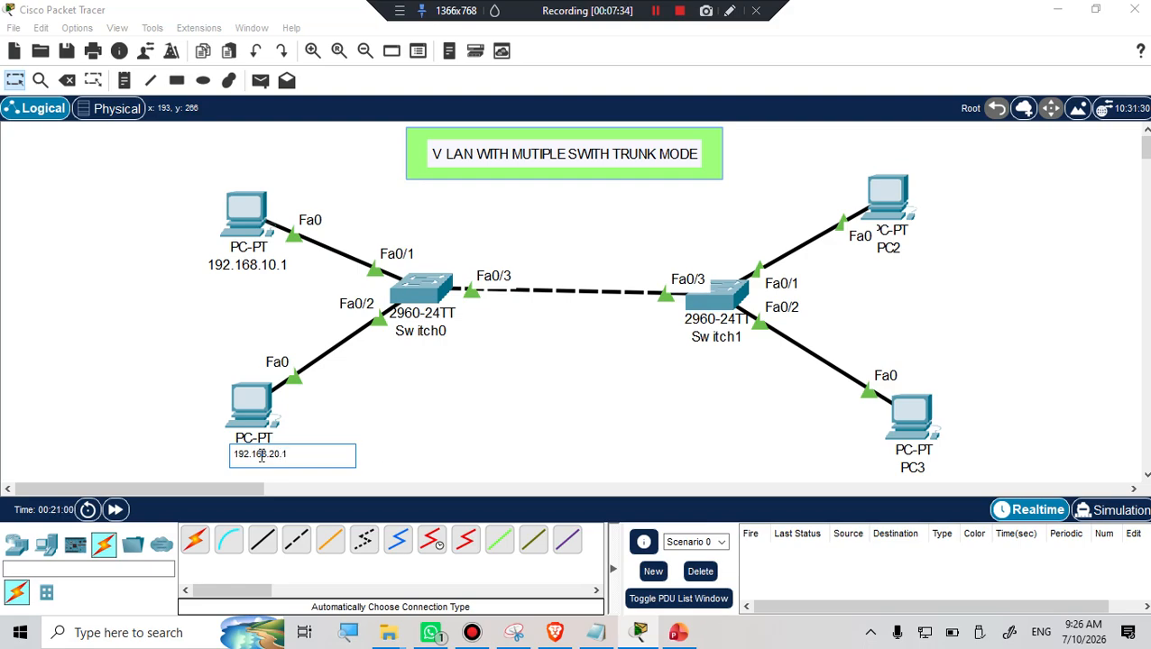
{"action": "left_click", "coordinate": [426, 420]}
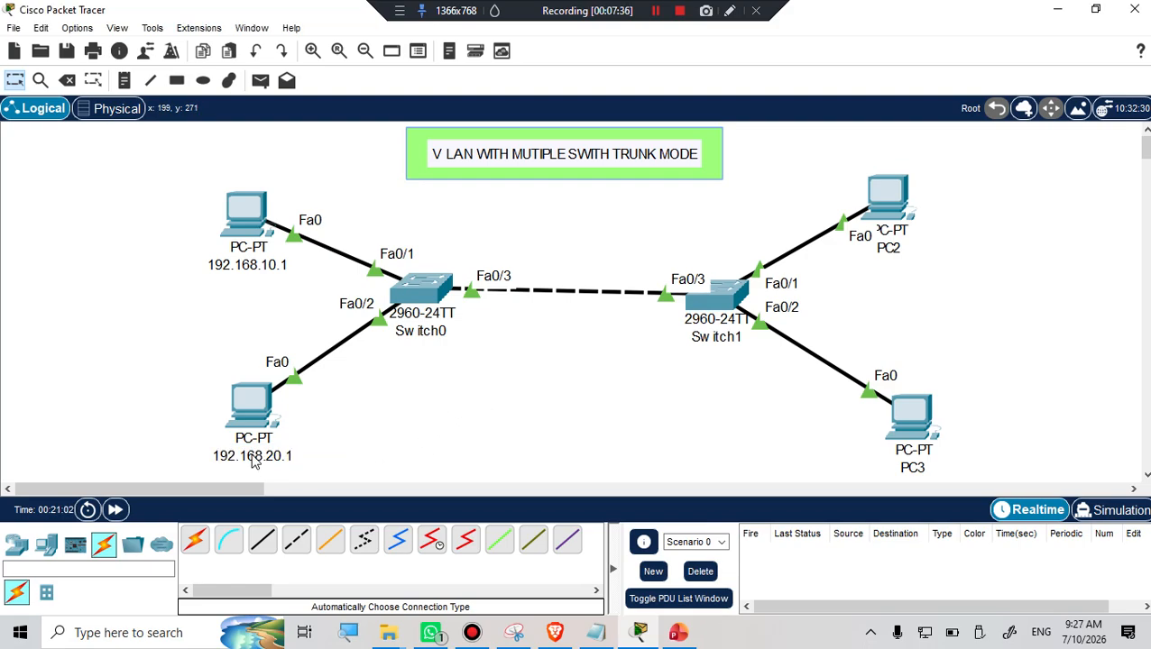
{"action": "left_click_drag", "start_coordinate": [253, 415], "coordinate": [244, 408]}
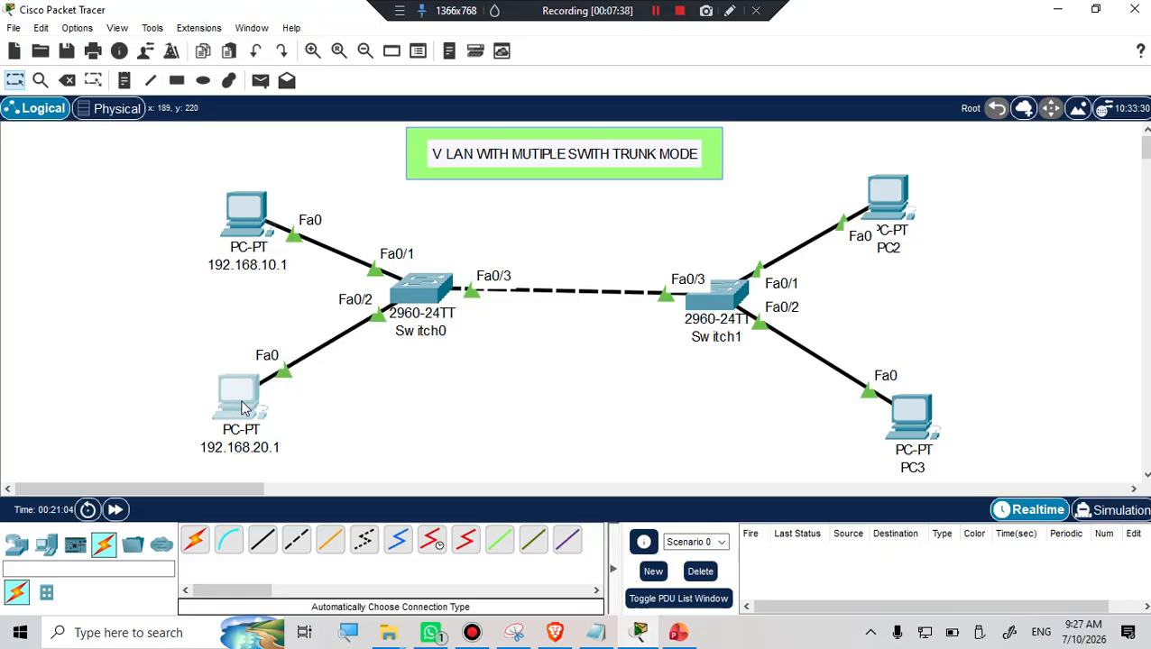
Rename PC2 as 192.168.10.2 and PC3 as 192.168.20.2, and align the upper PC above the lower one
{"action": "left_click", "coordinate": [893, 247]}
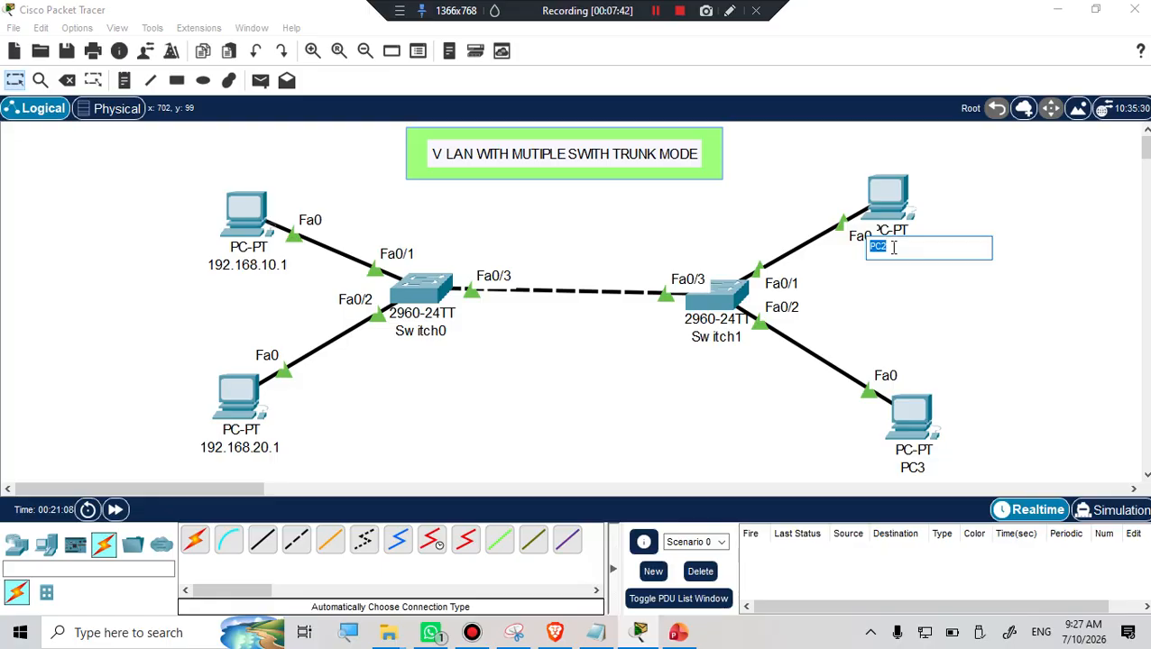
{"action": "type", "text": "192.168.10.2"}
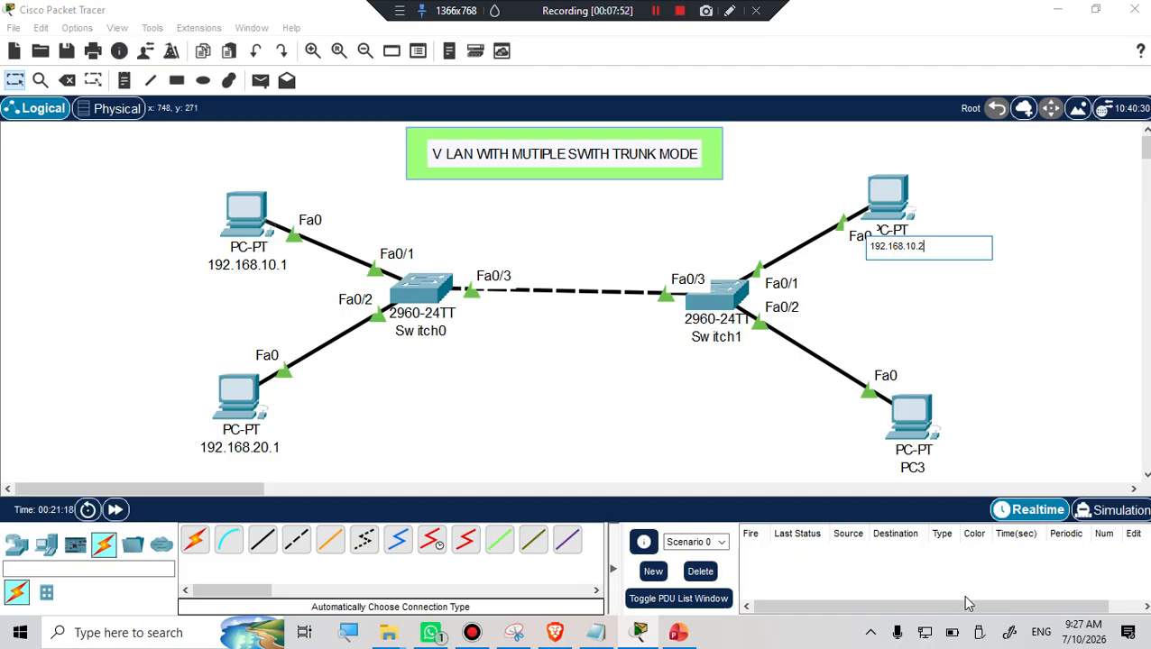
{"action": "left_click", "coordinate": [912, 467]}
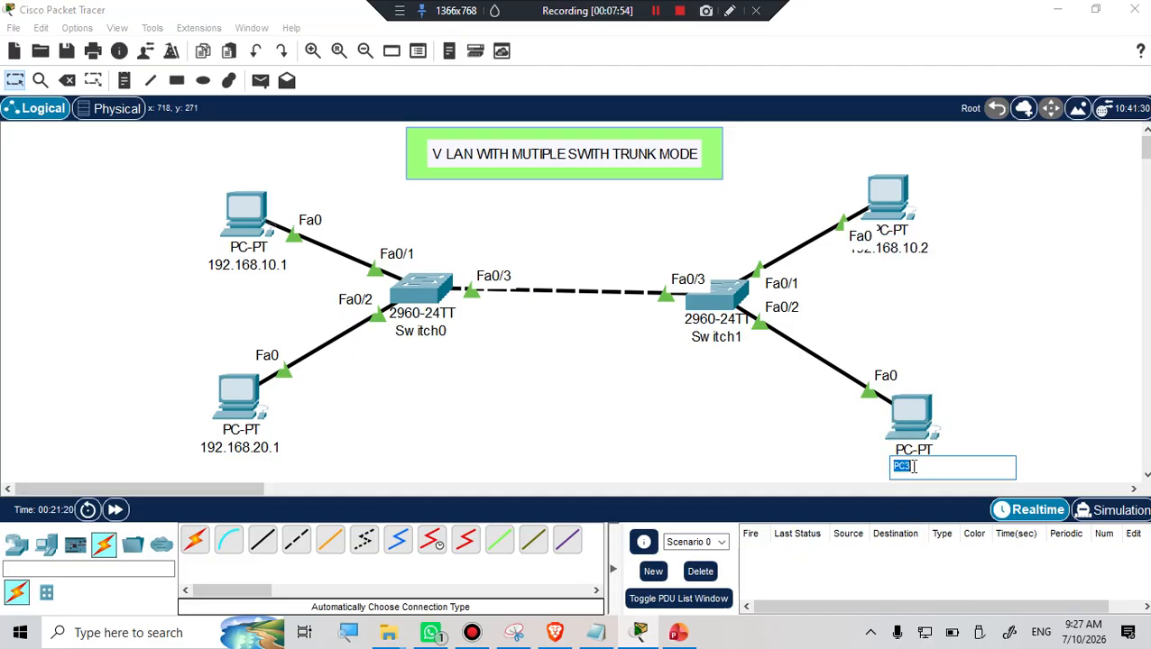
{"action": "type", "text": "192.168.20.2"}
{"action": "left_click", "coordinate": [1036, 254]}
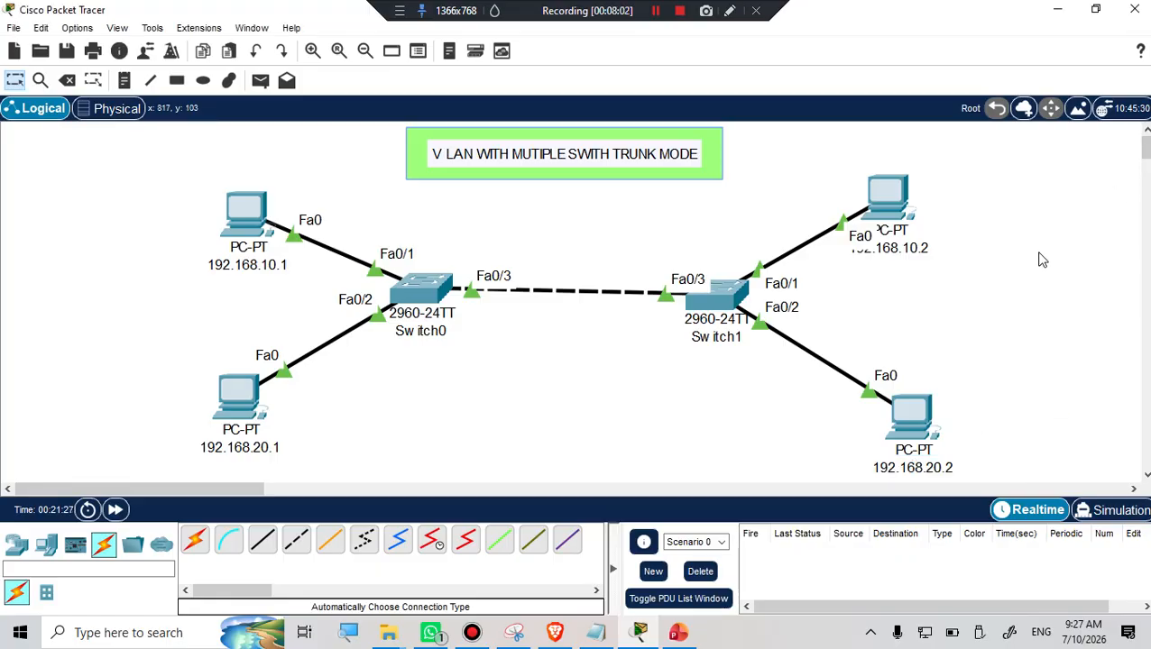
{"action": "left_click_drag", "start_coordinate": [882, 198], "coordinate": [906, 215]}
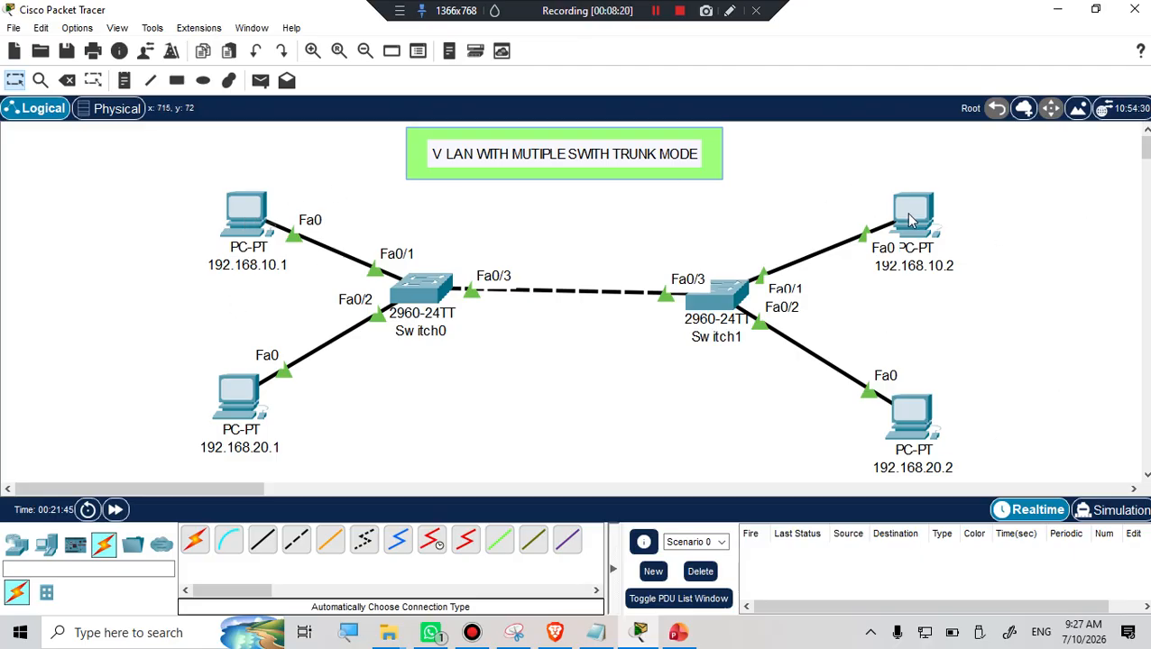
Add a note reading VLAN 10 above the 192.168.10.1 PC and copy its text
{"action": "mouse_move", "coordinate": [905, 217]}
{"action": "mouse_move", "coordinate": [906, 431]}
{"action": "left_click", "coordinate": [124, 81]}
{"action": "left_click", "coordinate": [220, 158]}
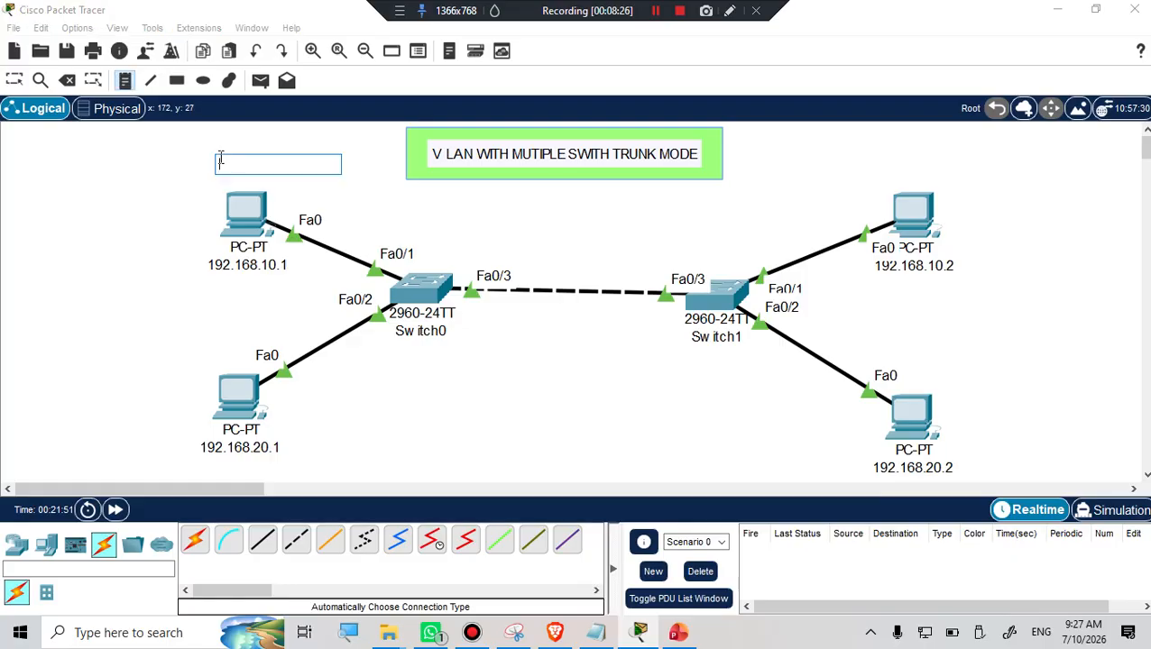
{"action": "type", "text": "VLAN 10"}
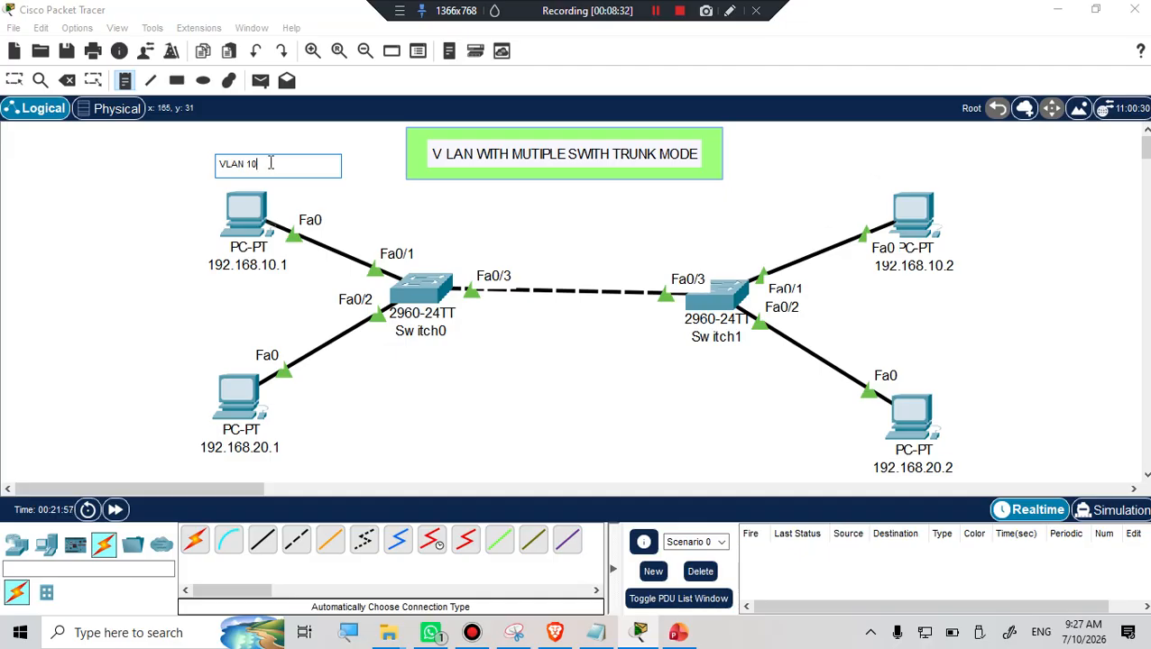
{"action": "left_click_drag", "start_coordinate": [272, 164], "coordinate": [181, 166]}
{"action": "key", "text": "ctrl+c"}
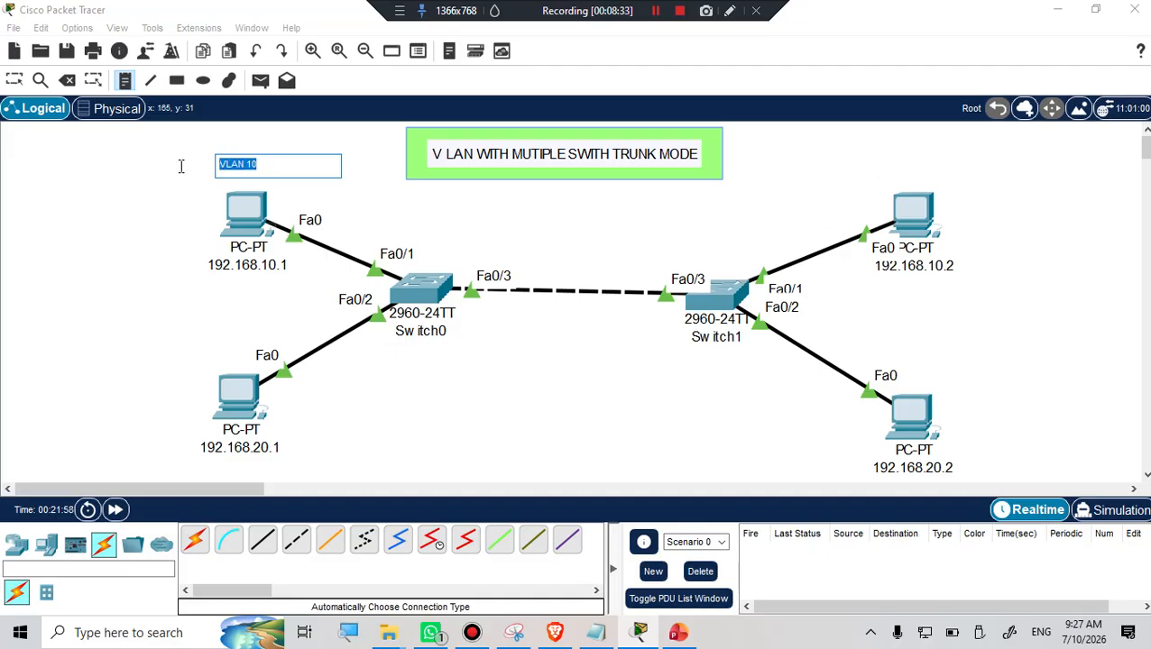
Add a VLAN 10 note above the 192.168.10.2 PC and a VLAN 20 note beside the 192.168.20.1 PC
{"action": "left_click", "coordinate": [891, 163]}
{"action": "key", "text": "ctrl+v"}
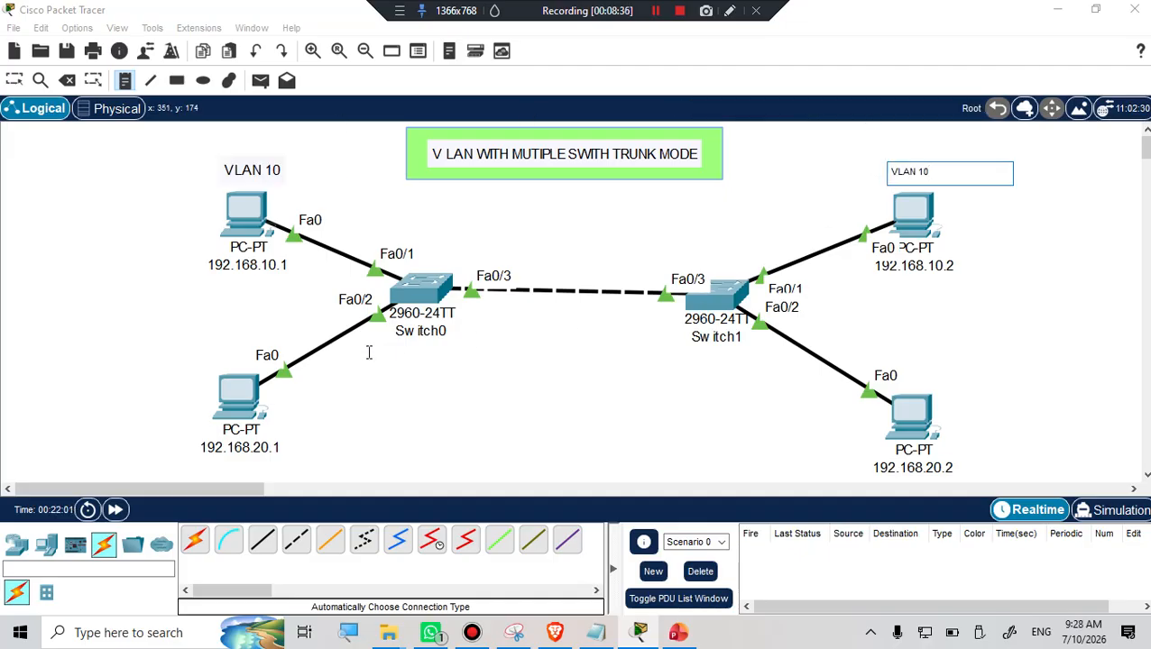
{"action": "left_click", "coordinate": [303, 417]}
{"action": "key", "text": "ctrl+v"}
{"action": "key", "text": "BackSpace"}
{"action": "key", "text": "BackSpace"}
{"action": "type", "text": "20"}
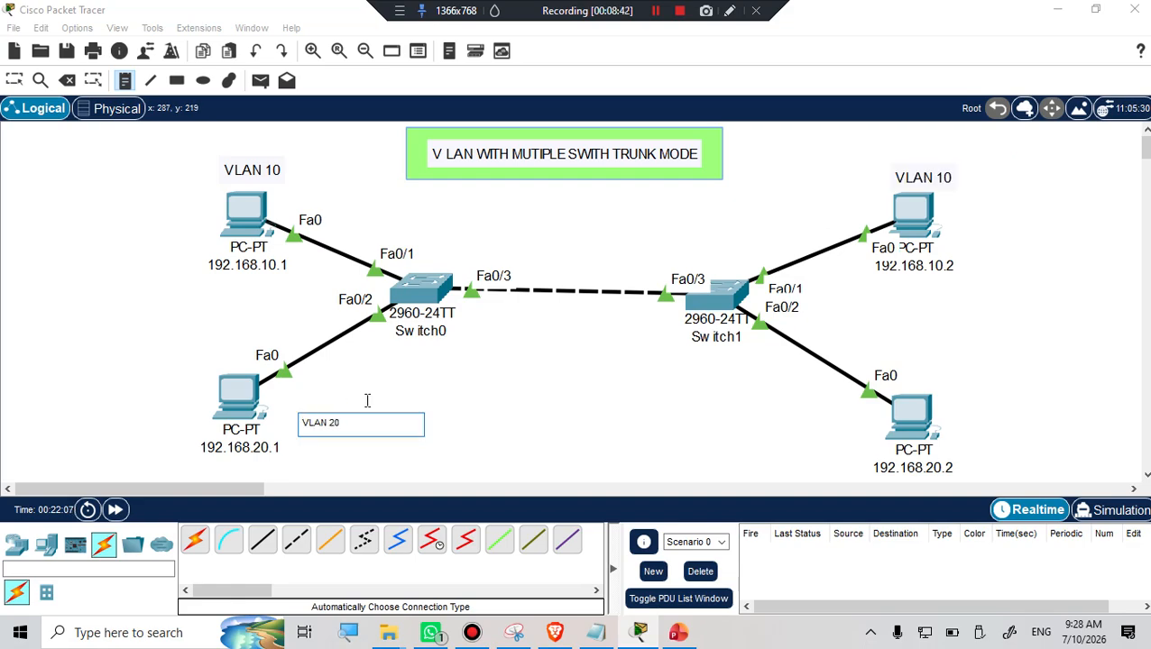
Add a VLAN 20 note beside the 192.168.20.2 PC and finish placing notes
{"action": "left_click", "coordinate": [967, 413]}
{"action": "key", "text": "ctrl+v"}
{"action": "key", "text": "BackSpace"}
{"action": "type", "text": "20"}
{"action": "left_click", "coordinate": [767, 435]}
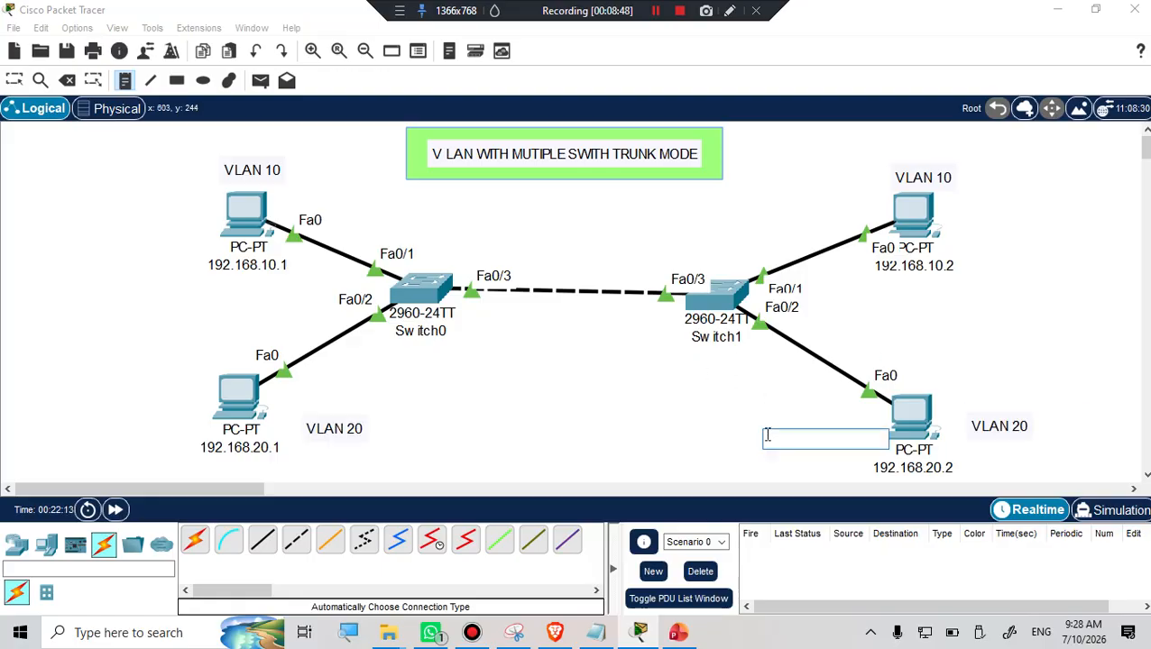
{"action": "left_click", "coordinate": [667, 423]}
{"action": "key", "text": "Escape"}
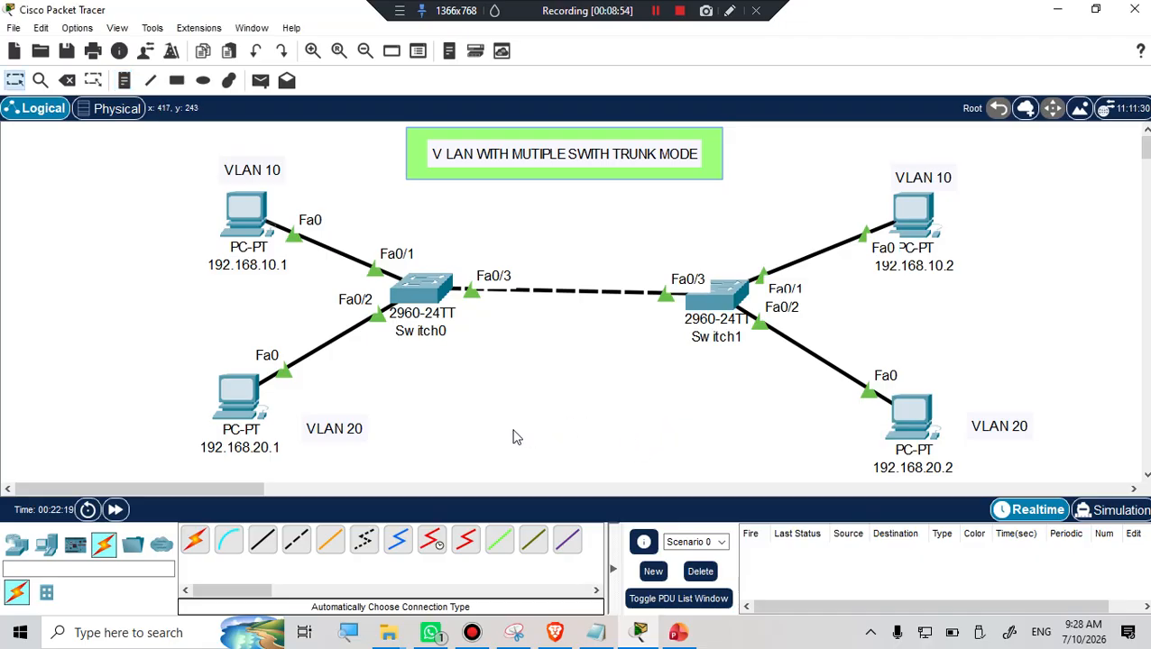
Move the two VLAN 10 notes and the two VLAN 20 notes directly onto their PC icons
{"action": "left_click_drag", "start_coordinate": [328, 428], "coordinate": [231, 471]}
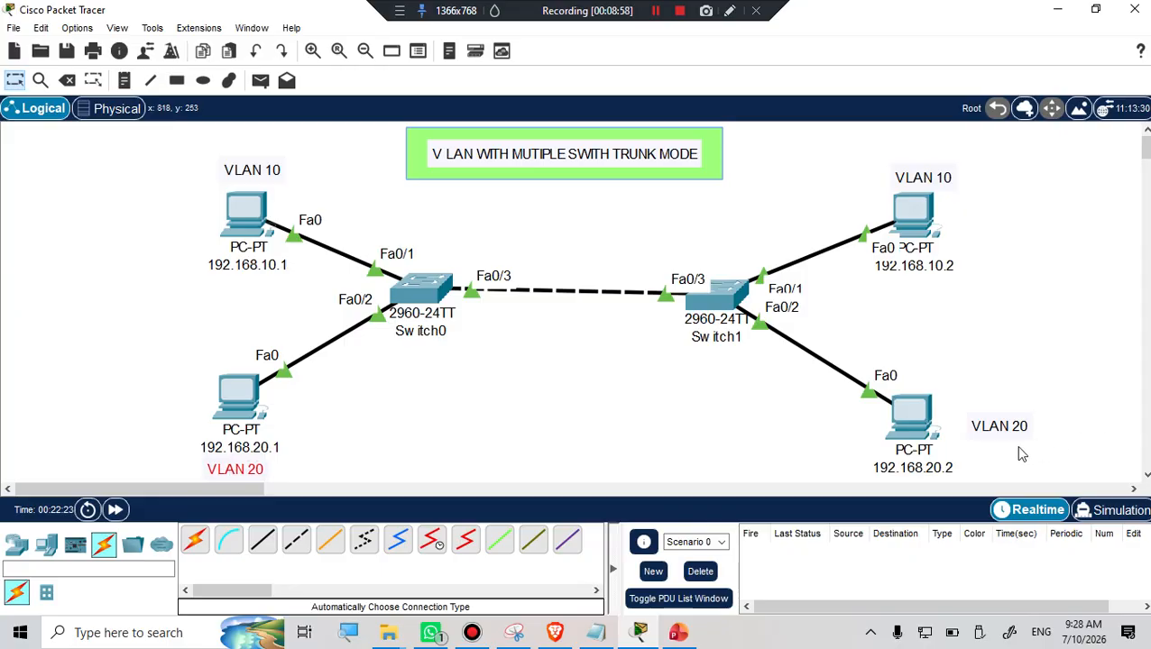
{"action": "left_click_drag", "start_coordinate": [1006, 434], "coordinate": [920, 422]}
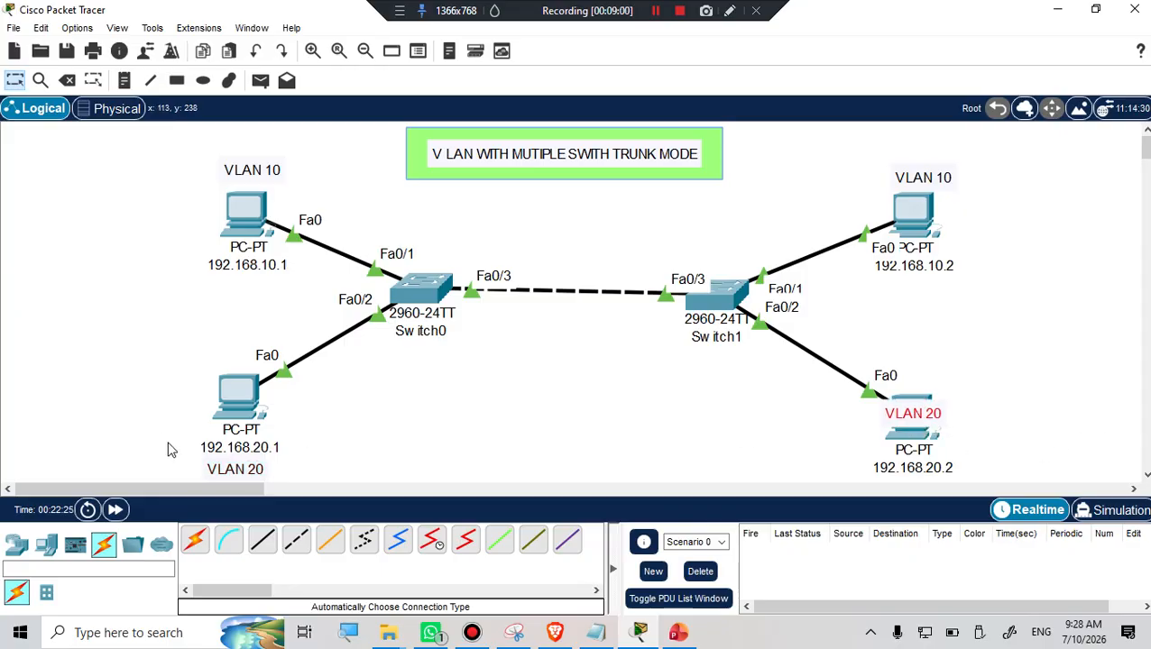
{"action": "left_click_drag", "start_coordinate": [233, 465], "coordinate": [239, 400]}
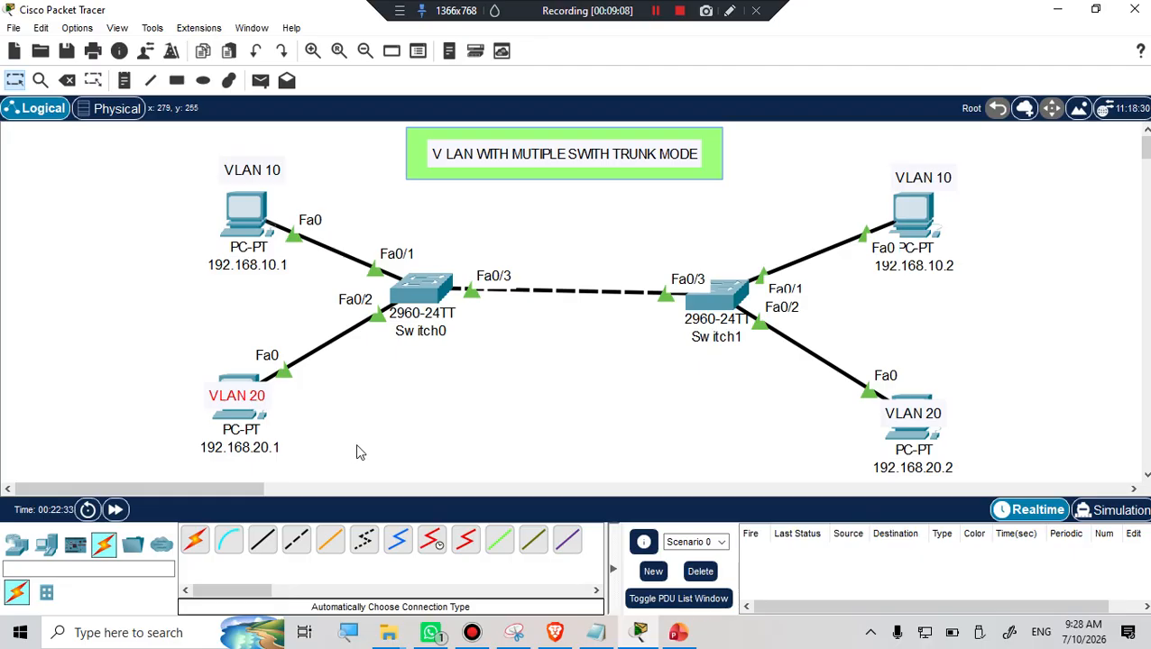
{"action": "left_click_drag", "start_coordinate": [273, 171], "coordinate": [264, 214]}
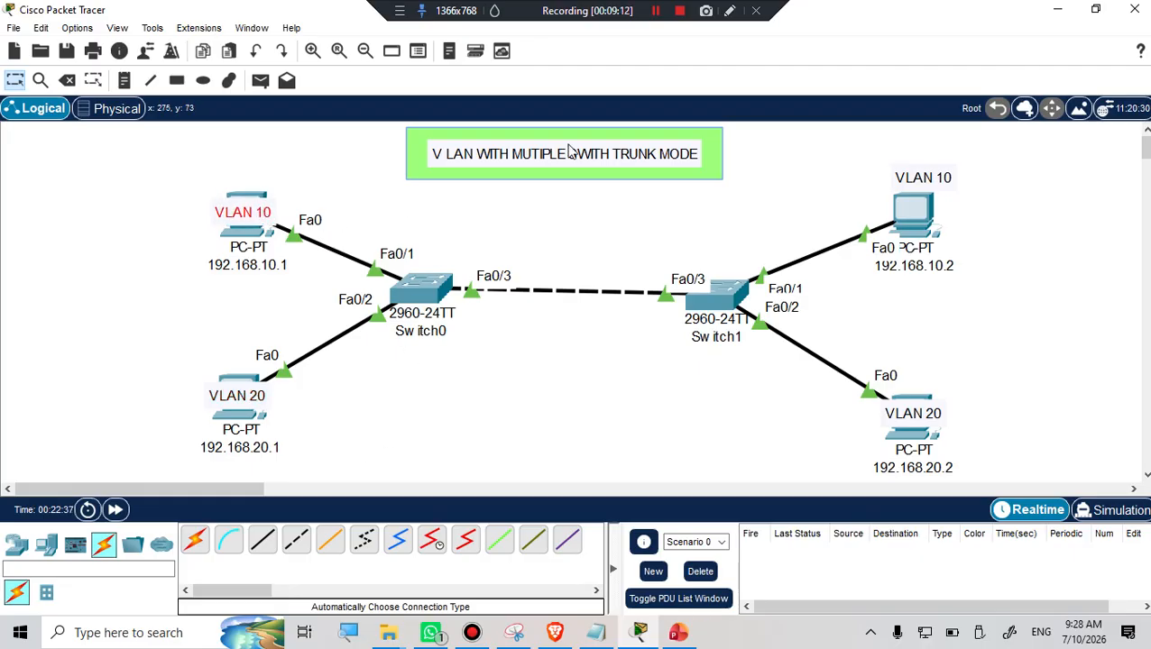
{"action": "left_click_drag", "start_coordinate": [934, 178], "coordinate": [929, 213]}
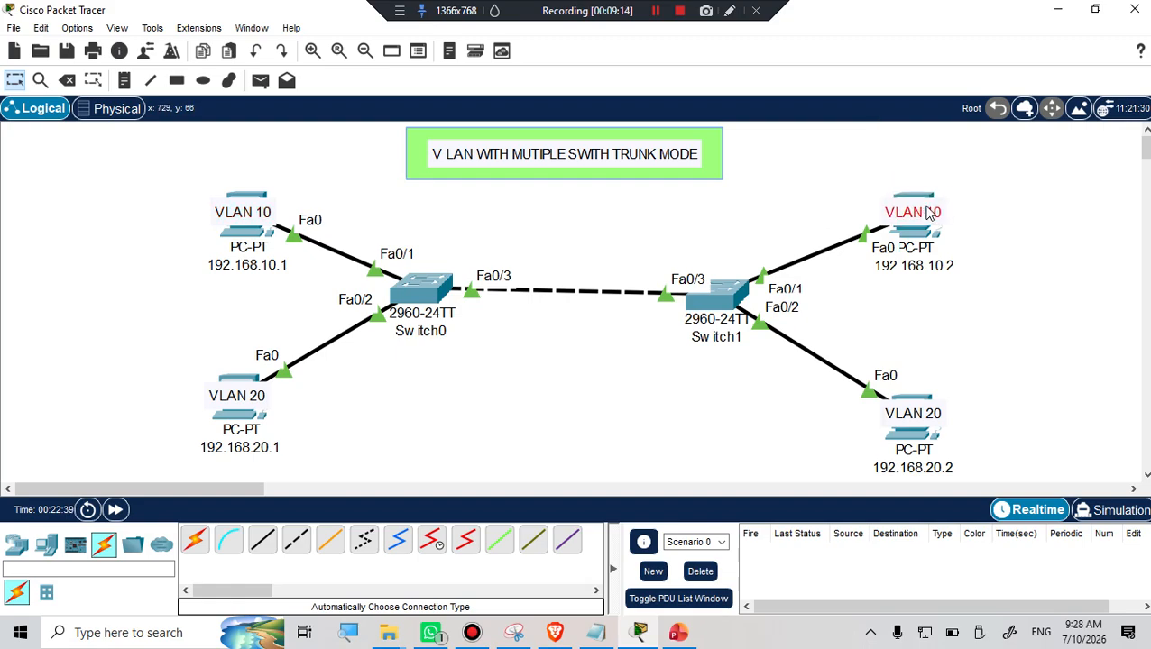
{"action": "left_click", "coordinate": [1071, 209]}
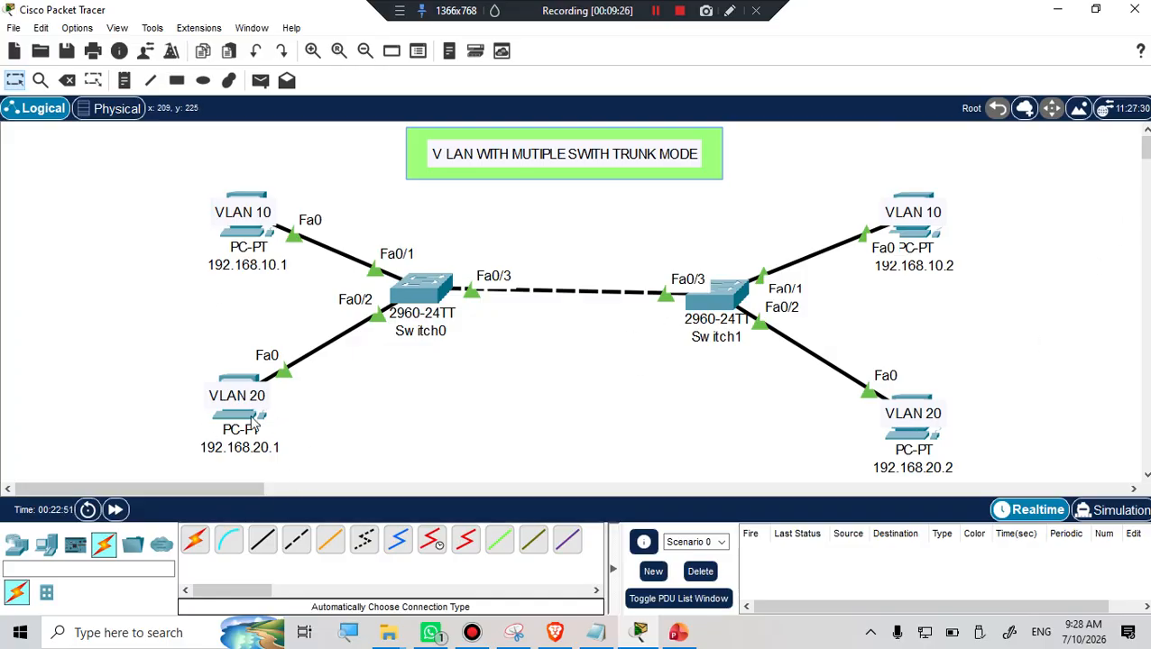
{"action": "left_click", "coordinate": [15, 546]}
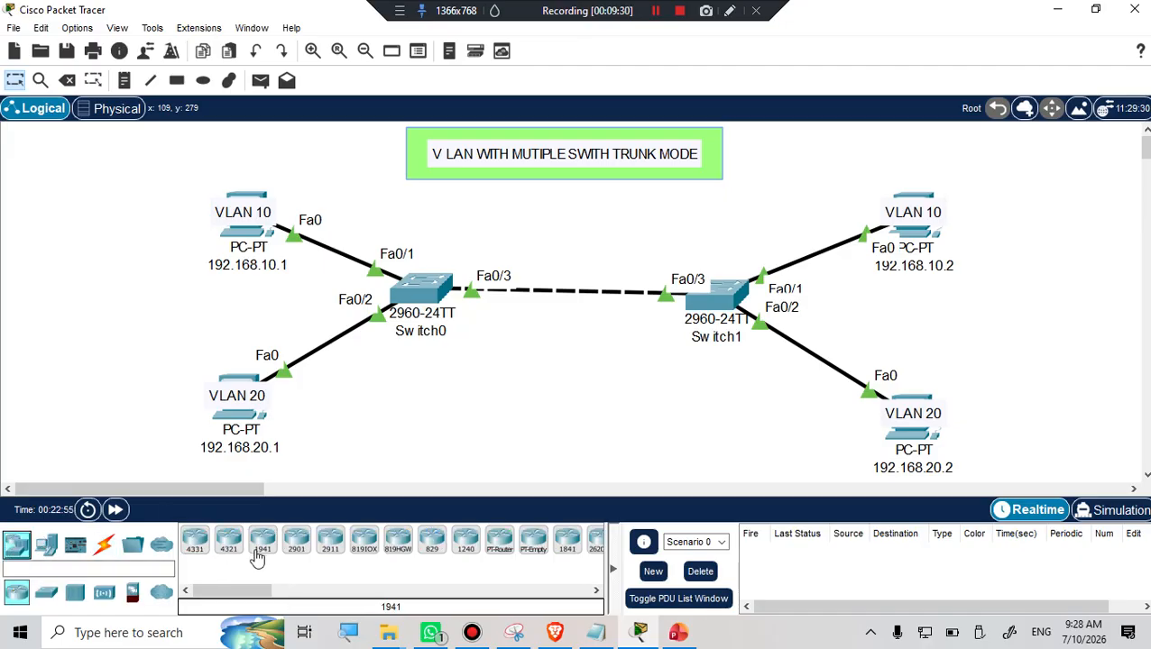
{"action": "left_click_drag", "start_coordinate": [259, 546], "coordinate": [577, 223]}
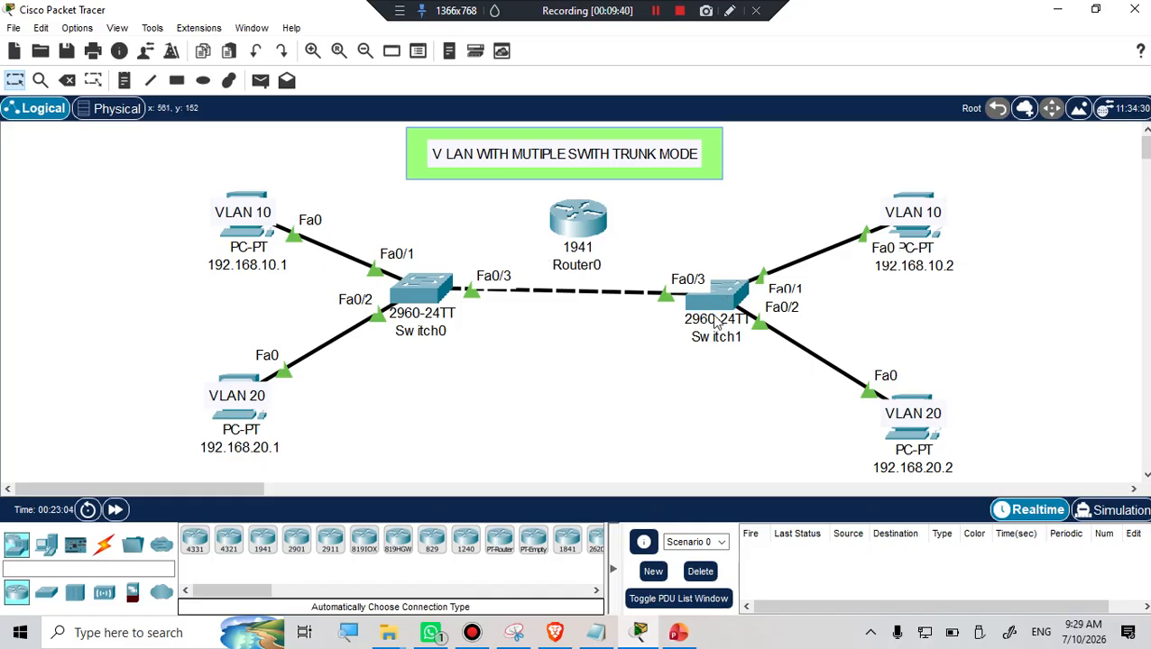
{"action": "mouse_move", "coordinate": [717, 321]}
{"action": "left_click_drag", "start_coordinate": [686, 219], "coordinate": [531, 219]}
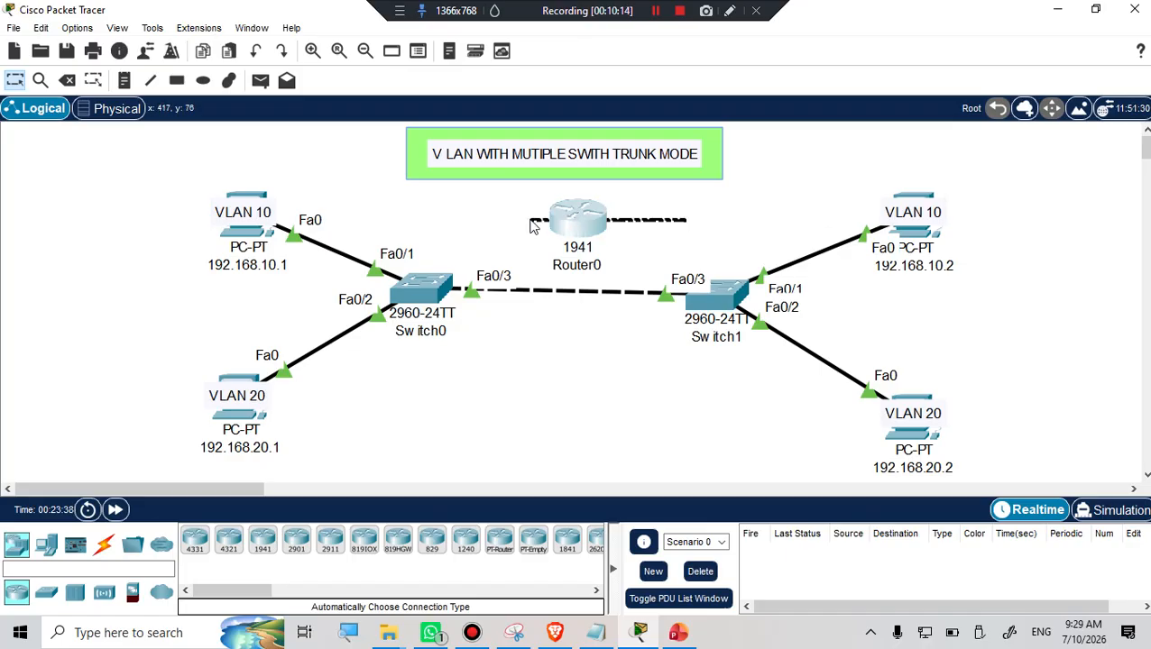
{"action": "key", "text": "Delete"}
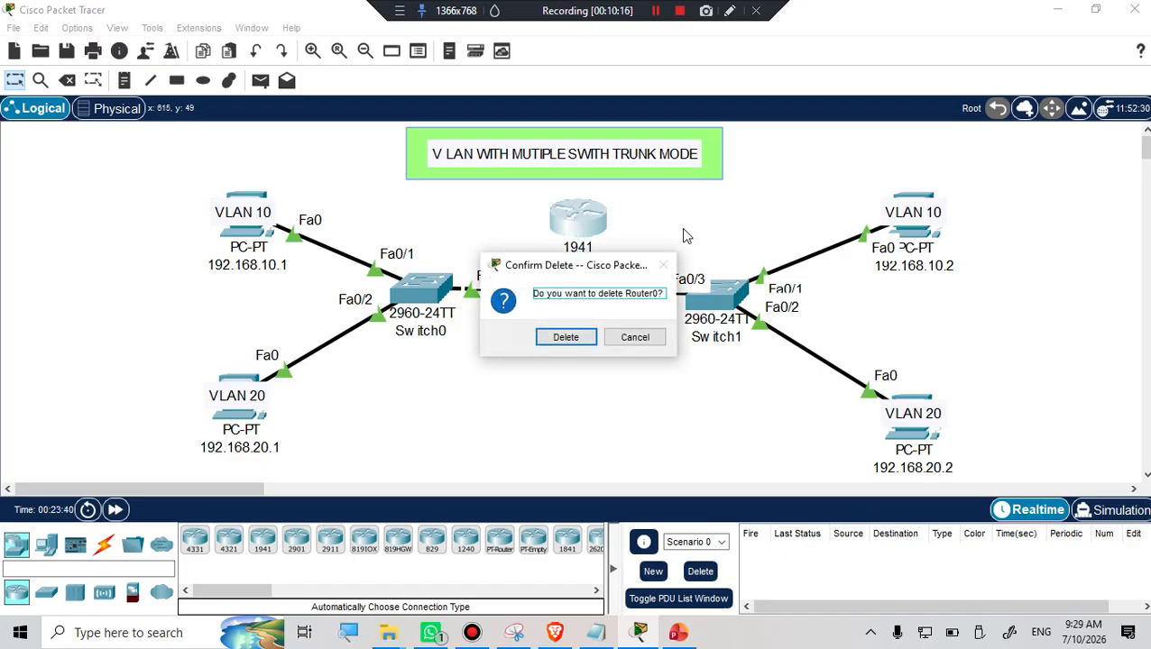
{"action": "left_click", "coordinate": [565, 338]}
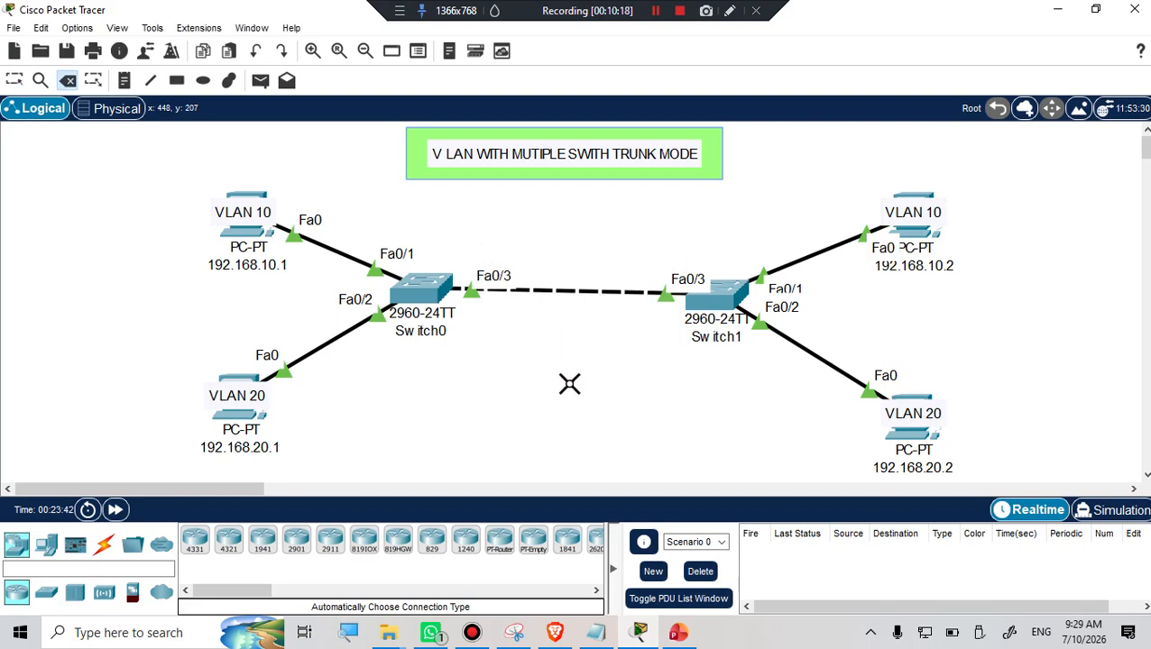
{"action": "key", "text": "Escape"}
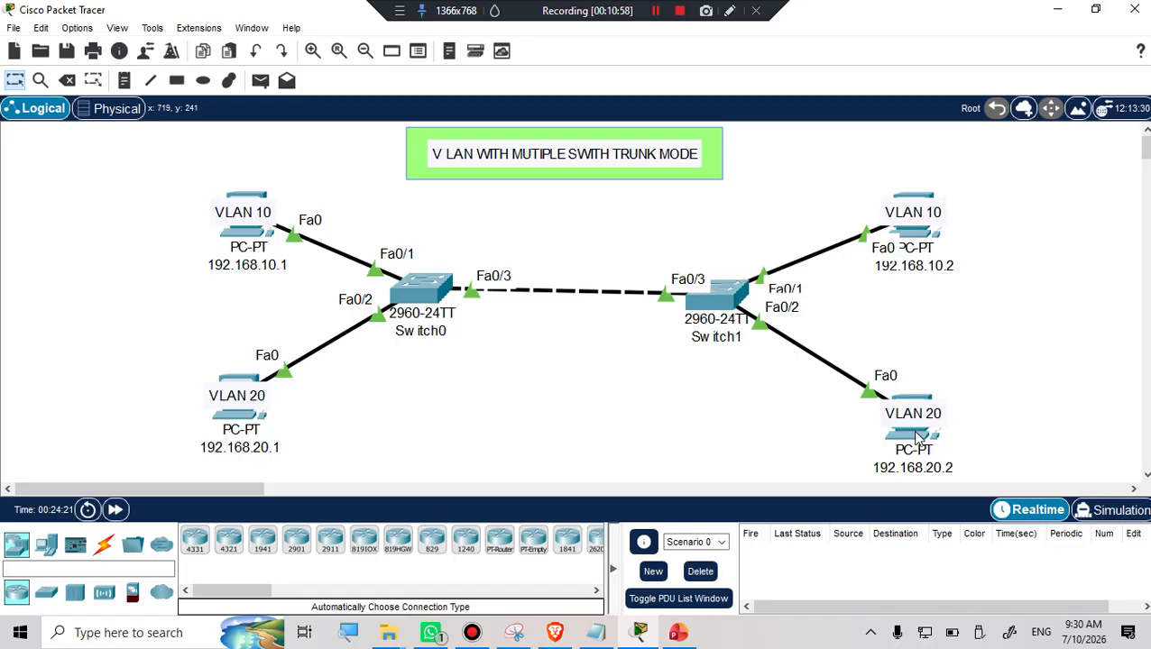
Copy the address 192.168.10.1 from the name label of the VLAN 10 PC connected to Switch0
{"action": "mouse_move", "coordinate": [918, 440]}
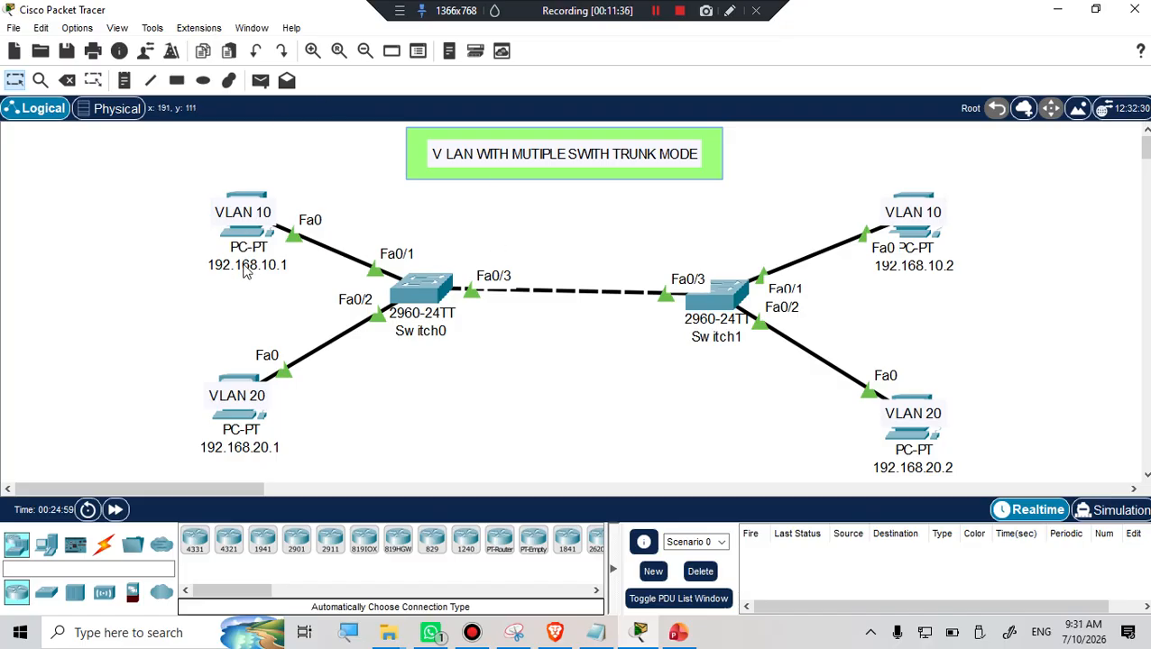
{"action": "mouse_move", "coordinate": [248, 272]}
{"action": "left_click", "coordinate": [268, 273]}
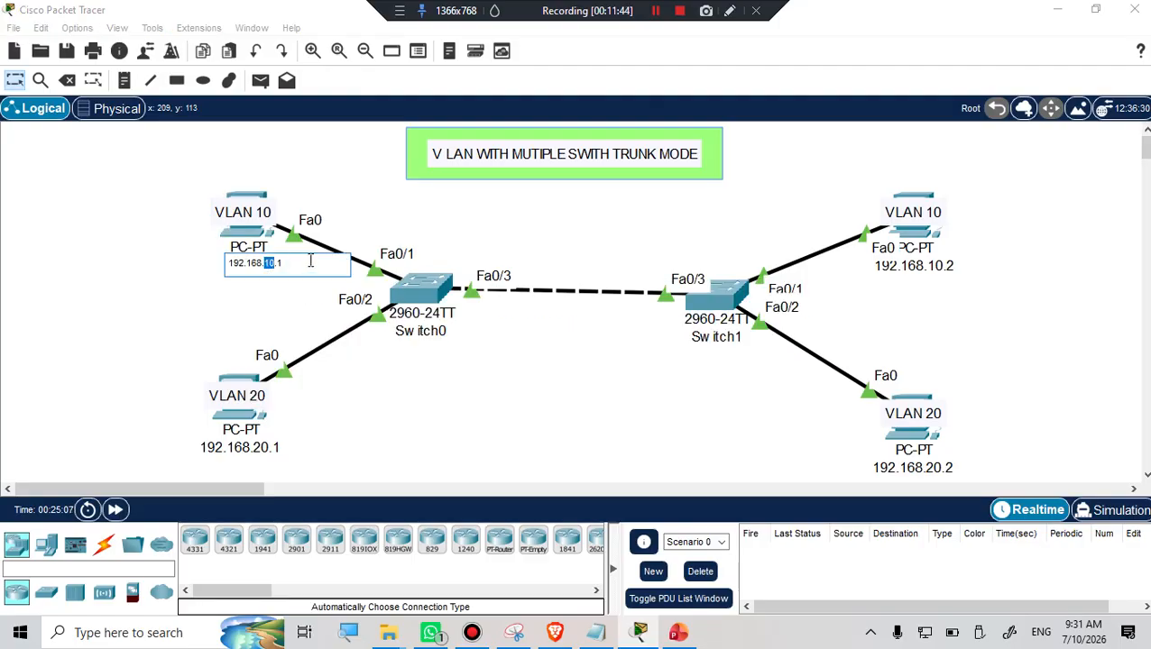
{"action": "left_click_drag", "start_coordinate": [311, 258], "coordinate": [181, 245]}
{"action": "key", "text": "ctrl+c"}
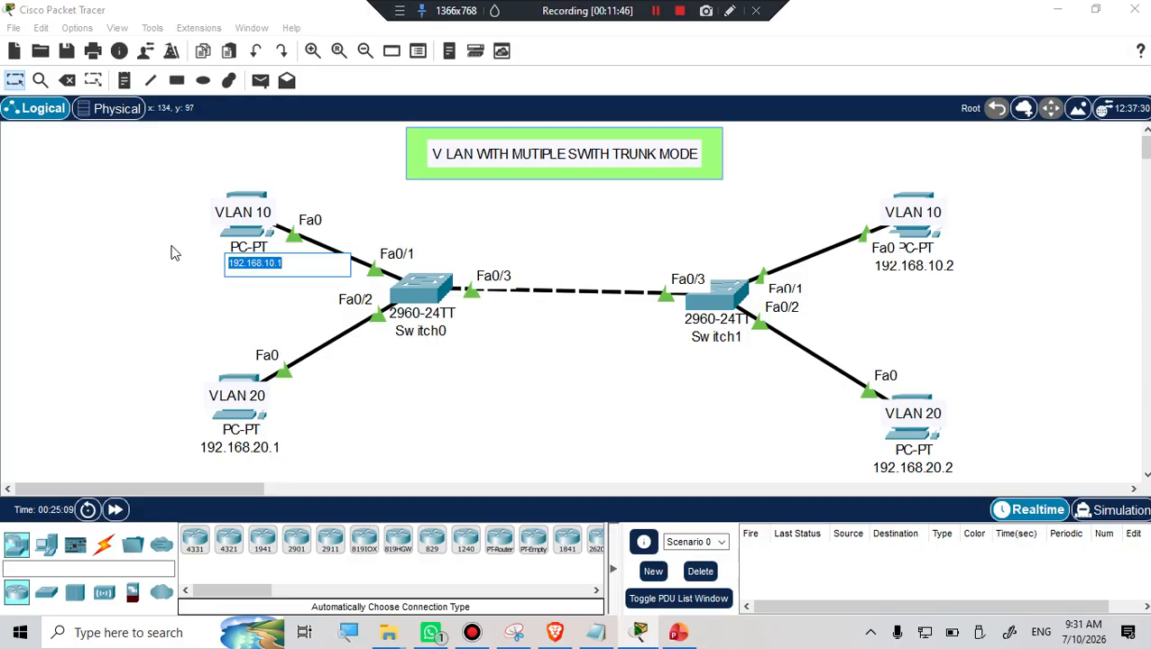
Give the 192.168.10.1 PC the static IPv4 address 192.168.10.1 with subnet mask 255.255.255.0 and close its window
{"action": "left_click", "coordinate": [241, 236]}
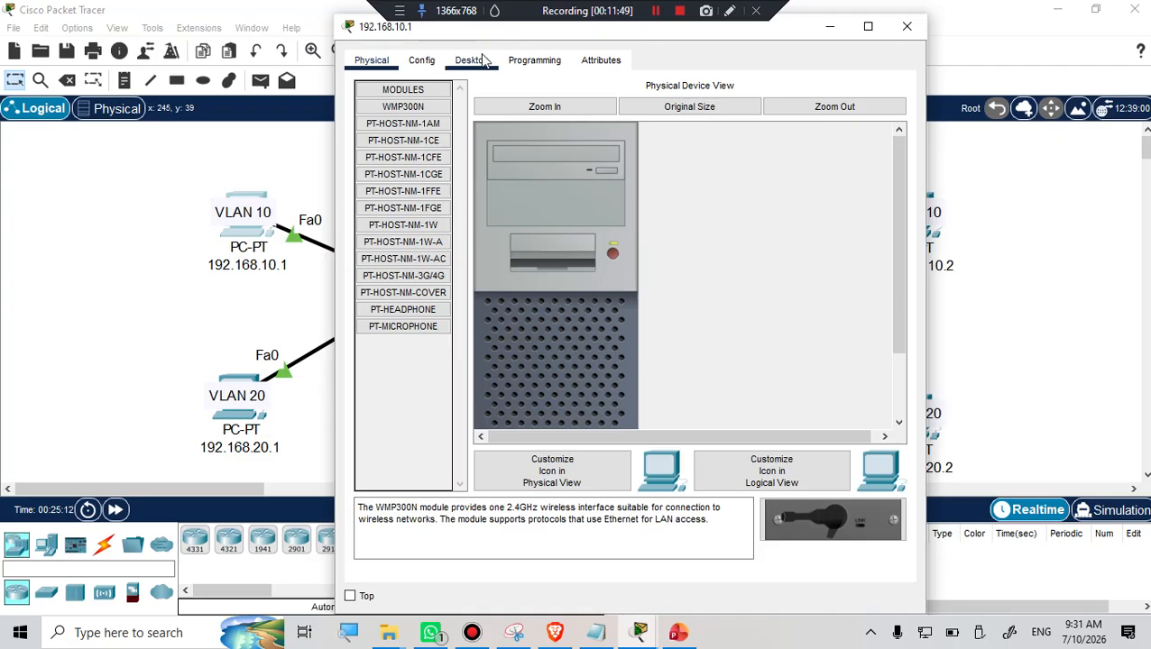
{"action": "left_click", "coordinate": [471, 60]}
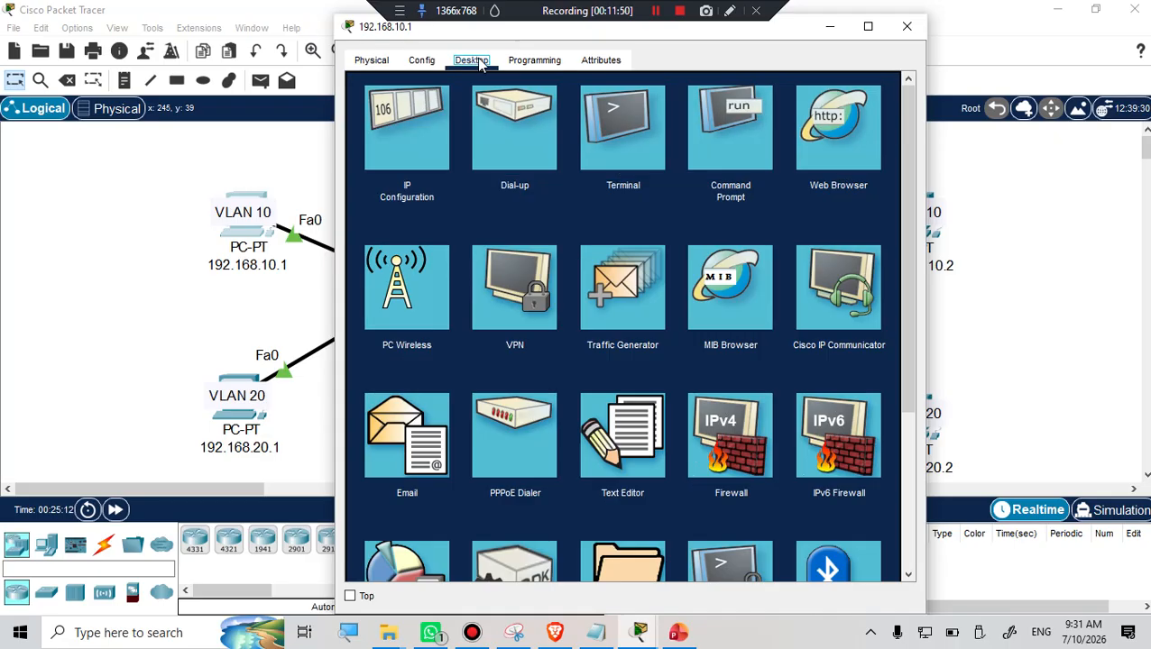
{"action": "left_click", "coordinate": [409, 113]}
{"action": "left_click", "coordinate": [556, 178]}
{"action": "key", "text": "ctrl+v"}
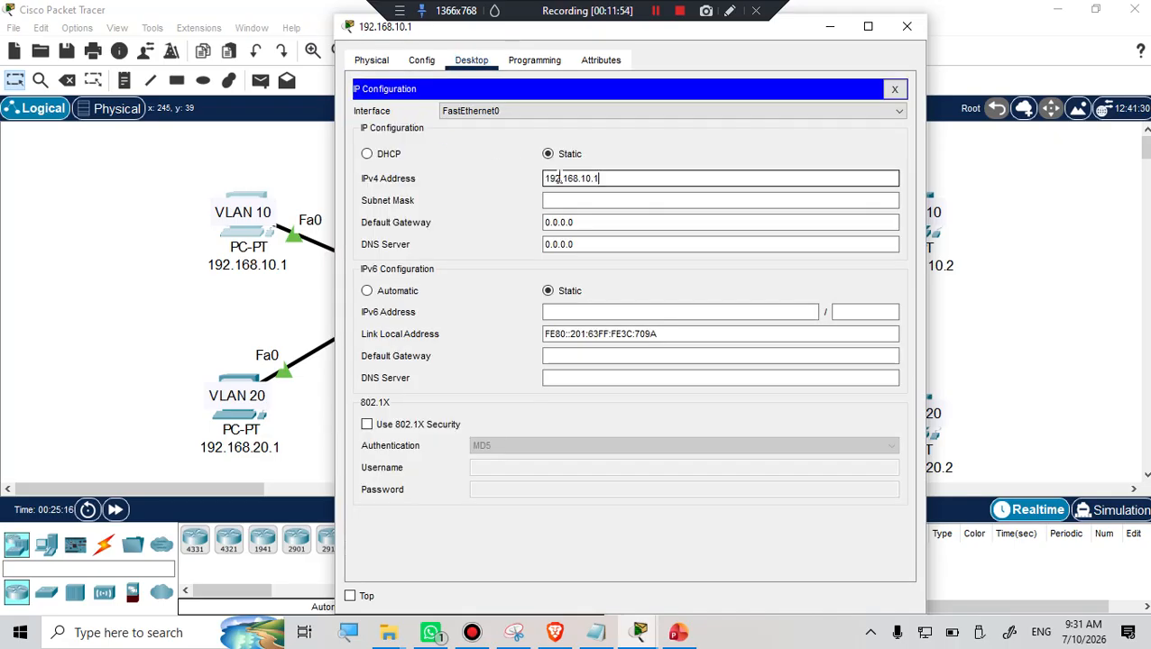
{"action": "left_click", "coordinate": [560, 199]}
{"action": "left_click", "coordinate": [616, 227]}
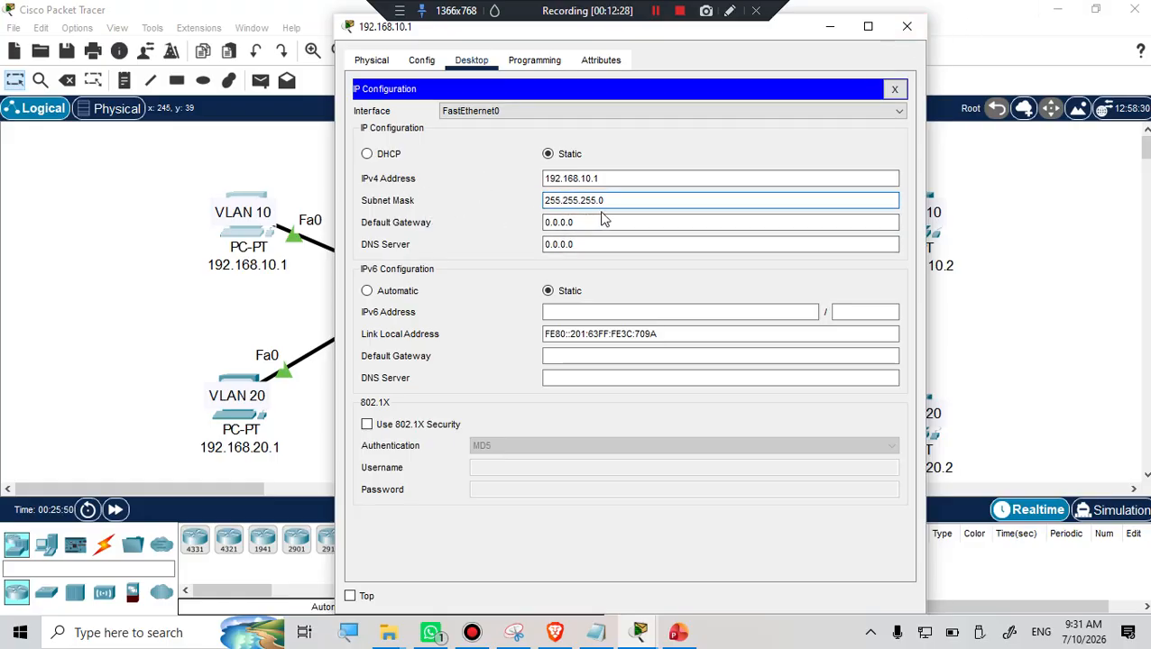
{"action": "left_click", "coordinate": [907, 29]}
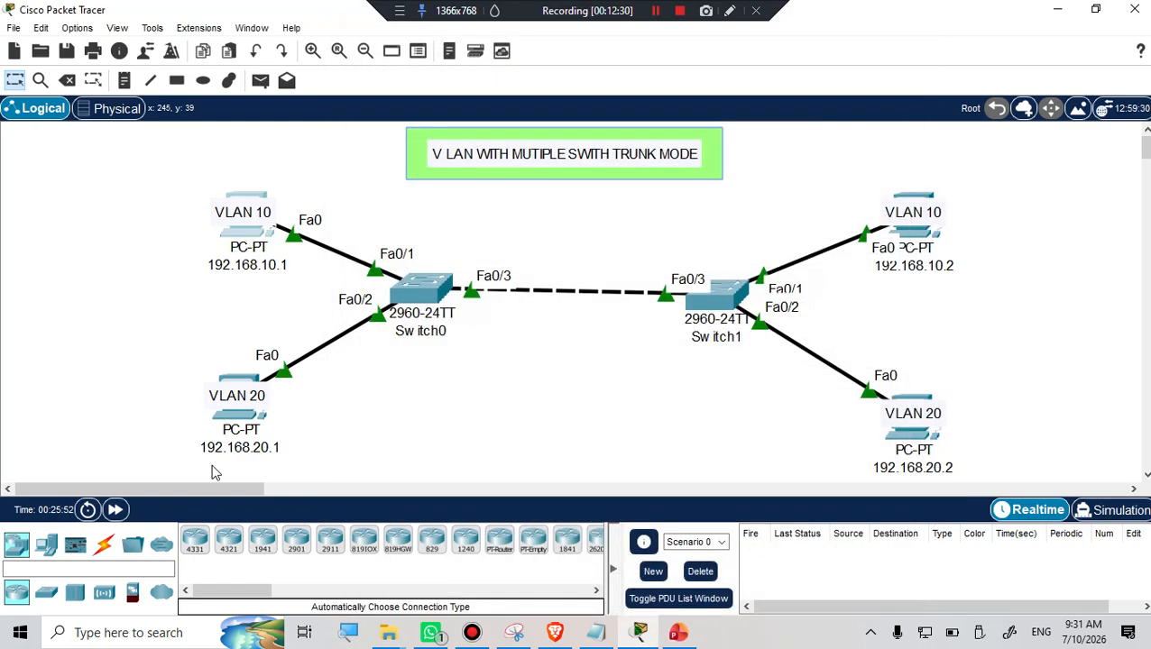
Give the VLAN 20 PC on Switch0 the static IPv4 address 192.168.20.1 from its name label, with the default subnet mask
{"action": "left_click", "coordinate": [241, 446]}
{"action": "left_click_drag", "start_coordinate": [290, 446], "coordinate": [213, 441]}
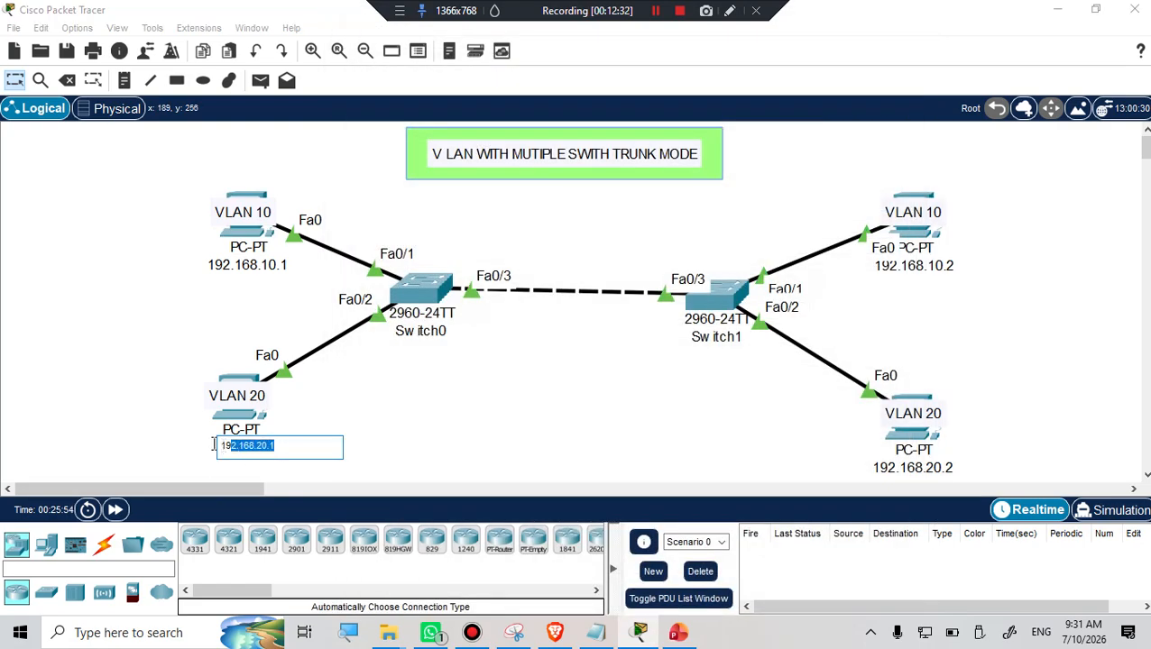
{"action": "left_click", "coordinate": [425, 419]}
{"action": "left_click", "coordinate": [239, 419]}
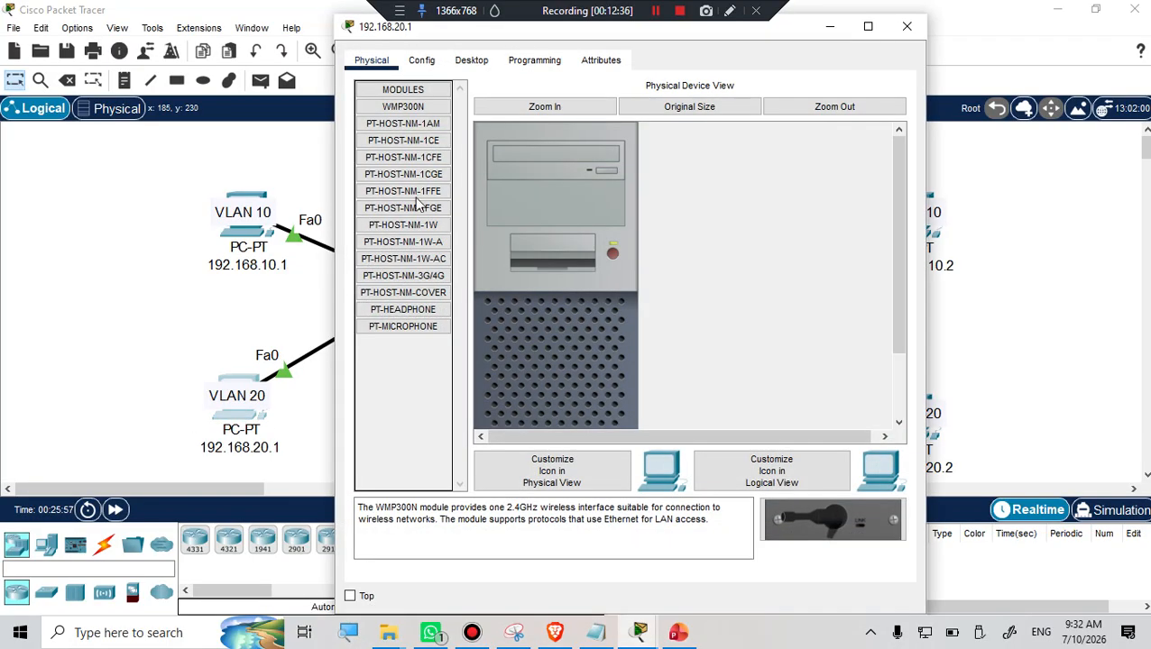
{"action": "left_click", "coordinate": [471, 59]}
{"action": "left_click", "coordinate": [384, 109]}
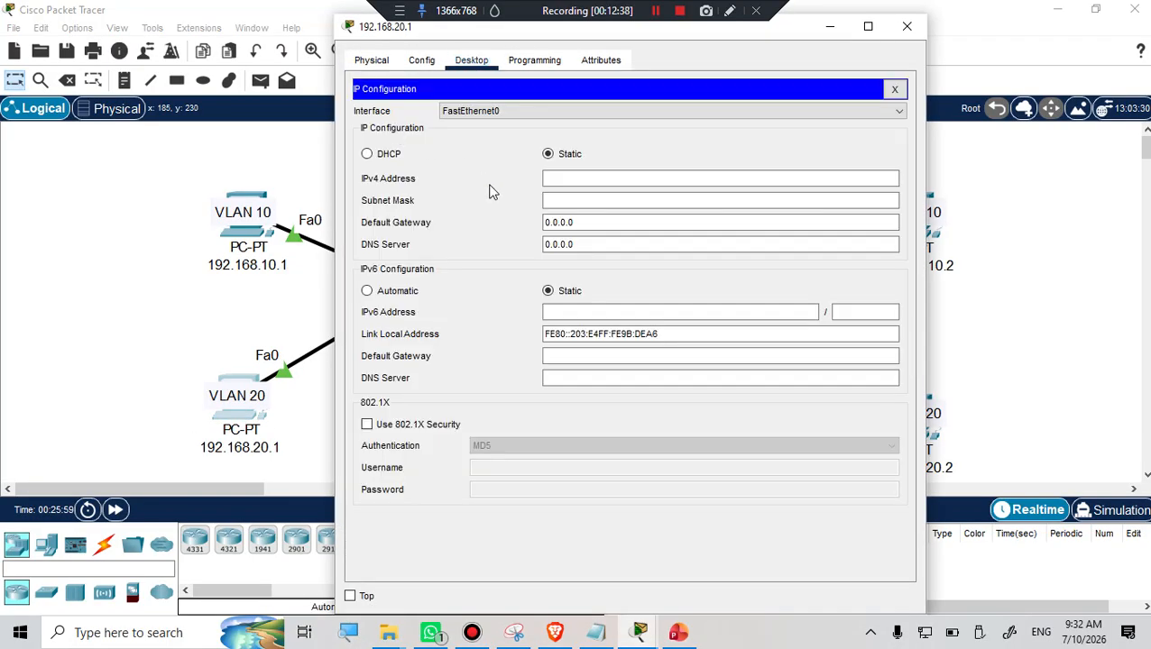
{"action": "left_click", "coordinate": [569, 178]}
{"action": "type", "text": "192.168.20.1"}
{"action": "left_click", "coordinate": [585, 200]}
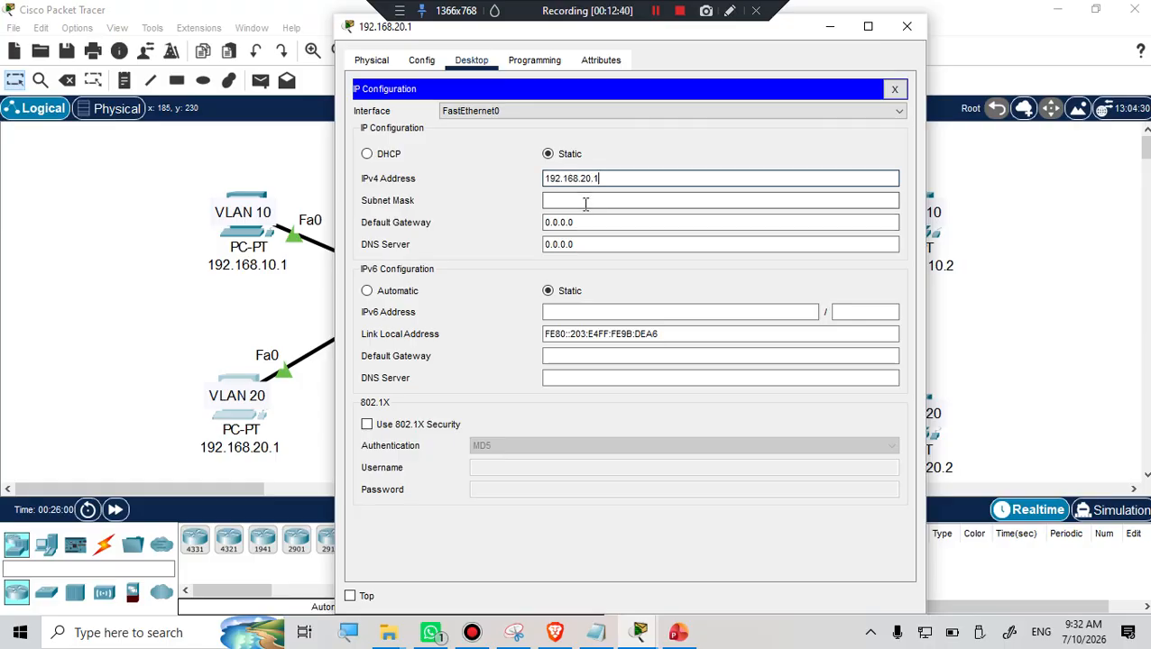
{"action": "left_click", "coordinate": [906, 30]}
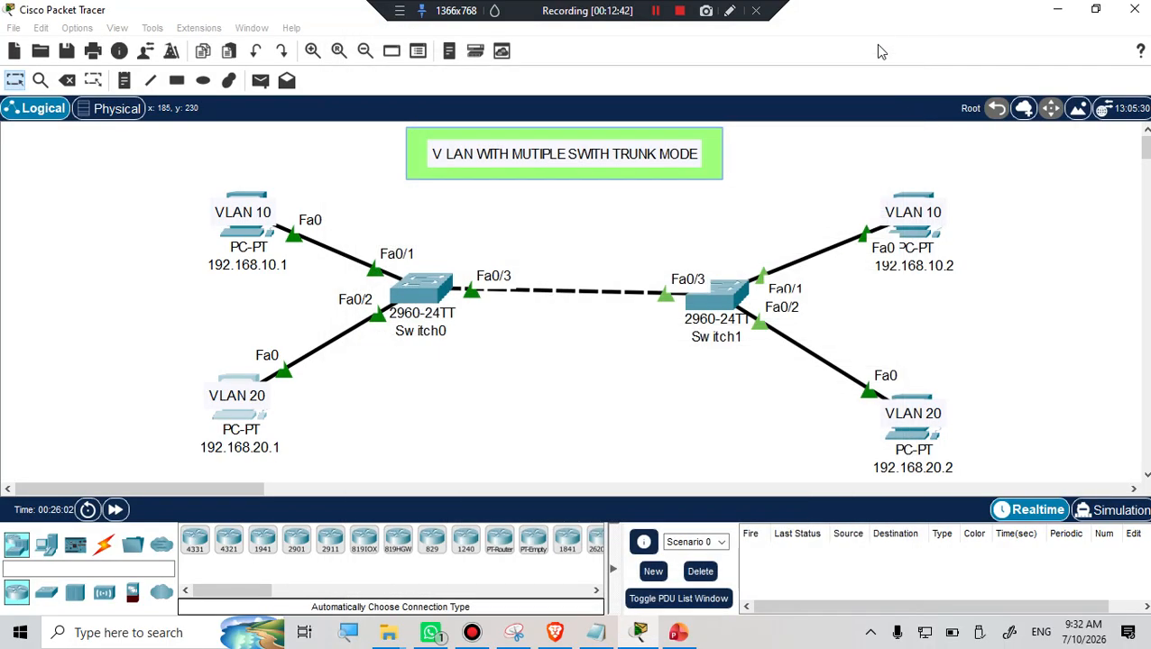
Give the VLAN 10 PC on Switch1 the static IPv4 address 192.168.10.2 from its name label, with subnet mask 255.255.255.0
{"action": "left_click", "coordinate": [911, 271]}
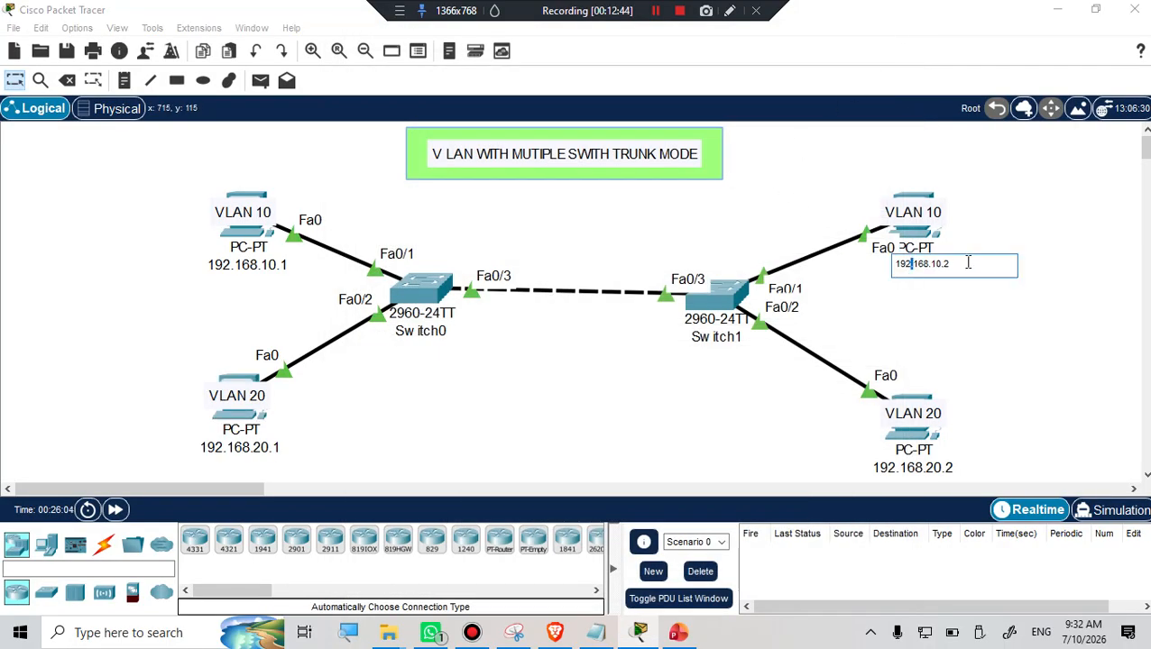
{"action": "left_click_drag", "start_coordinate": [947, 263], "coordinate": [877, 262]}
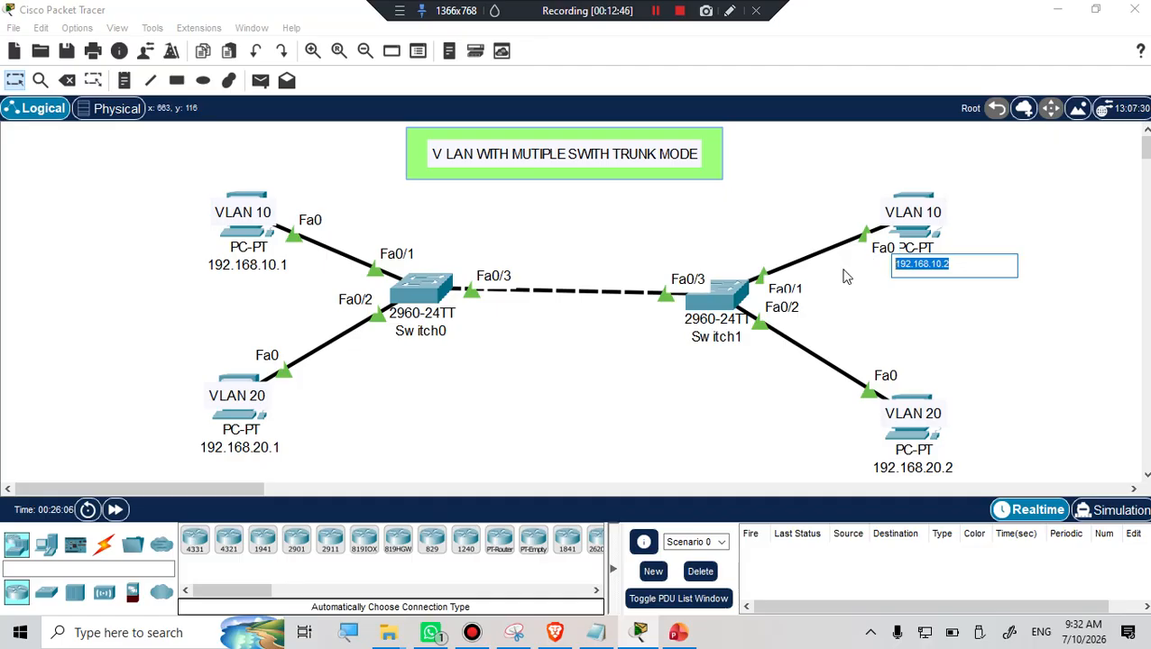
{"action": "left_click", "coordinate": [924, 239]}
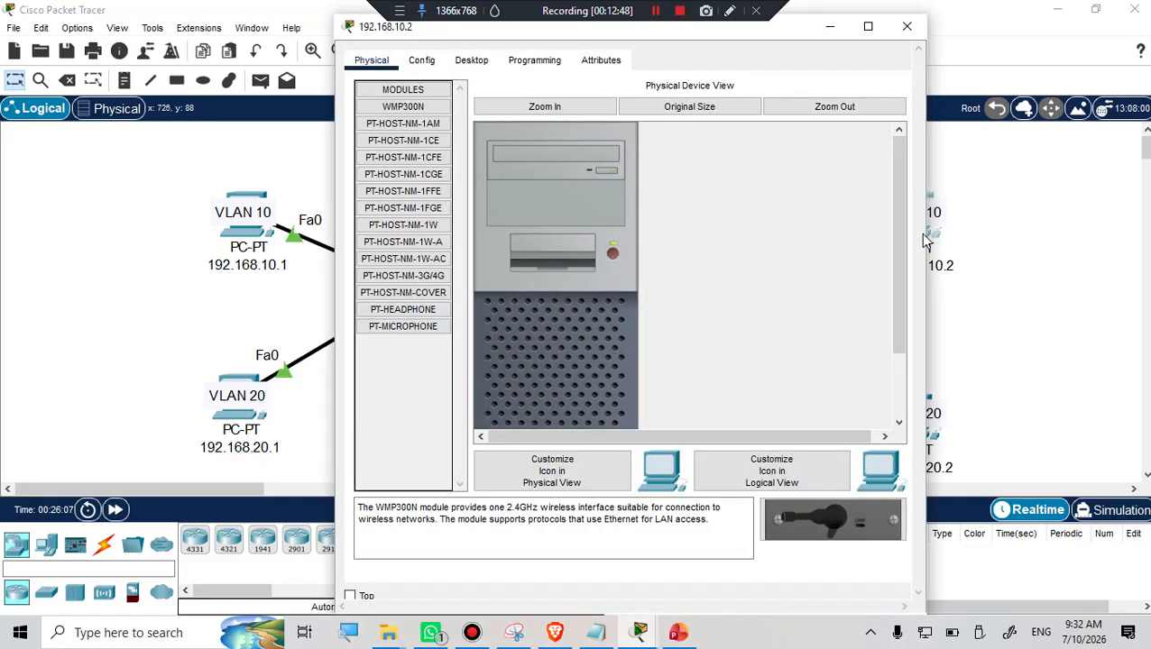
{"action": "left_click", "coordinate": [471, 60]}
{"action": "left_click", "coordinate": [397, 117]}
{"action": "left_click", "coordinate": [576, 177]}
{"action": "type", "text": "192.168.10.2"}
{"action": "left_click", "coordinate": [575, 199]}
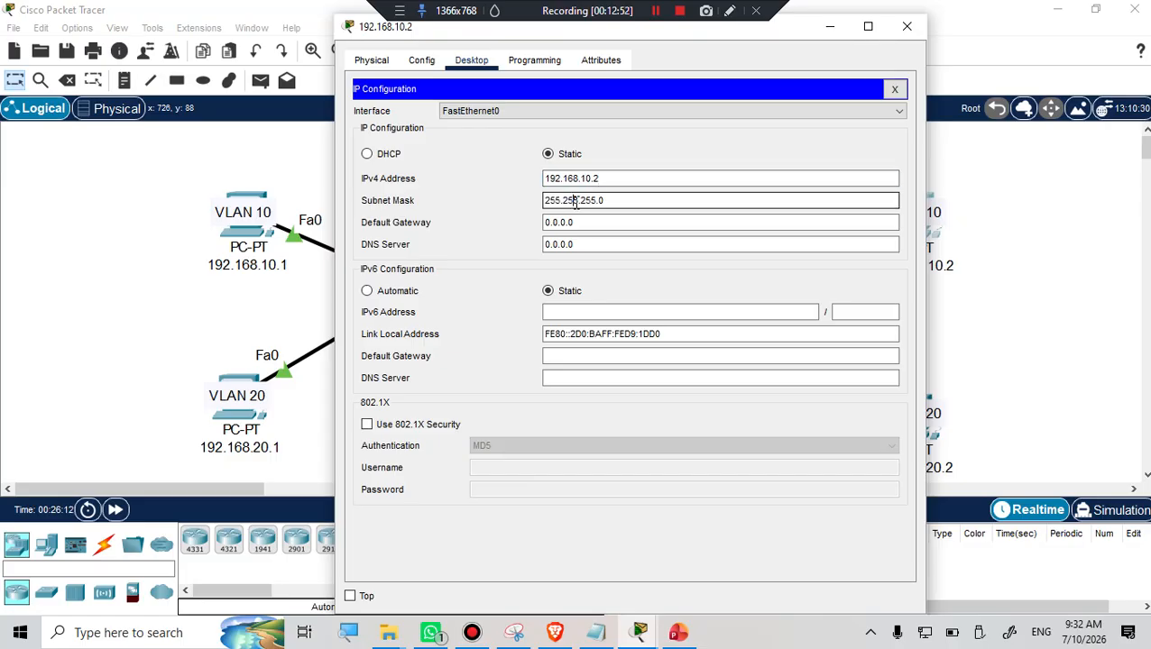
{"action": "left_click", "coordinate": [907, 32]}
Give the VLAN 20 PC on Switch1 the static IPv4 address 192.168.20.2 from its name label, with subnet mask 255.255.255.0
{"action": "double_click", "coordinate": [933, 465]}
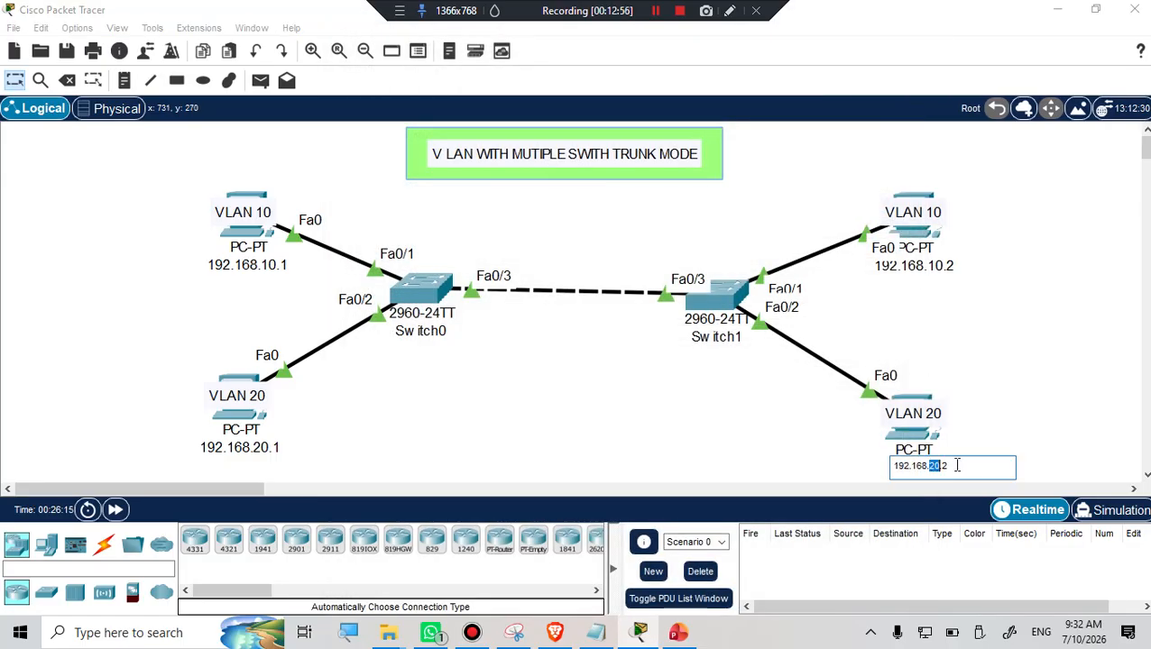
{"action": "left_click_drag", "start_coordinate": [976, 466], "coordinate": [875, 465]}
{"action": "key", "text": "ctrl+c"}
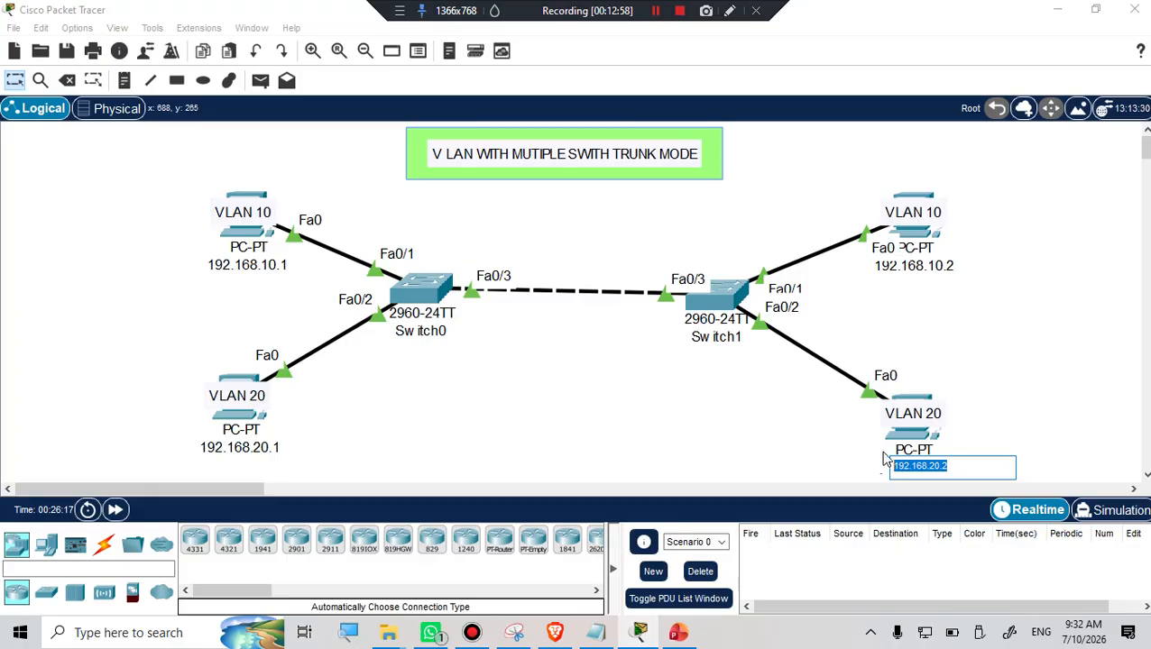
{"action": "left_click", "coordinate": [916, 440]}
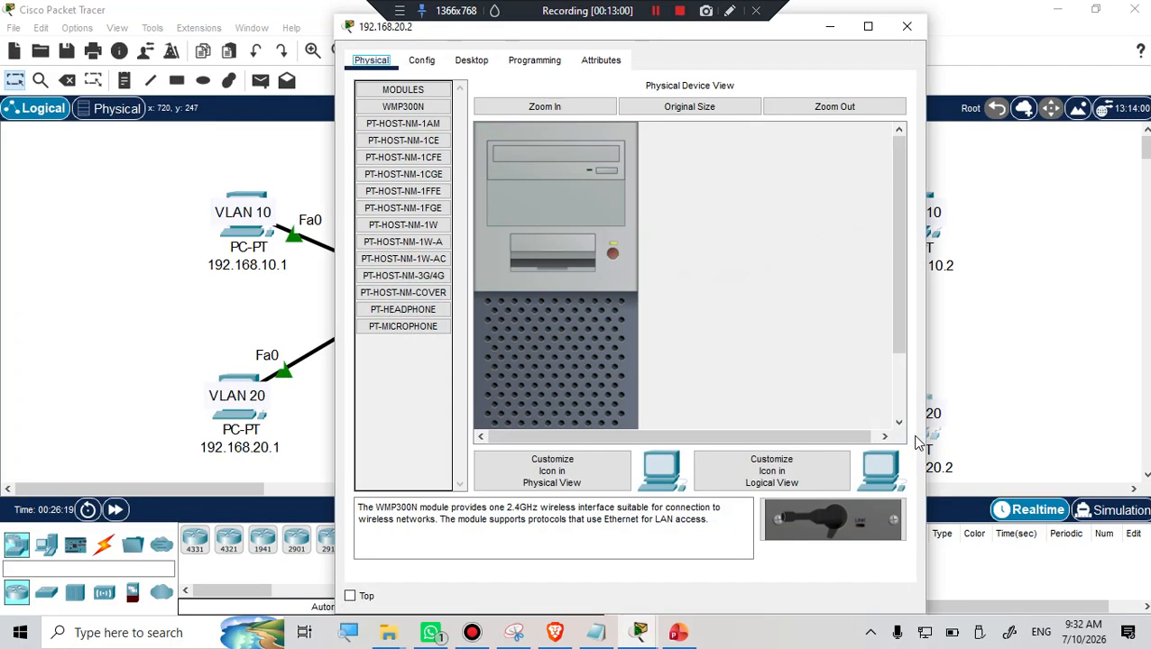
{"action": "left_click", "coordinate": [471, 60]}
{"action": "left_click", "coordinate": [415, 116]}
{"action": "left_click", "coordinate": [586, 177]}
{"action": "key", "text": "ctrl+v"}
{"action": "left_click", "coordinate": [581, 200]}
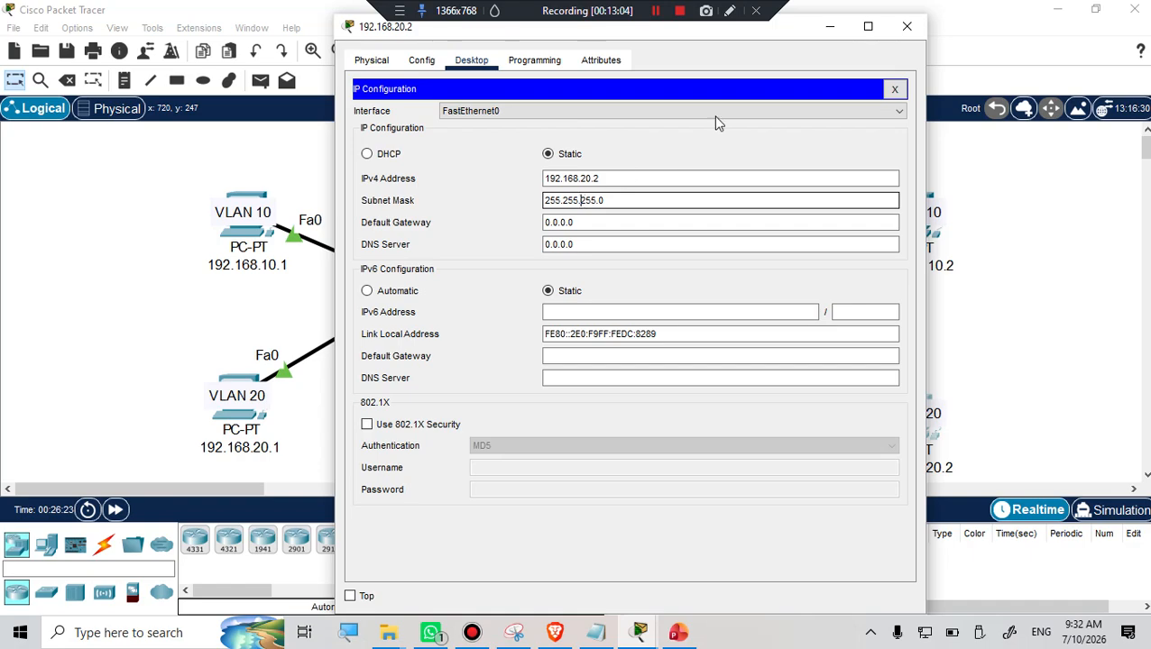
{"action": "left_click", "coordinate": [905, 28]}
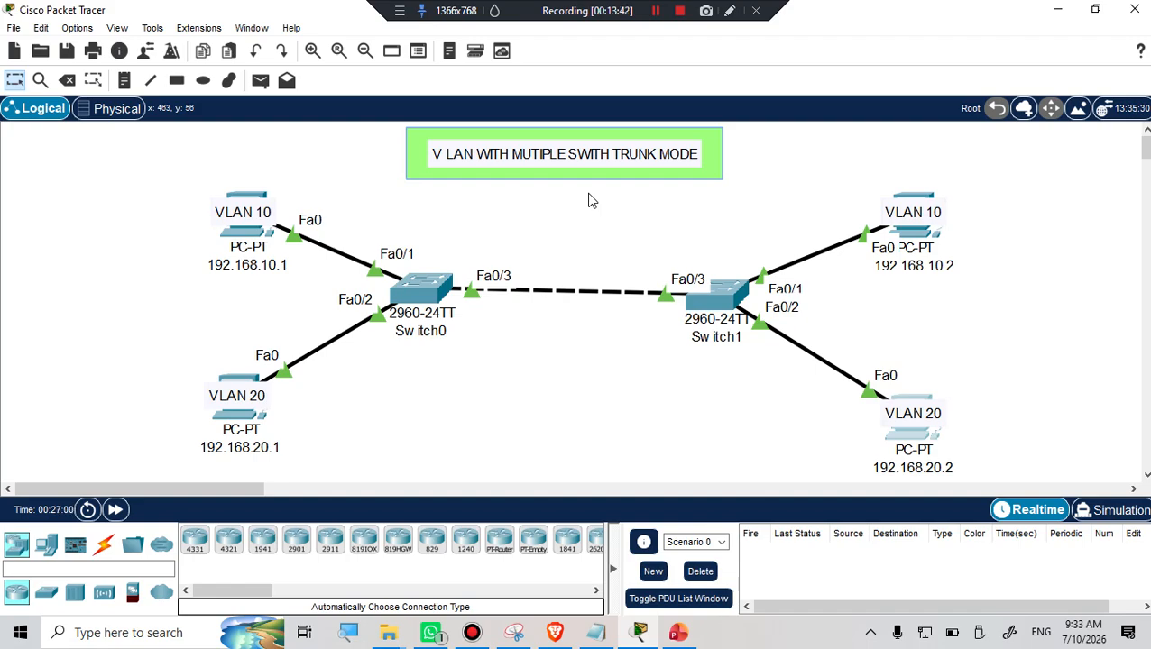
Add a SALES text note above the VLAN 10 PC on Switch0 and copy its text
{"action": "left_click", "coordinate": [125, 81]}
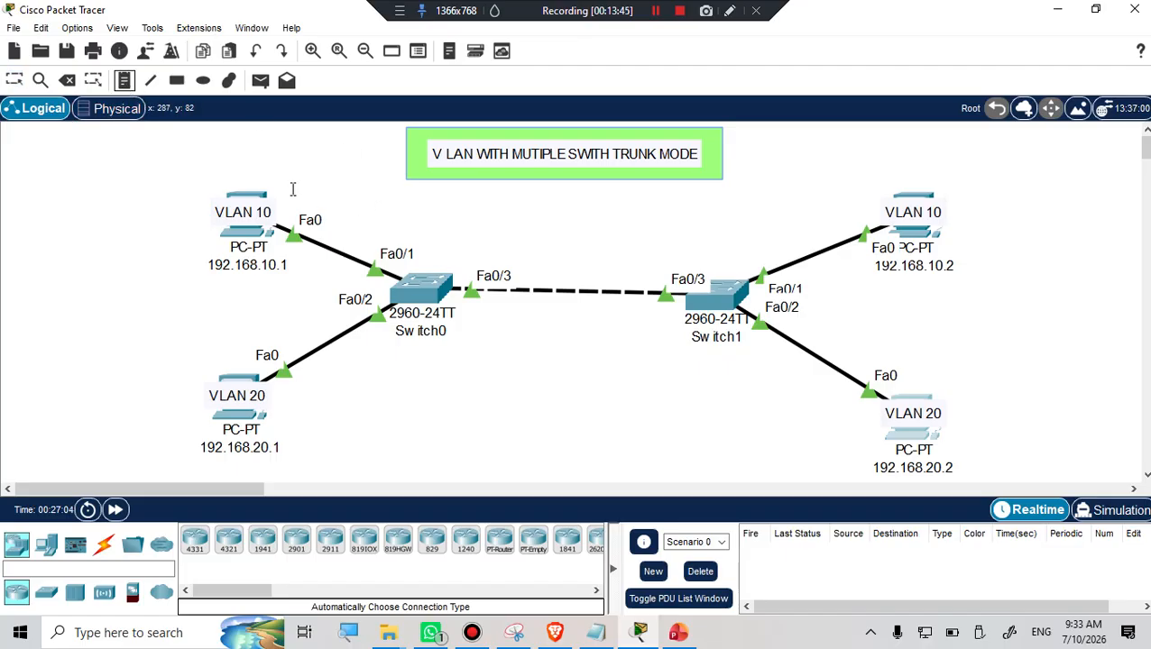
{"action": "left_click", "coordinate": [233, 176]}
{"action": "type", "text": "SALES"}
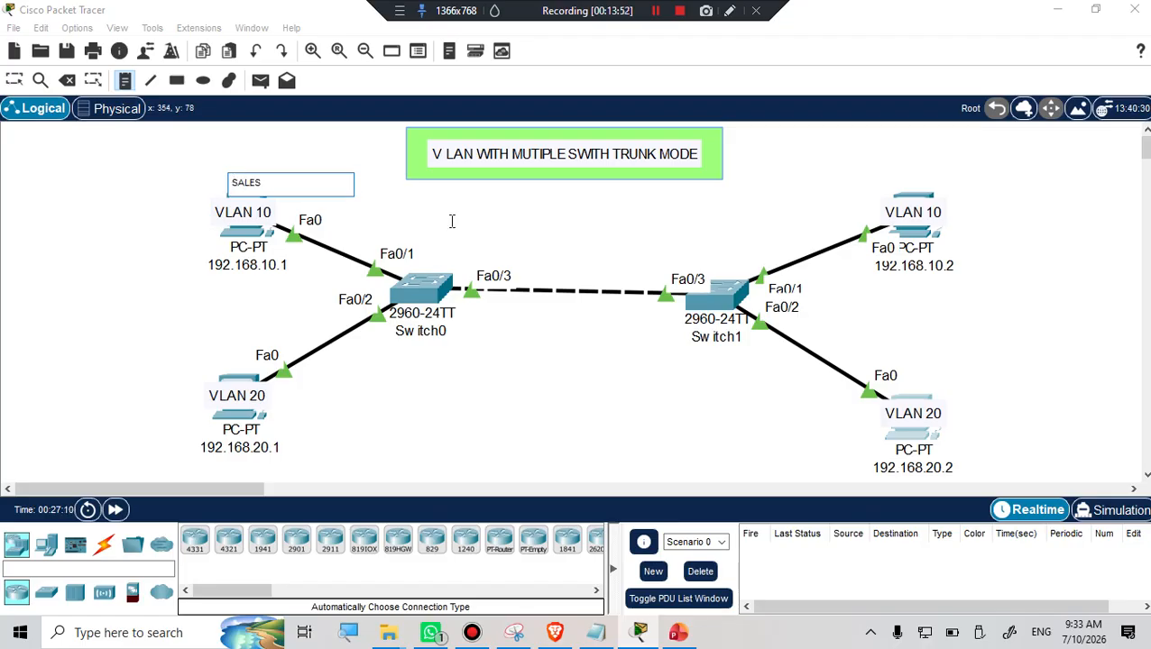
{"action": "left_click_drag", "start_coordinate": [262, 182], "coordinate": [201, 182]}
{"action": "key", "text": "ctrl+c"}
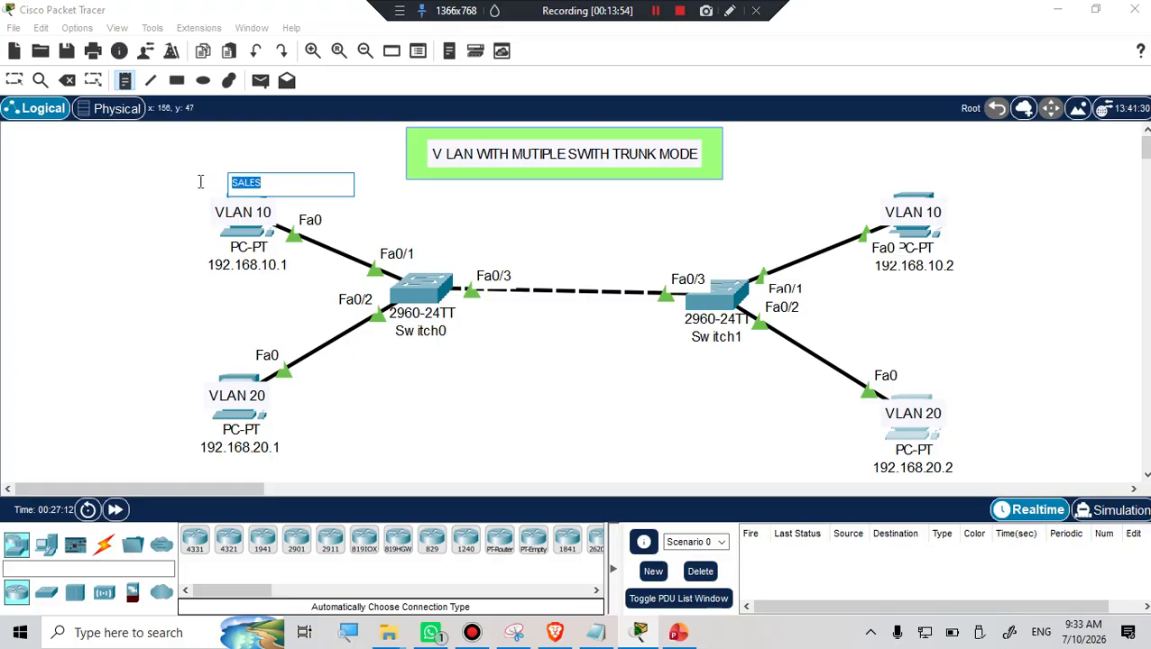
Paste a SALES note above the VLAN 10 PC on Switch1 and align both SALES notes over their VLAN 10 labels
{"action": "left_click", "coordinate": [901, 177]}
{"action": "key", "text": "ctrl+v"}
{"action": "left_click", "coordinate": [1036, 218]}
{"action": "key", "text": "Escape"}
{"action": "left_click_drag", "start_coordinate": [938, 189], "coordinate": [920, 191]}
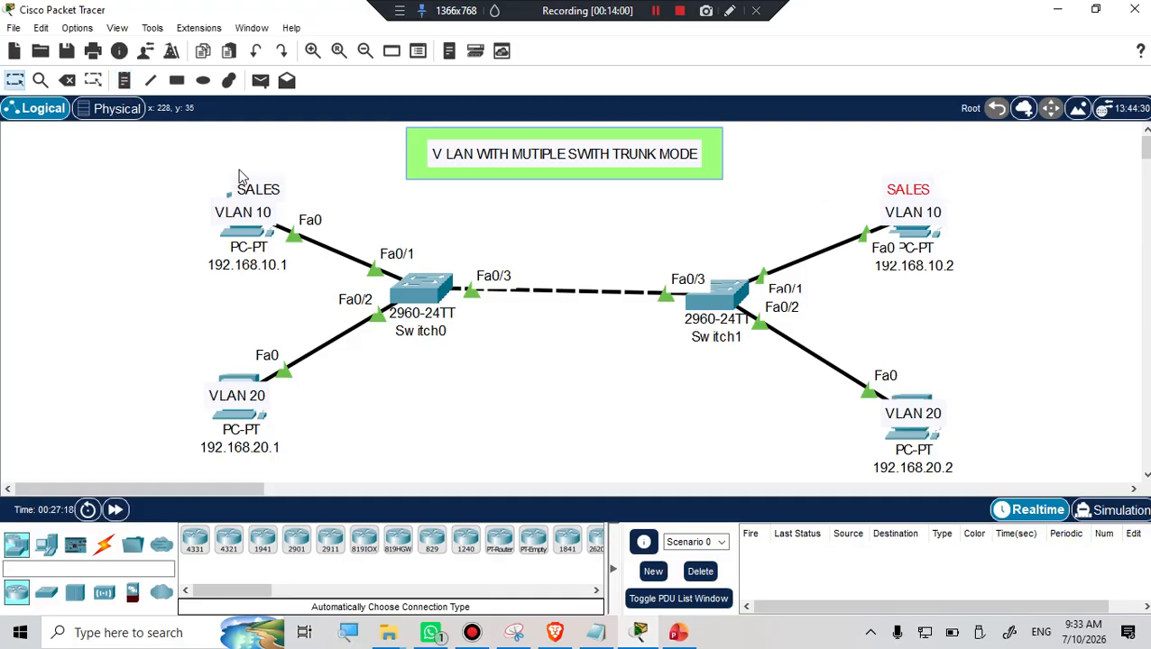
{"action": "left_click_drag", "start_coordinate": [254, 190], "coordinate": [239, 191]}
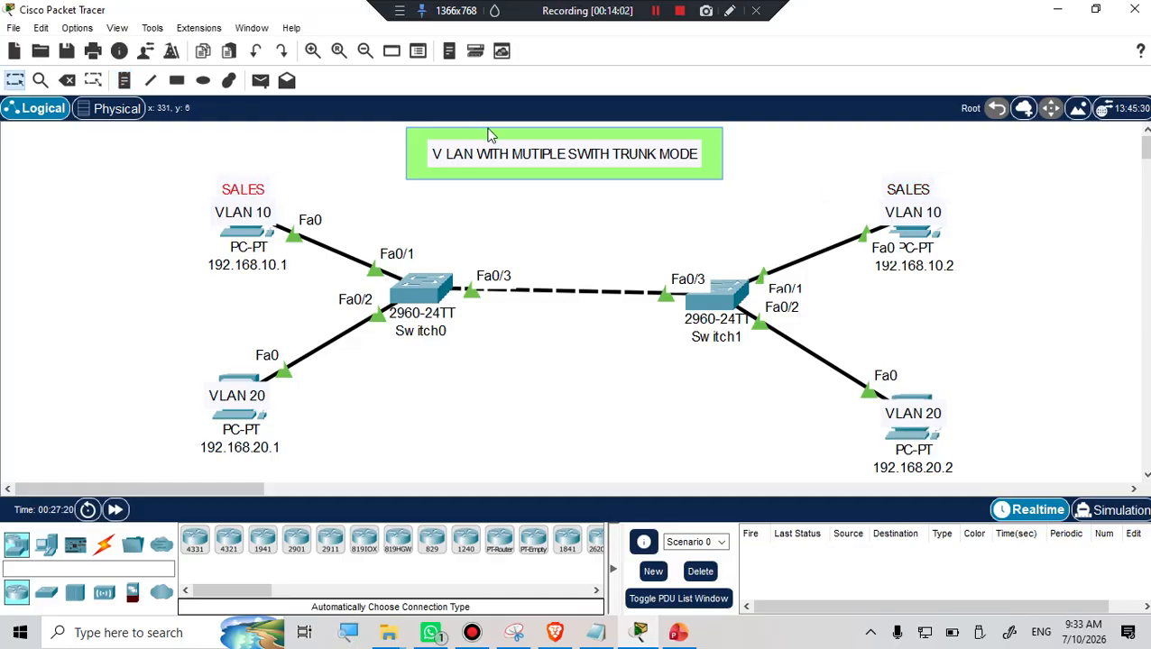
Add an HR text note above the VLAN 20 label of the PC on Switch0
{"action": "left_click", "coordinate": [124, 80]}
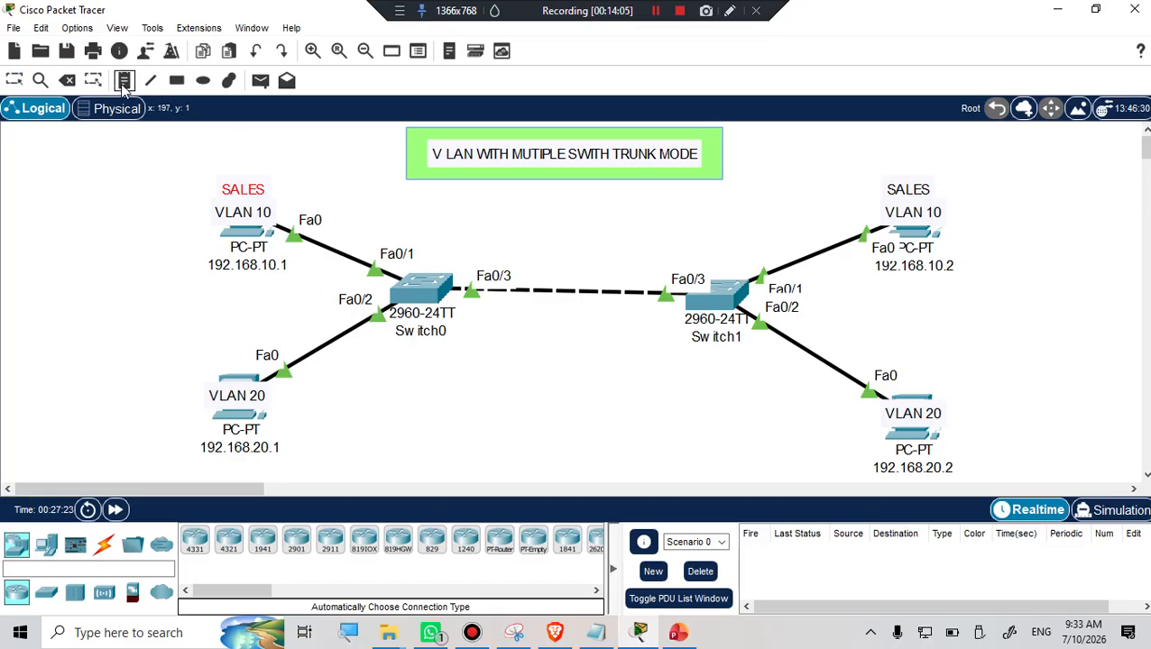
{"action": "left_click", "coordinate": [218, 366]}
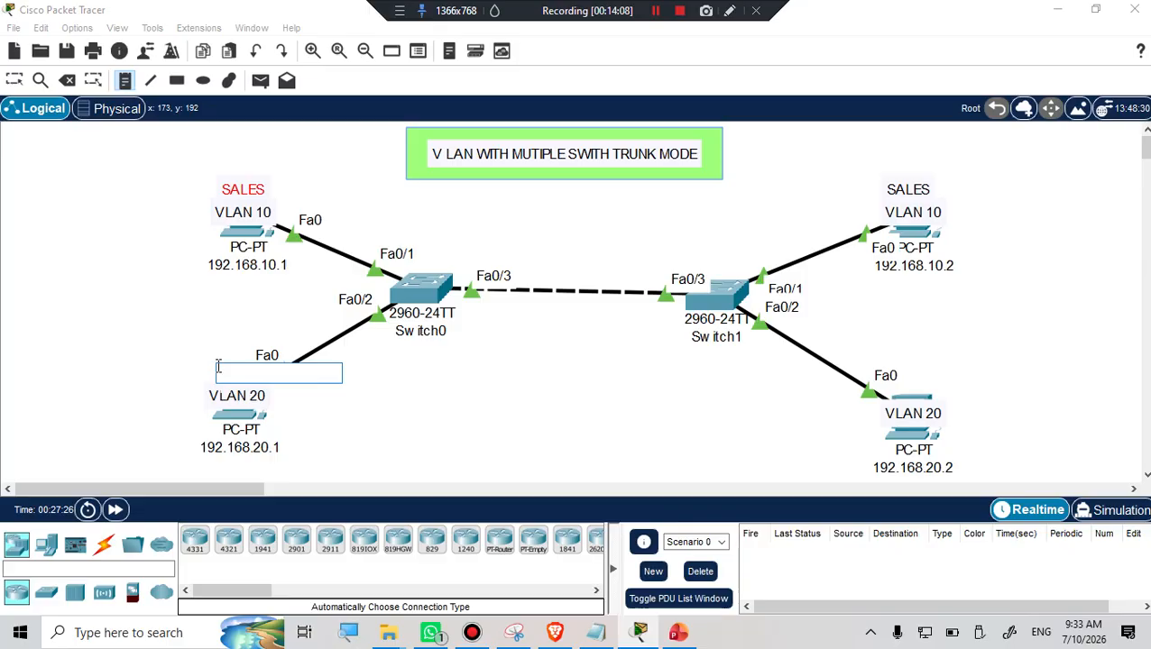
{"action": "type", "text": "HR"}
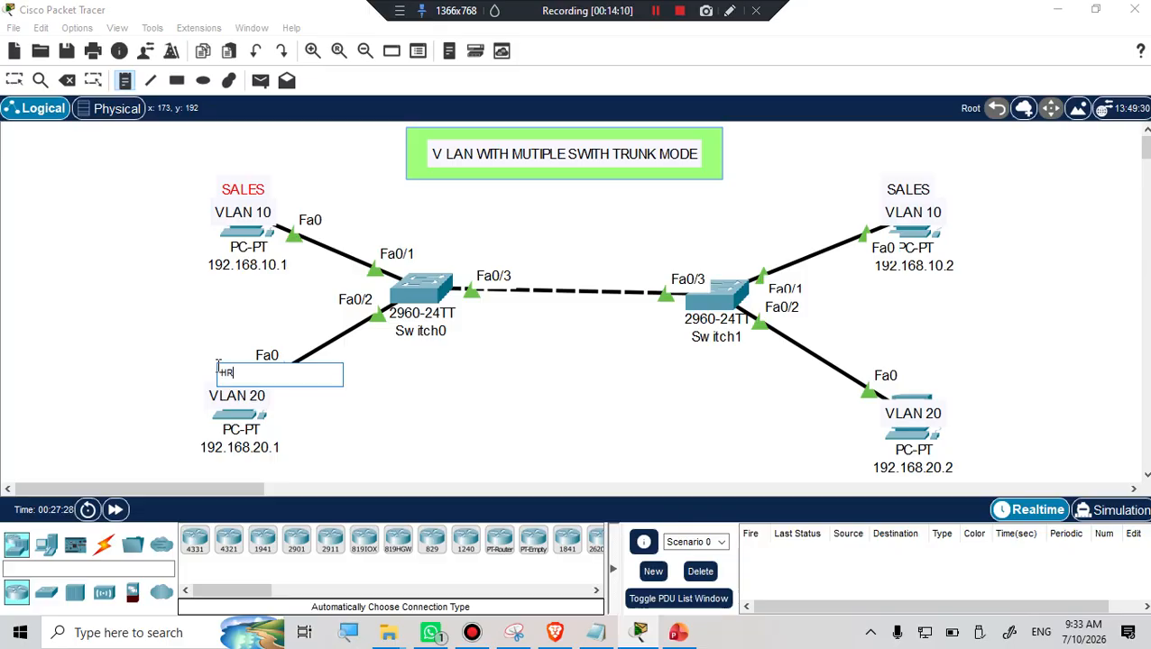
{"action": "left_click", "coordinate": [429, 415]}
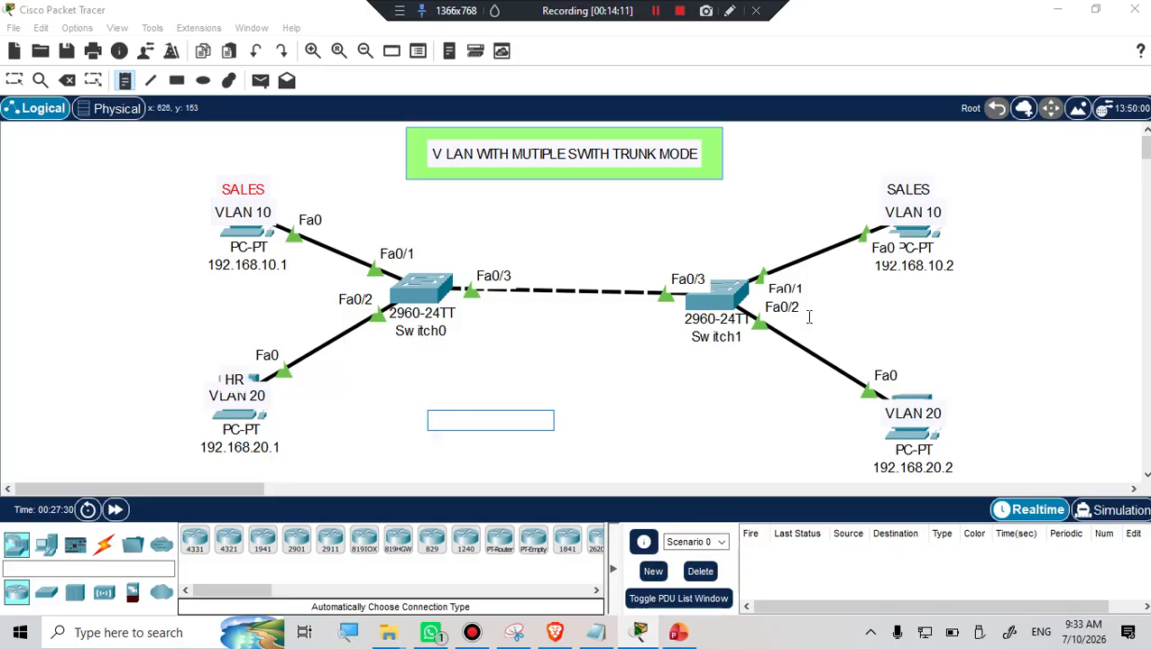
Add a text note above the VLAN 20 PC on Switch1 and make it read HR
{"action": "left_click", "coordinate": [898, 386]}
{"action": "type", "text": "SALES"}
{"action": "left_click", "coordinate": [1027, 374]}
{"action": "left_click", "coordinate": [944, 403]}
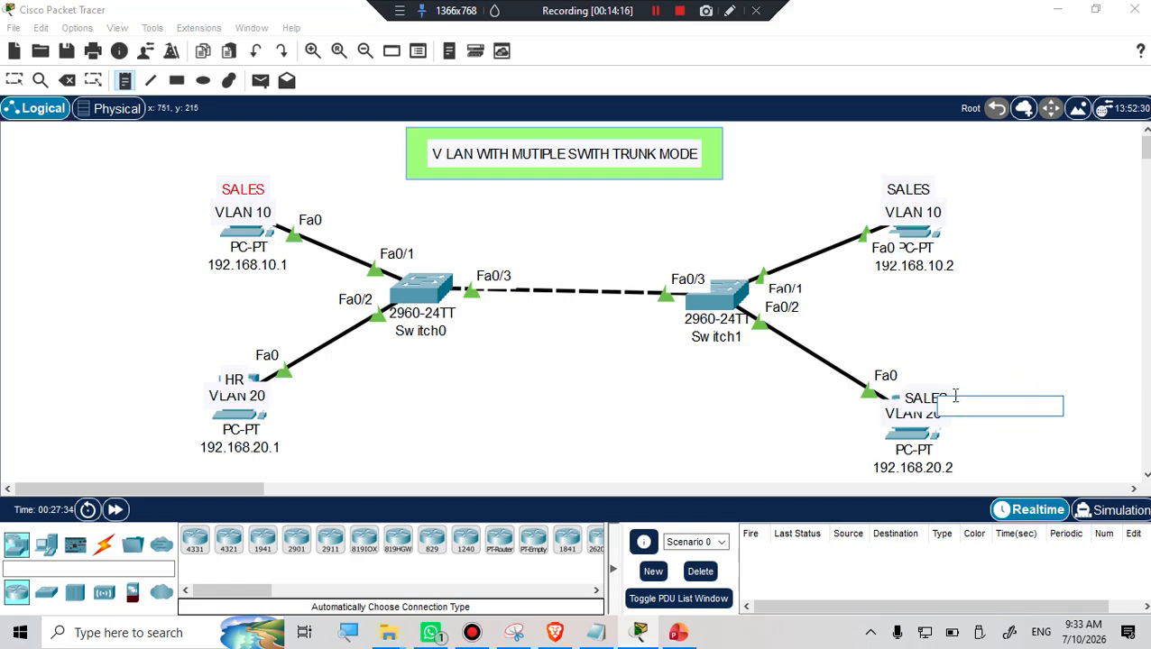
{"action": "key", "text": "Escape"}
{"action": "double_click", "coordinate": [944, 397]}
{"action": "type", "text": "HR"}
{"action": "left_click", "coordinate": [1049, 382]}
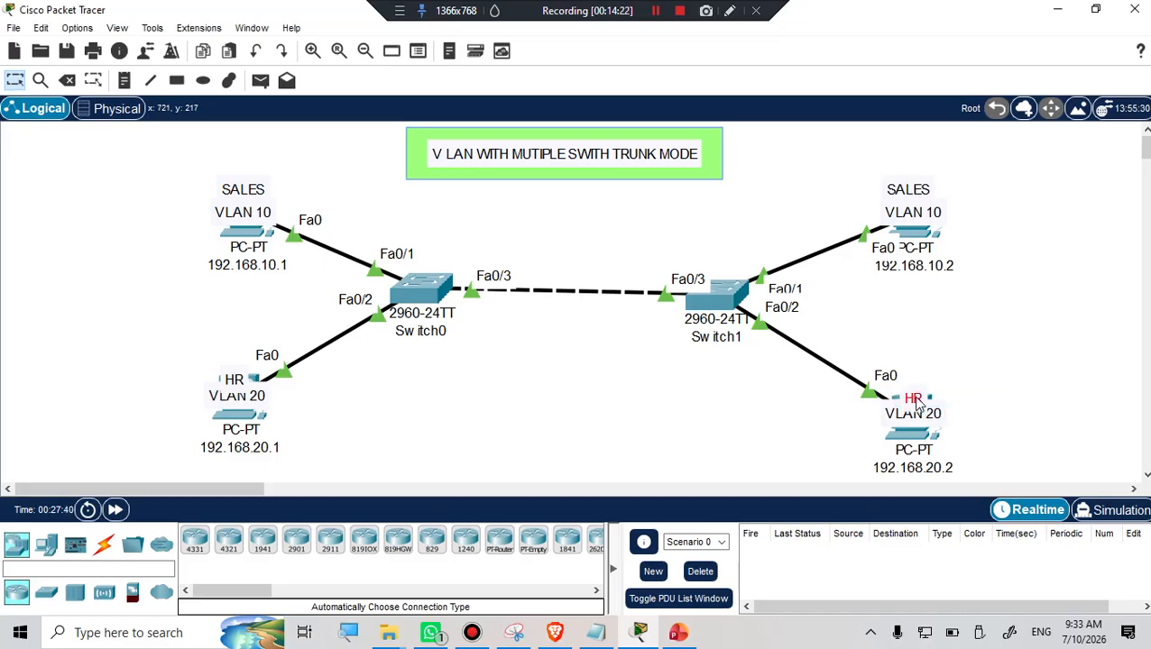
Reposition both HR notes and the VLAN 20 label on Switch0's PC so each HR note sits clear above its VLAN 20 label
{"action": "mouse_move", "coordinate": [916, 396]}
{"action": "left_mouse_down"}
{"action": "mouse_move", "coordinate": [892, 391]}
{"action": "mouse_move", "coordinate": [914, 388]}
{"action": "left_mouse_up"}
{"action": "mouse_move", "coordinate": [237, 389]}
{"action": "left_mouse_down"}
{"action": "mouse_move", "coordinate": [235, 374]}
{"action": "mouse_move", "coordinate": [226, 395]}
{"action": "left_mouse_up"}
{"action": "double_click", "coordinate": [237, 386]}
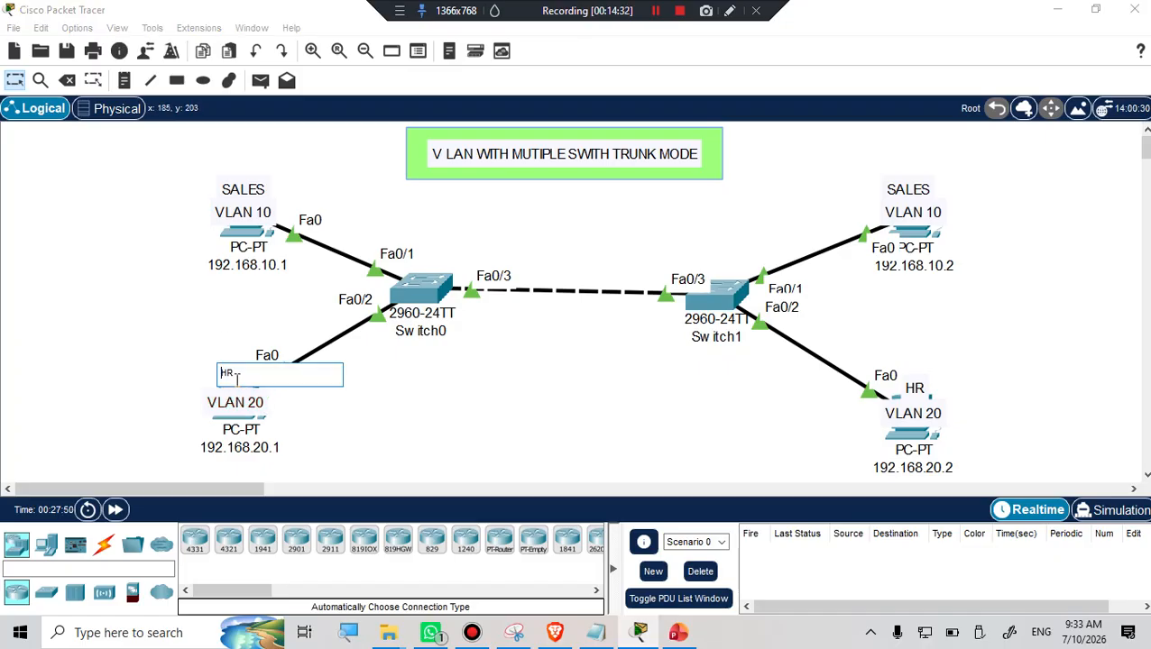
{"action": "left_click", "coordinate": [275, 398]}
{"action": "left_click_drag", "start_coordinate": [232, 381], "coordinate": [234, 372]}
{"action": "left_click", "coordinate": [991, 382]}
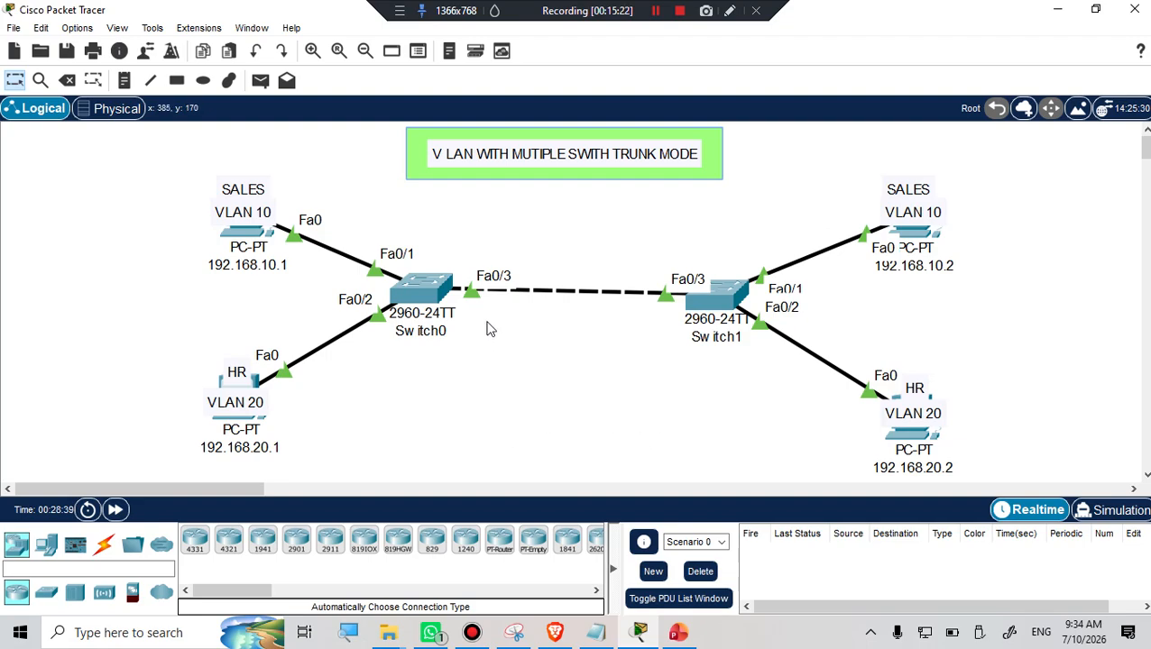
Start a command-line session on Switch0 and shift its window aside to uncover part of the topology
{"action": "mouse_move", "coordinate": [425, 296]}
{"action": "left_click", "coordinate": [422, 291]}
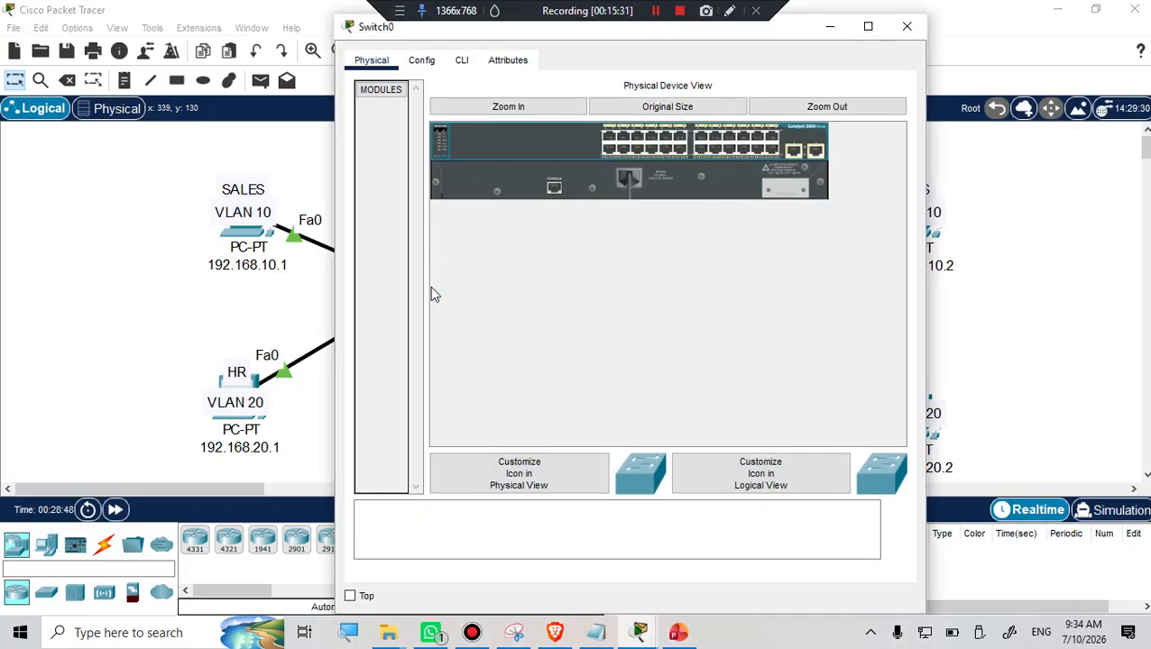
{"action": "left_click", "coordinate": [462, 61]}
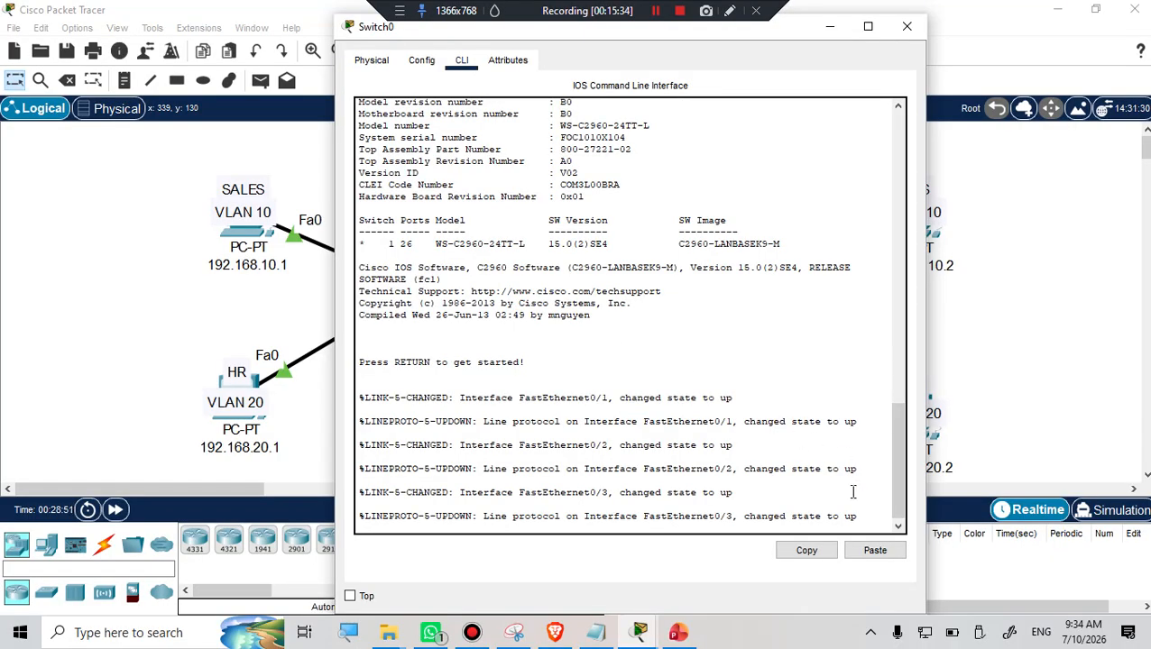
{"action": "key", "text": "Return"}
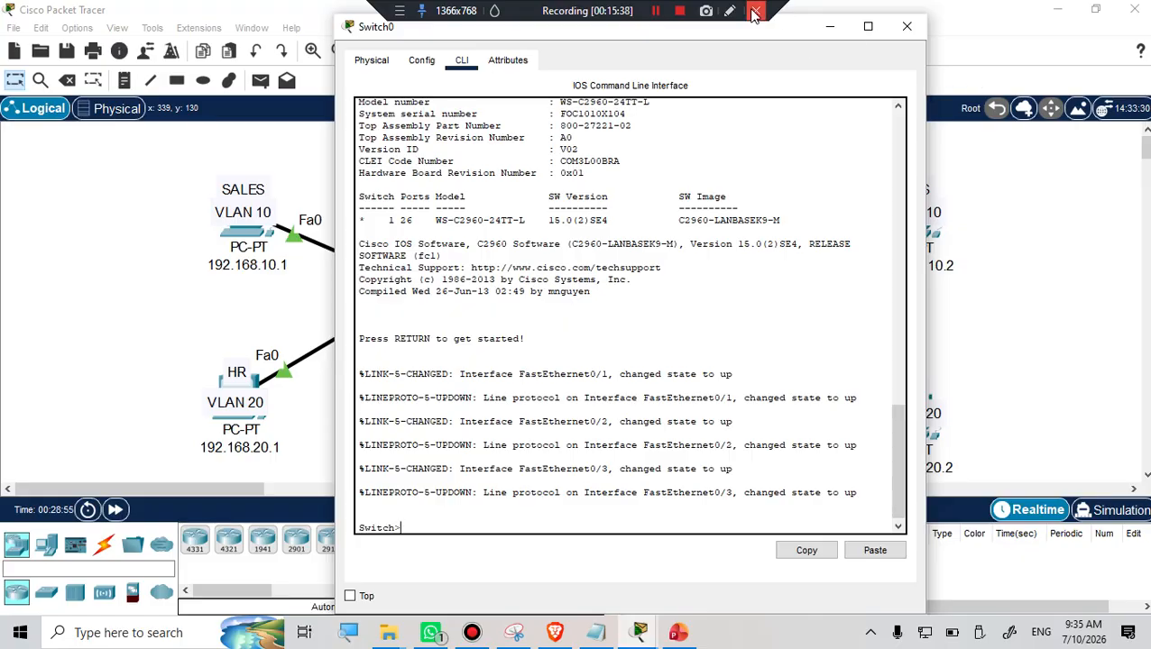
{"action": "left_click_drag", "start_coordinate": [796, 40], "coordinate": [862, 26]}
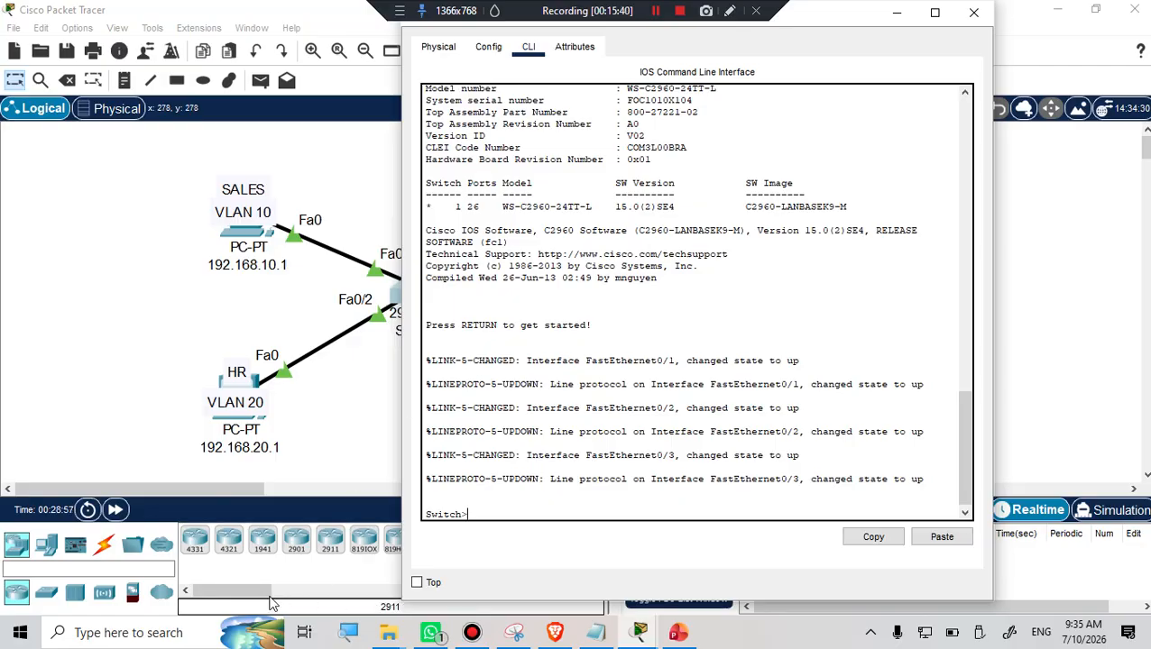
{"action": "left_click", "coordinate": [350, 639]}
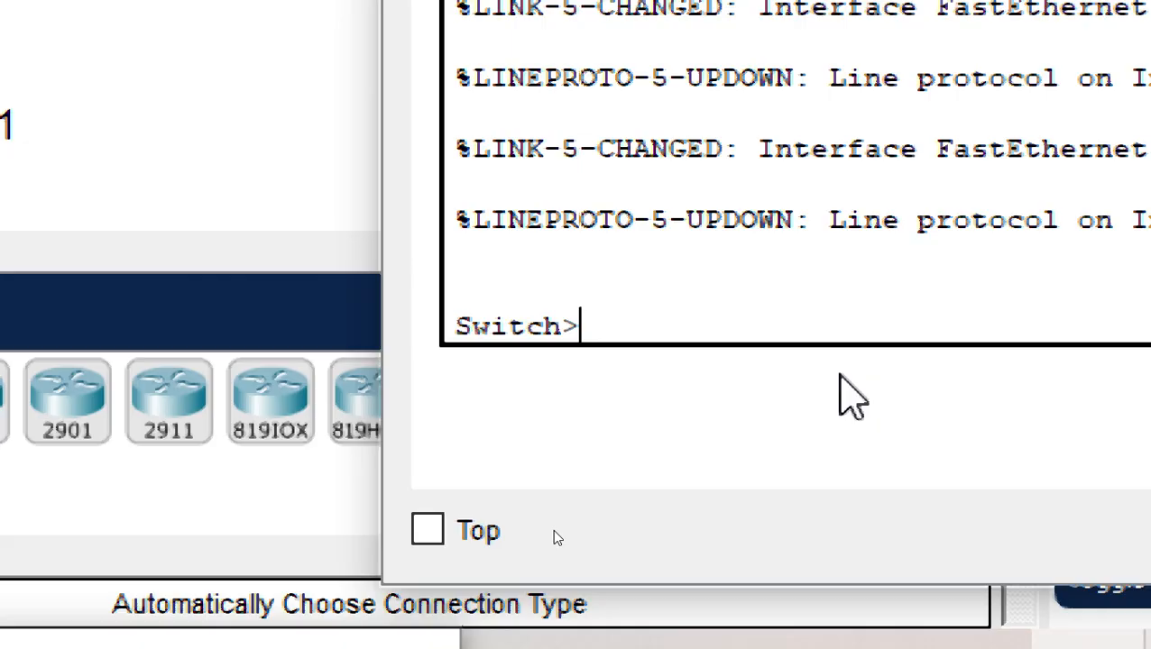
Enter privileged mode with EN and global configuration mode with CONF T on Switch0
{"action": "type", "text": "E"}
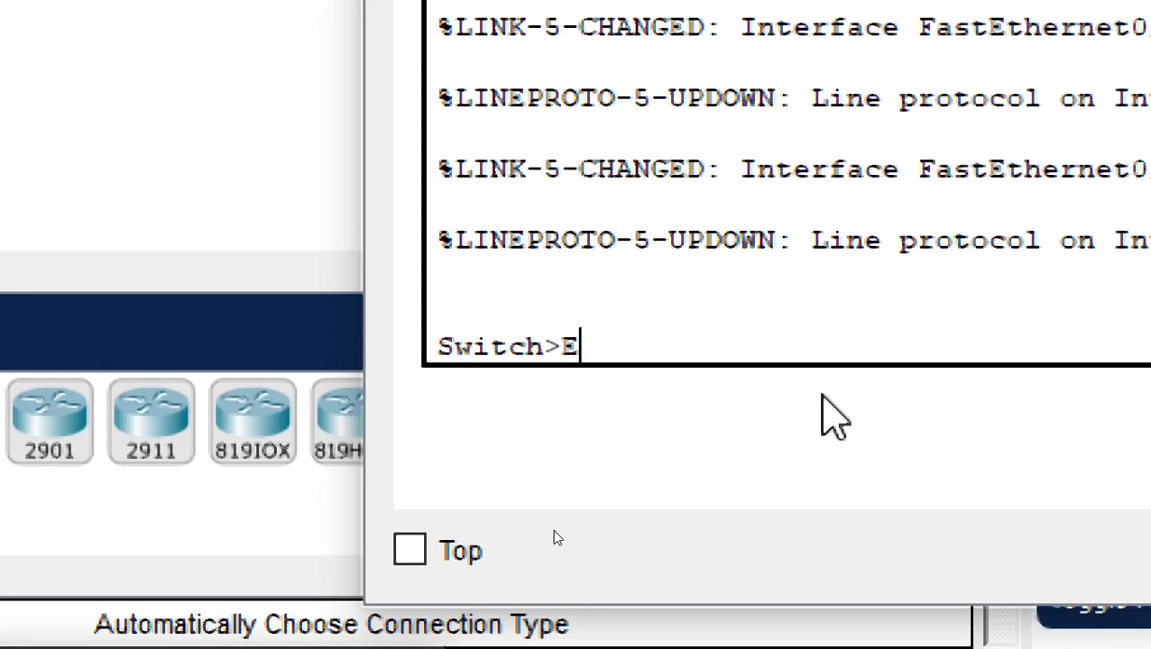
{"action": "type", "text": "N"}
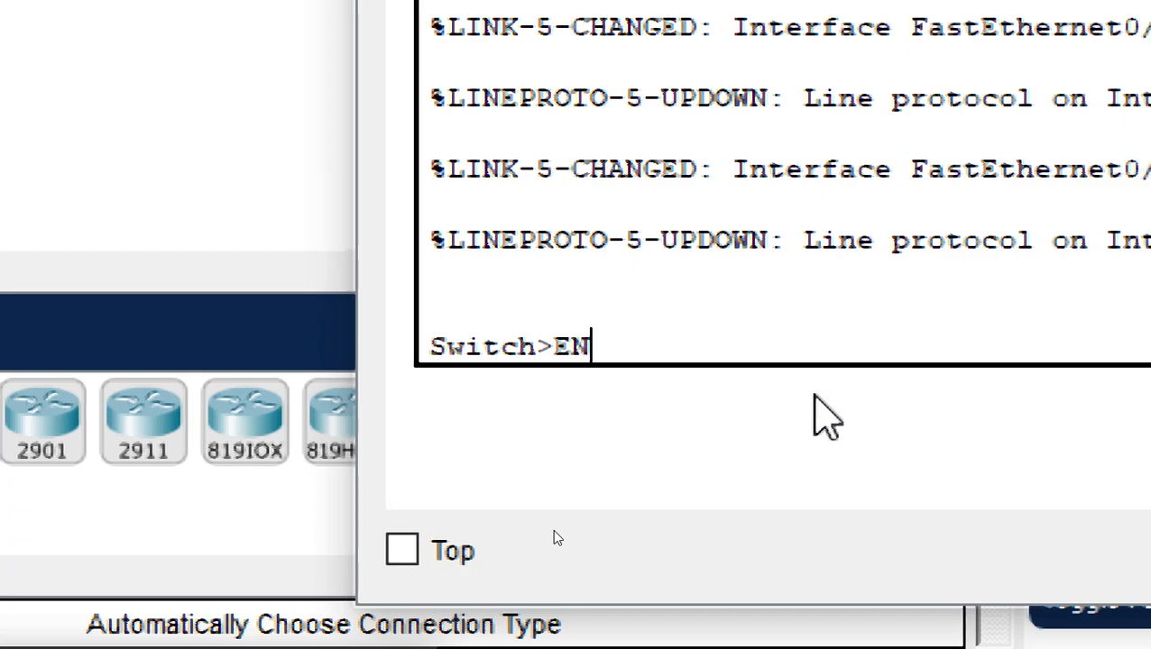
{"action": "key", "text": "Return"}
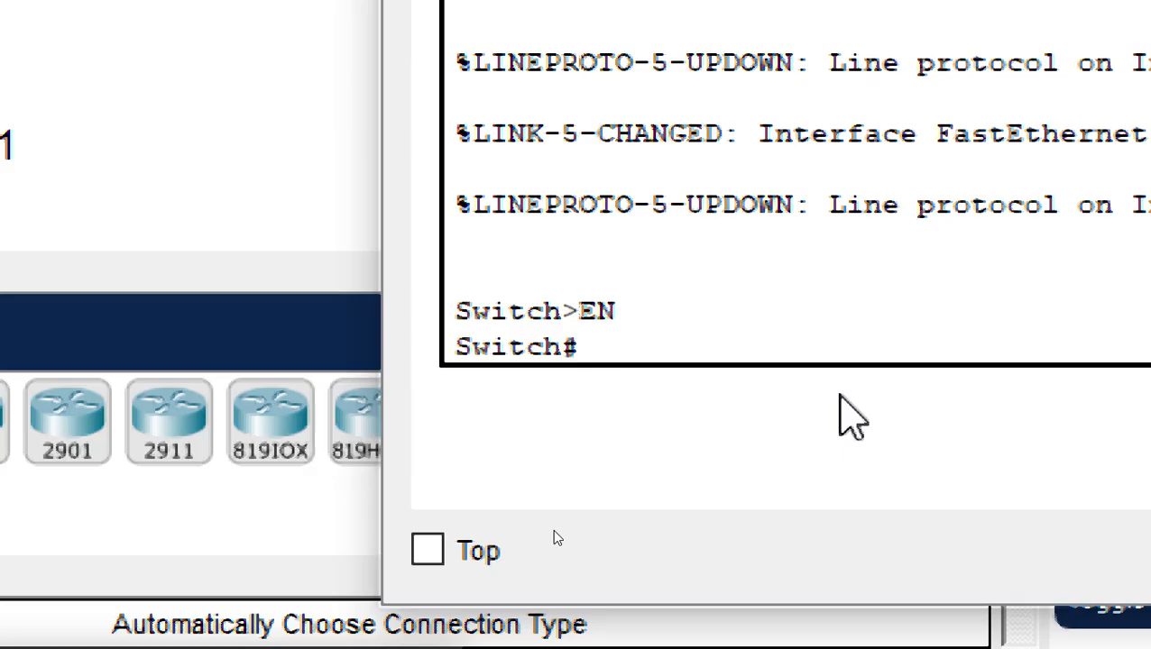
{"action": "type", "text": "CONF T"}
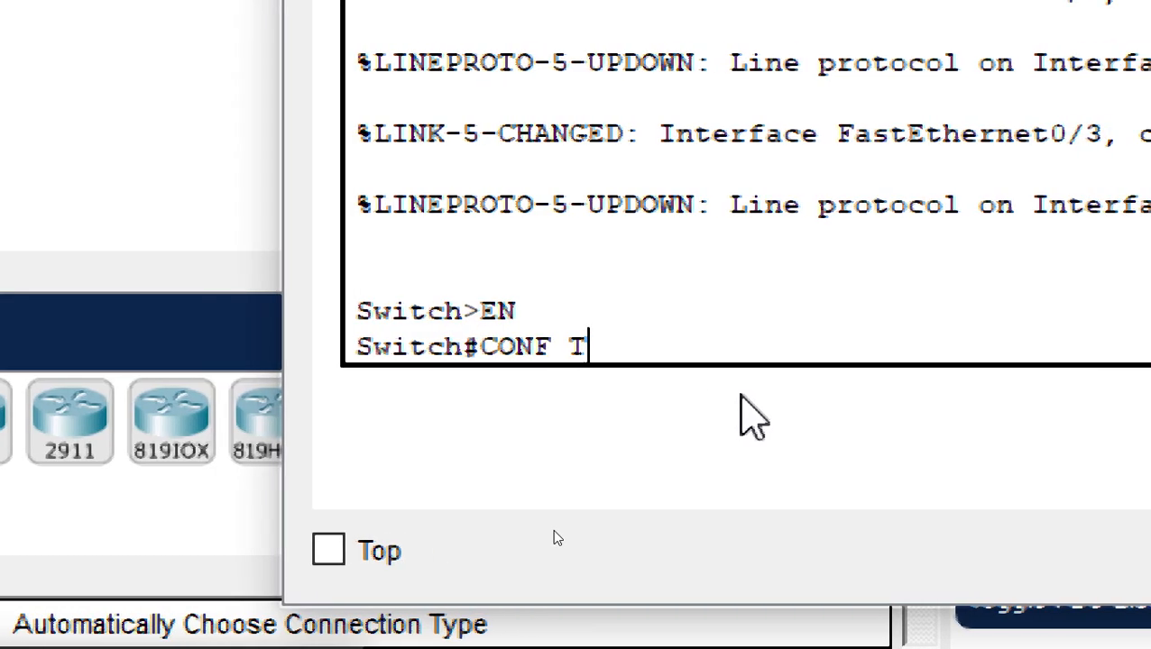
{"action": "key", "text": "Return"}
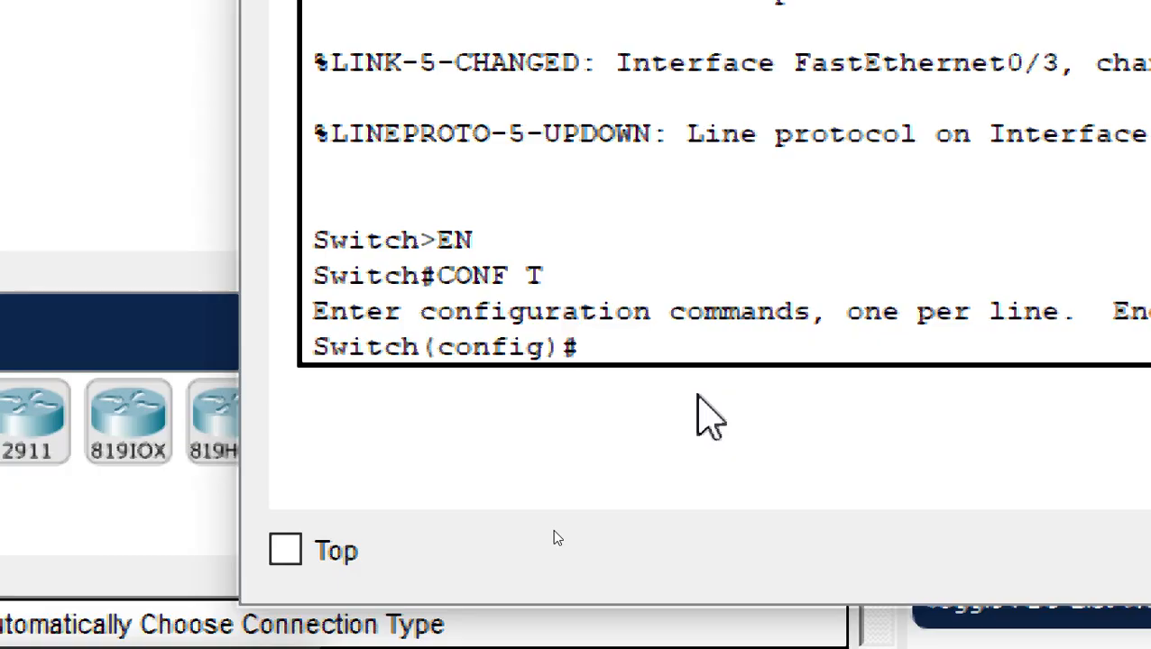
{"action": "type", "text": "VALN "}
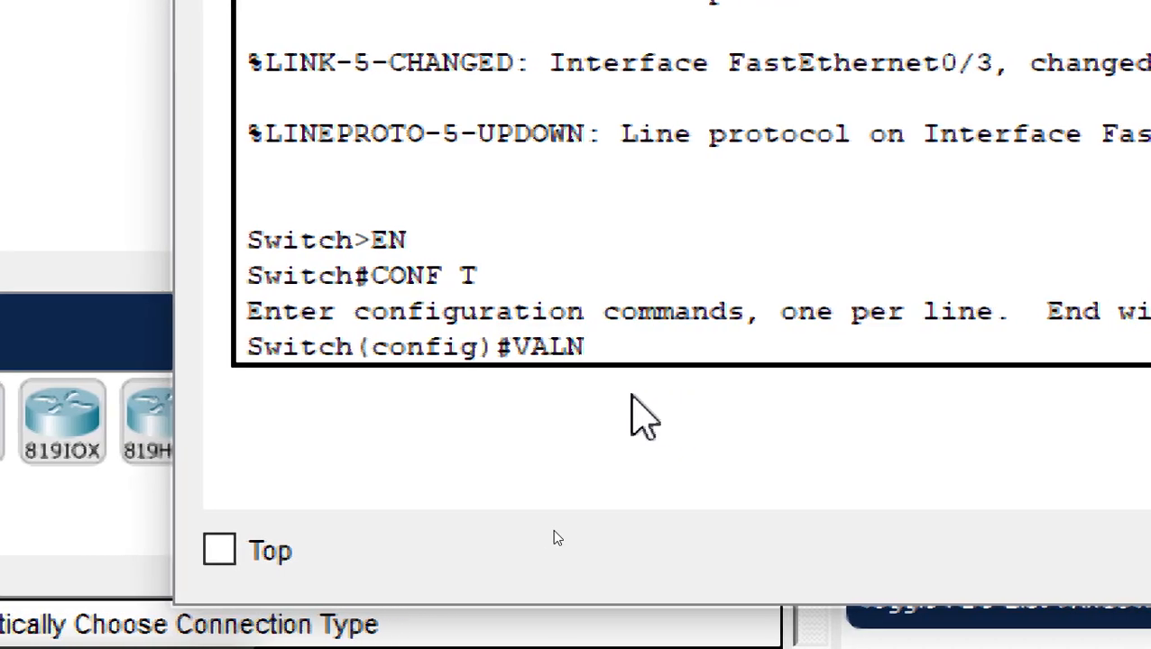
{"action": "type", "text": "10"}
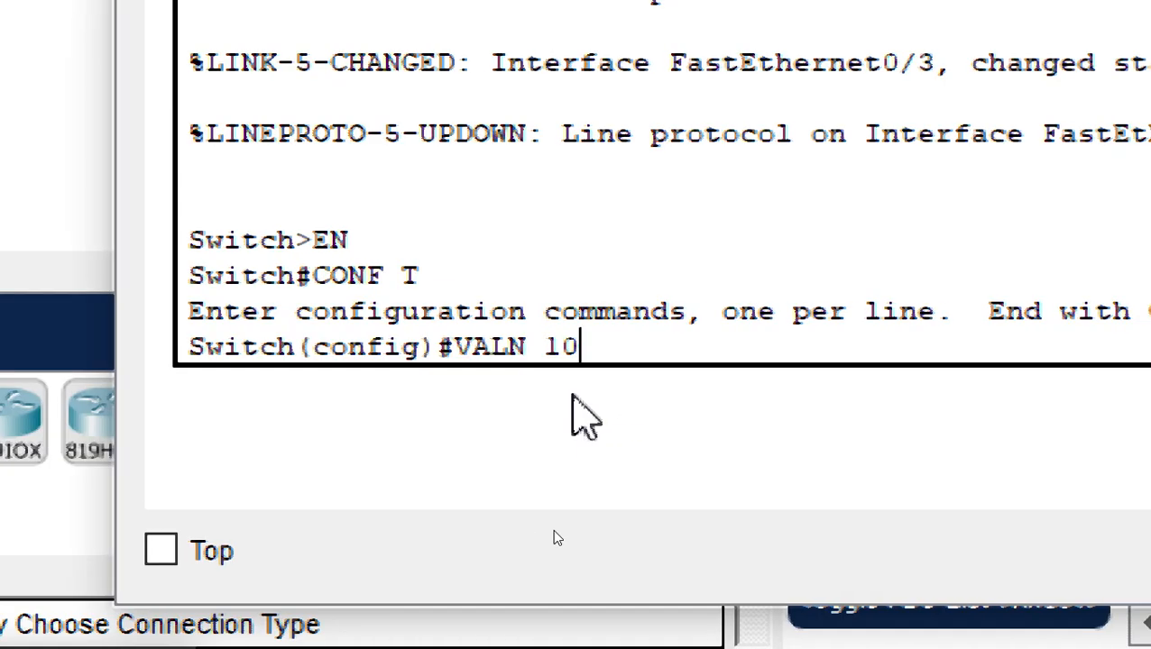
{"action": "key", "text": "BackSpace"}
{"action": "key", "text": "BackSpace"}
{"action": "key", "text": "BackSpace"}
{"action": "key", "text": "BackSpace"}
{"action": "key", "text": "BackSpace"}
{"action": "key", "text": "BackSpace"}
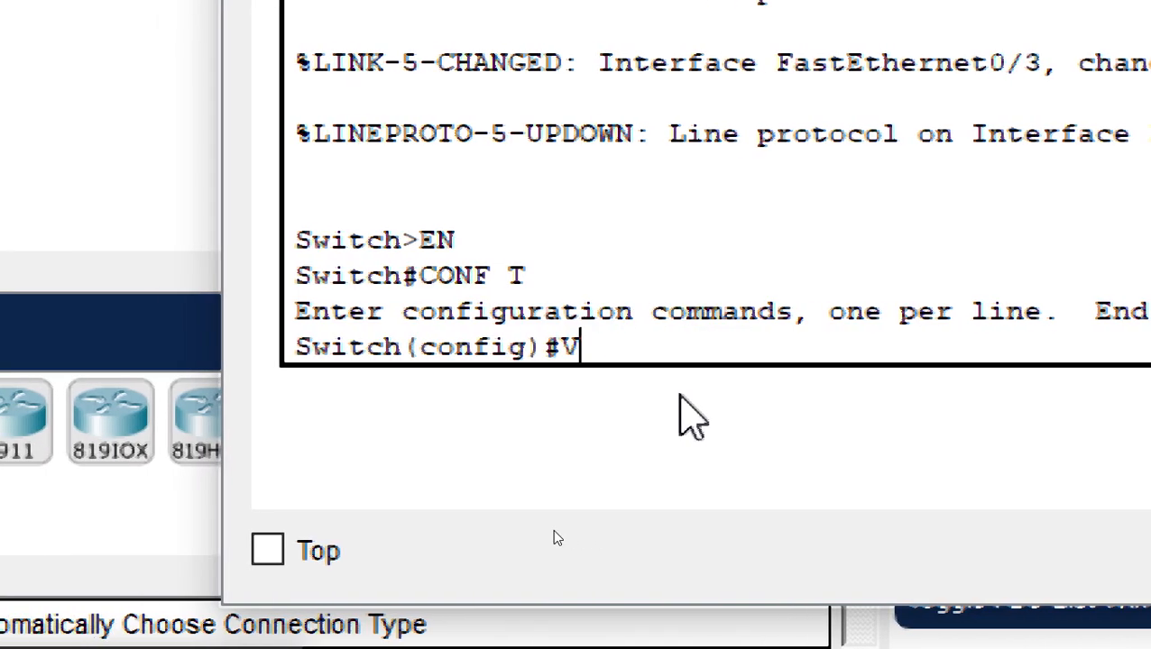
{"action": "key", "text": "BackSpace"}
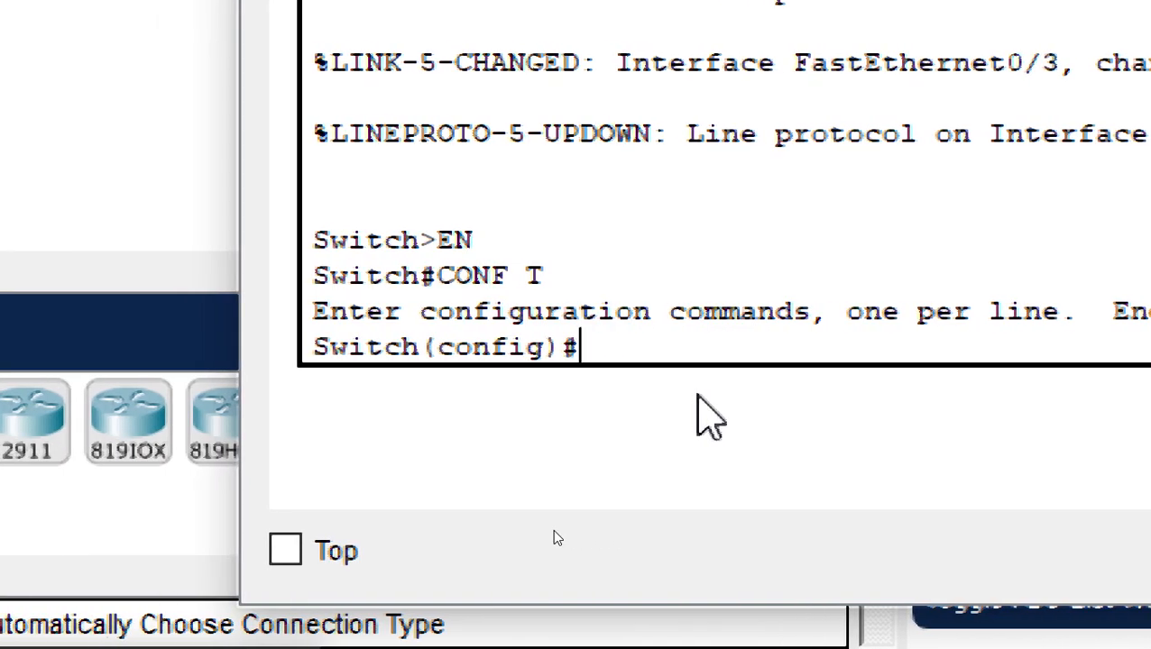
Set Switch0's hostname to TCS with the HOSTNAME command in global configuration mode
{"action": "type", "text": "HOSTN"}
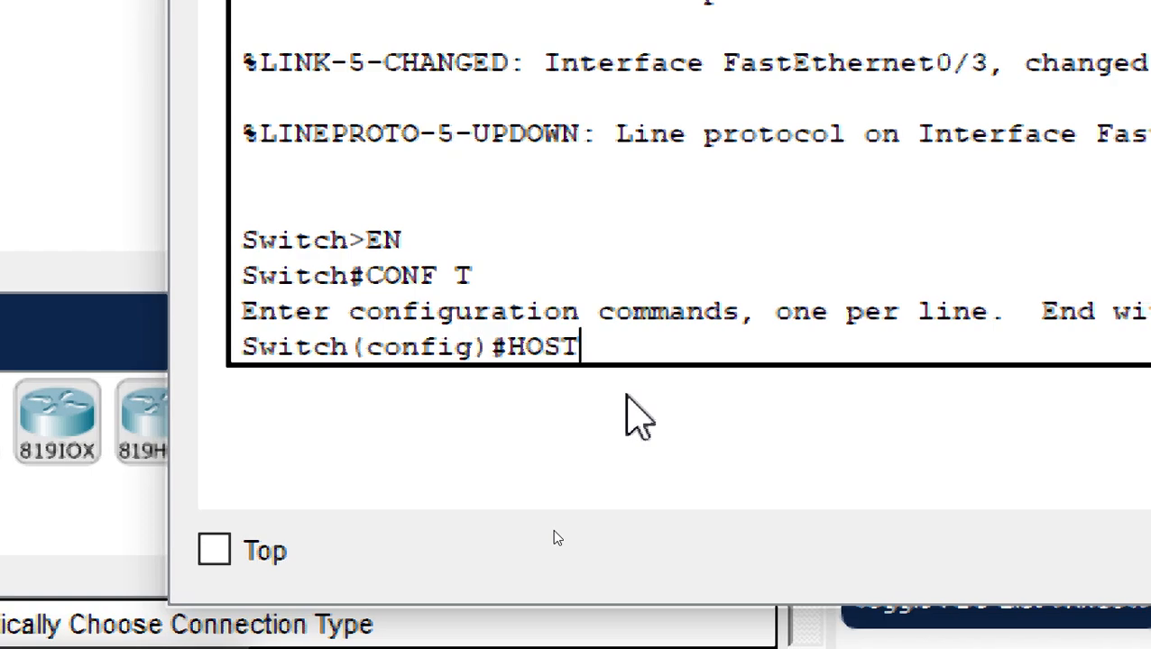
{"action": "type", "text": "AME"}
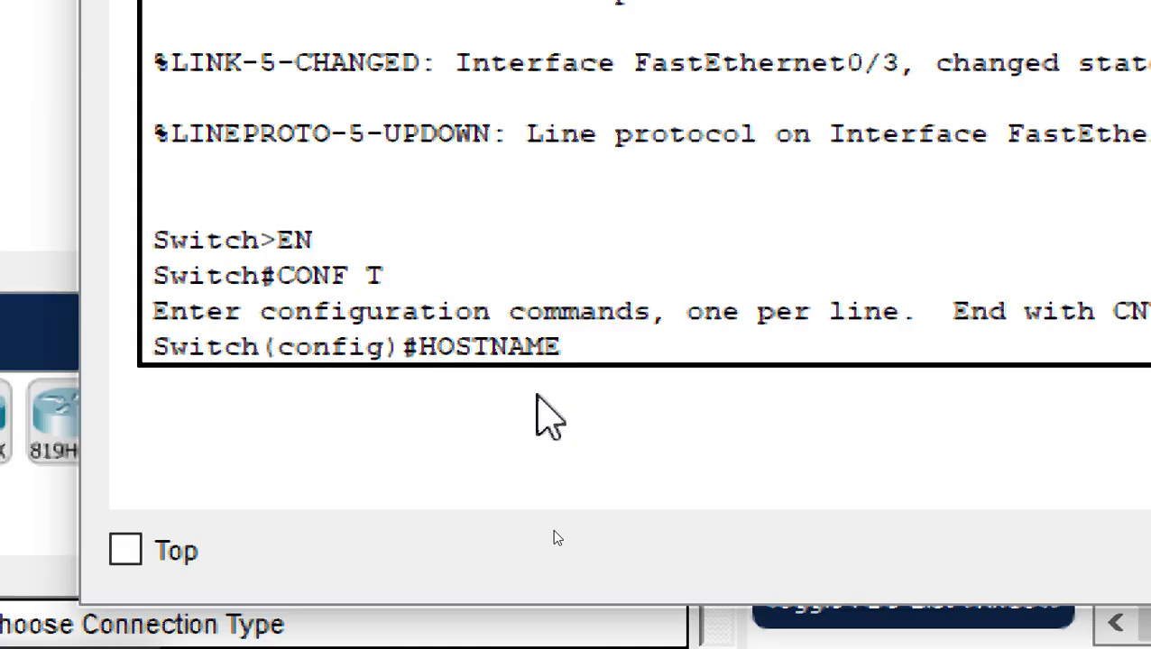
{"action": "type", "text": "TCS"}
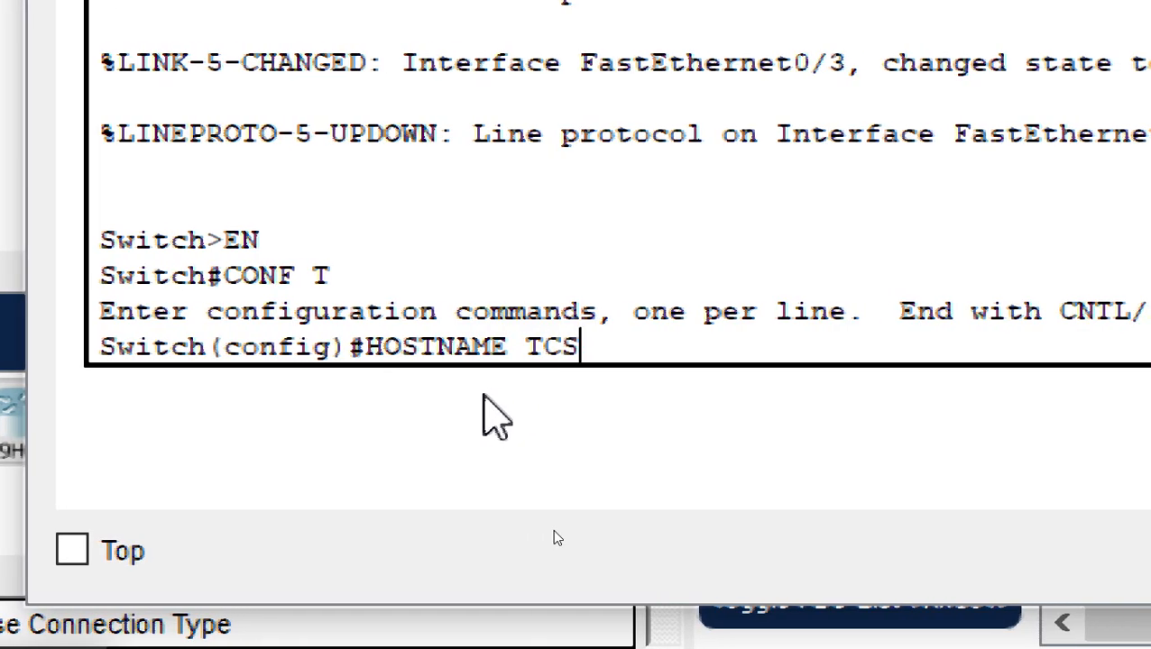
{"action": "key", "text": "Return"}
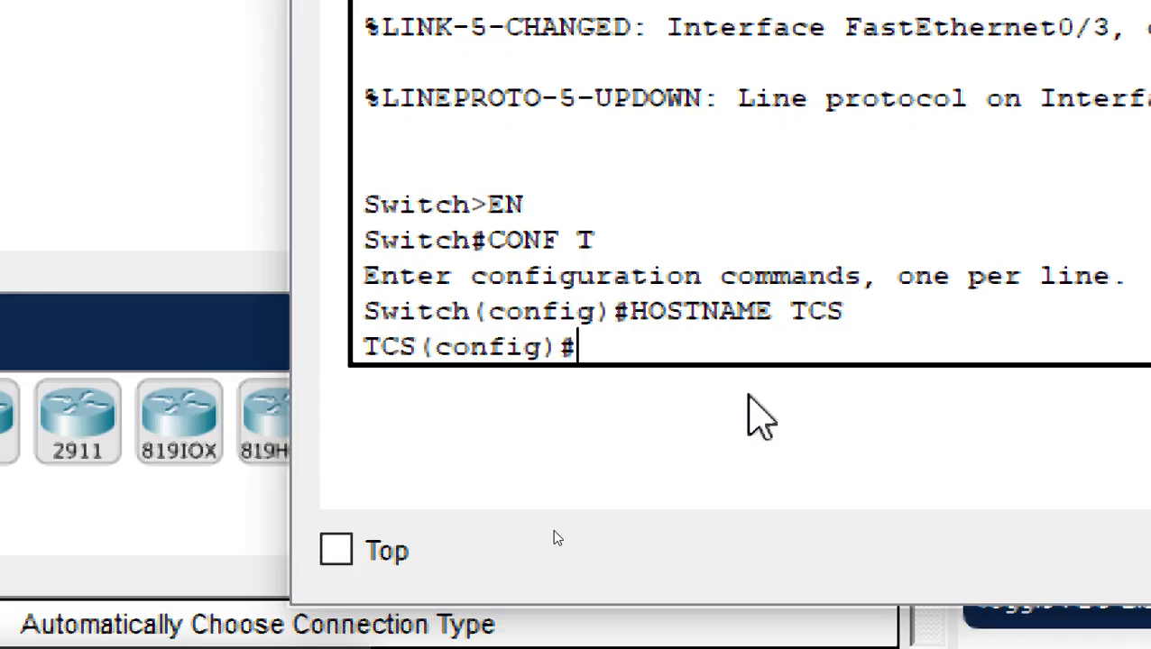
Create VLAN 10 on the TCS switch and name it SALES
{"action": "type", "text": "VLAN"}
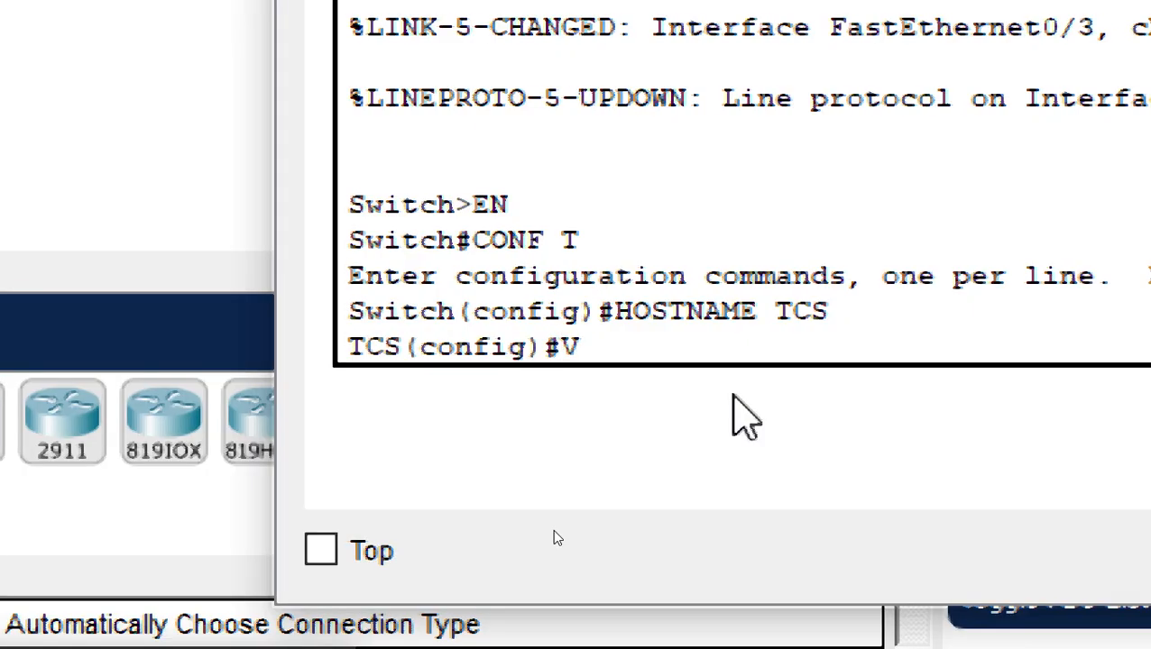
{"action": "type", "text": " 10"}
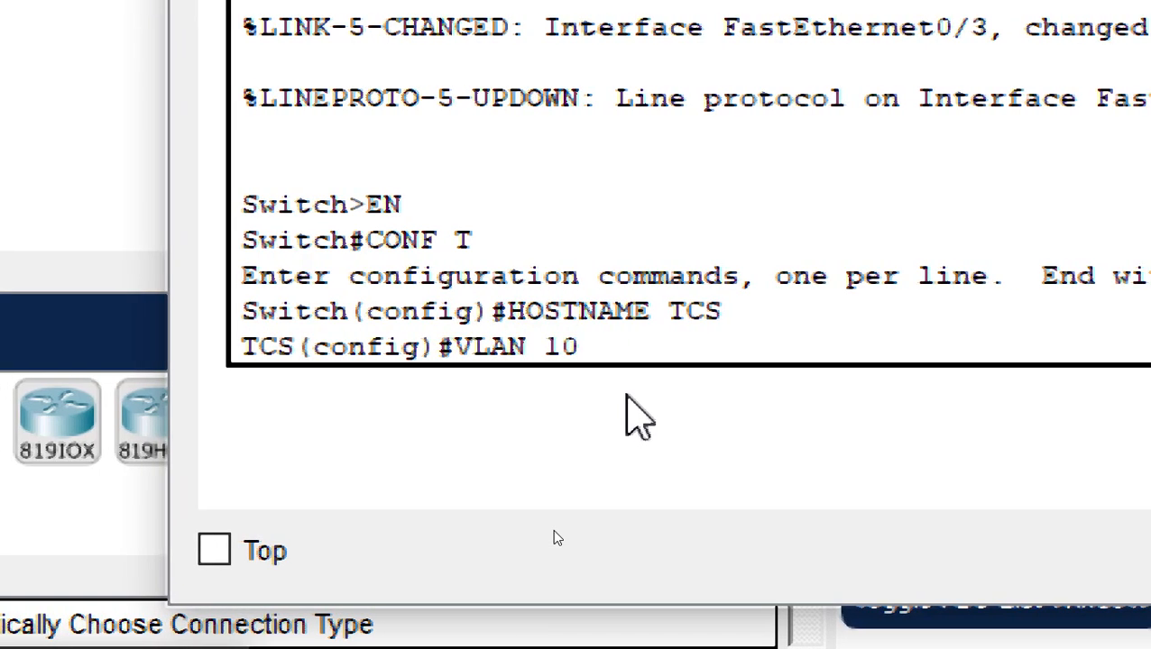
{"action": "key", "text": "Return"}
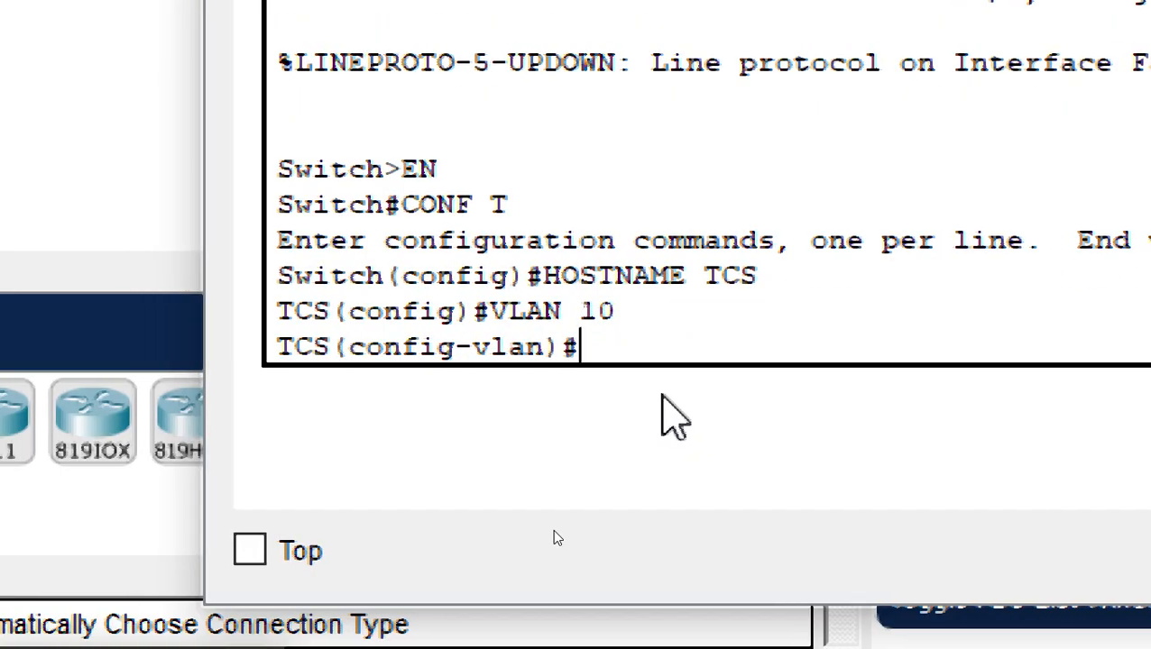
{"action": "type", "text": "NAME"}
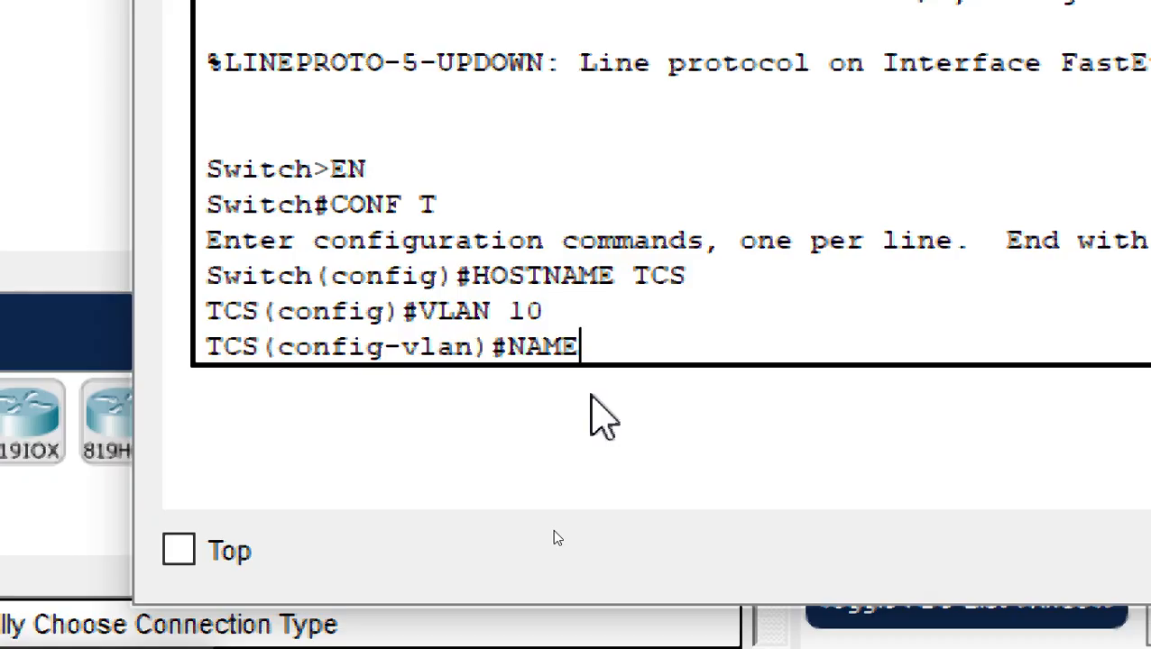
{"action": "type", "text": " SALES"}
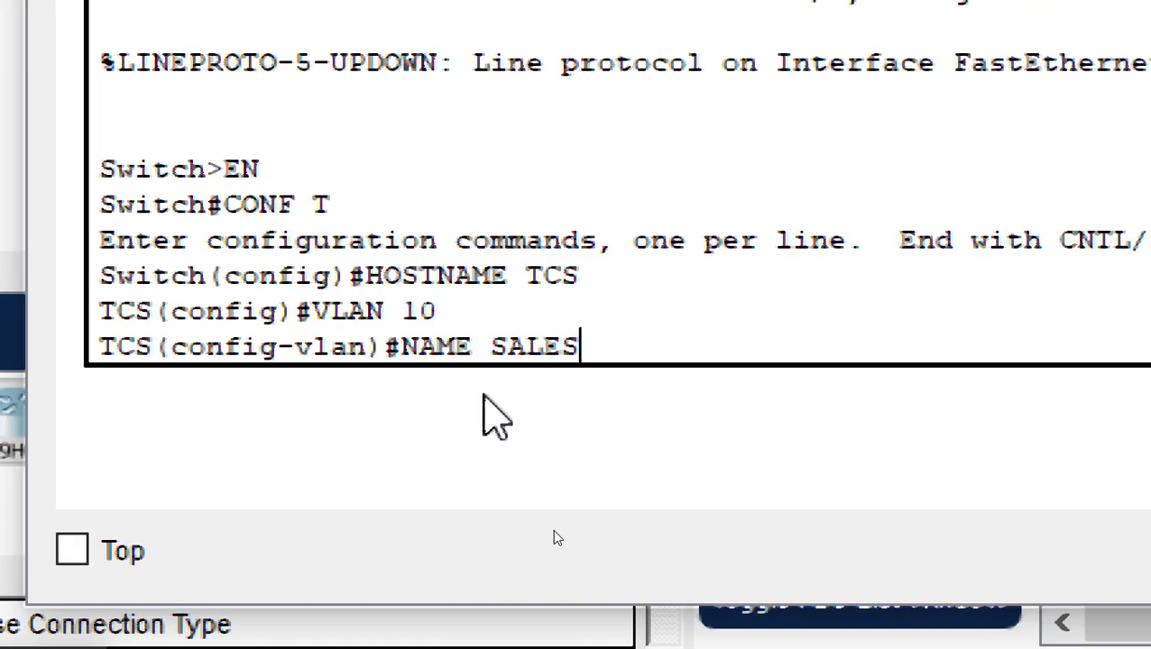
{"action": "key", "text": "Return"}
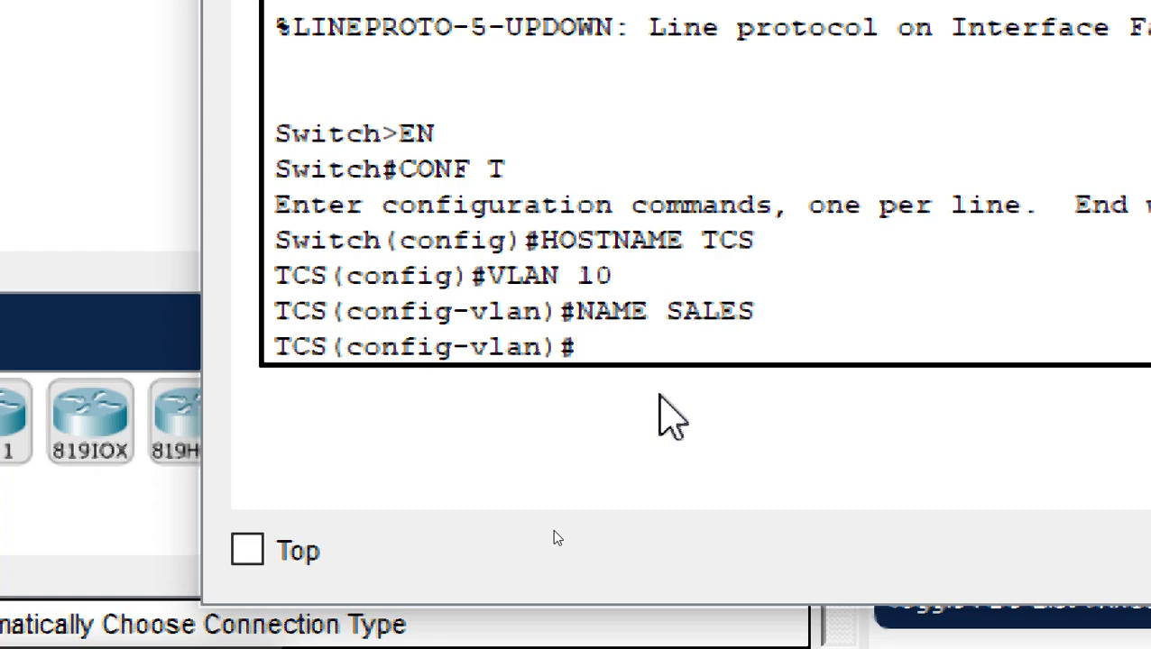
Create VLAN 20 on the TCS switch and name it HR
{"action": "type", "text": "VALN 20"}
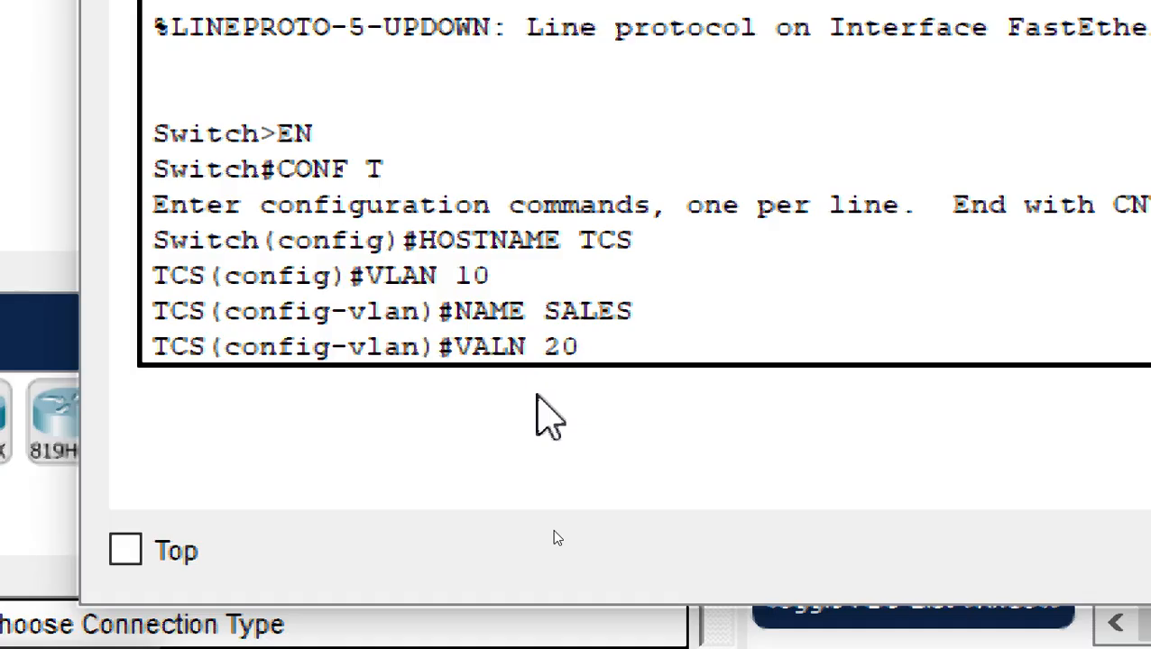
{"action": "key", "text": "BackSpace"}
{"action": "key", "text": "BackSpace"}
{"action": "key", "text": "BackSpace"}
{"action": "key", "text": "BackSpace"}
{"action": "key", "text": "BackSpace"}
{"action": "key", "text": "BackSpace"}
{"action": "type", "text": "LAN 20"}
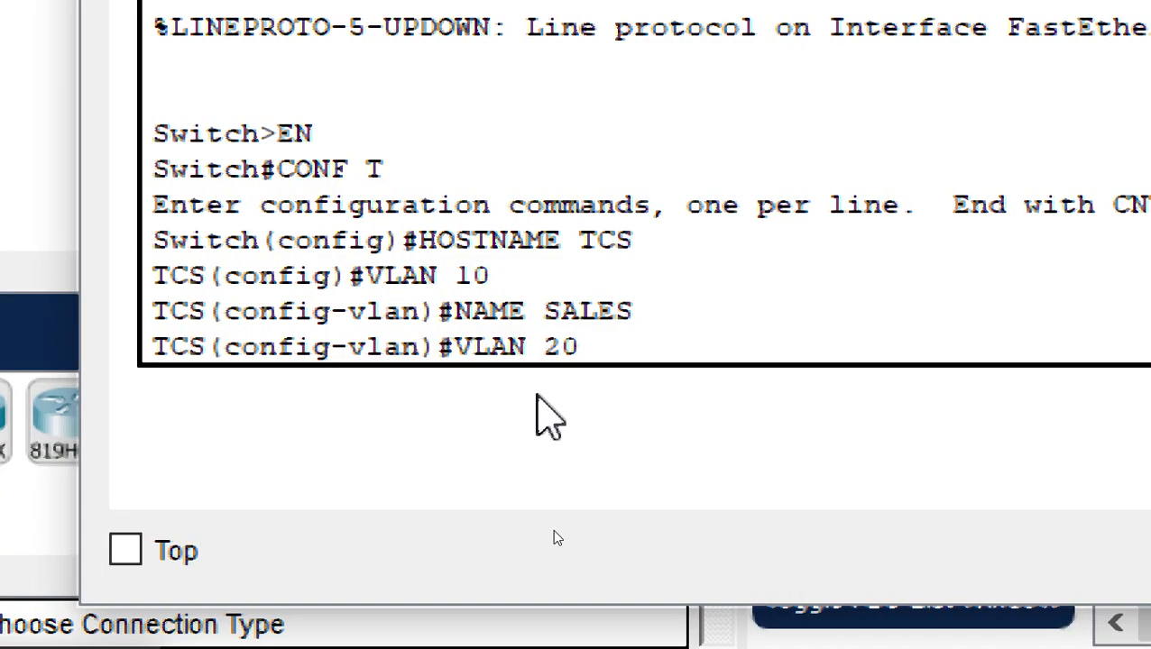
{"action": "key", "text": "Return"}
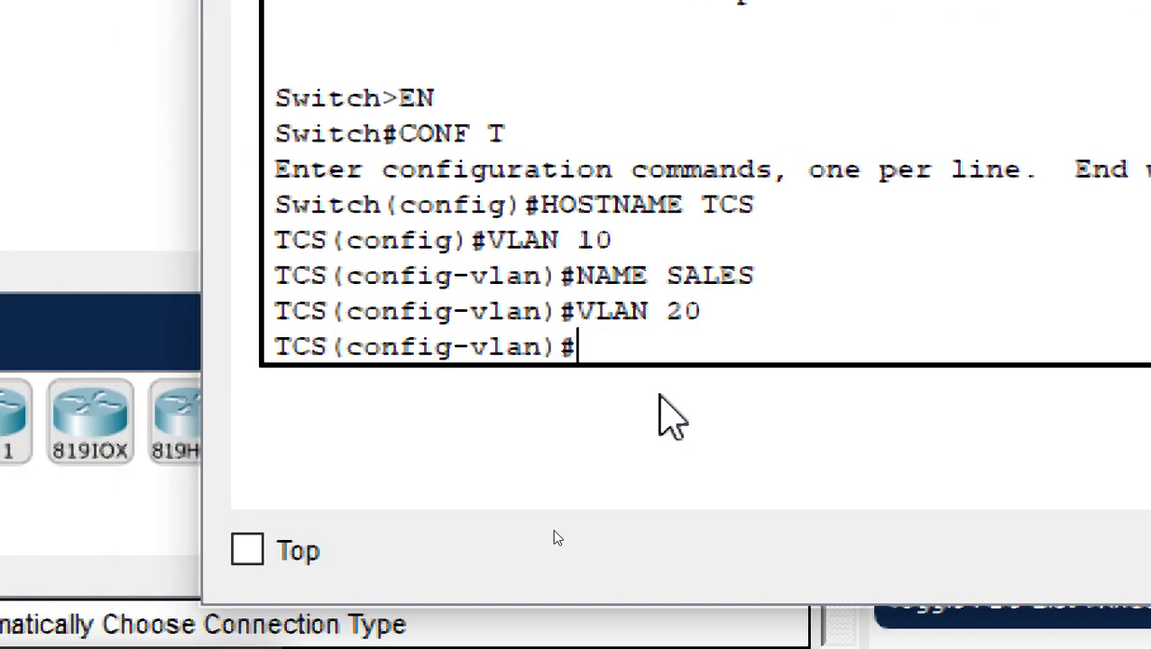
{"action": "type", "text": "NAME "}
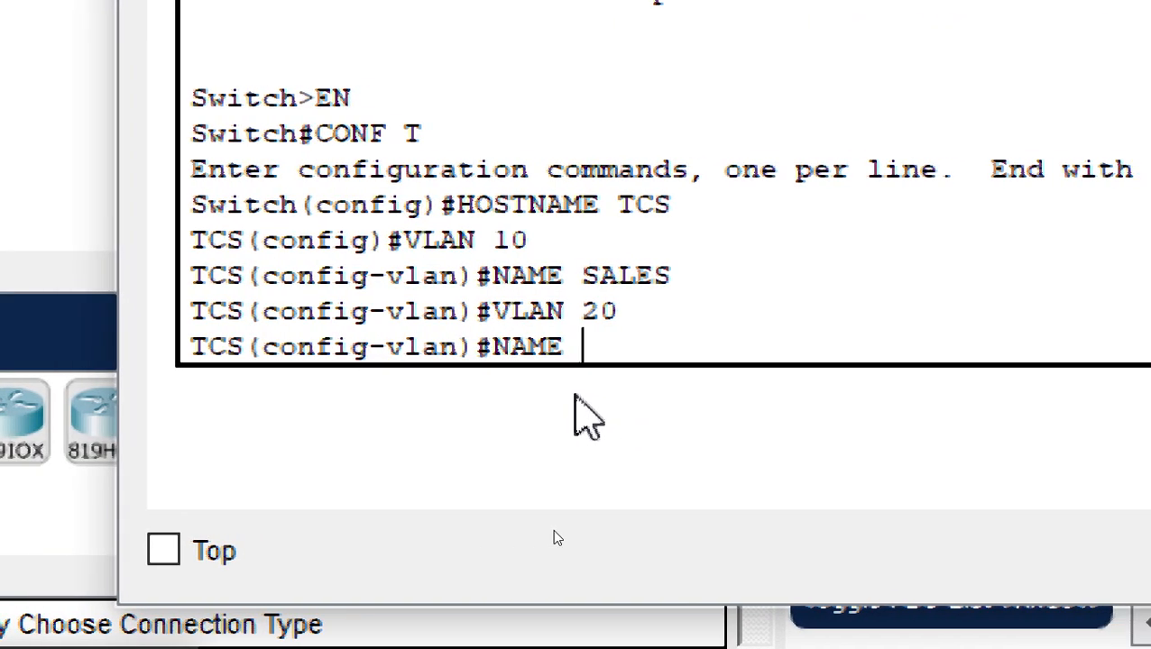
{"action": "type", "text": "HR"}
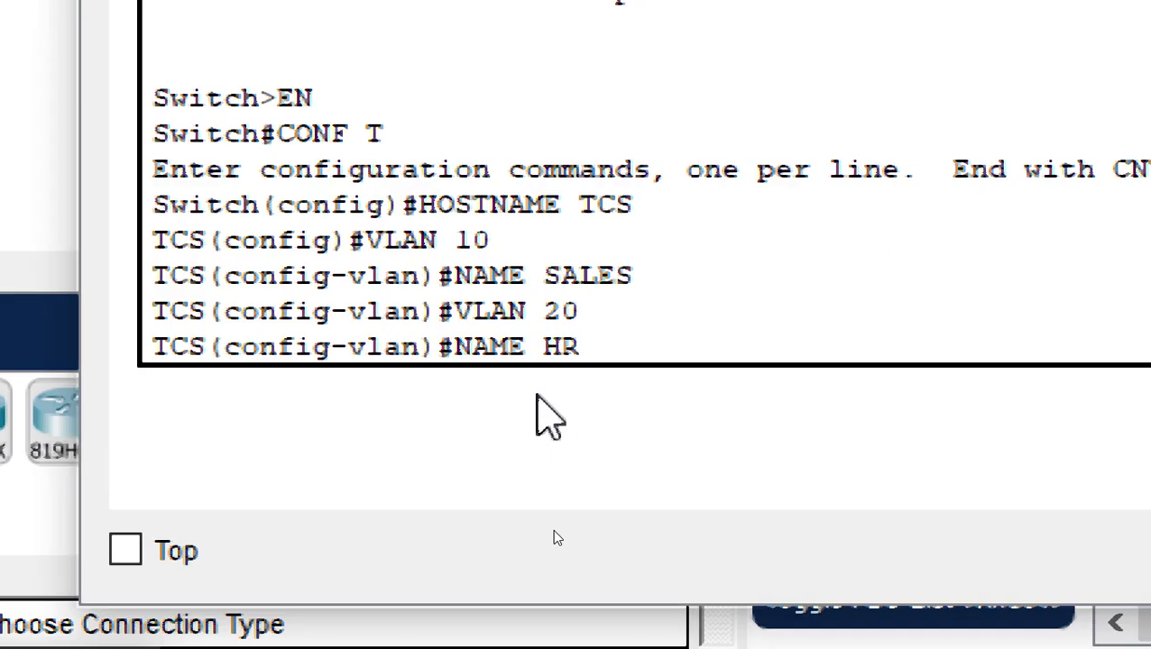
{"action": "key", "text": "Return"}
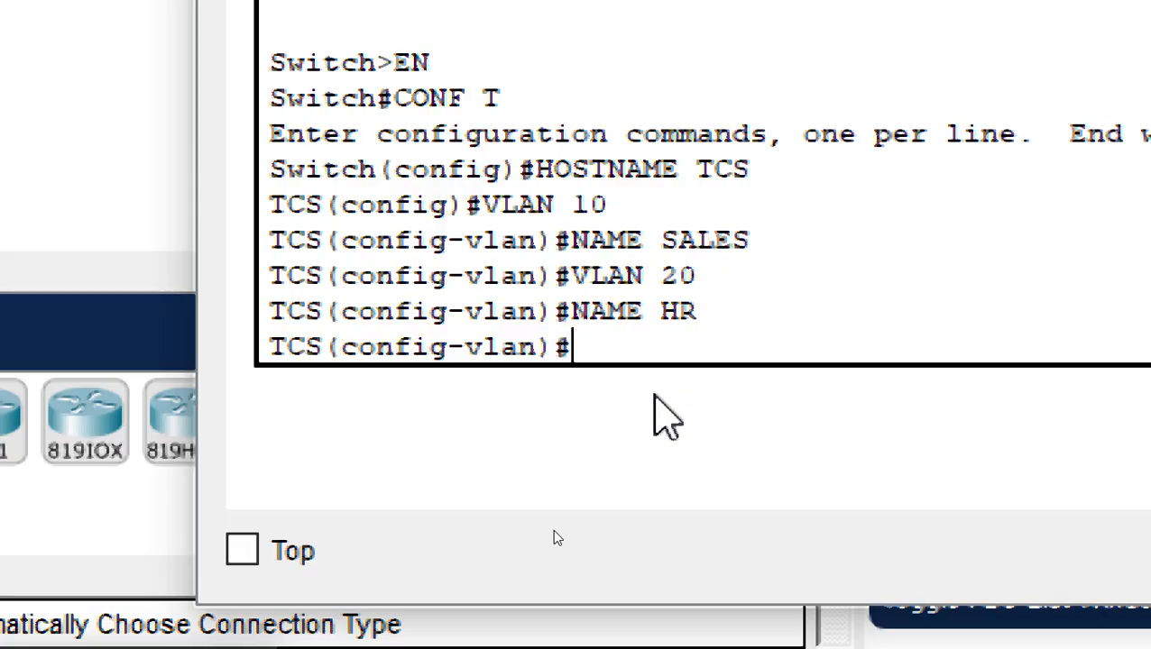
Enter interface configuration mode for port FA0/1 with INT FA0/1
{"action": "type", "text": "IN"}
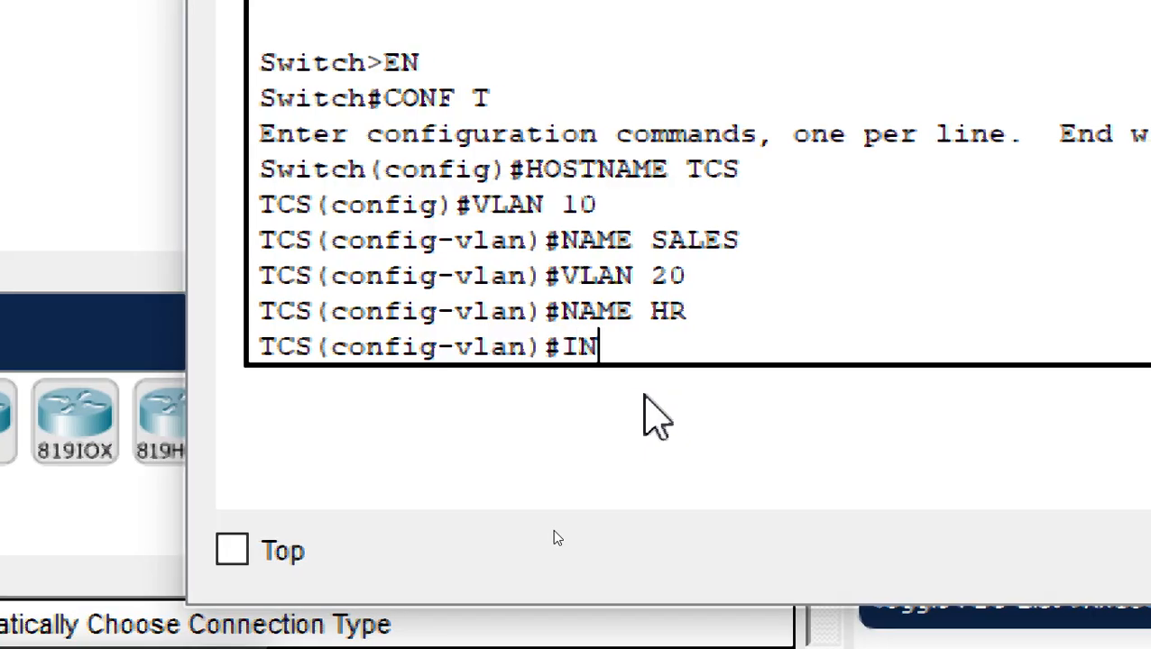
{"action": "type", "text": "T"}
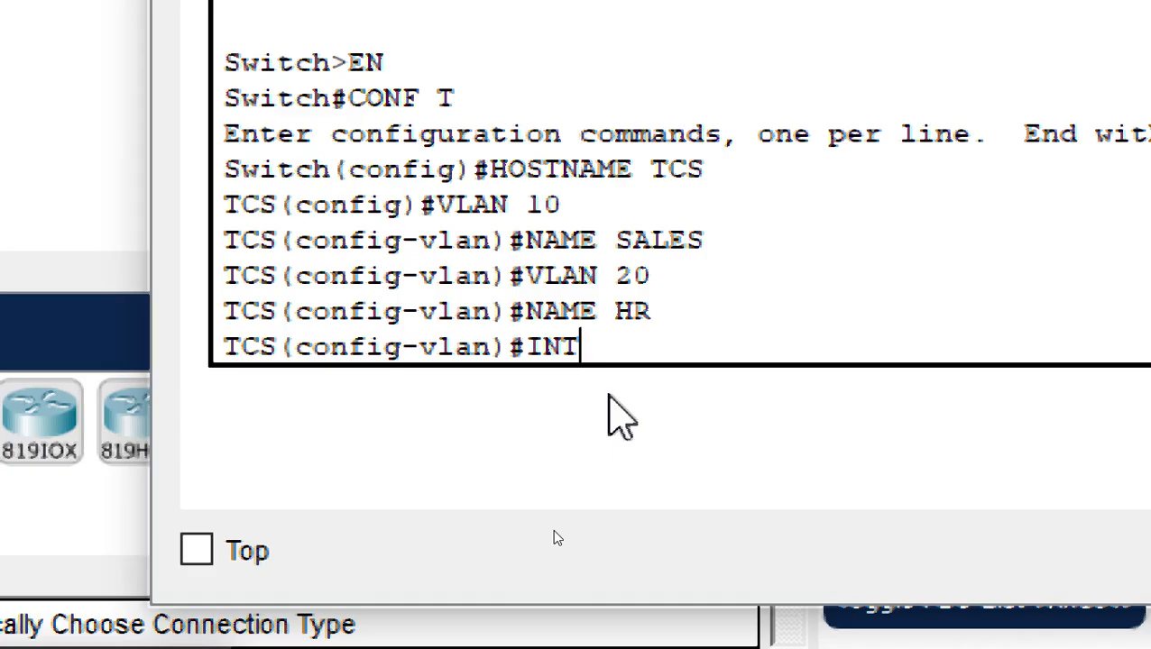
{"action": "type", "text": " FA"}
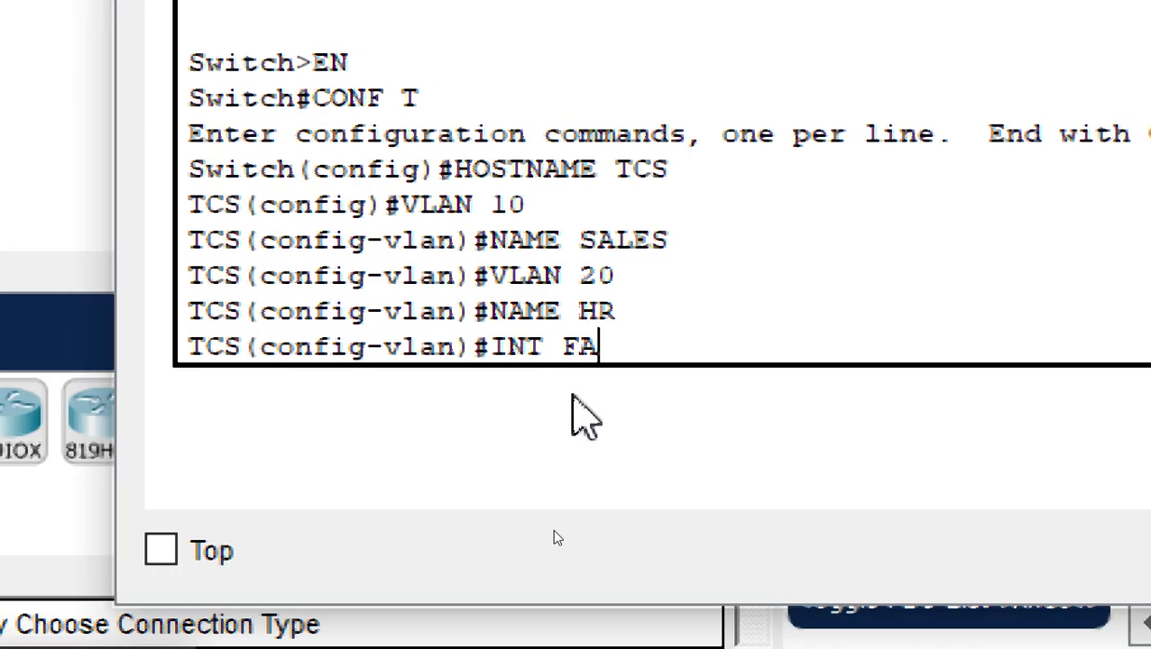
{"action": "type", "text": "0/"}
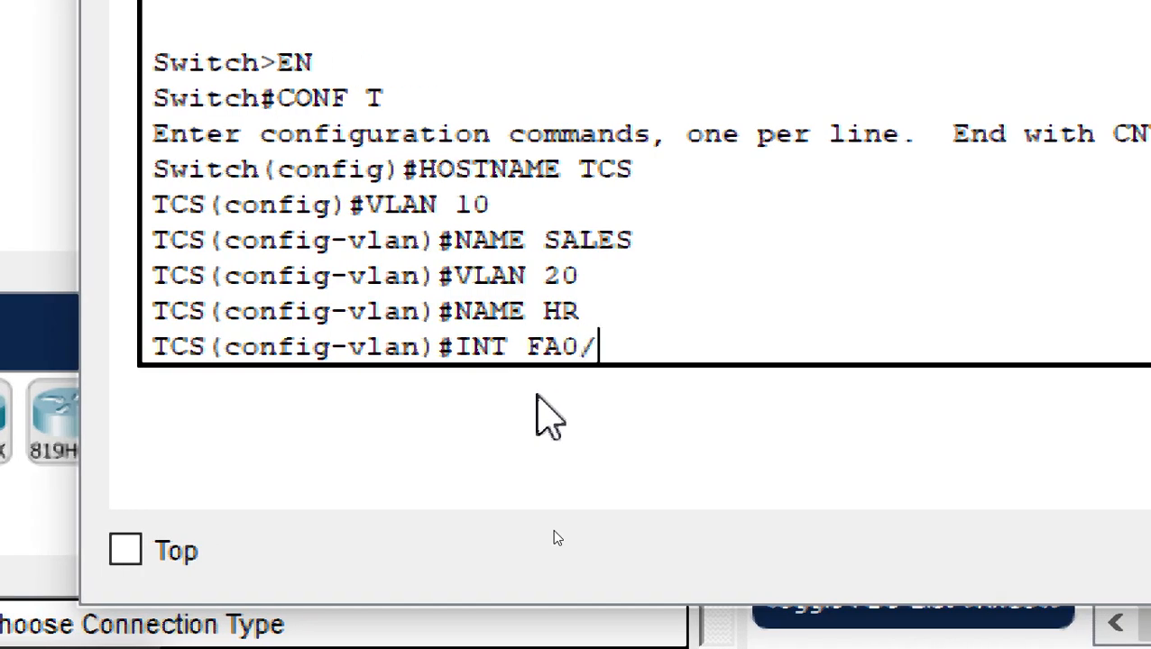
{"action": "type", "text": "1"}
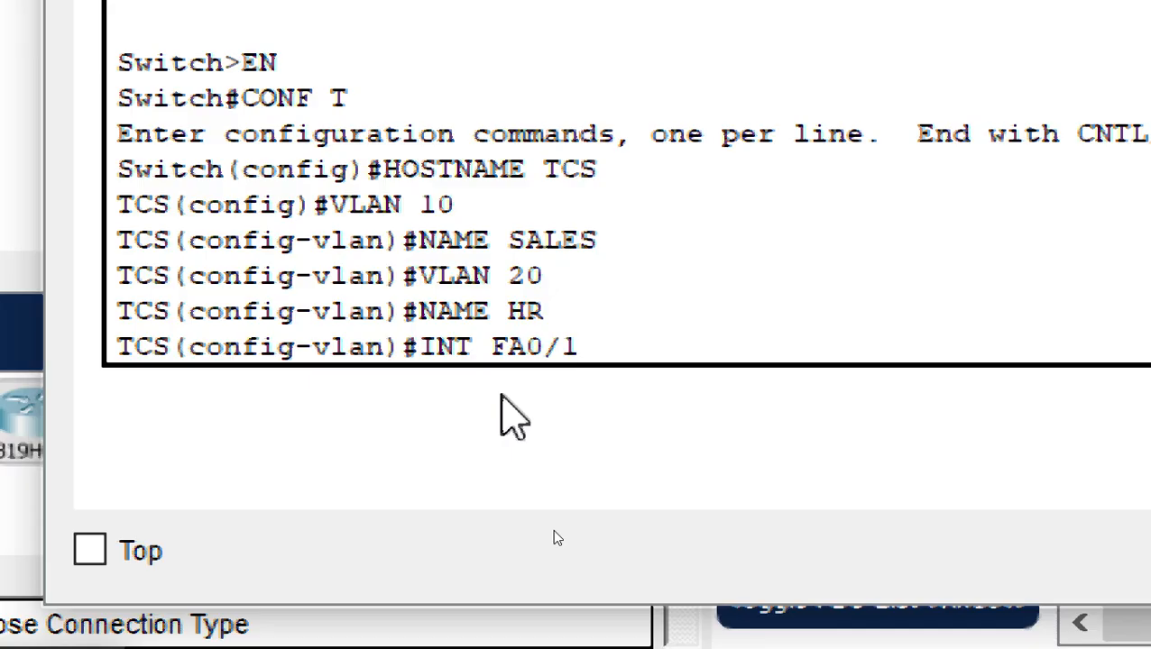
{"action": "key", "text": "Return"}
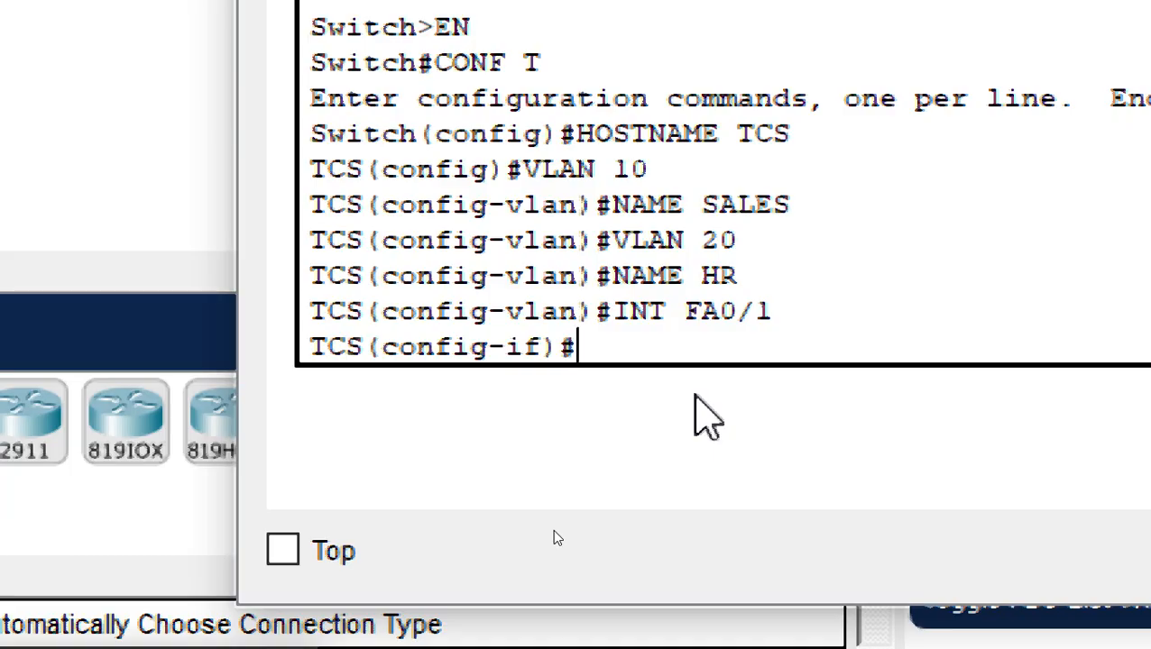
Try to put interface FA0/1 in access mode with the command SWITCPORT MODE ACCESS
{"action": "type", "text": "SWI"}
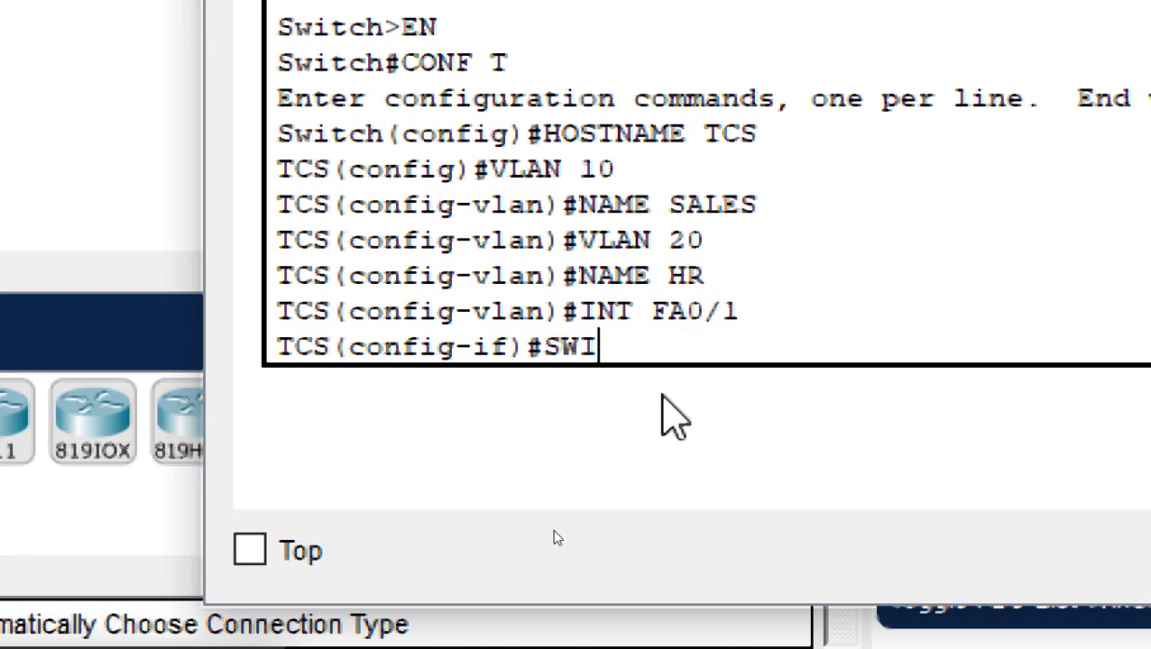
{"action": "type", "text": "TCHM"}
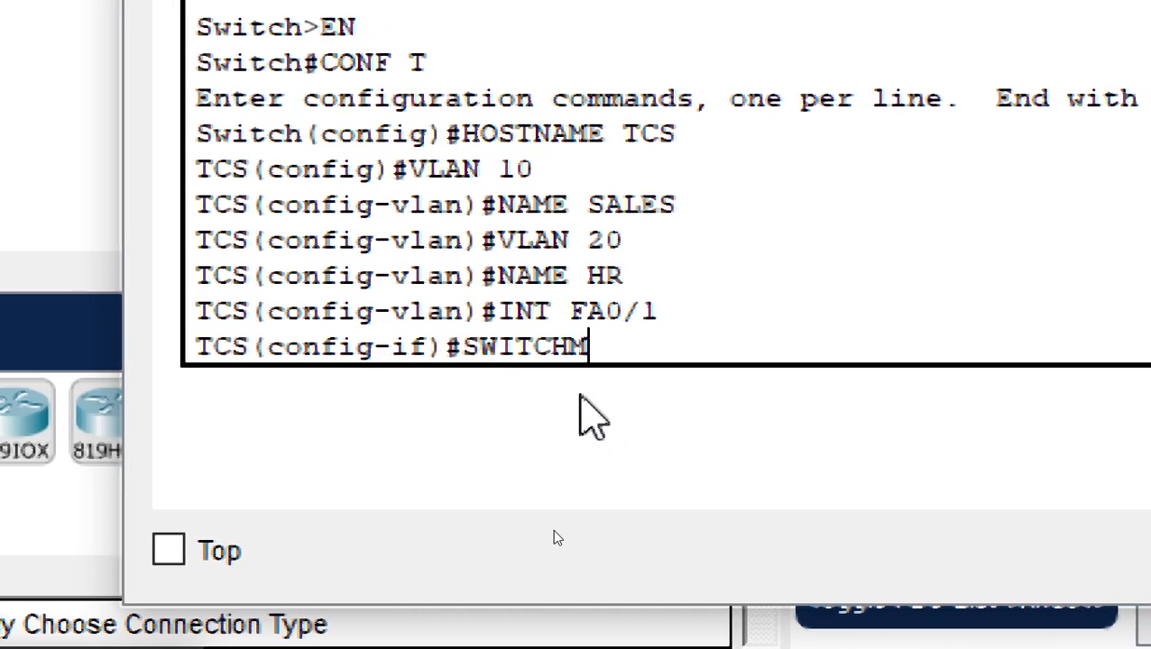
{"action": "type", "text": "ODE"}
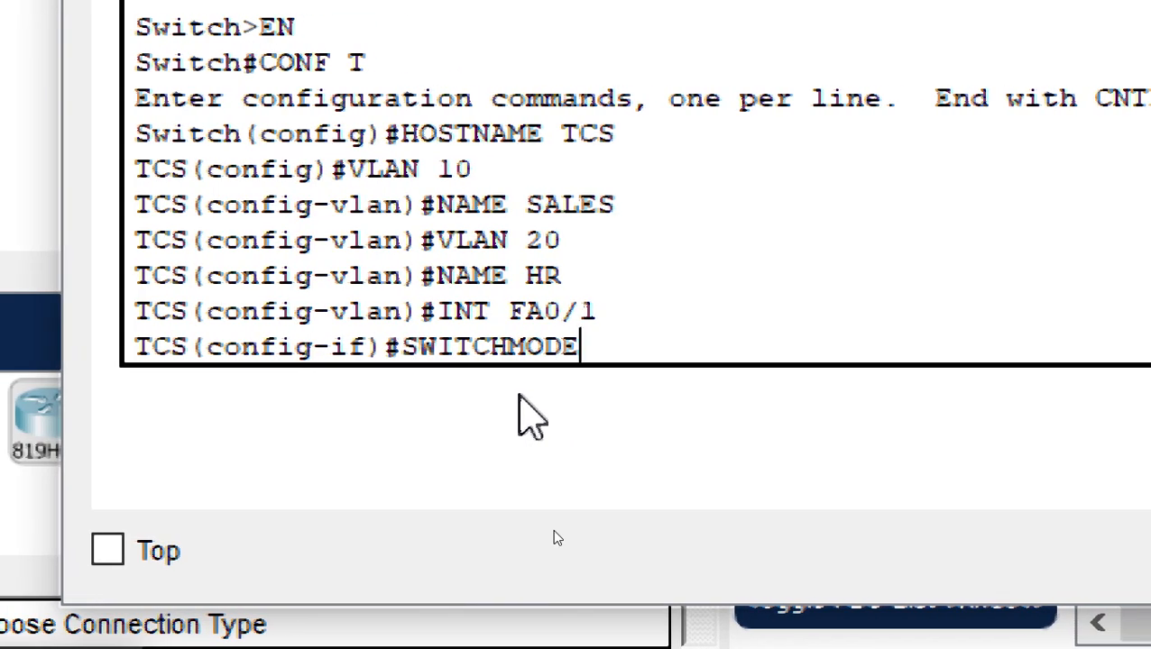
{"action": "key", "text": "BackSpace"}
{"action": "key", "text": "BackSpace"}
{"action": "key", "text": "BackSpace"}
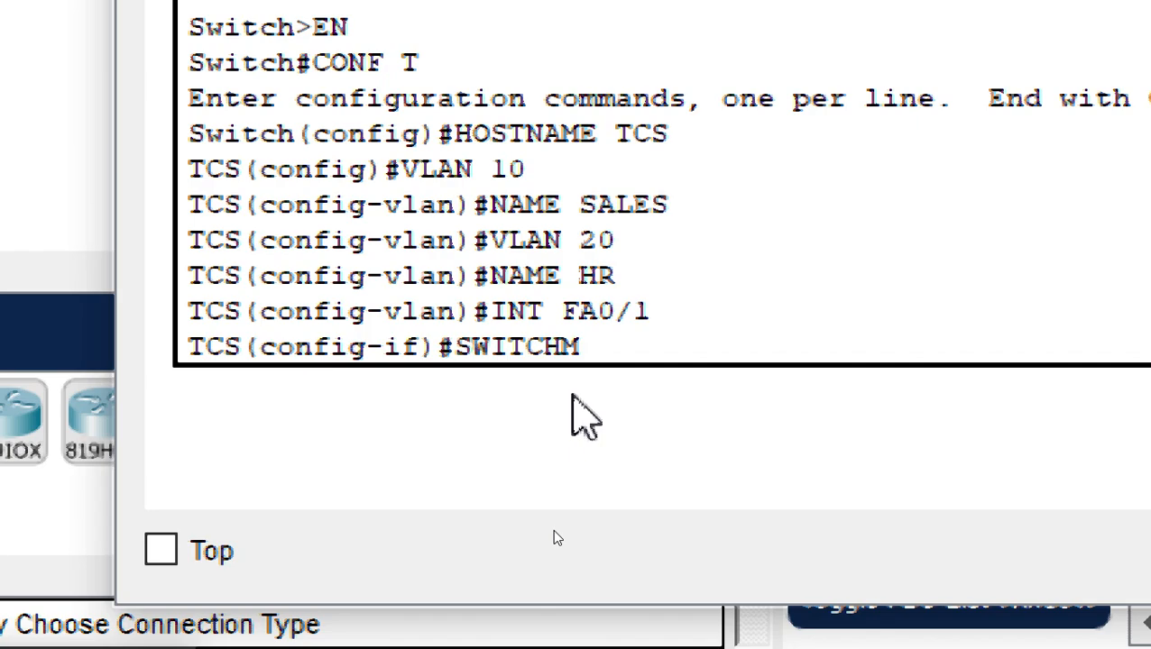
{"action": "key", "text": "BackSpace"}
{"action": "type", "text": "PORT MO"}
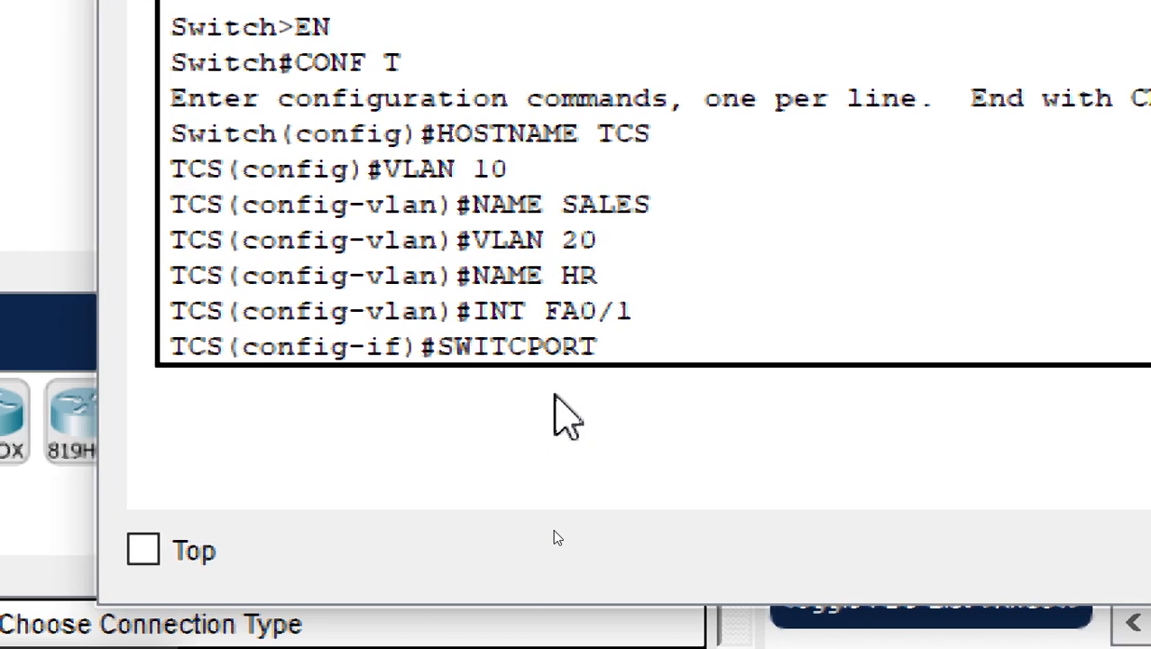
{"action": "type", "text": "DE ACCESS"}
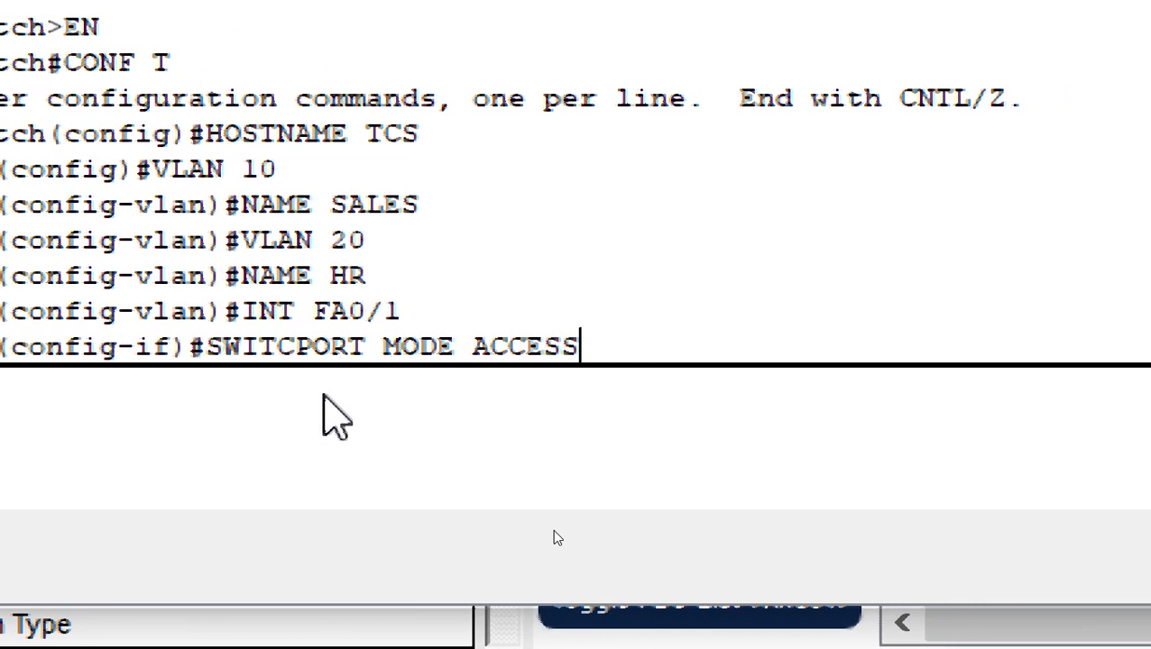
{"action": "key", "text": "Return"}
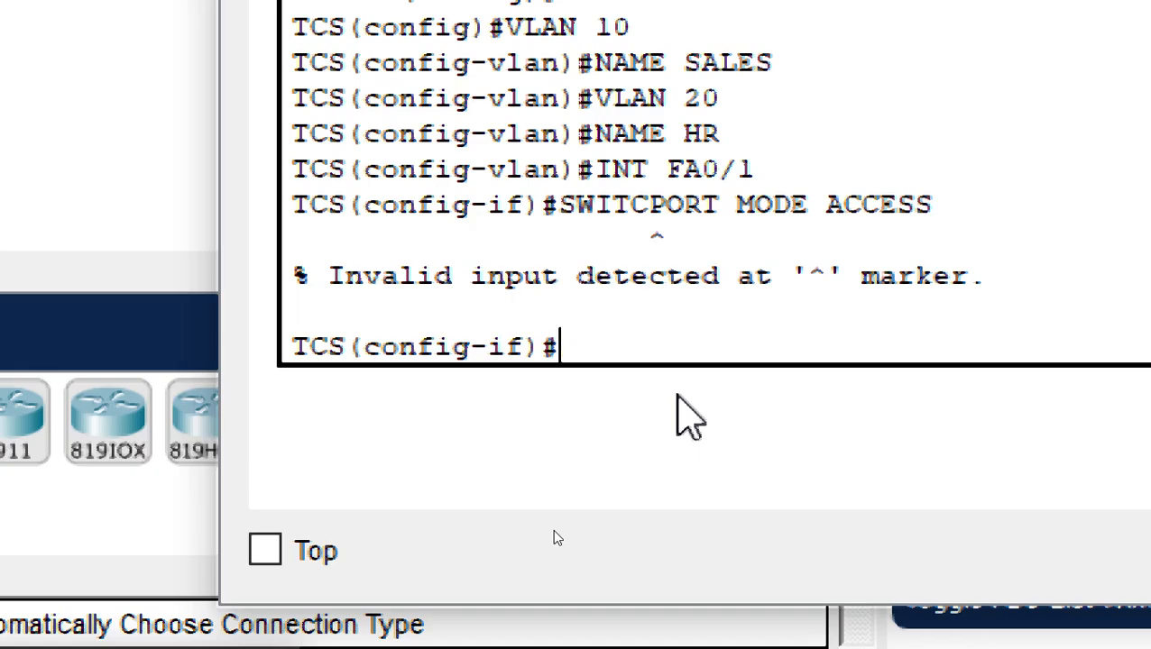
Recall the misspelled command, correct it to SWITCHPORT MODE ACCESS and run it for interface FA0/1
{"action": "key", "text": "Up"}
{"action": "key", "text": "BackSpace"}
{"action": "key", "text": "BackSpace"}
{"action": "key", "text": "BackSpace"}
{"action": "key", "text": "BackSpace"}
{"action": "key", "text": "BackSpace"}
{"action": "key", "text": "BackSpace"}
{"action": "key", "text": "BackSpace"}
{"action": "key", "text": "BackSpace"}
{"action": "key", "text": "BackSpace"}
{"action": "key", "text": "BackSpace"}
{"action": "key", "text": "BackSpace"}
{"action": "key", "text": "BackSpace"}
{"action": "key", "text": "BackSpace"}
{"action": "key", "text": "BackSpace"}
{"action": "key", "text": "BackSpace"}
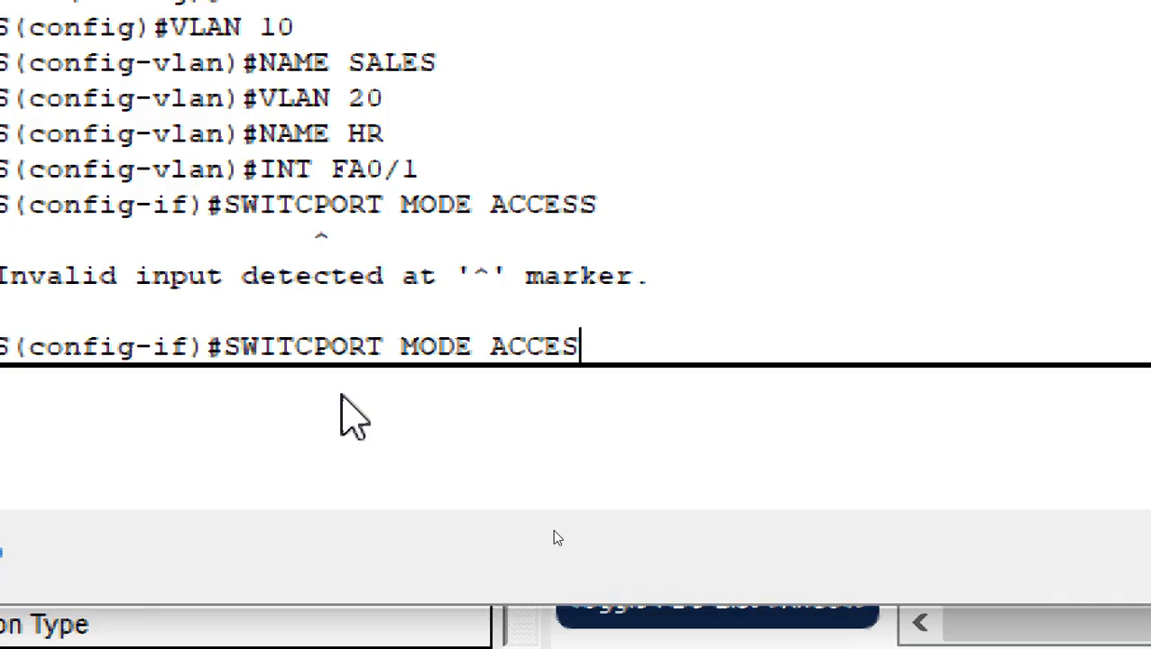
{"action": "key", "text": "BackSpace"}
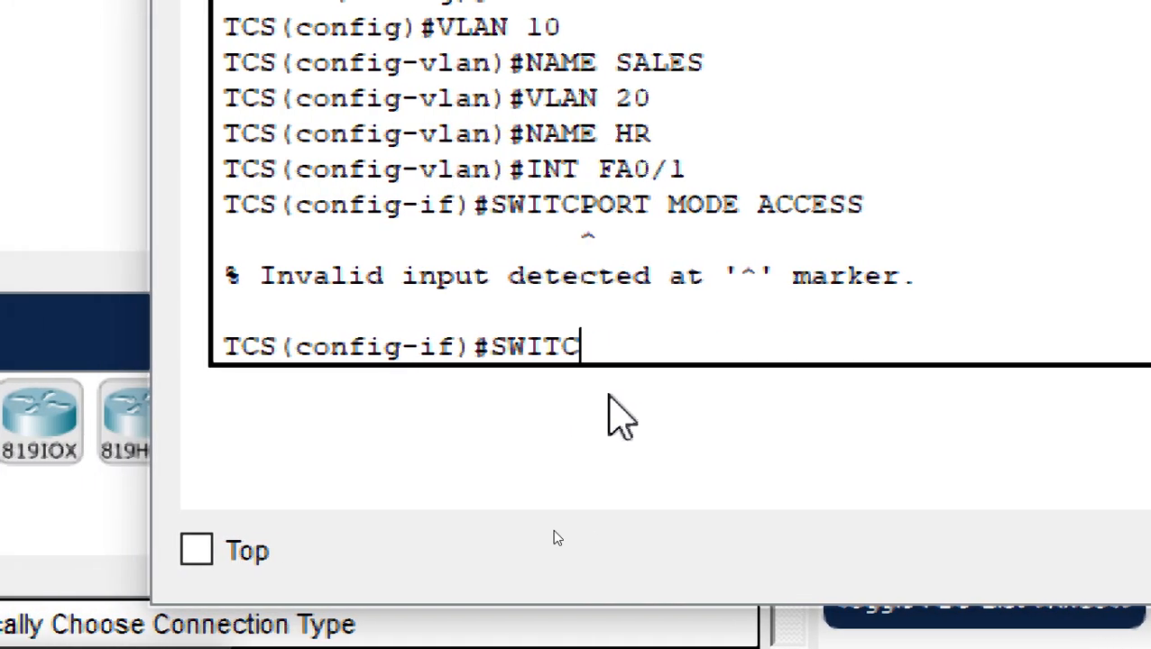
{"action": "type", "text": "HPORT M"}
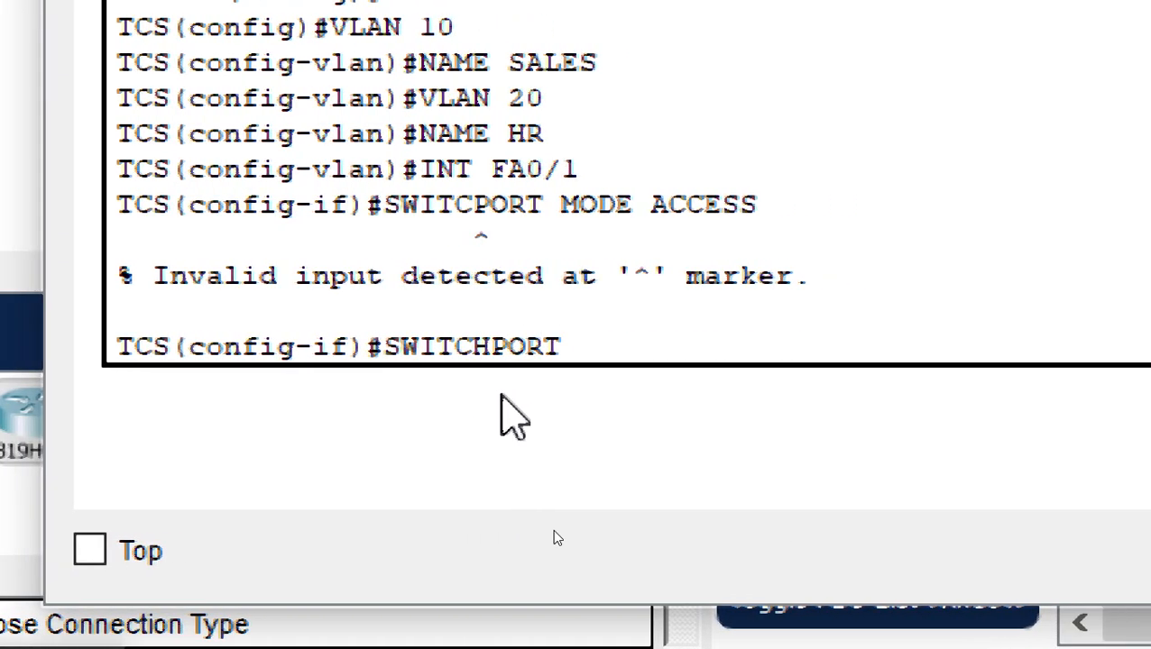
{"action": "type", "text": "ODE ACCE"}
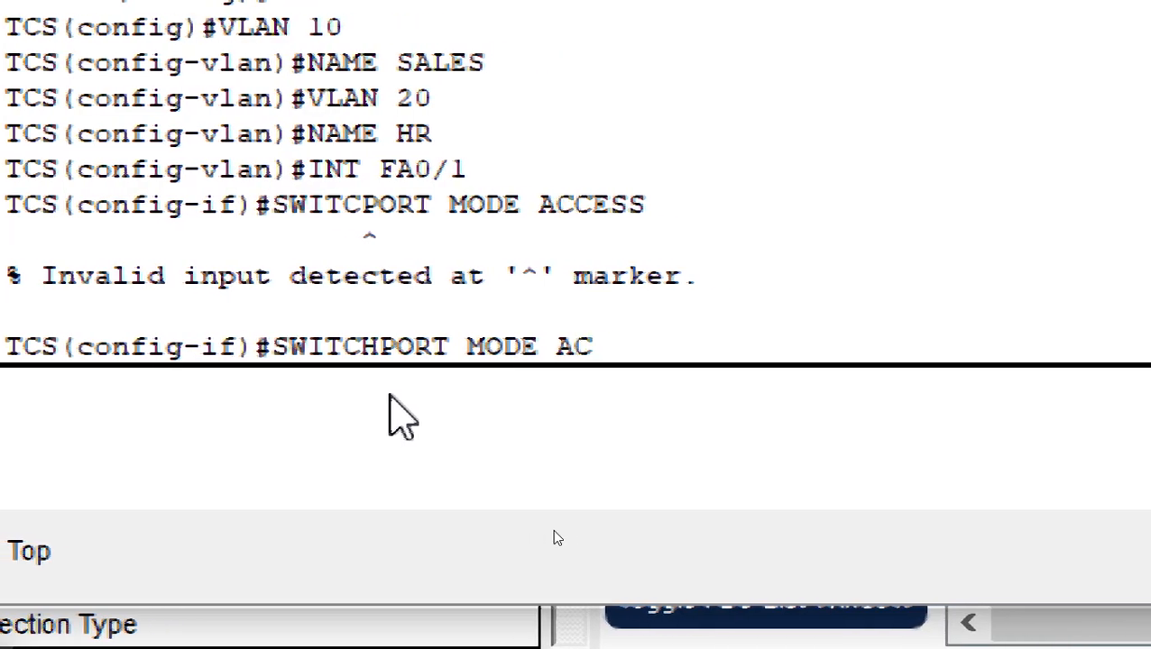
{"action": "type", "text": "SS"}
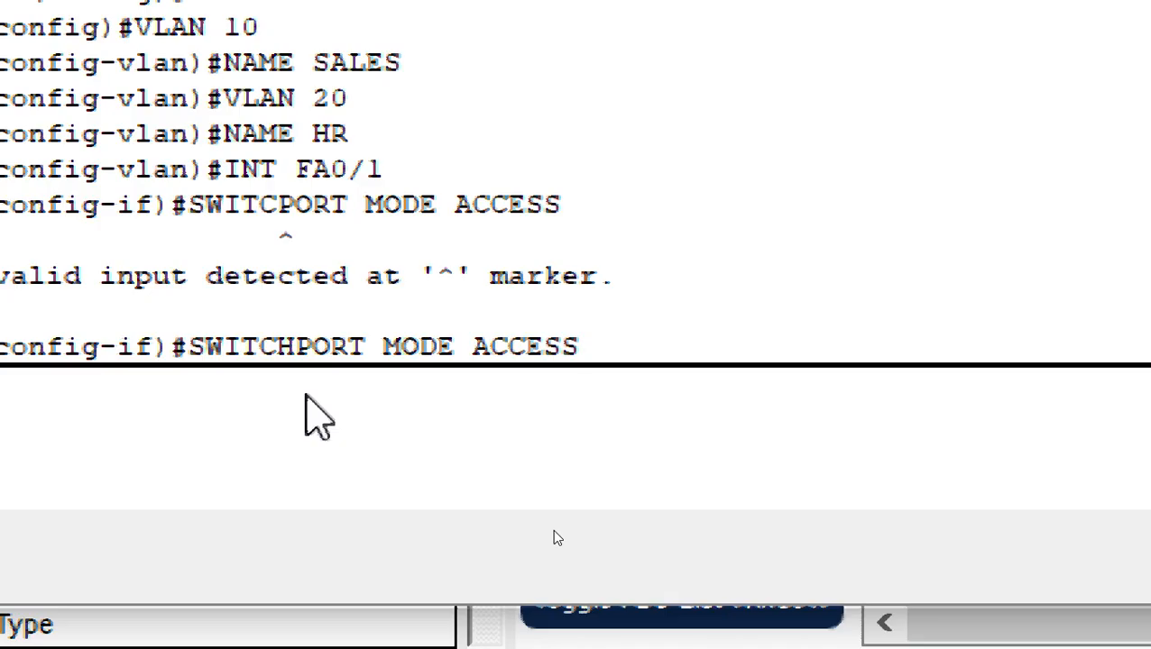
{"action": "key", "text": "Return"}
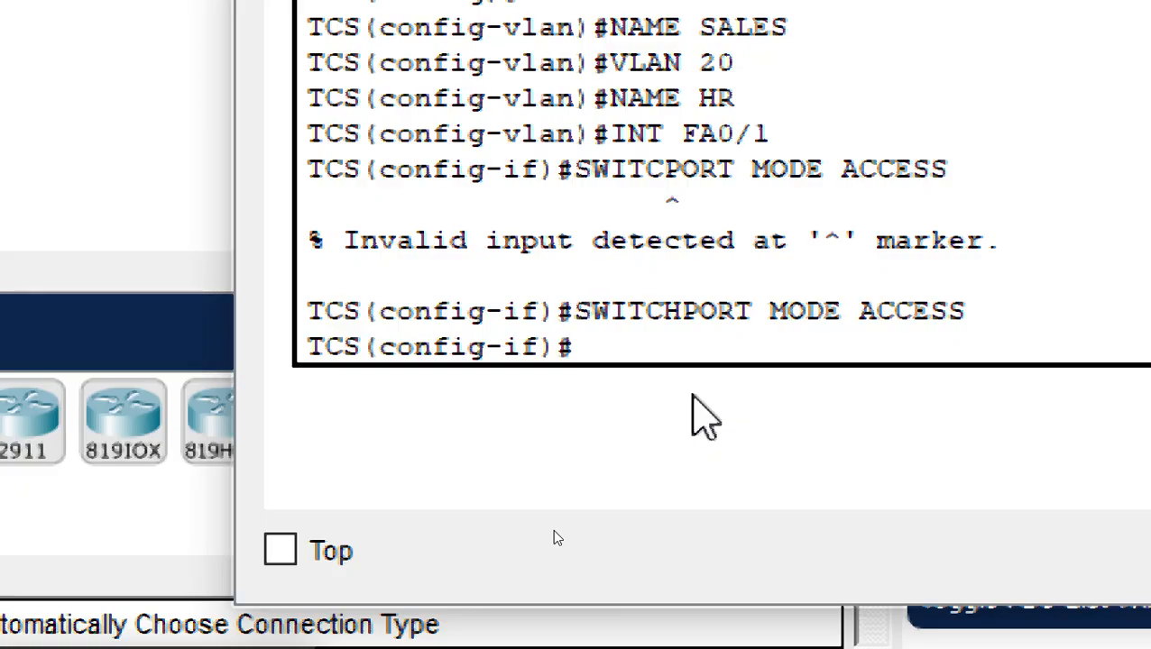
Assign interface FA0/1 to VLAN 10 by running the command SWITCHPORT ACCESS VLAN 10
{"action": "key", "text": "Up"}
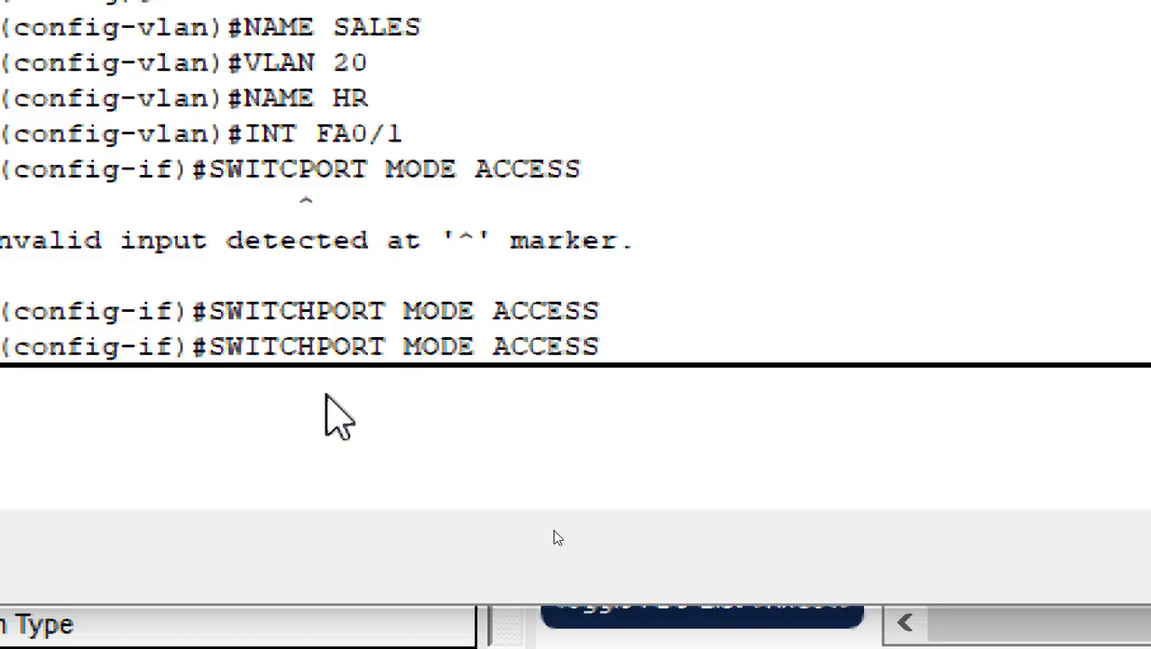
{"action": "key", "text": "BackSpace"}
{"action": "key", "text": "BackSpace"}
{"action": "key", "text": "BackSpace"}
{"action": "key", "text": "BackSpace"}
{"action": "key", "text": "BackSpace"}
{"action": "key", "text": "BackSpace"}
{"action": "key", "text": "BackSpace"}
{"action": "key", "text": "BackSpace"}
{"action": "key", "text": "BackSpace"}
{"action": "key", "text": "BackSpace"}
{"action": "key", "text": "BackSpace"}
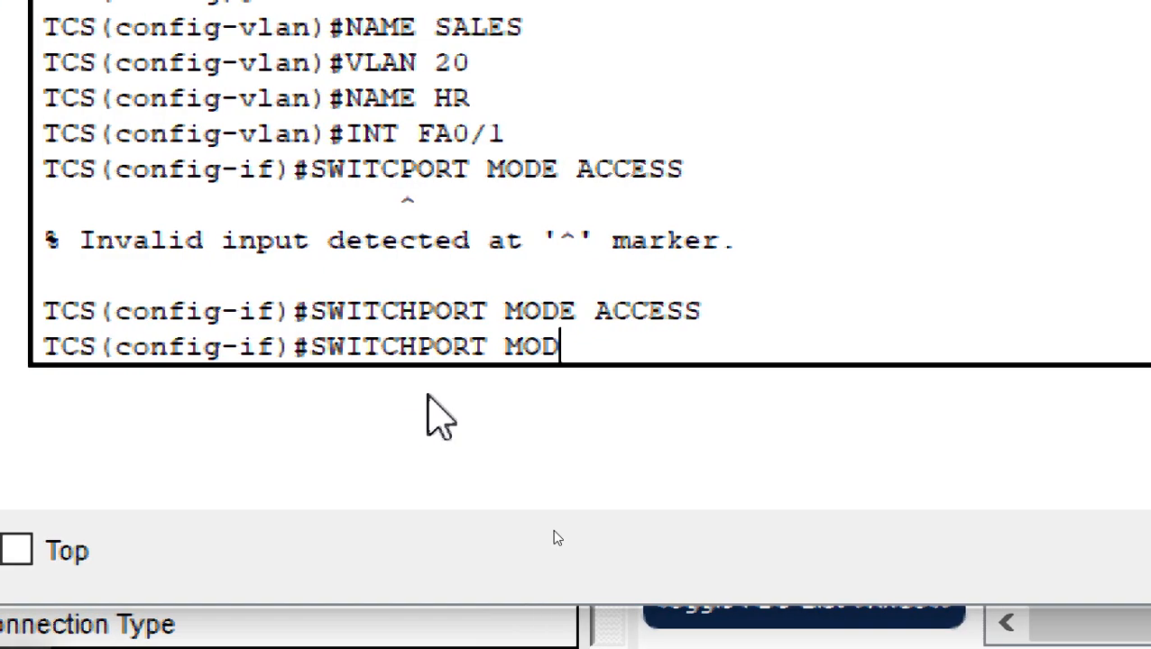
{"action": "type", "text": "ACCESS"}
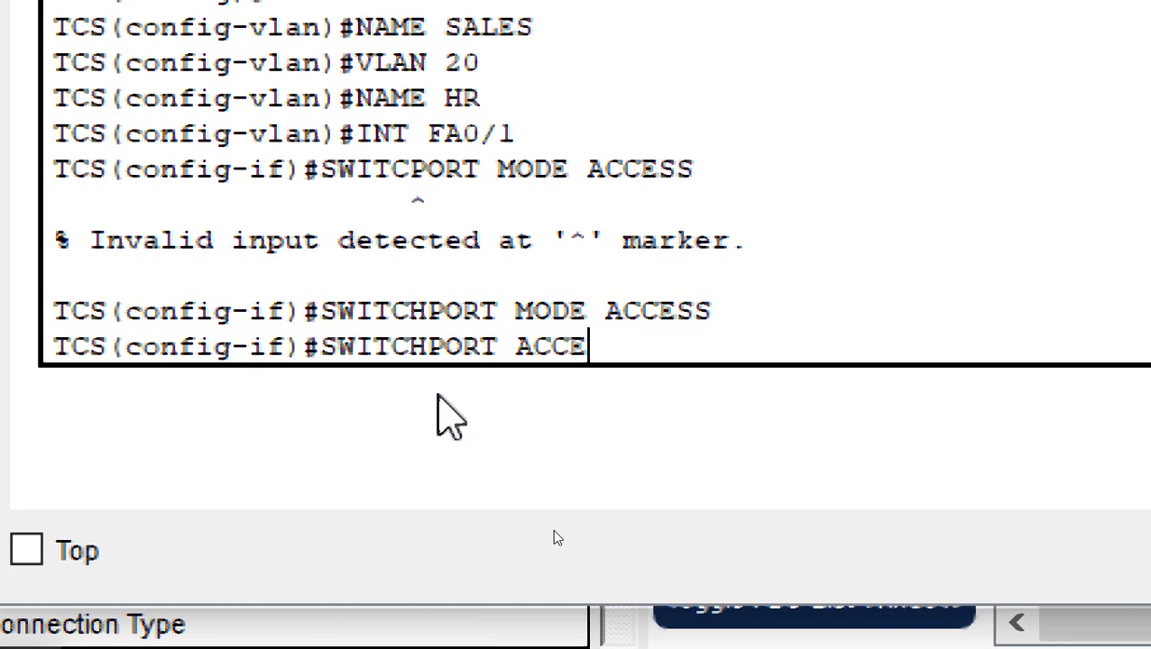
{"action": "type", "text": " VLAN "}
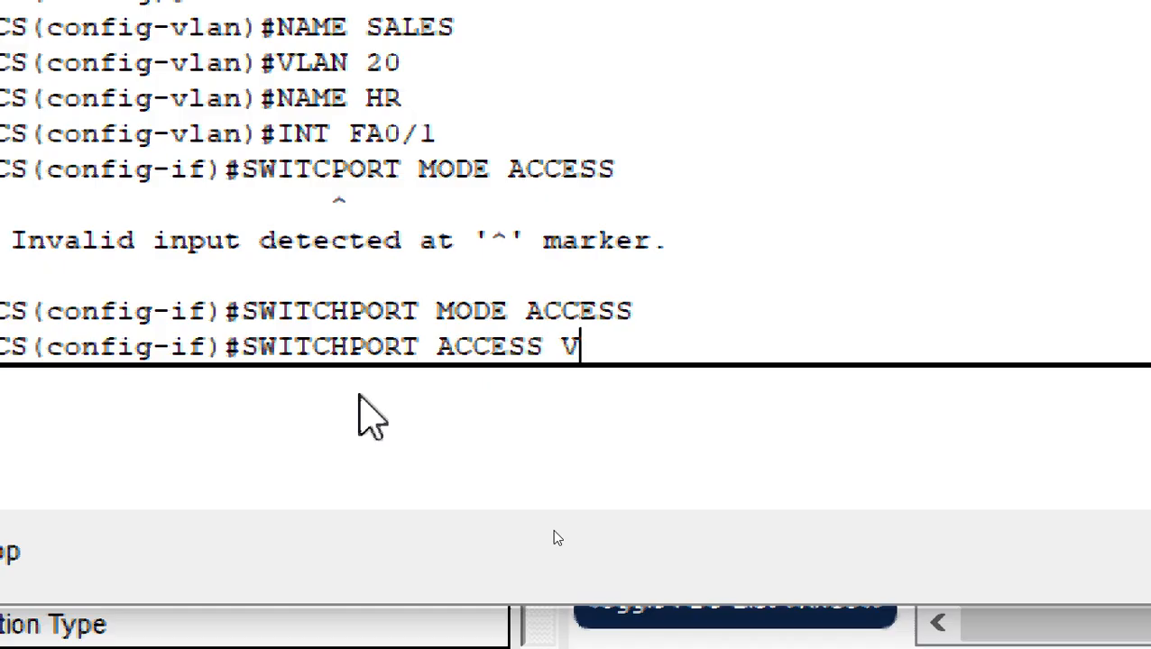
{"action": "type", "text": "10"}
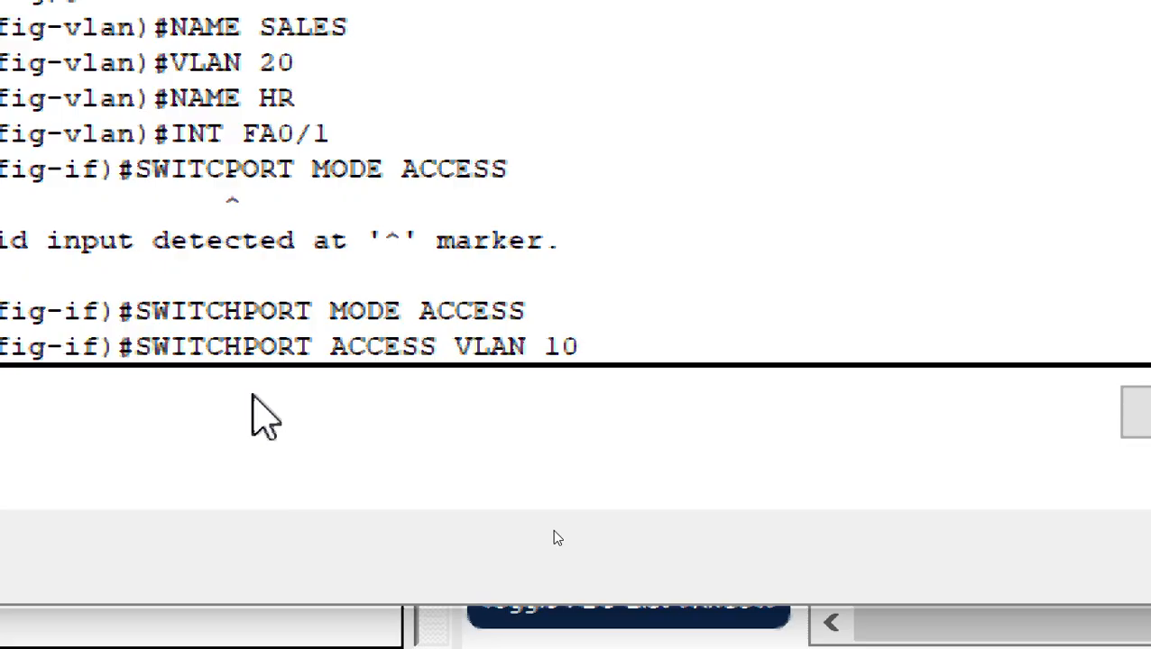
{"action": "key", "text": "Return"}
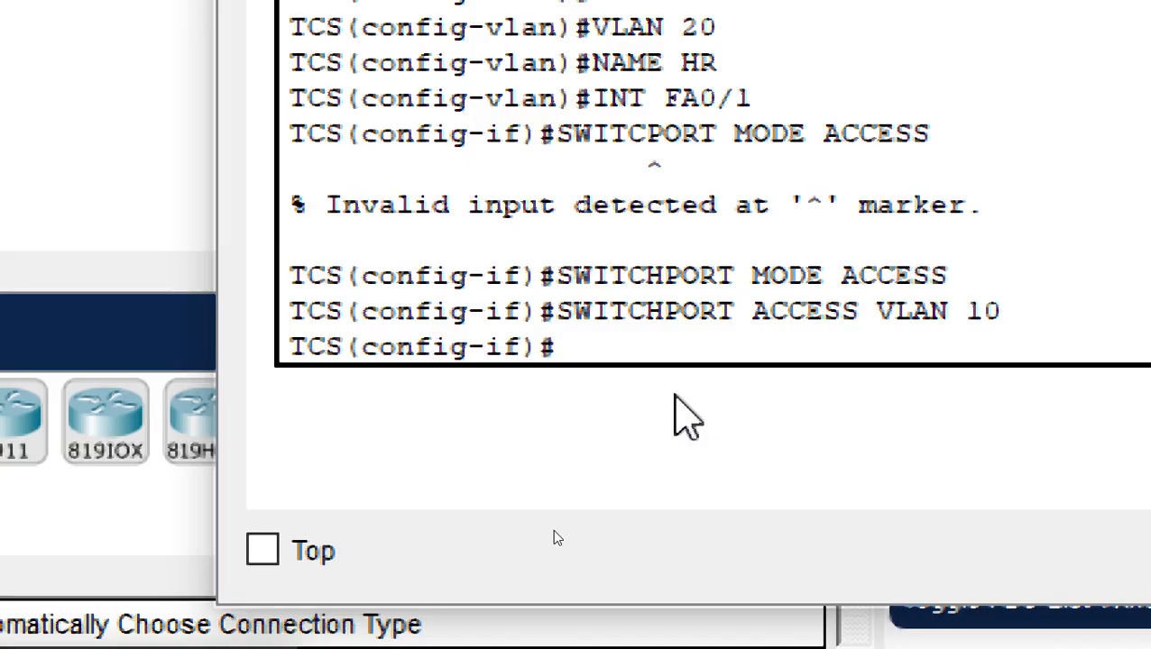
Switch to interface FA0/2 with INT FA0/2 and put it in access mode with SWITCHPORT MODE ACCESS
{"action": "key", "text": "Up"}
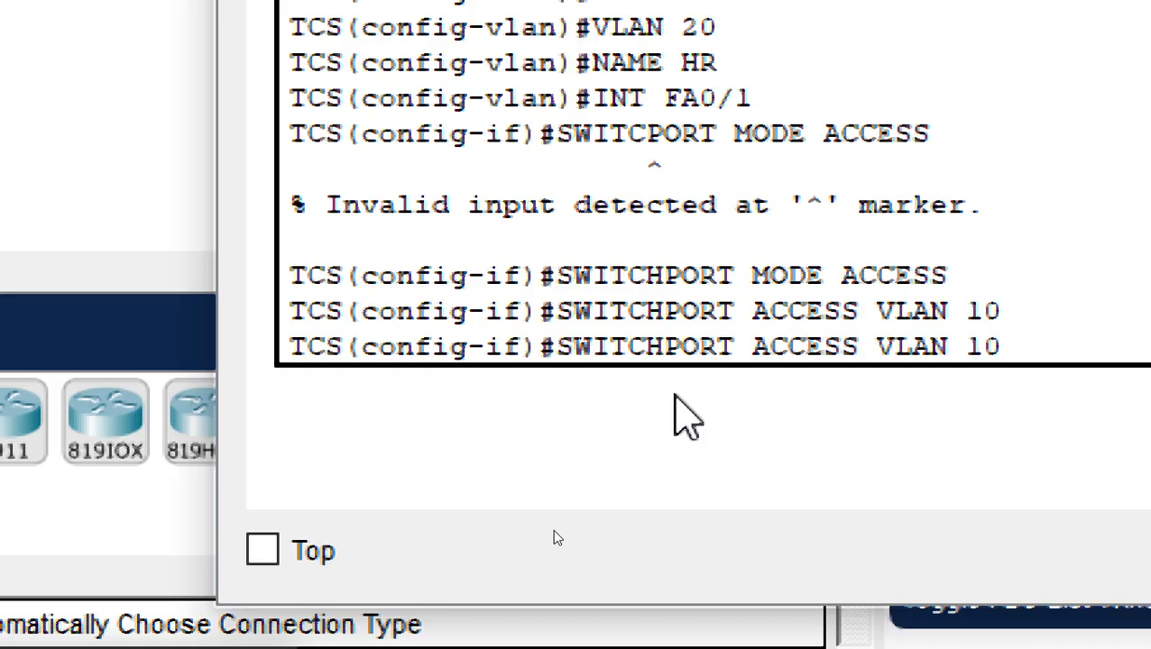
{"action": "key", "text": "Up"}
{"action": "key", "text": "Up"}
{"action": "key", "text": "Up"}
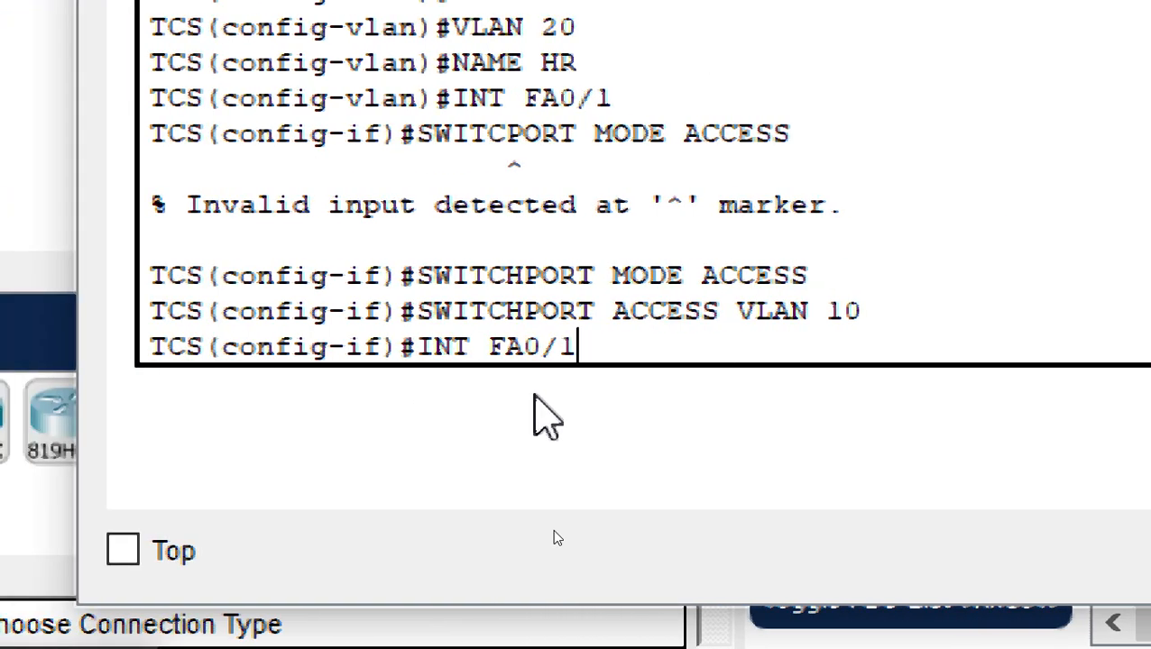
{"action": "key", "text": "BackSpace"}
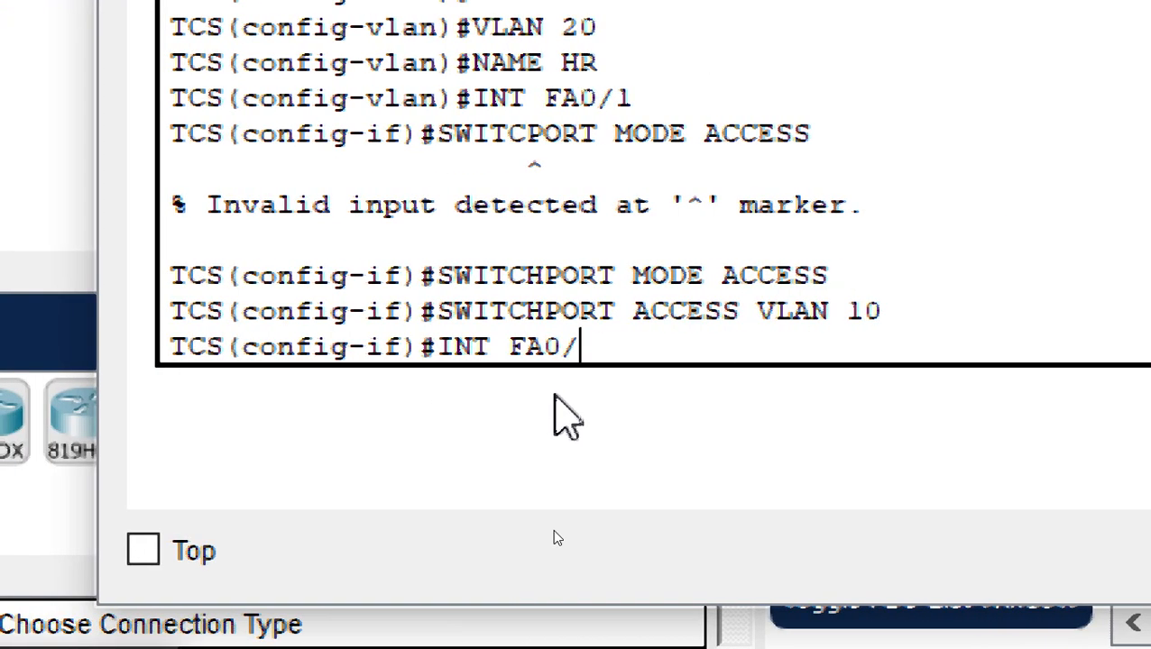
{"action": "type", "text": "2"}
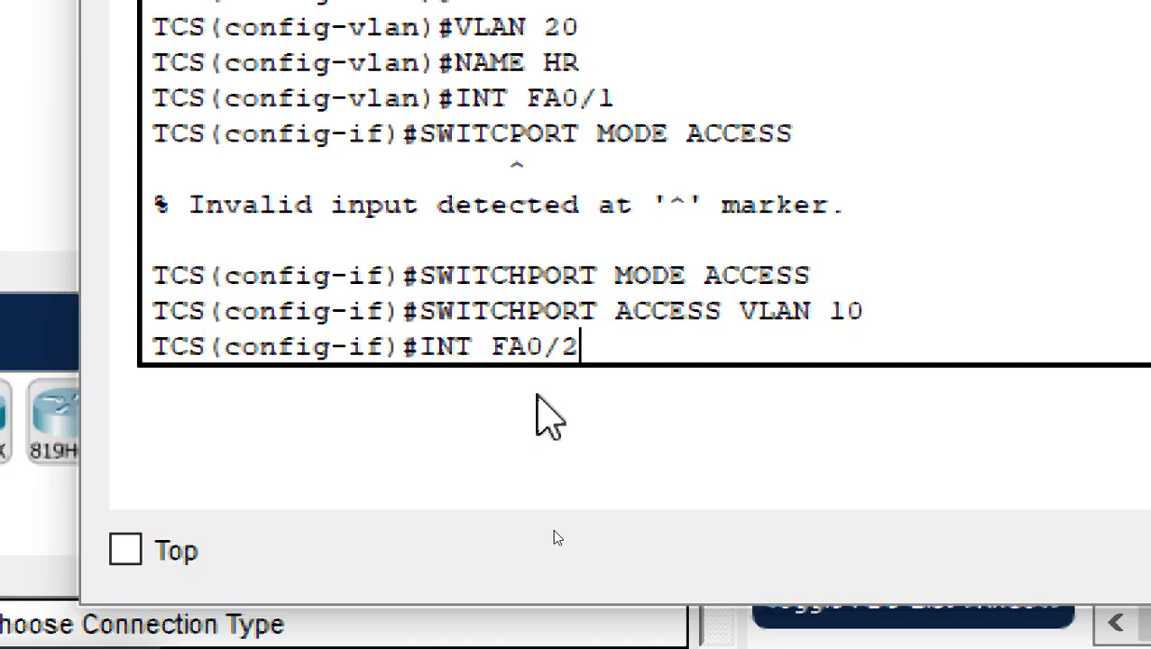
{"action": "key", "text": "Return"}
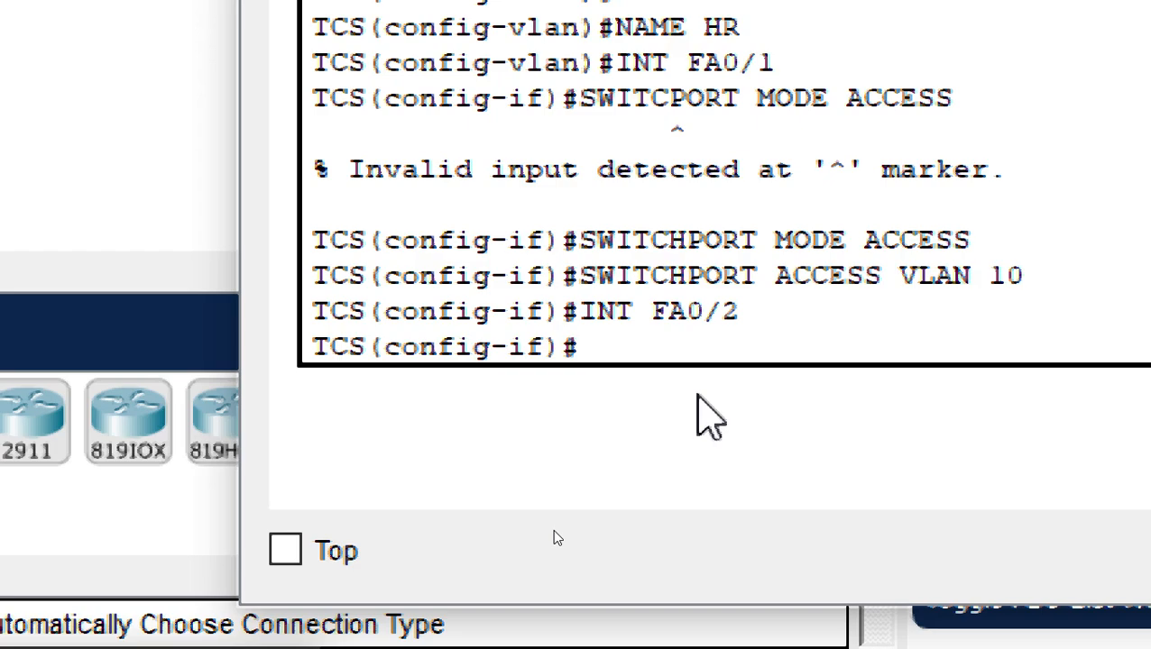
{"action": "key", "text": "Up"}
{"action": "key", "text": "Up"}
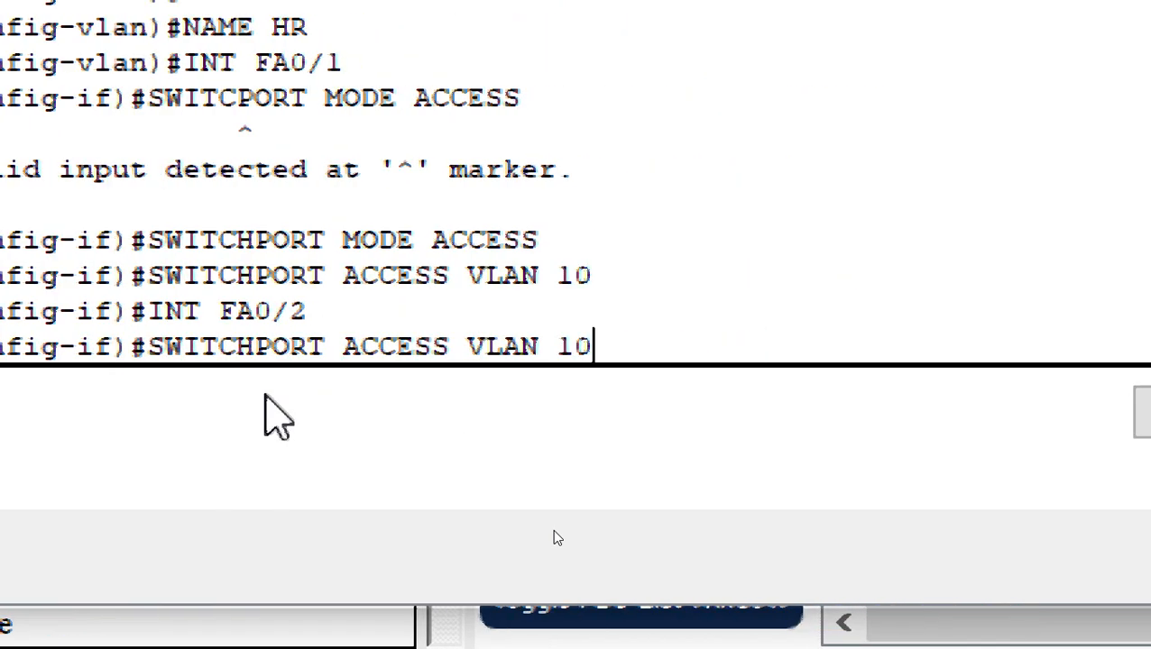
{"action": "key", "text": "Up"}
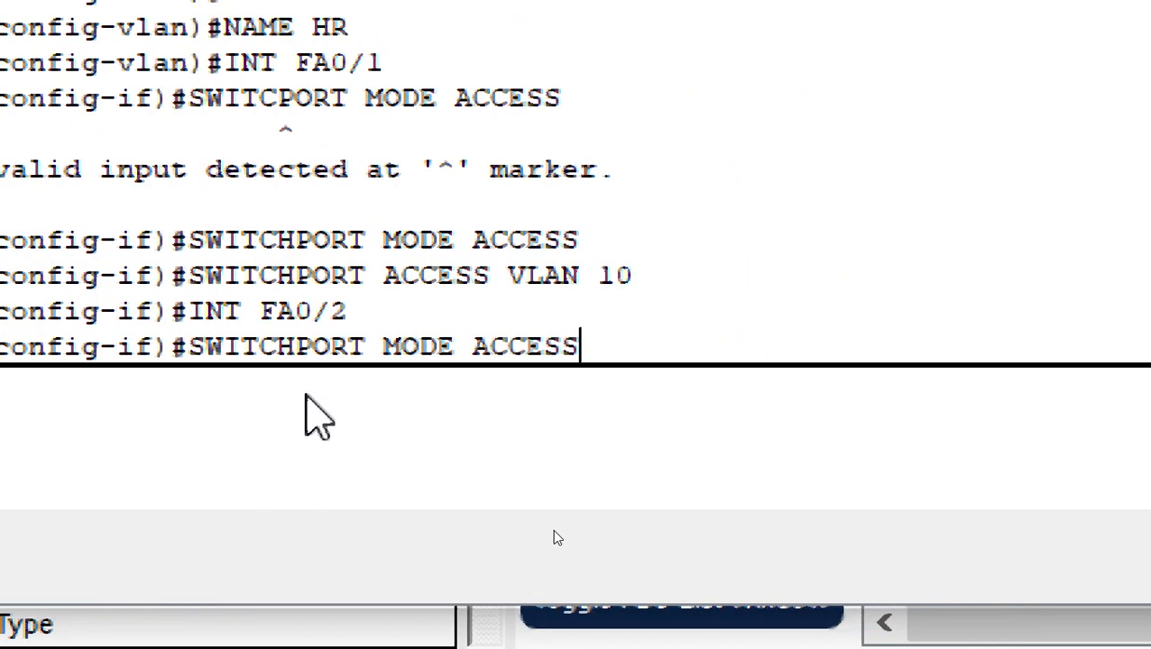
{"action": "key", "text": "Return"}
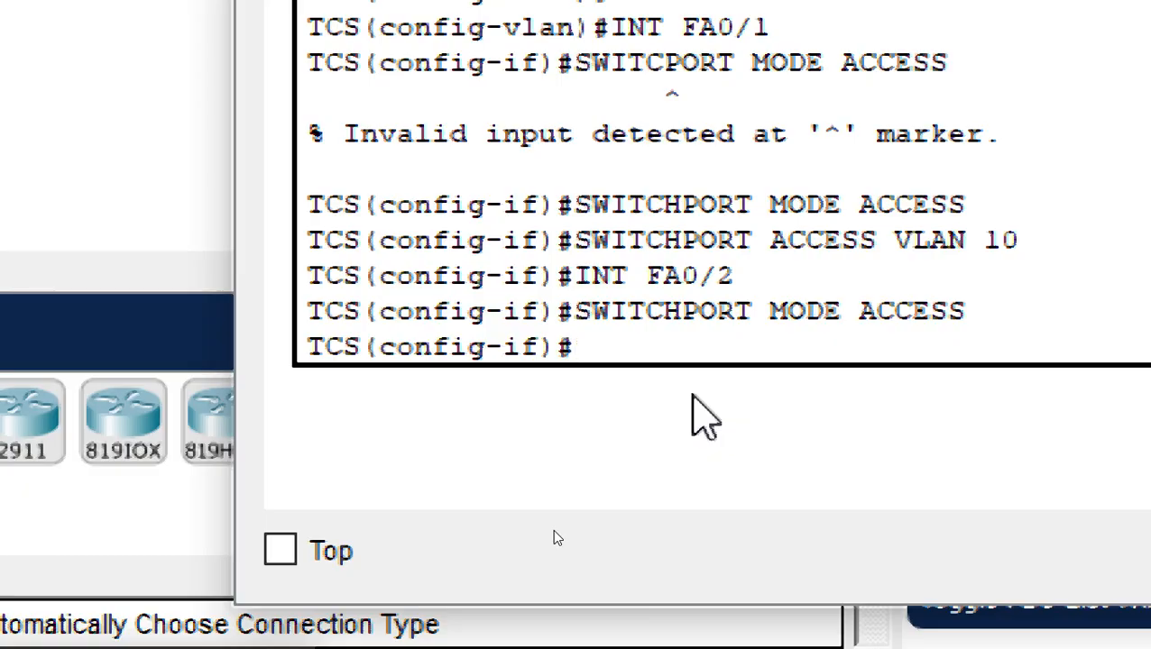
Assign interface FA0/2 to VLAN 20 by running the command SWITCHPORT ACCESS VLAN 20
{"action": "key", "text": "Up"}
{"action": "key", "text": "Up"}
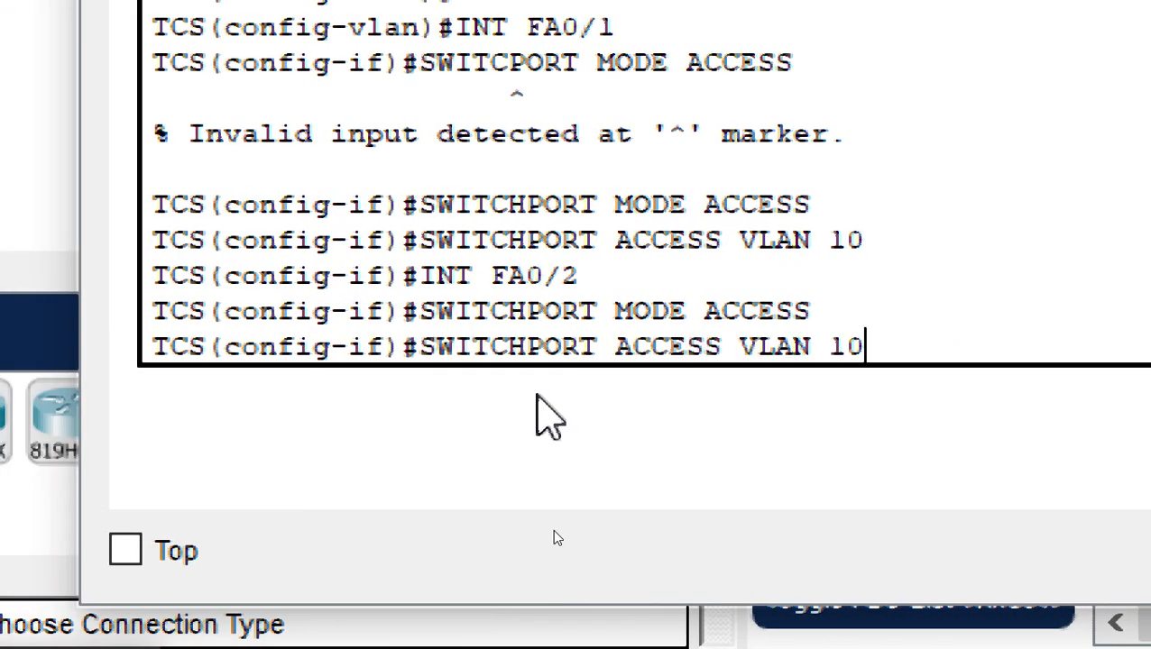
{"action": "key", "text": "Up"}
{"action": "key", "text": "BackSpace"}
{"action": "key", "text": "BackSpace"}
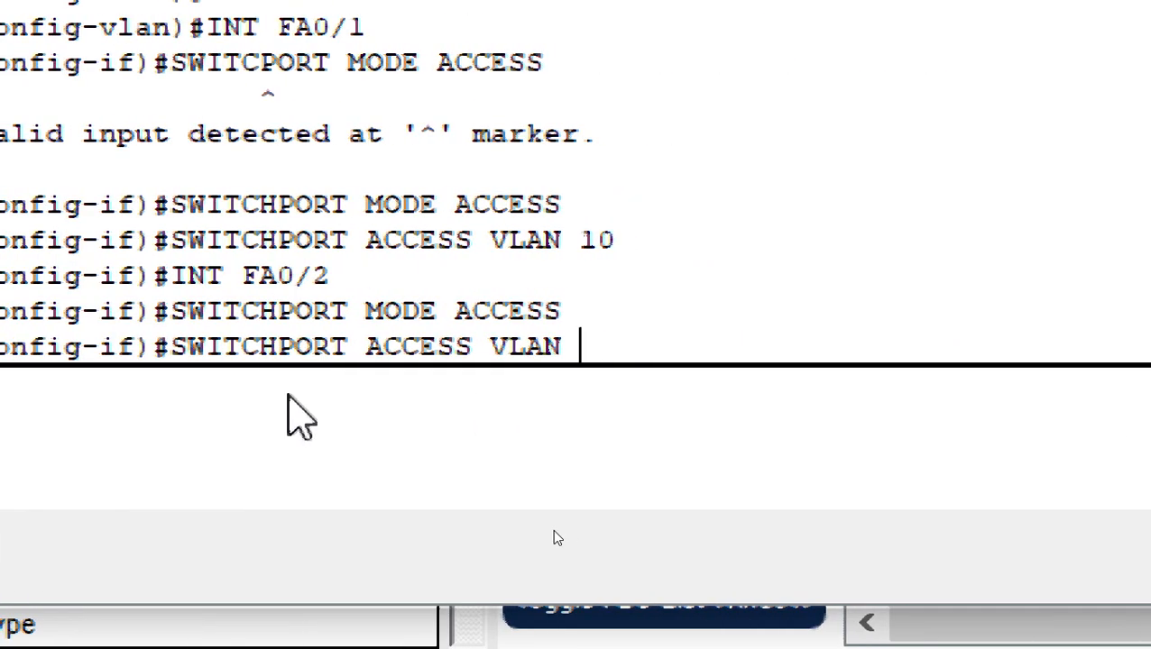
{"action": "type", "text": "20"}
{"action": "key", "text": "Return"}
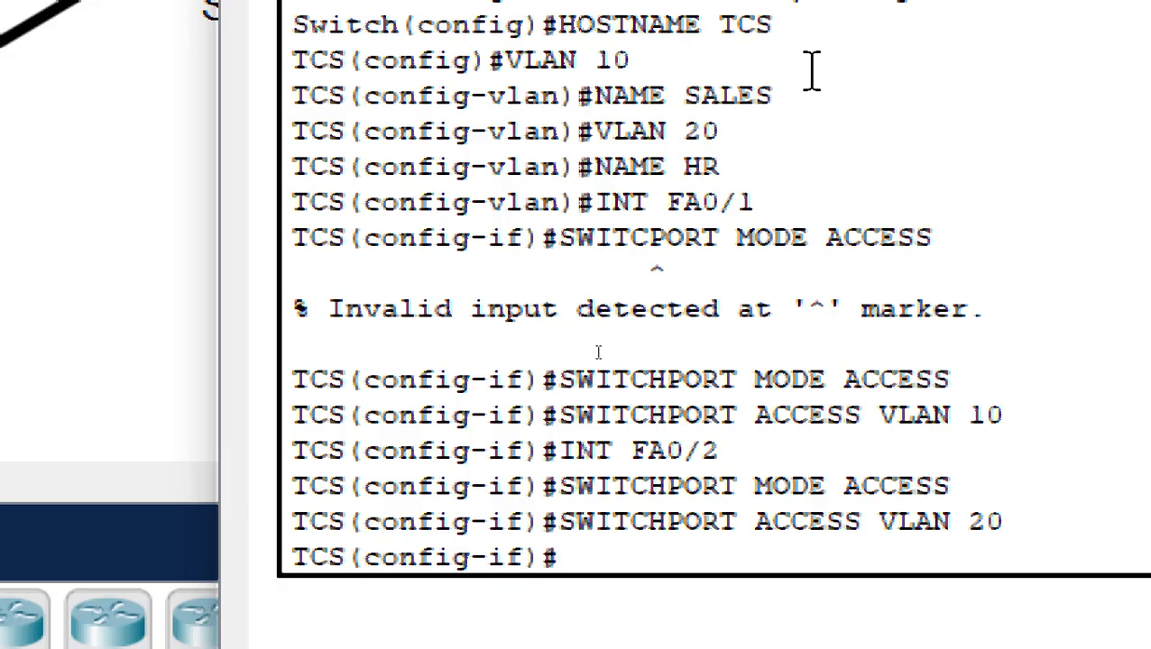
Return to interface FA0/1 with INT FA0/1 and set it to trunk mode with SWITCHPORT MODE TRUNK
{"action": "key", "text": "Up"}
{"action": "key", "text": "Up"}
{"action": "key", "text": "Up"}
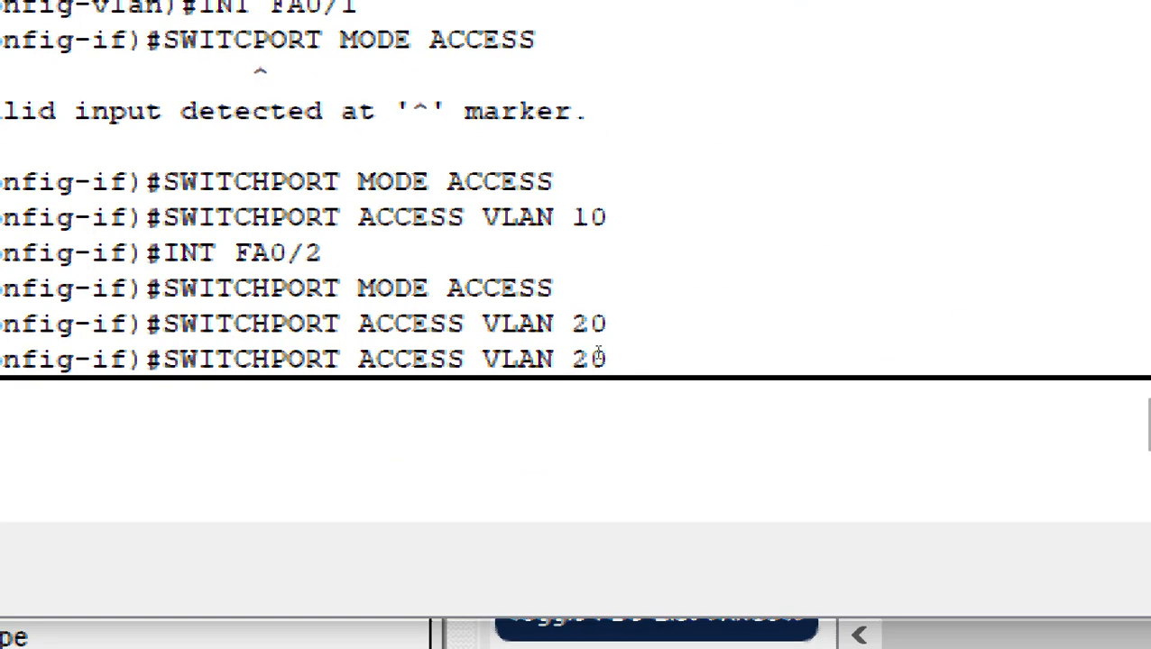
{"action": "key", "text": "Up"}
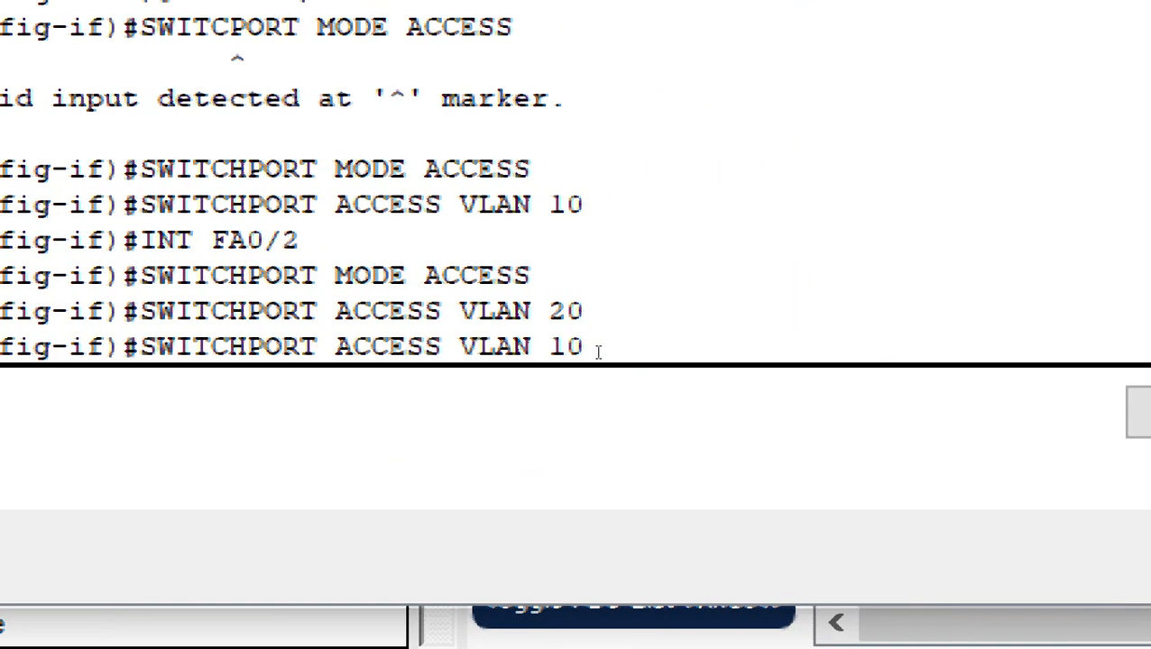
{"action": "key", "text": "Up"}
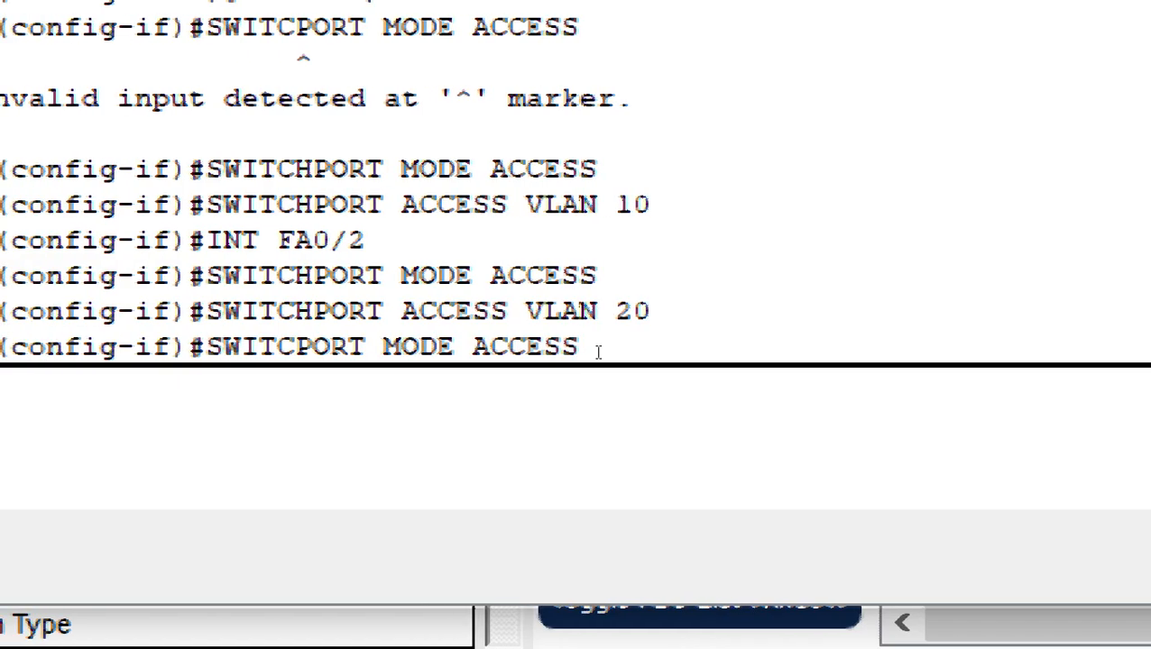
{"action": "key", "text": "Up"}
{"action": "key", "text": "Up"}
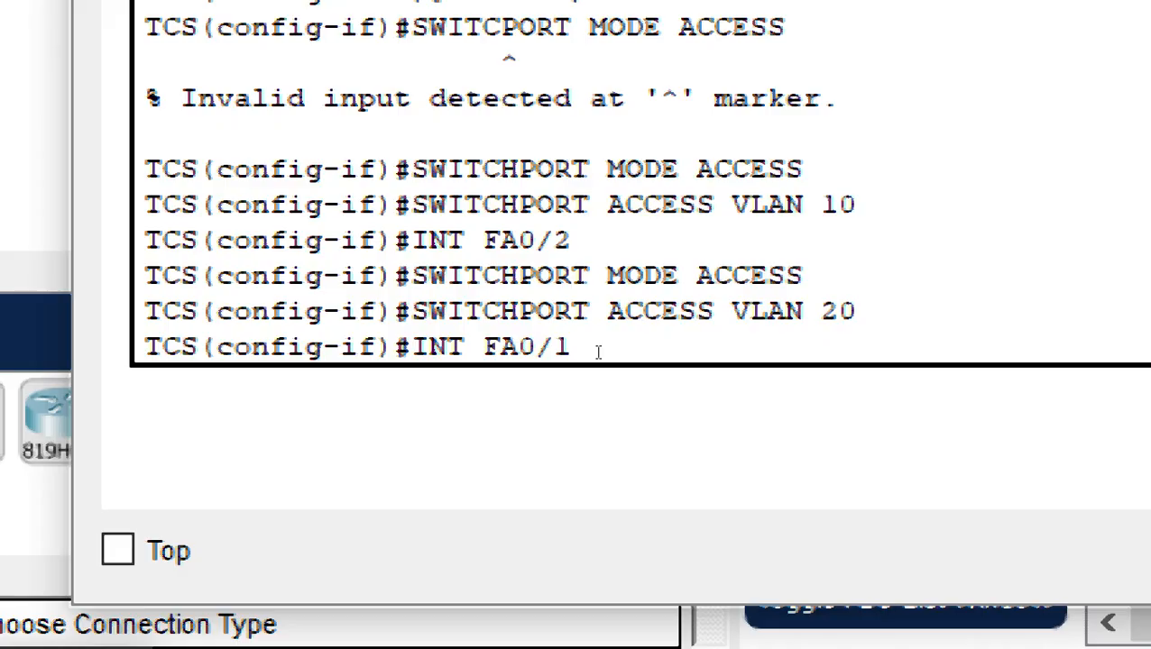
{"action": "key", "text": "Return"}
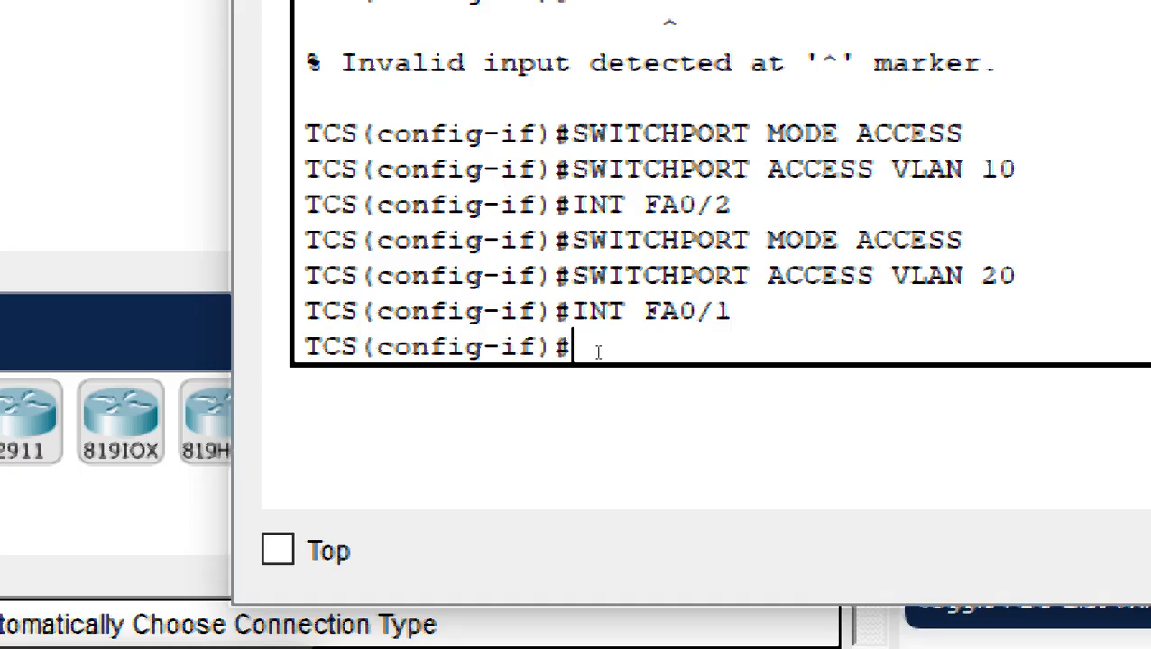
{"action": "type", "text": "SWITCH"}
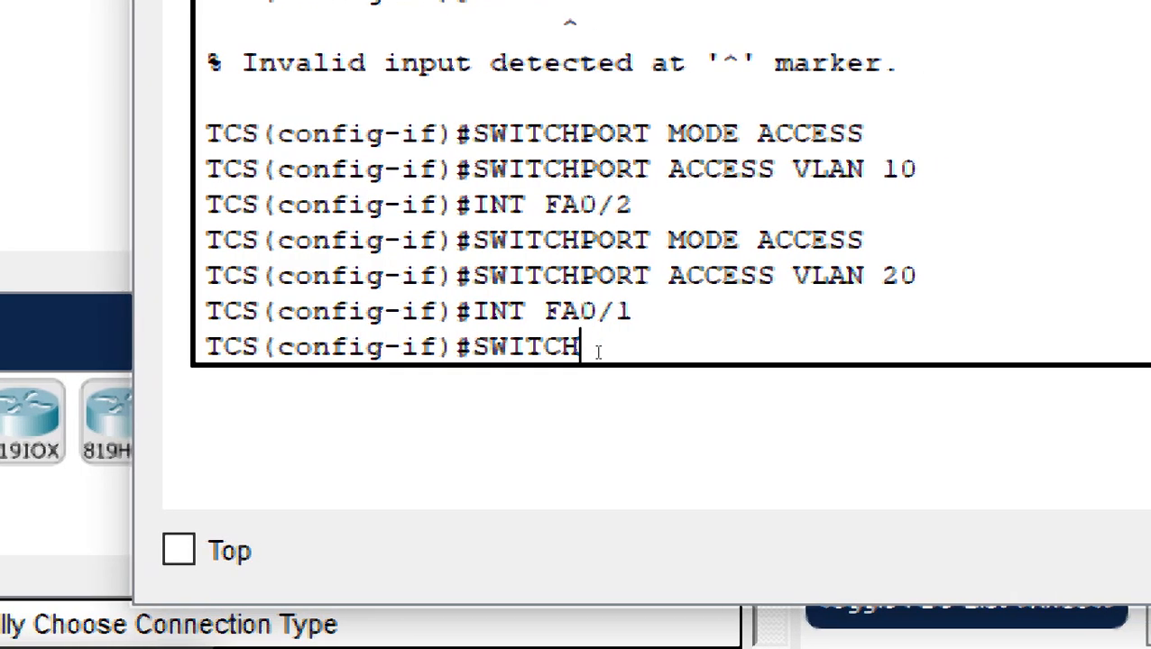
{"action": "type", "text": "PORT"}
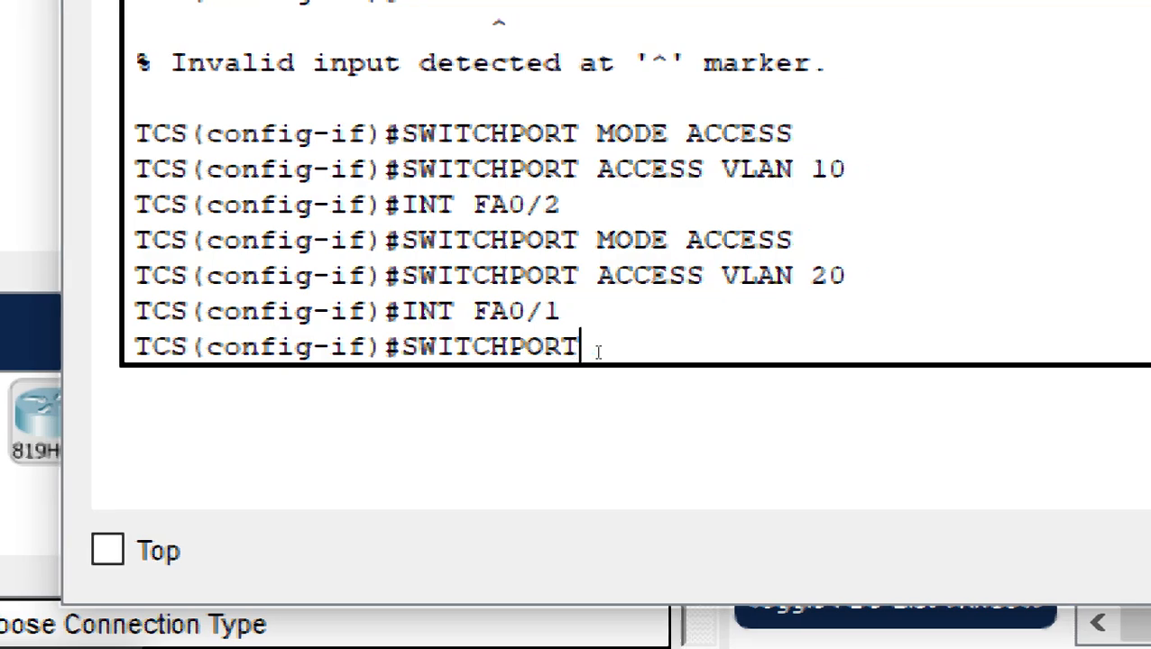
{"action": "type", "text": " MODE "}
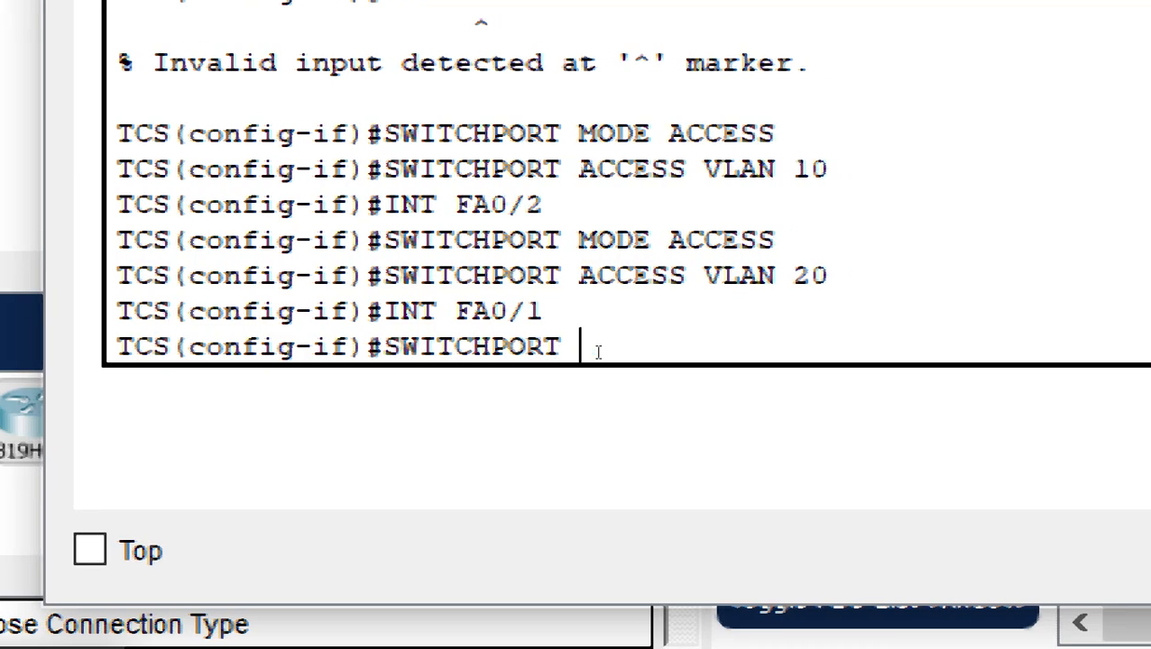
{"action": "type", "text": "TRUNK"}
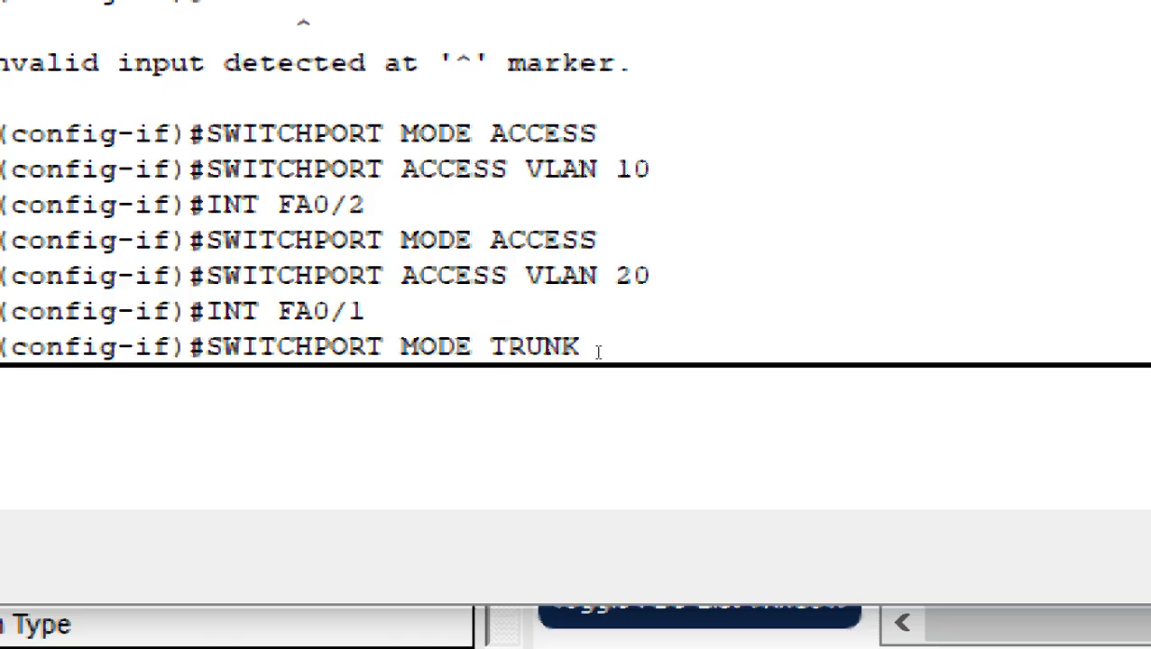
{"action": "key", "text": "Return"}
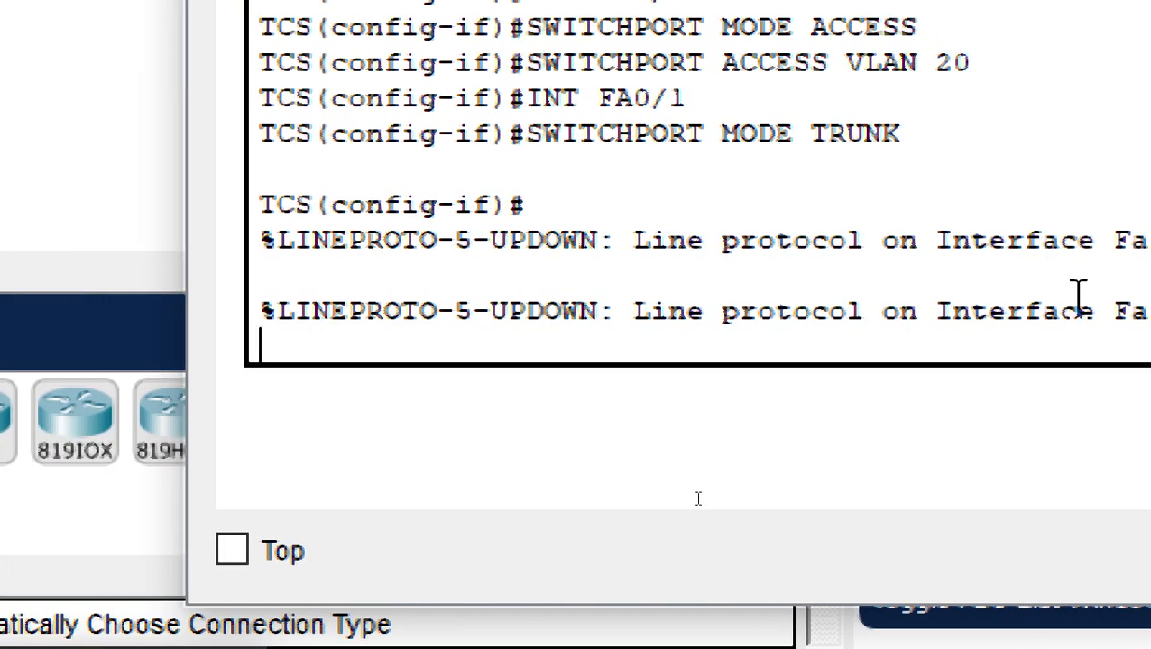
{"action": "key", "text": "Return"}
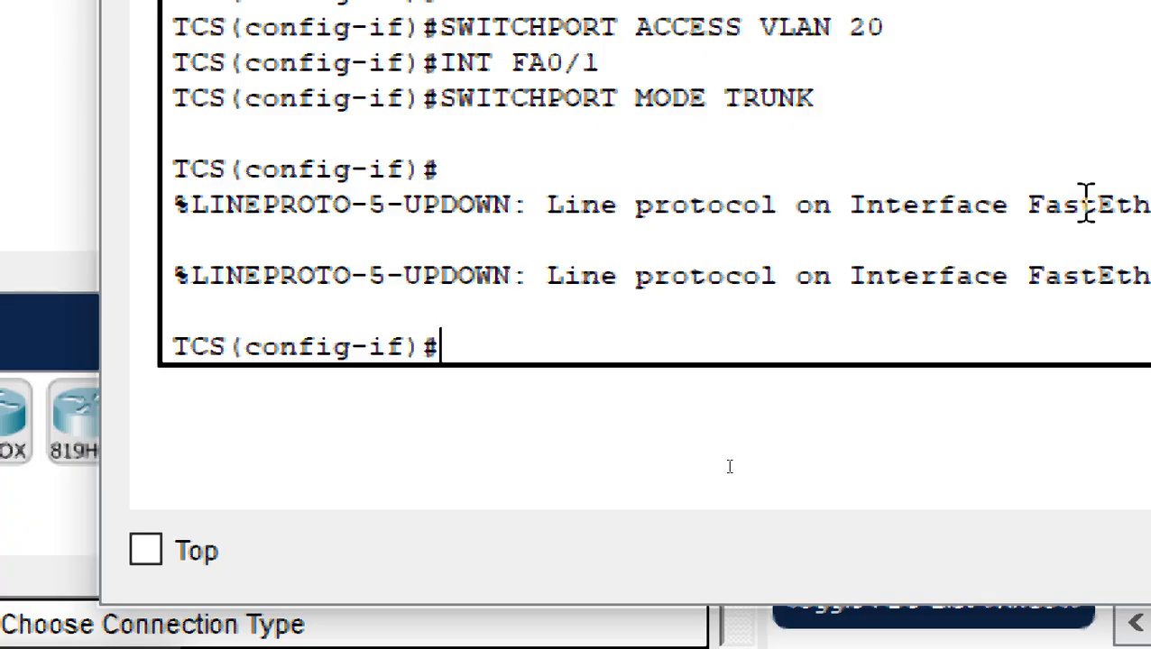
Switch to interface FA0/2 with INT FA0/2 and set it to trunk mode with SWITCHPORT MODE TRUNK
{"action": "key", "text": "Up"}
{"action": "key", "text": "Up"}
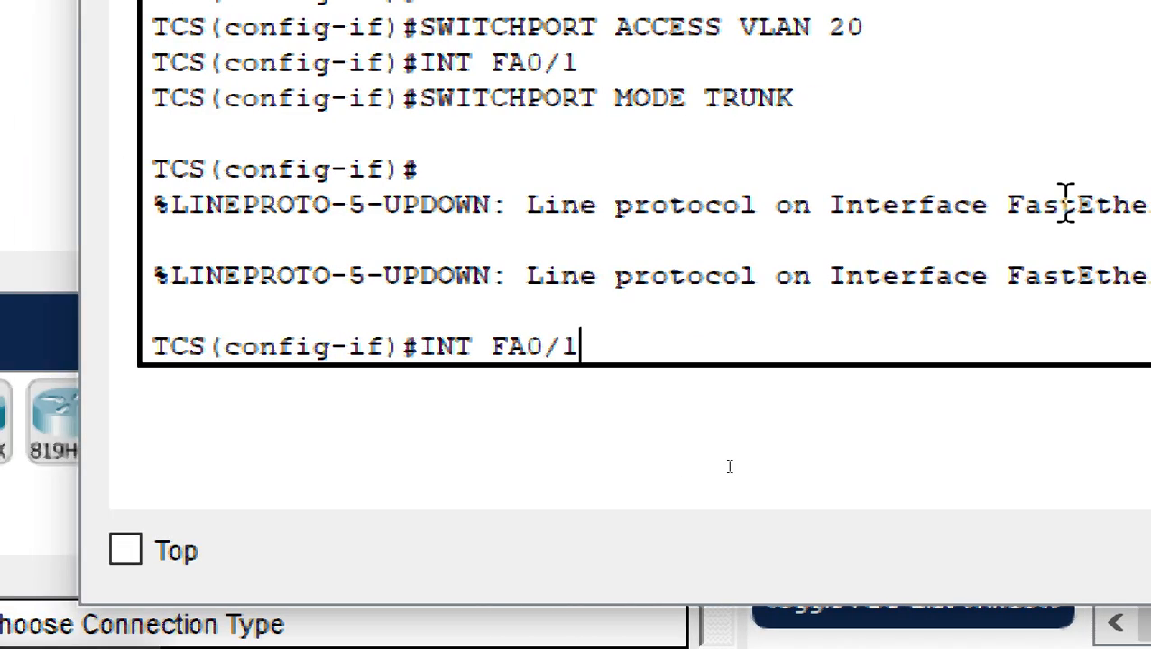
{"action": "key", "text": "BackSpace"}
{"action": "type", "text": "2"}
{"action": "key", "text": "Return"}
{"action": "key", "text": "Up"}
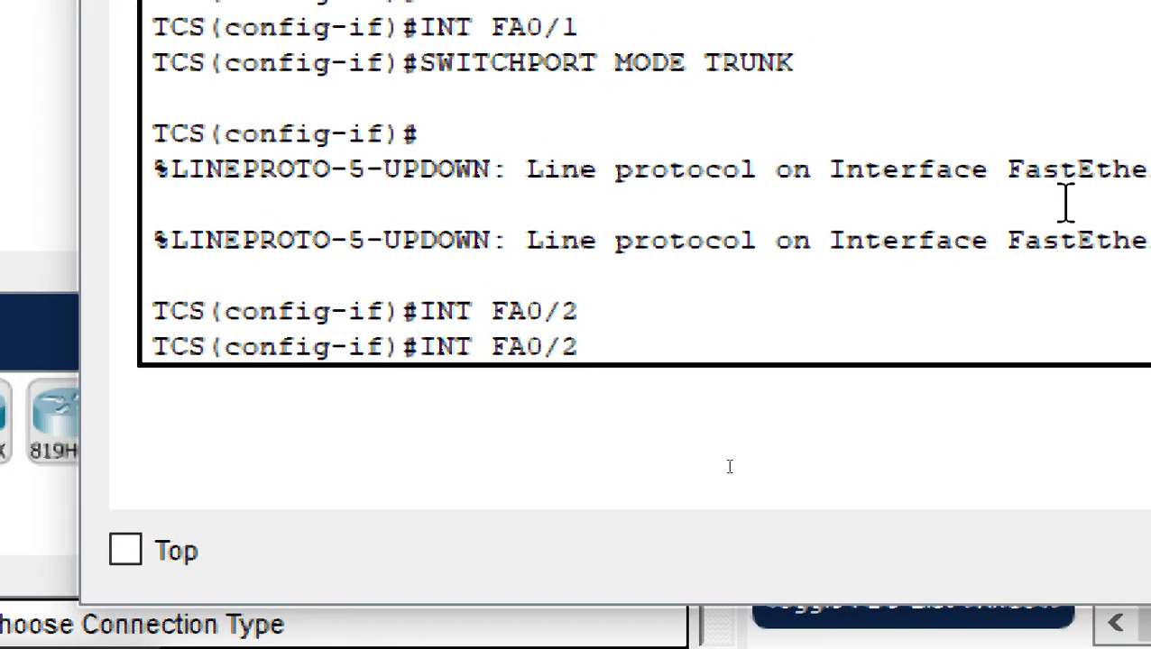
{"action": "key", "text": "Up"}
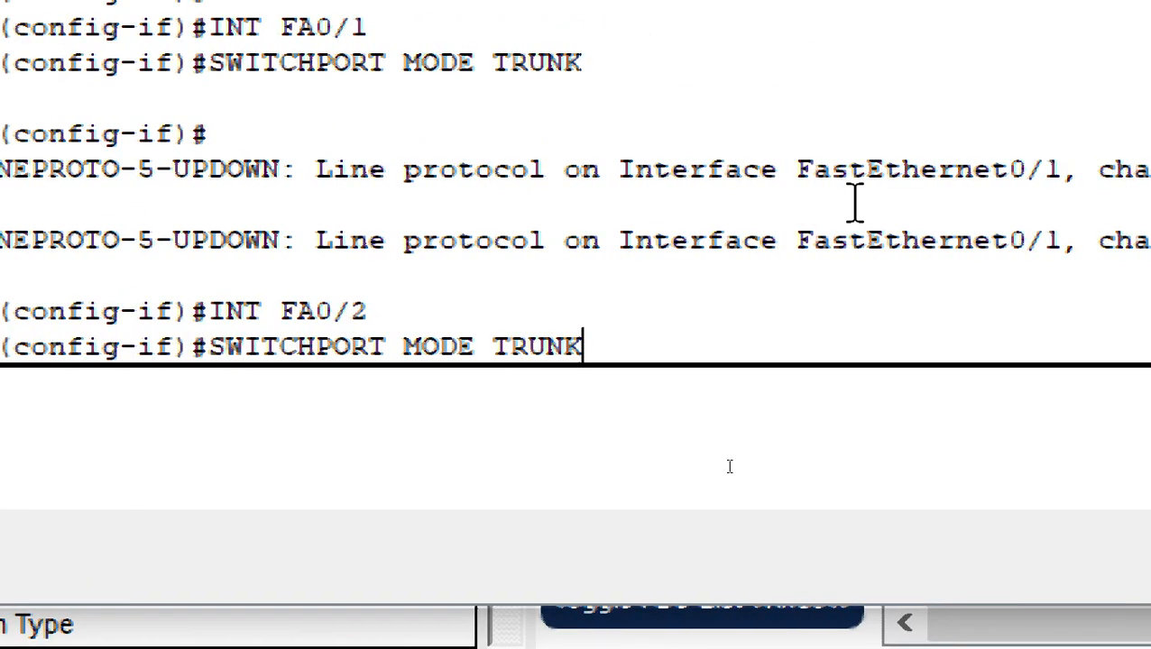
{"action": "key", "text": "Return"}
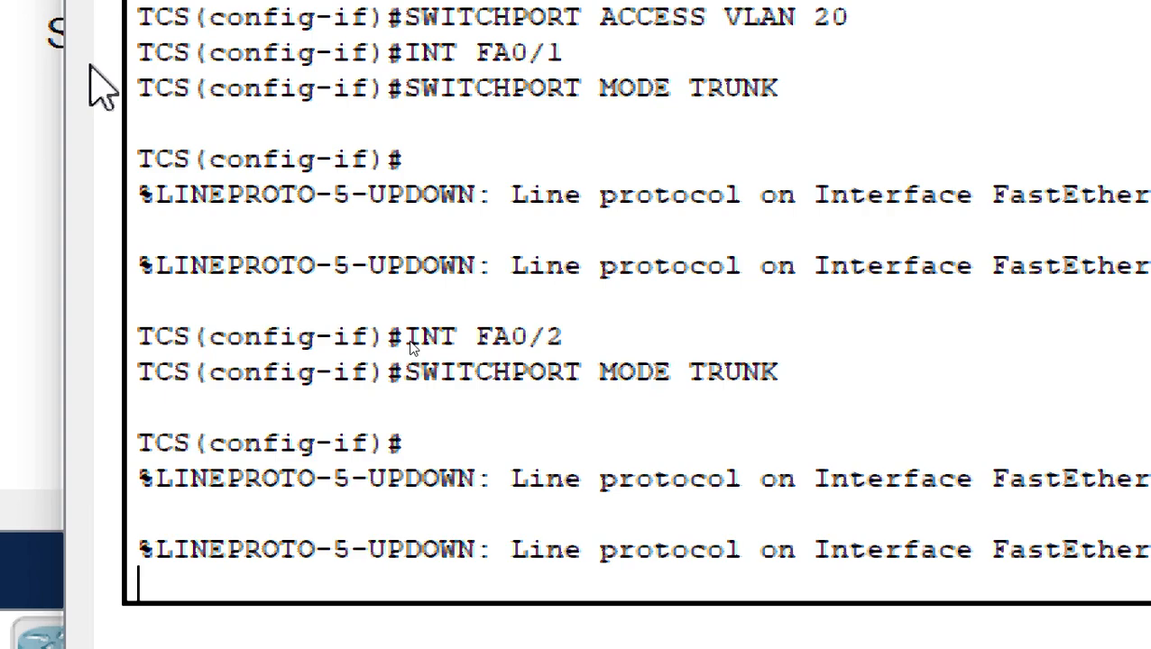
Leave configuration mode with END, save the TCS switch's configuration with WRITE MEMORY, and close the magnifier and the switch window
{"action": "type", "text": "END"}
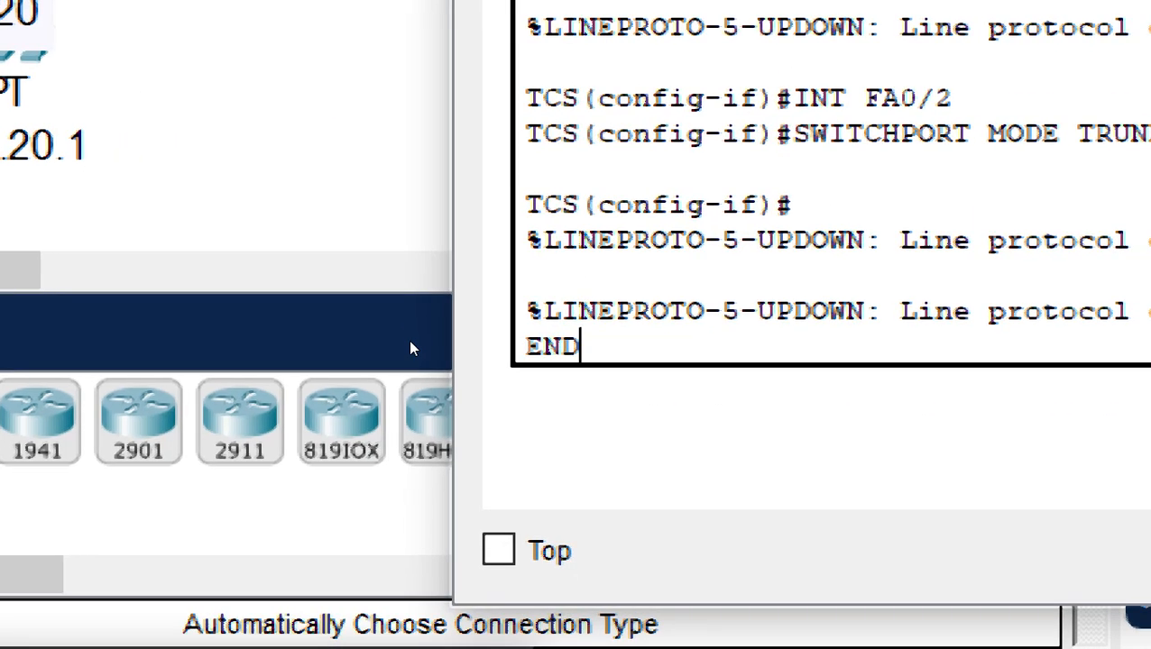
{"action": "key", "text": "Return"}
{"action": "key", "text": "Return"}
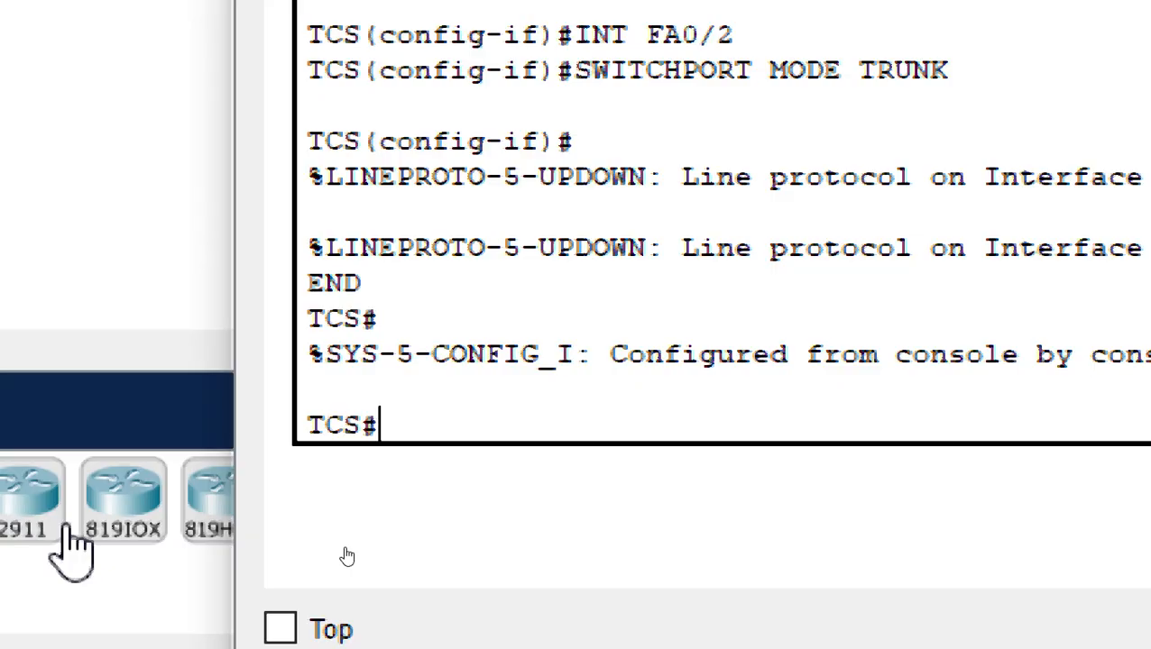
{"action": "type", "text": "WRITE "}
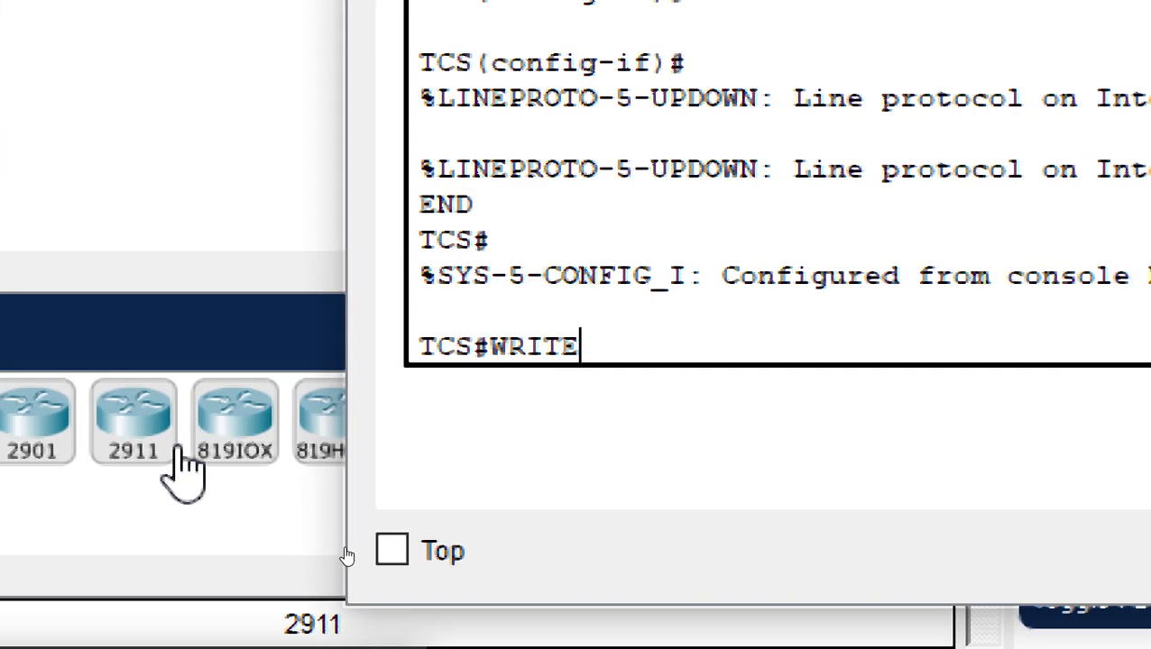
{"action": "type", "text": "MEMORY"}
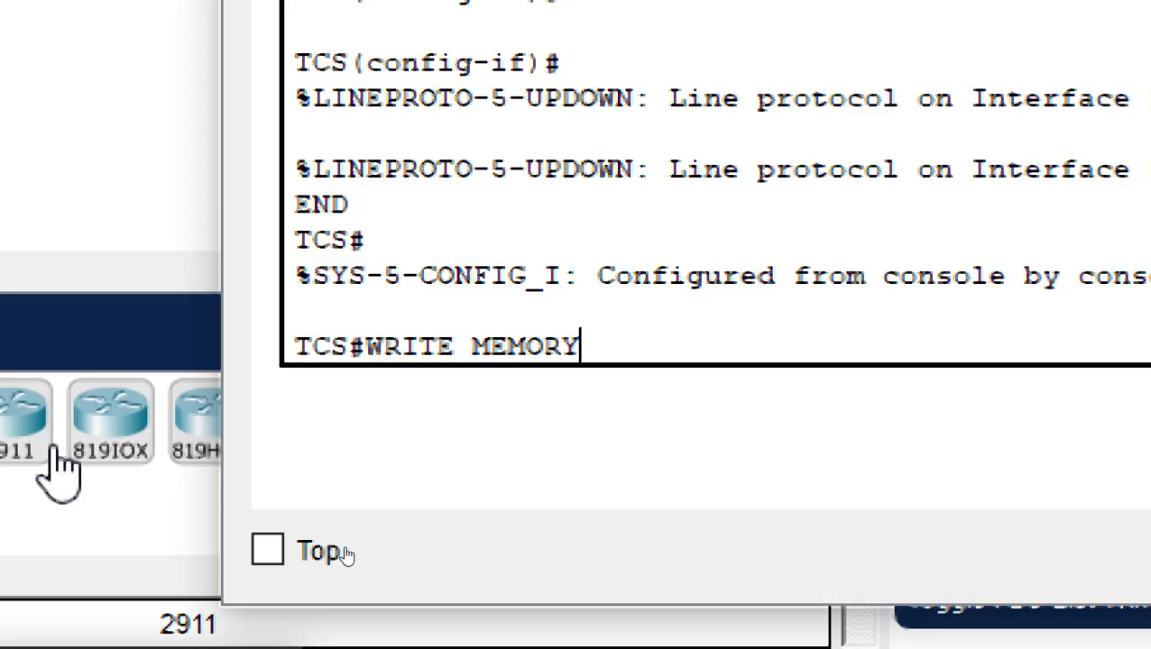
{"action": "key", "text": "Return"}
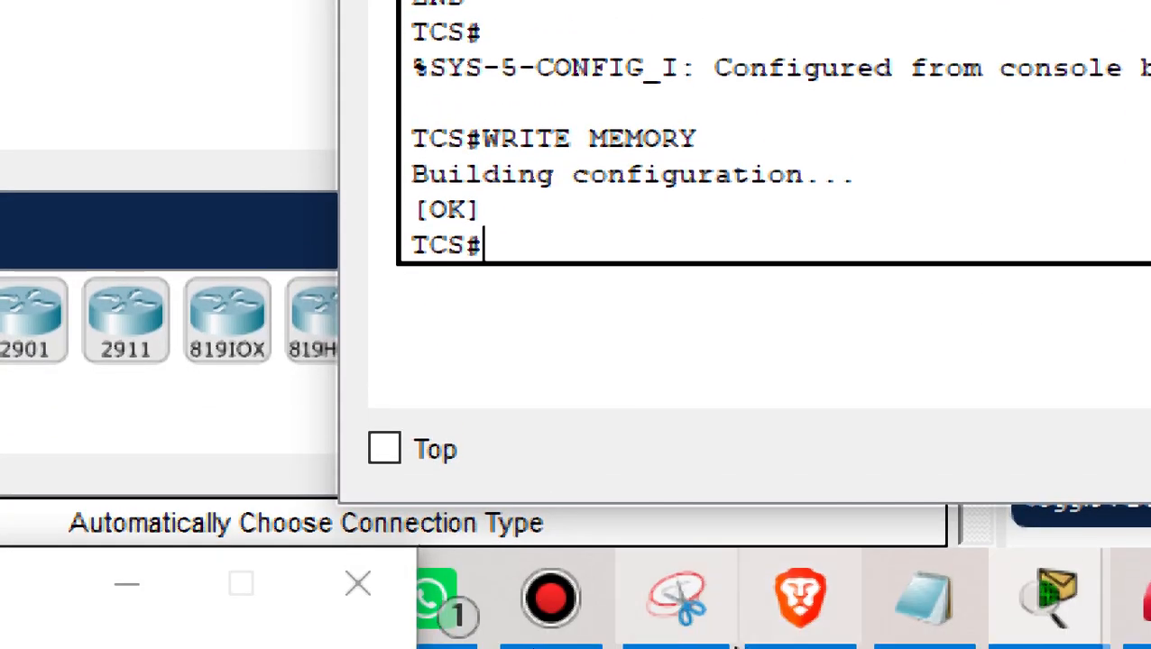
{"action": "mouse_move", "coordinate": [677, 636]}
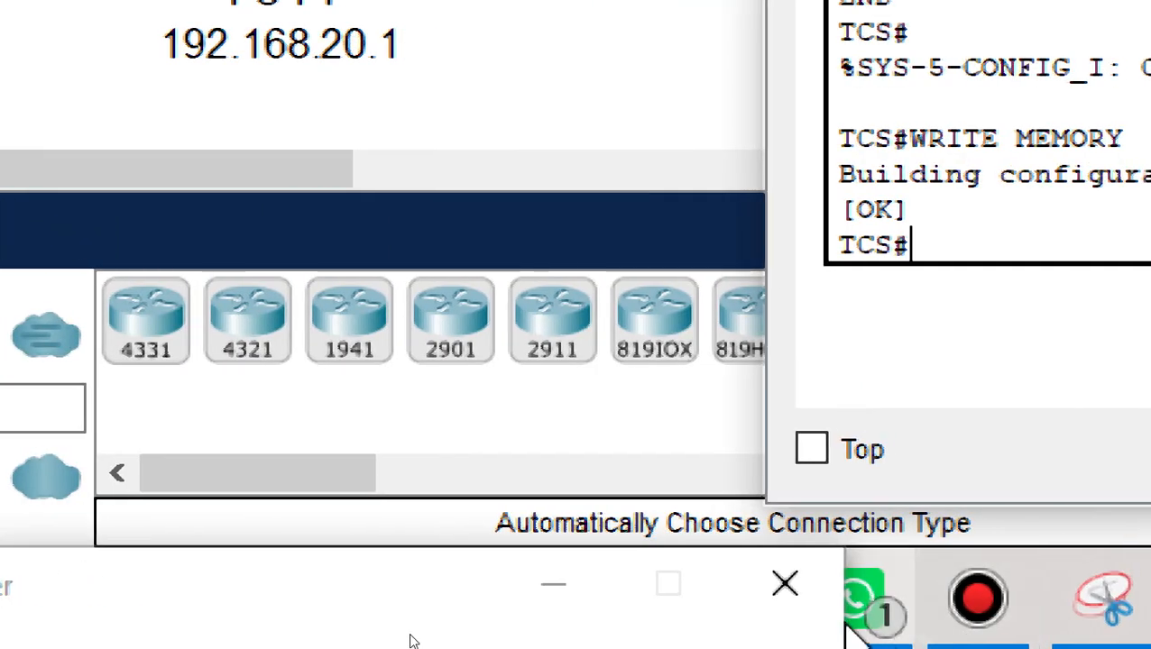
{"action": "left_click", "coordinate": [783, 586]}
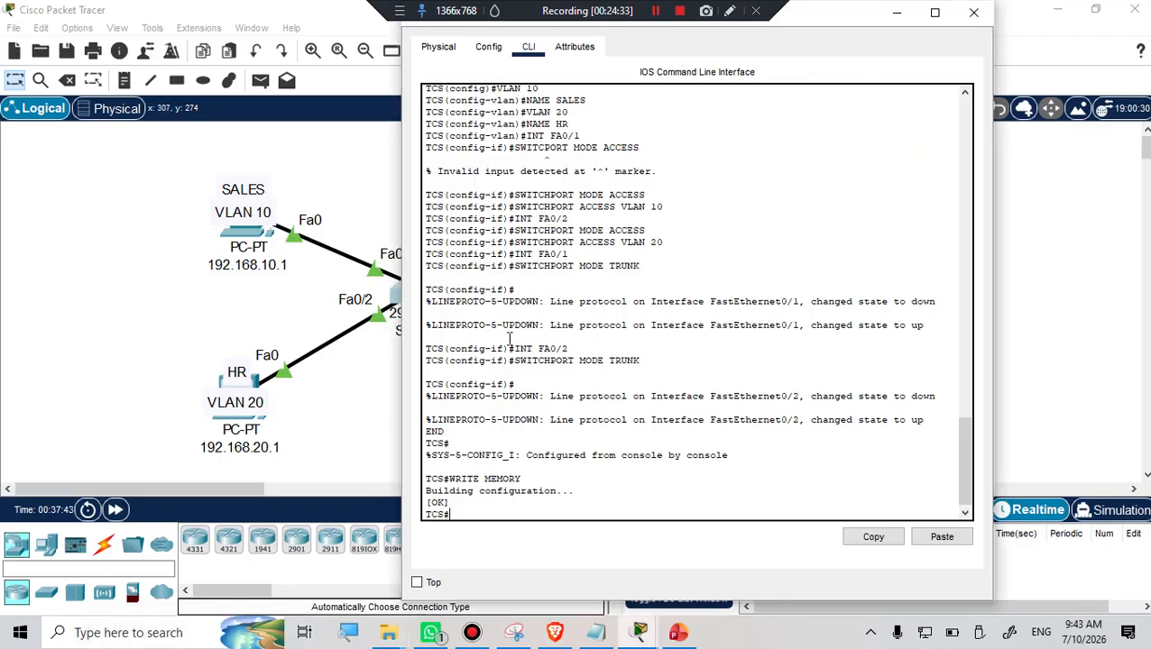
{"action": "left_click", "coordinate": [971, 14]}
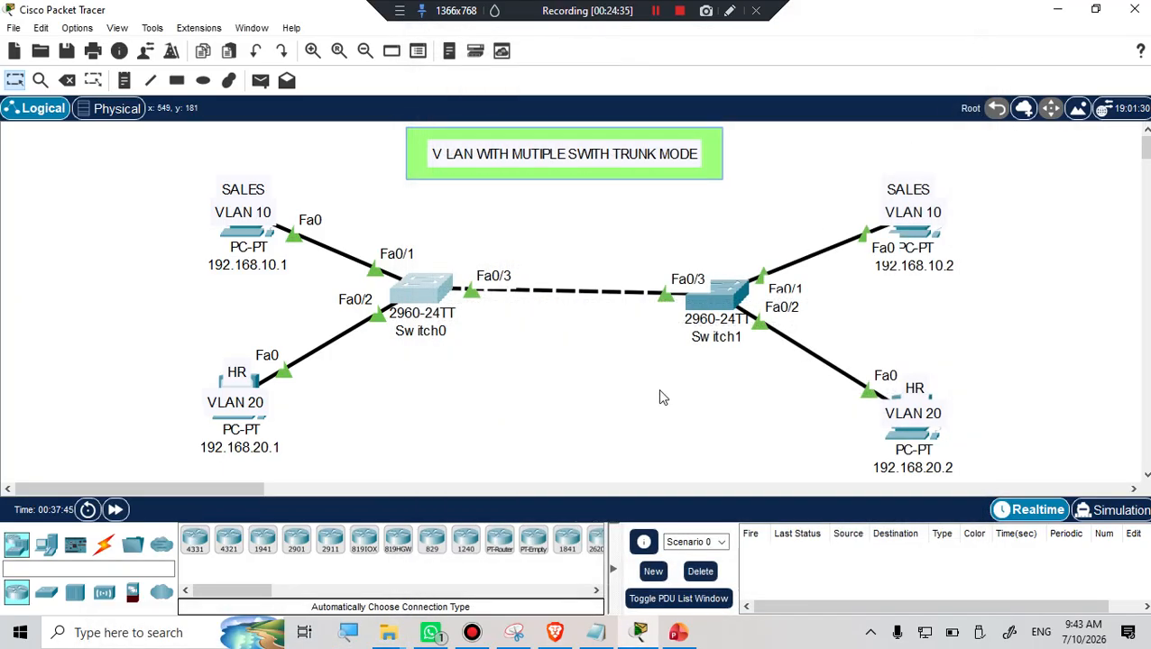
Rename the Switch0 label in the topology as TCS
{"action": "left_click", "coordinate": [440, 332]}
{"action": "type", "text": "TCS"}
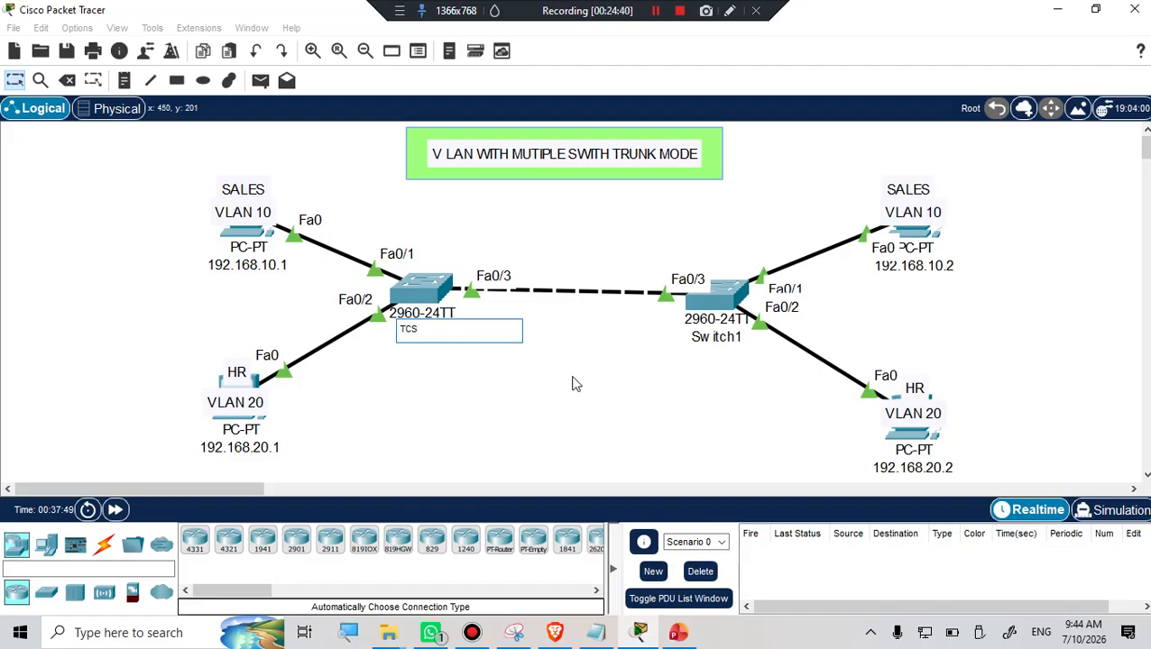
{"action": "key", "text": "Return"}
Rename the Switch1 label in the topology as JAGUAR
{"action": "left_click", "coordinate": [717, 338]}
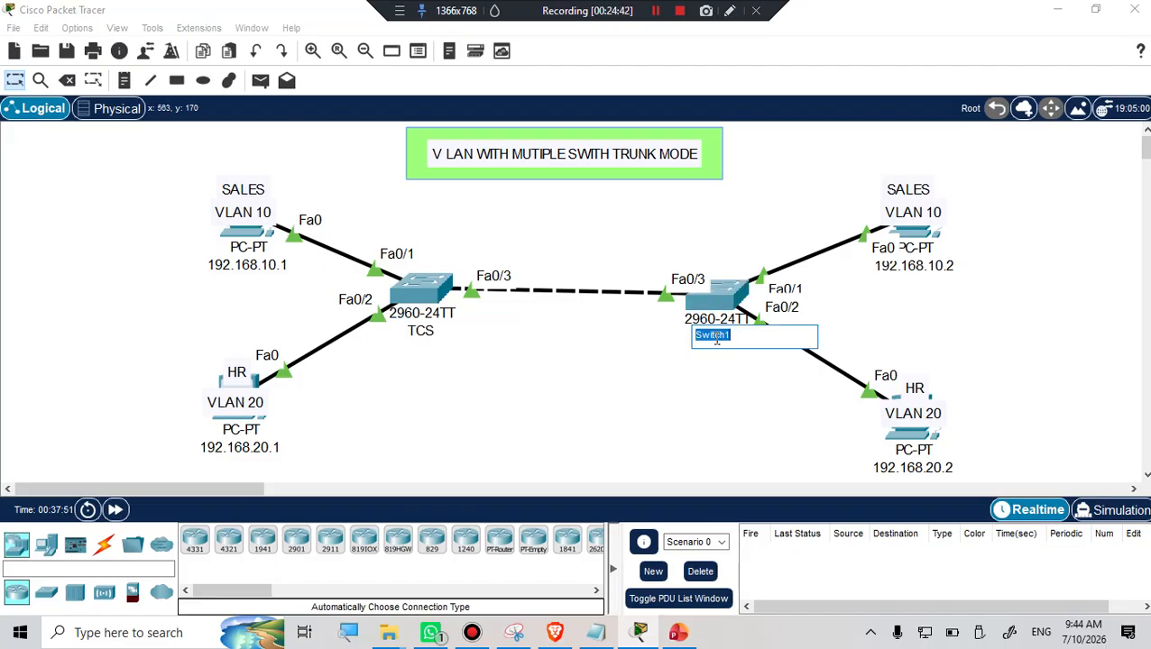
{"action": "type", "text": "TATA"}
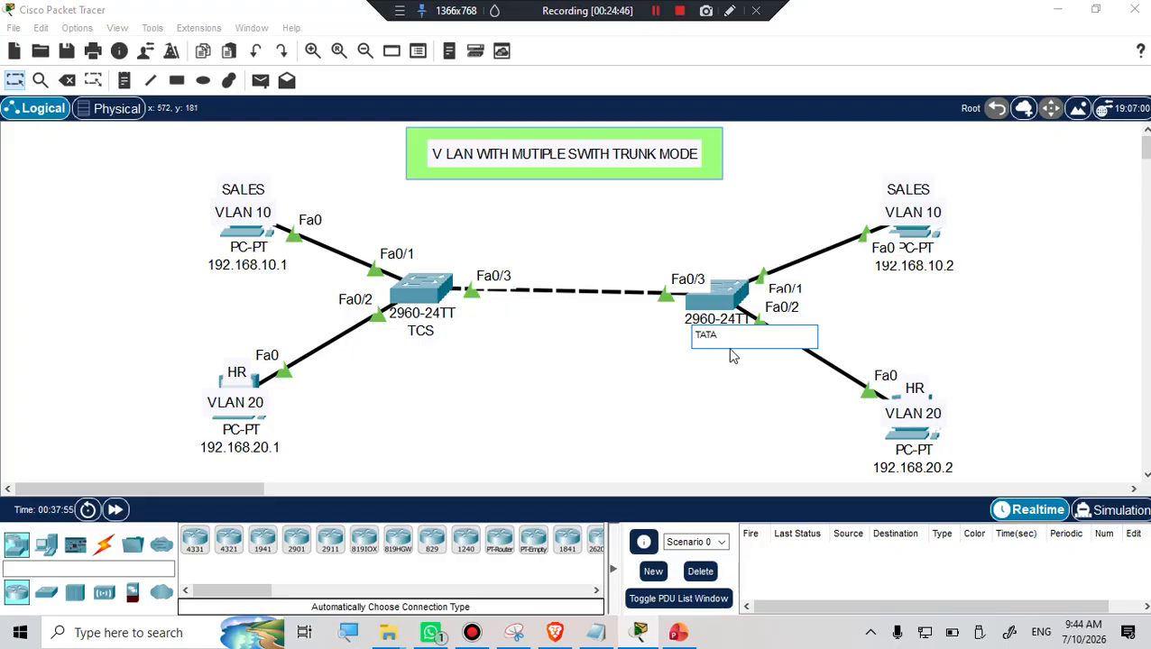
{"action": "left_click_drag", "start_coordinate": [730, 334], "coordinate": [691, 337]}
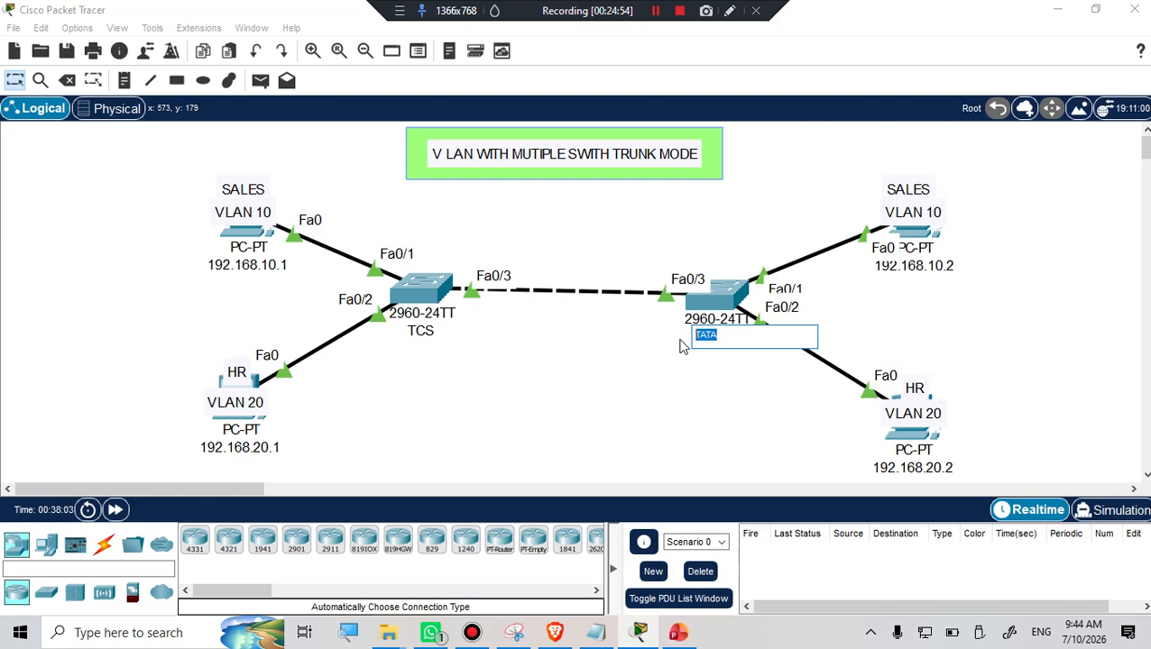
{"action": "type", "text": "JAGUAR"}
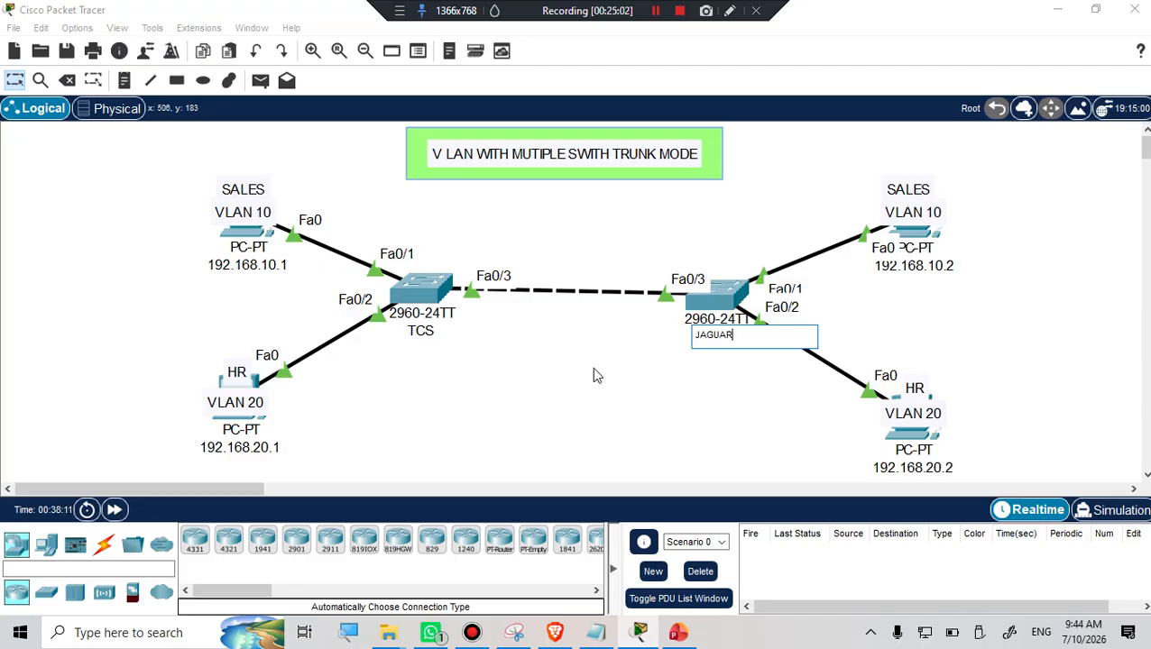
{"action": "left_click", "coordinate": [571, 407]}
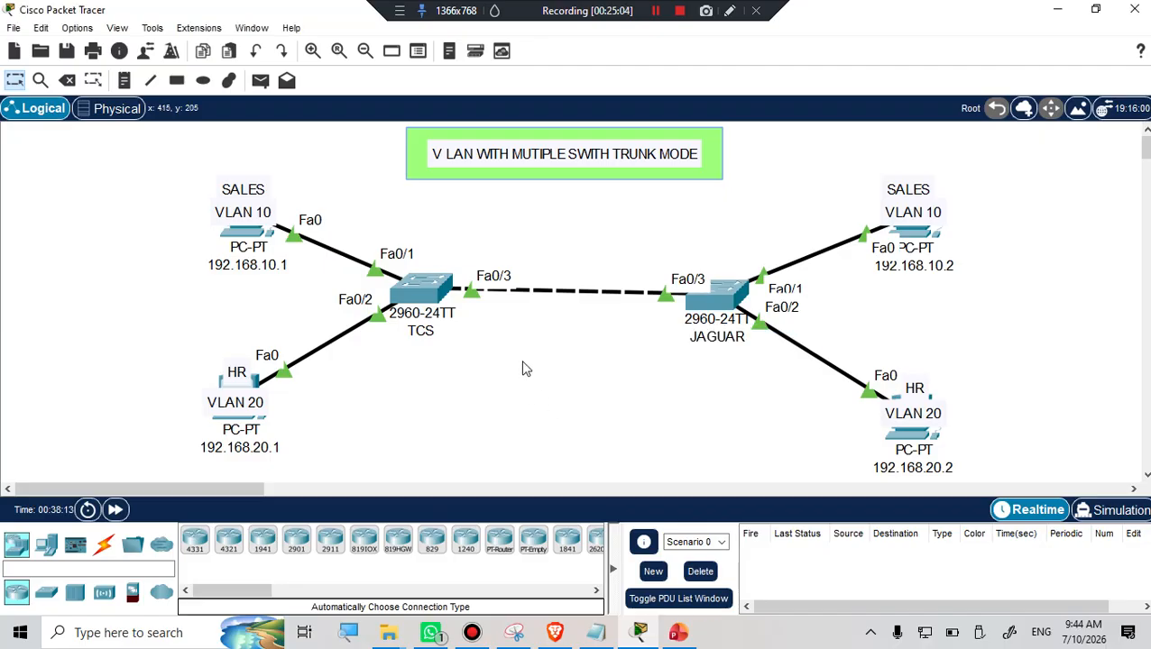
Open the JAGUAR switch's command line, start its console session and magnify the screen
{"action": "left_click", "coordinate": [726, 302]}
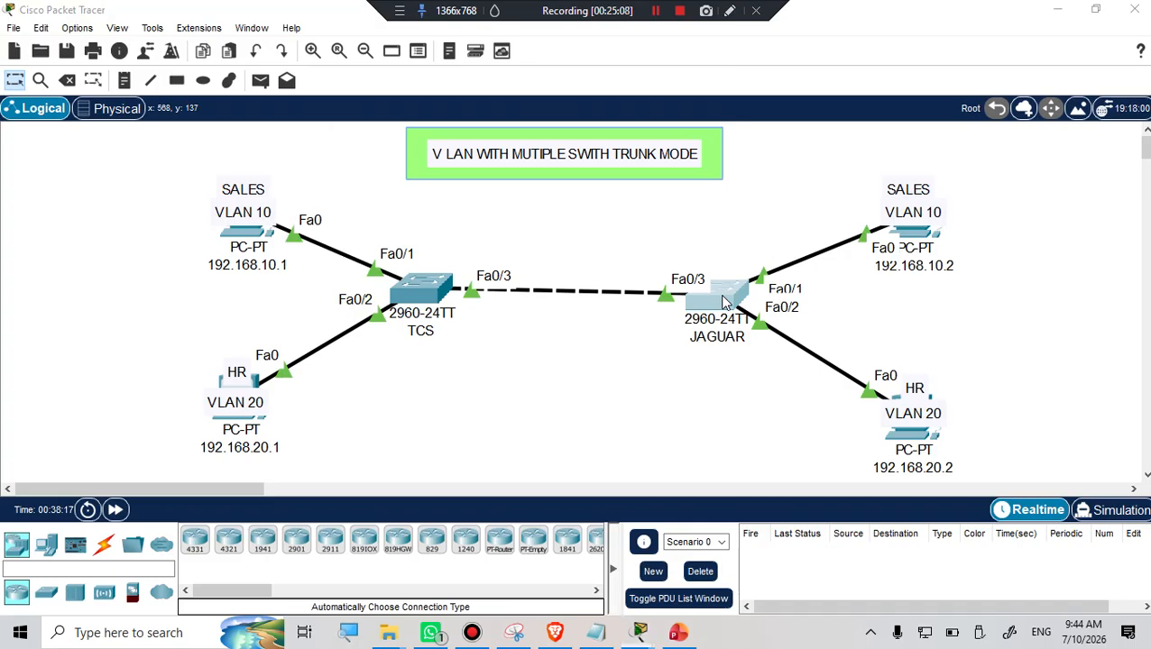
{"action": "left_click_drag", "start_coordinate": [783, 31], "coordinate": [538, 42]}
{"action": "left_click", "coordinate": [467, 75]}
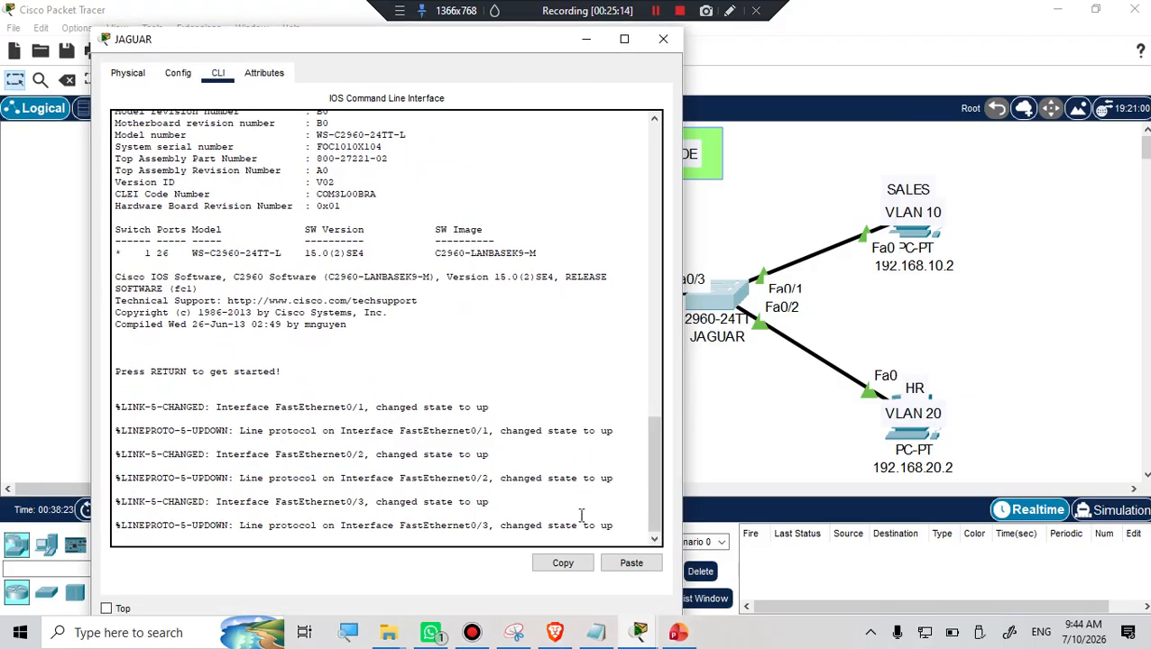
{"action": "key", "text": "Return"}
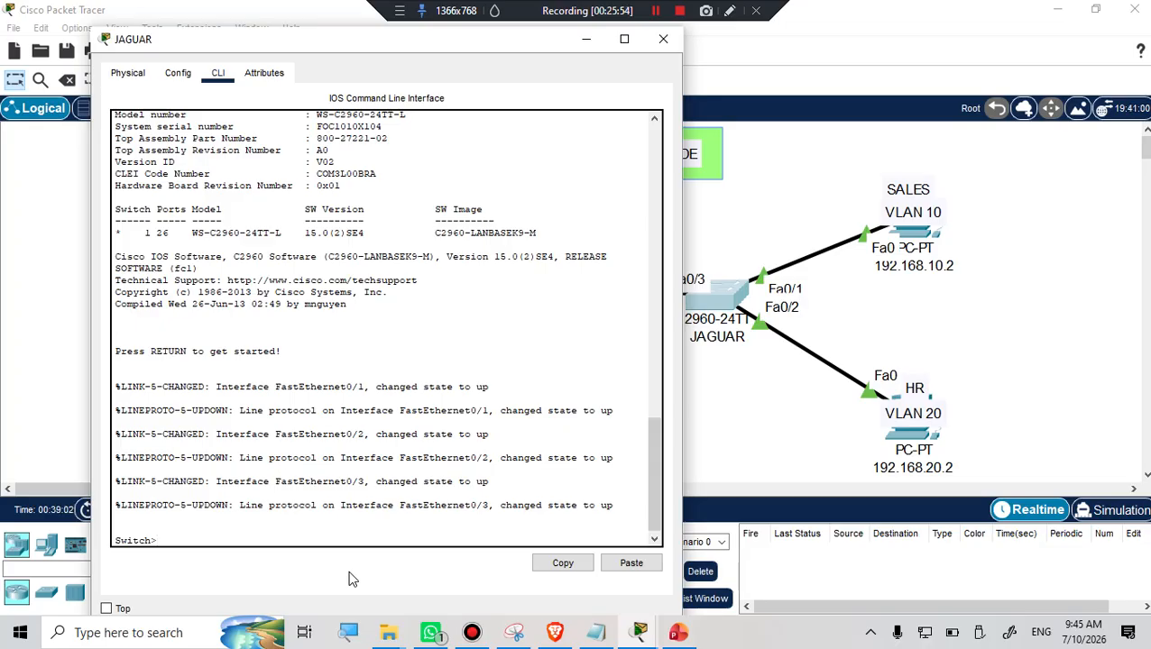
{"action": "left_click", "coordinate": [353, 632]}
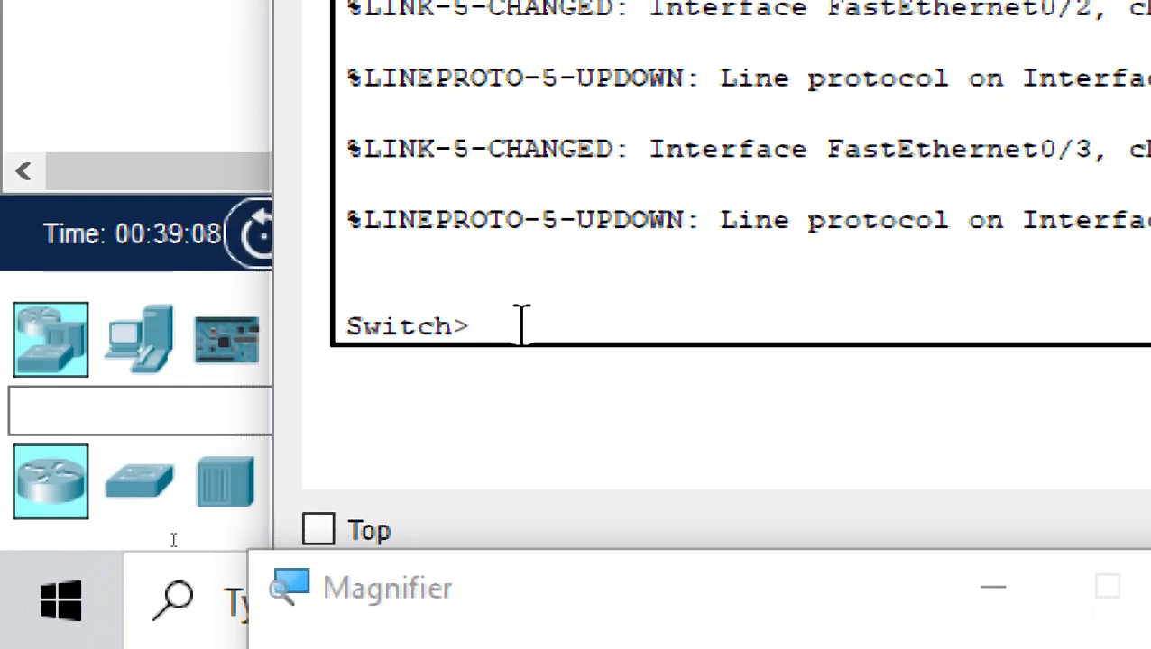
Enter global configuration mode with EN and CONF T, and set the switch's name with HOSTNAME JAGUAR
{"action": "type", "text": "EN"}
{"action": "key", "text": "Return"}
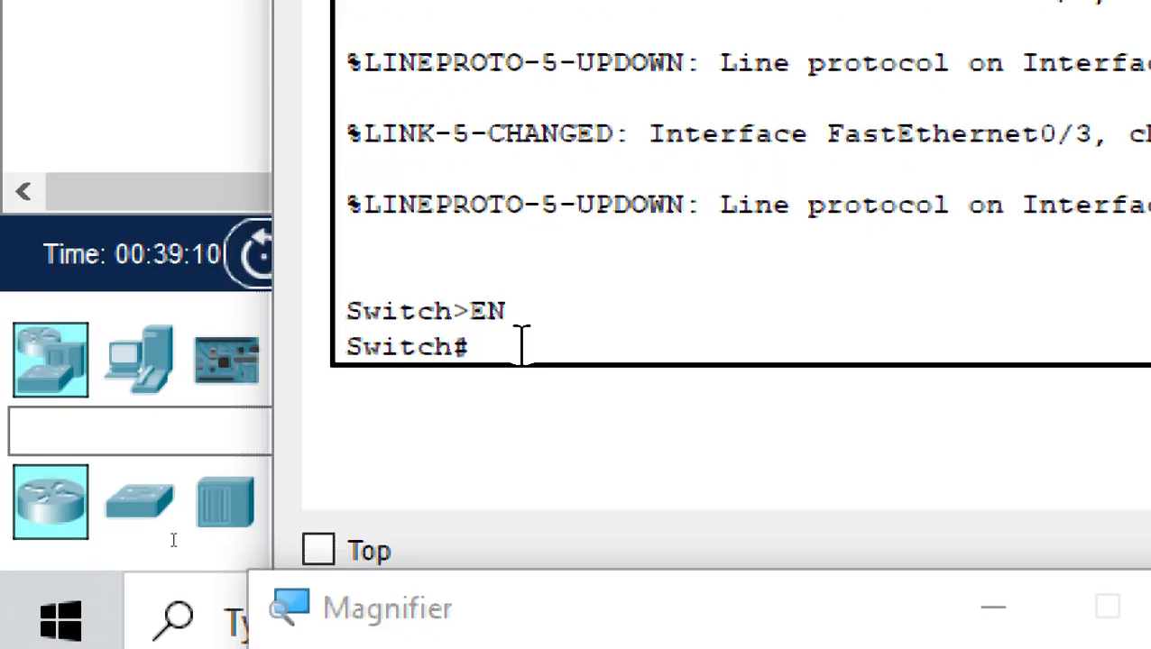
{"action": "type", "text": "CONF T"}
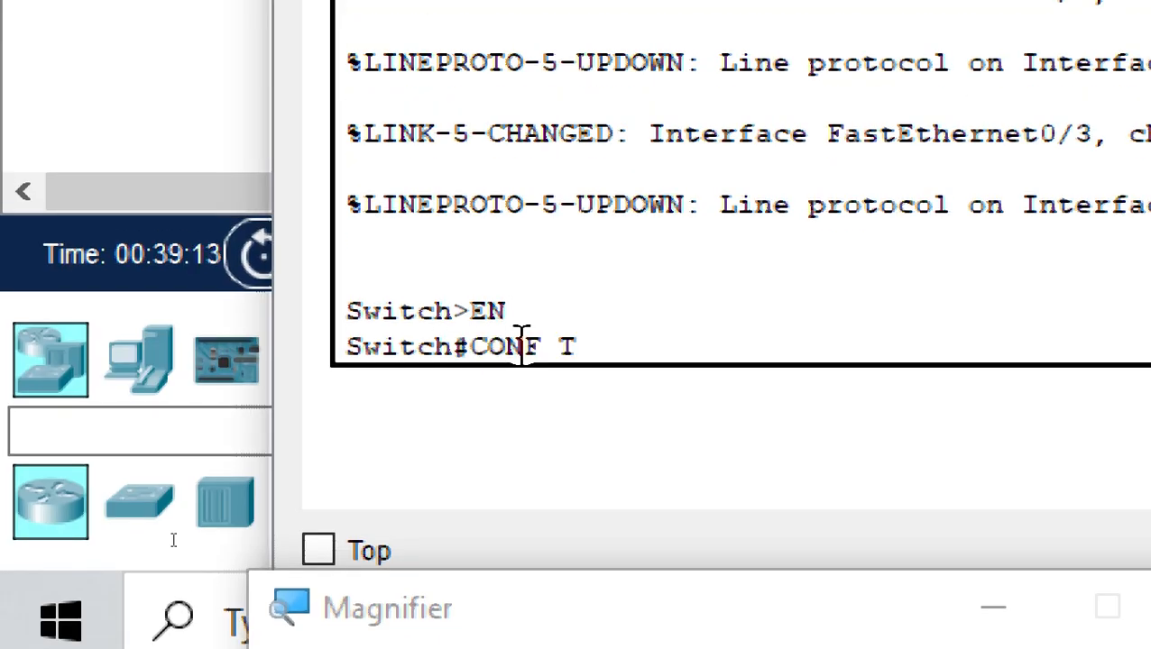
{"action": "key", "text": "Return"}
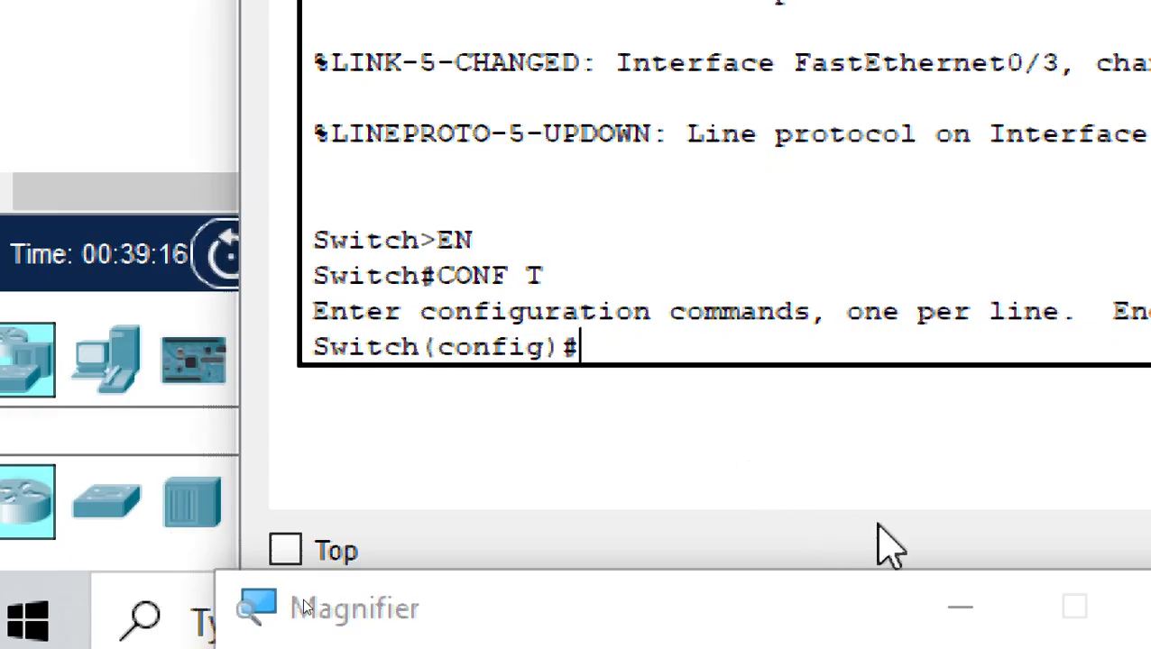
{"action": "type", "text": "HOSTNAME "}
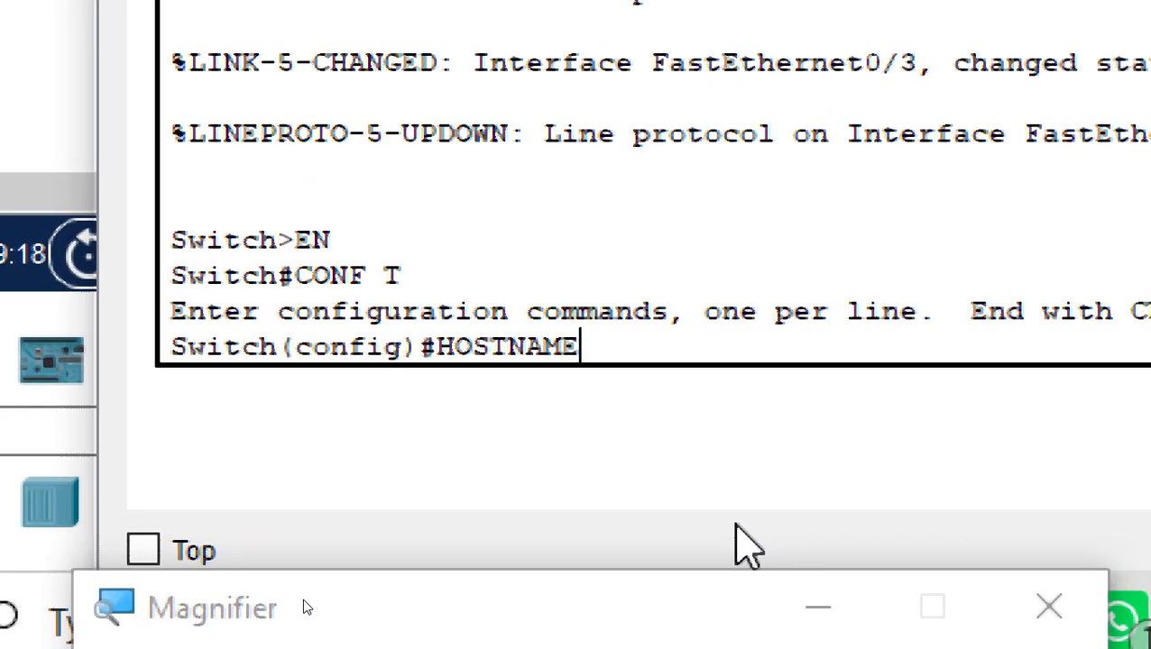
{"action": "type", "text": "JAGUAR"}
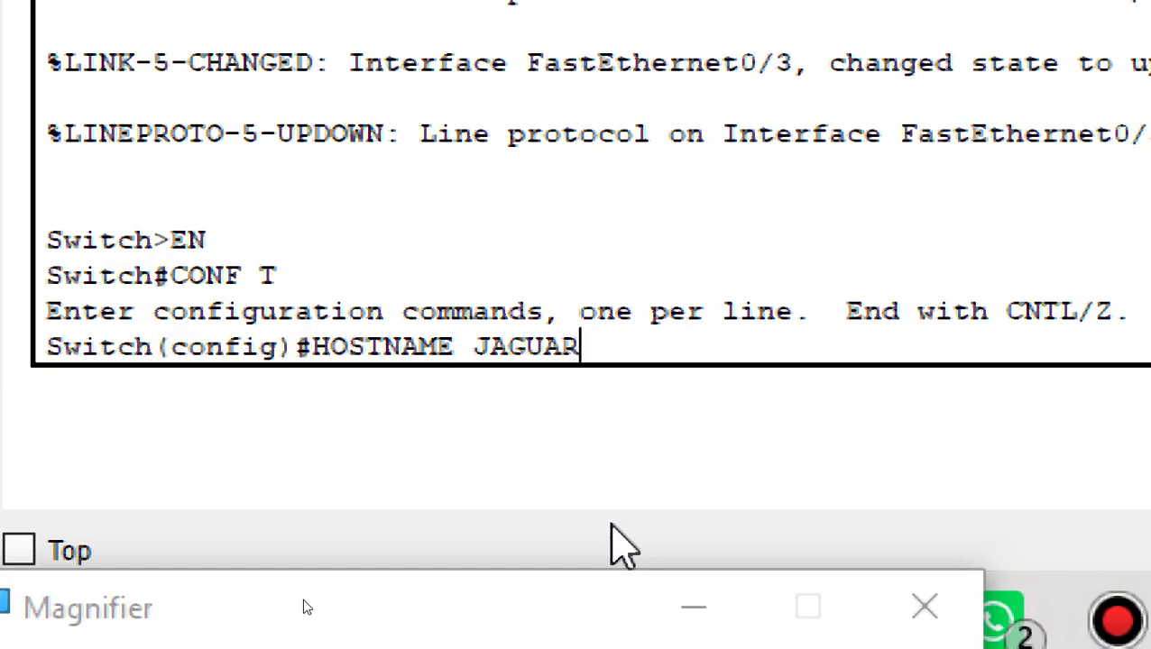
{"action": "key", "text": "Return"}
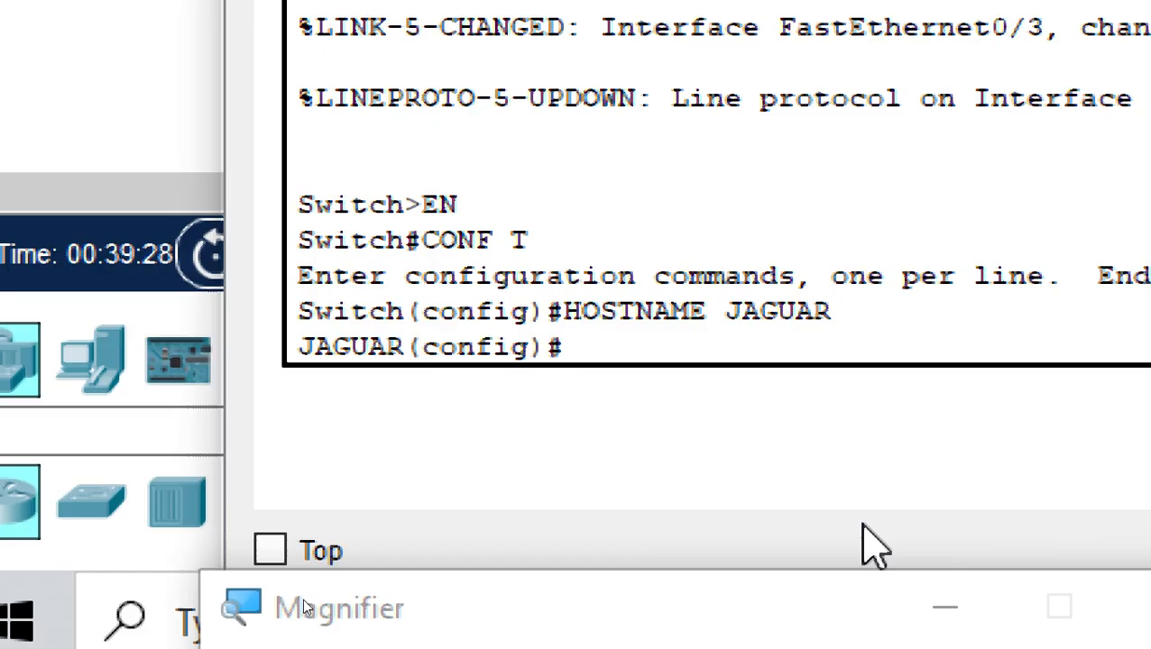
Create VLAN 10 on the JAGUAR switch with VLAN 10 and name it with NAME SALES
{"action": "type", "text": "VLAN "}
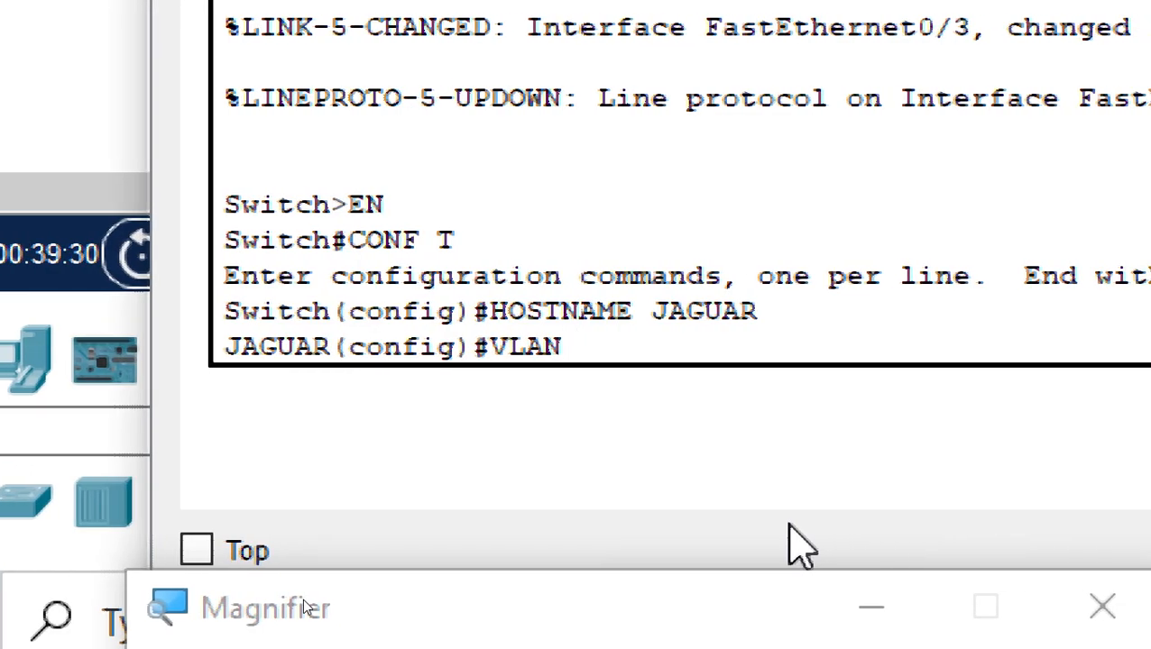
{"action": "type", "text": "10"}
{"action": "key", "text": "Return"}
{"action": "type", "text": "NAME "}
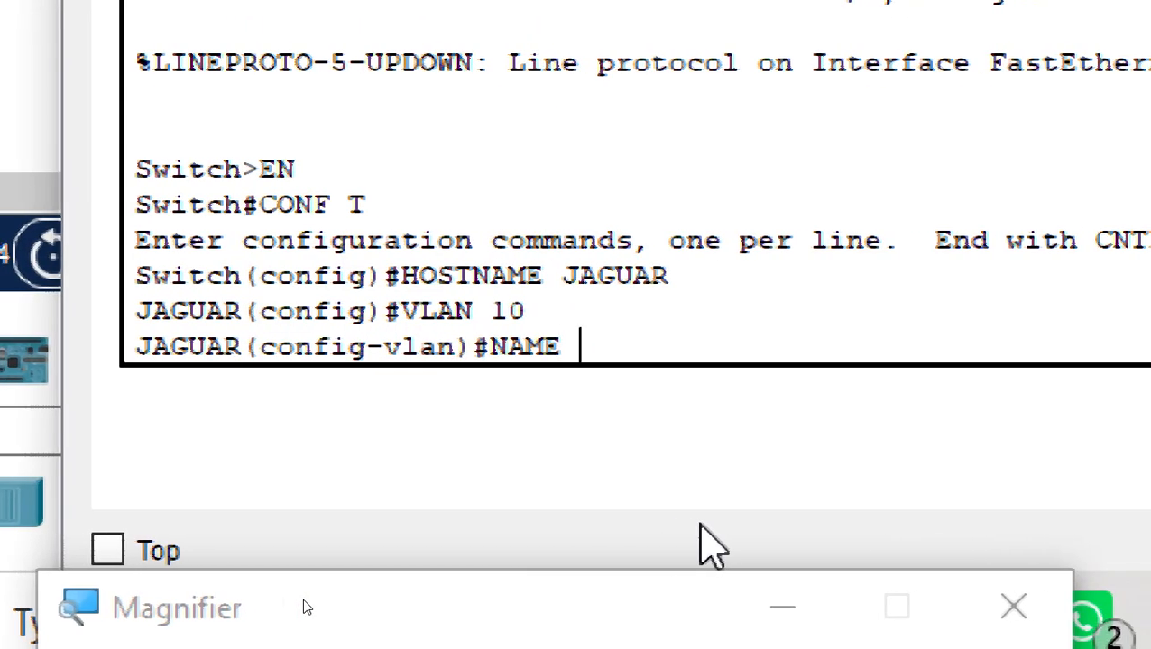
{"action": "type", "text": "SALES"}
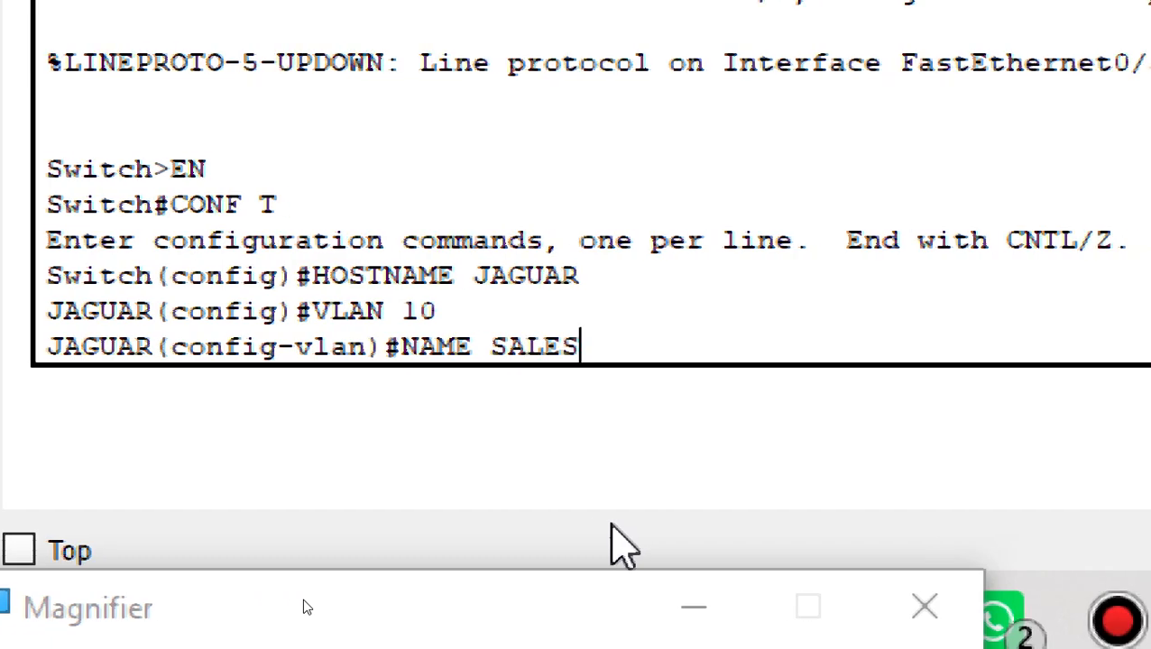
{"action": "key", "text": "Return"}
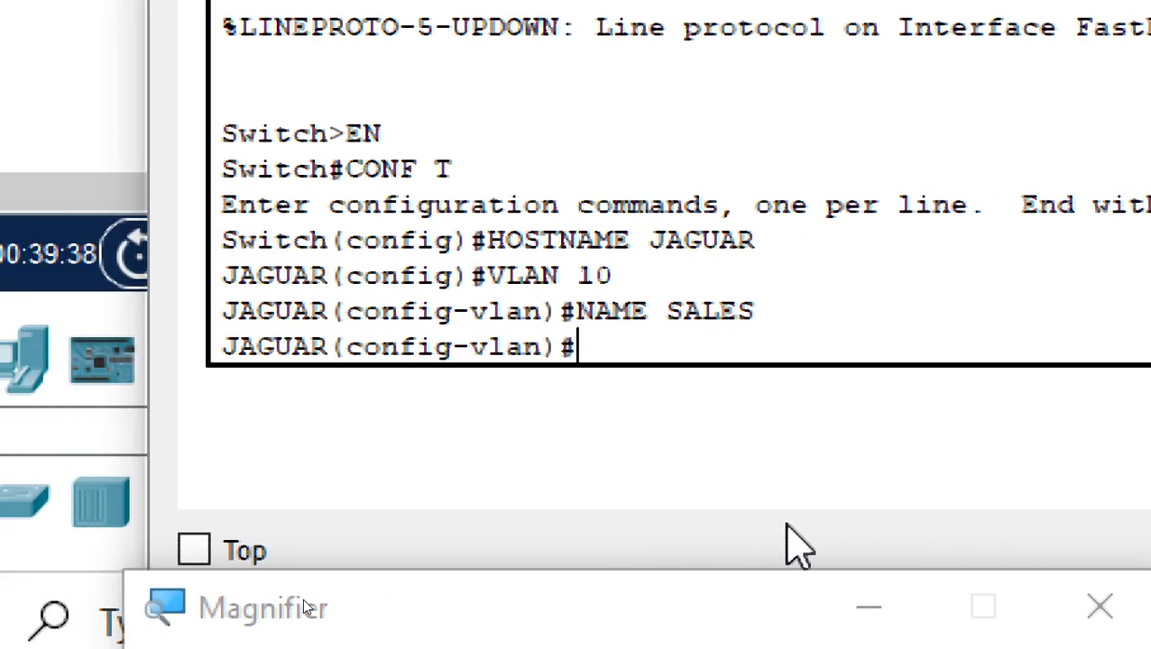
Create VLAN 20 on the JAGUAR switch with VLAN 20 and name it with NAME HR
{"action": "type", "text": "VALAN 20"}
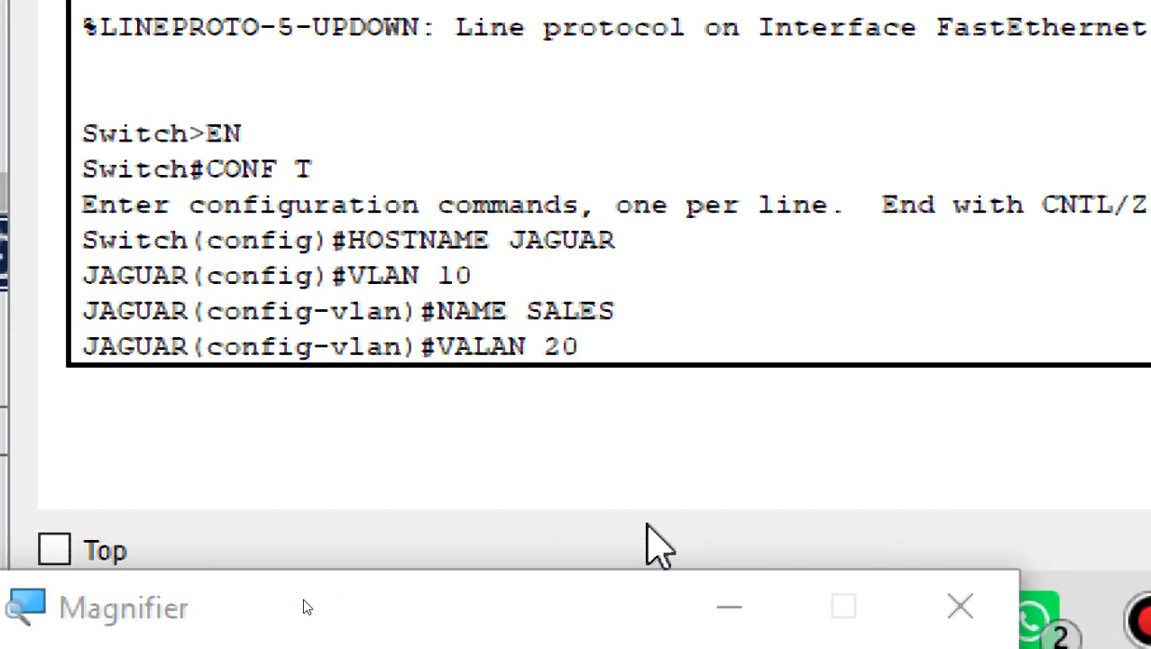
{"action": "key", "text": "Return"}
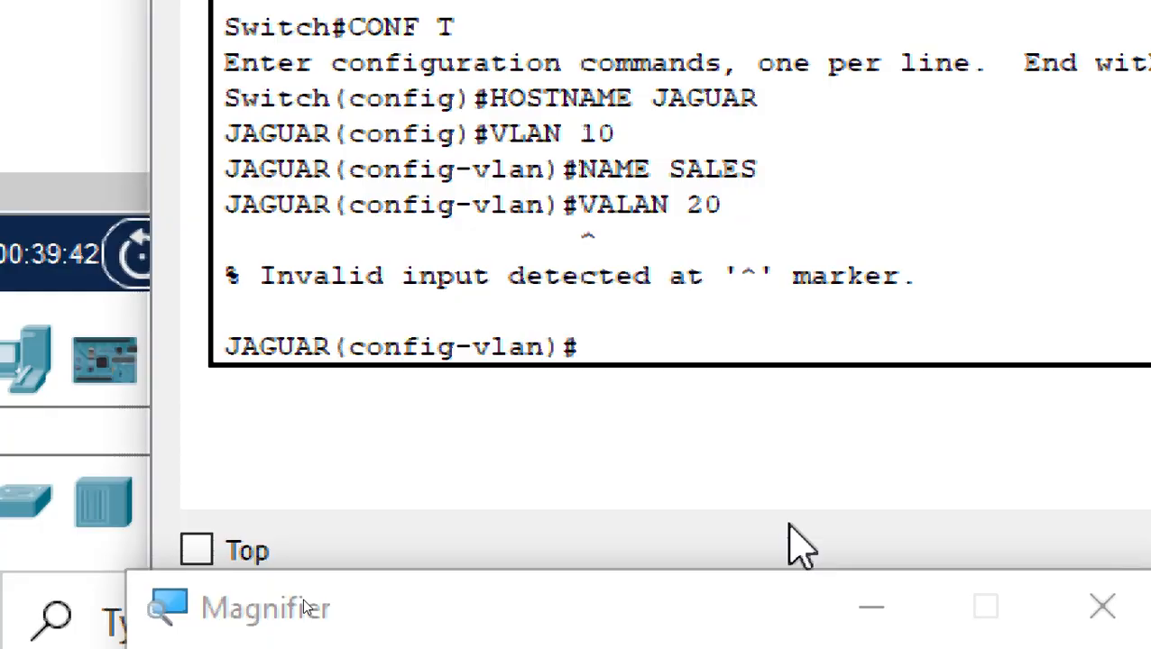
{"action": "type", "text": "VLAN"}
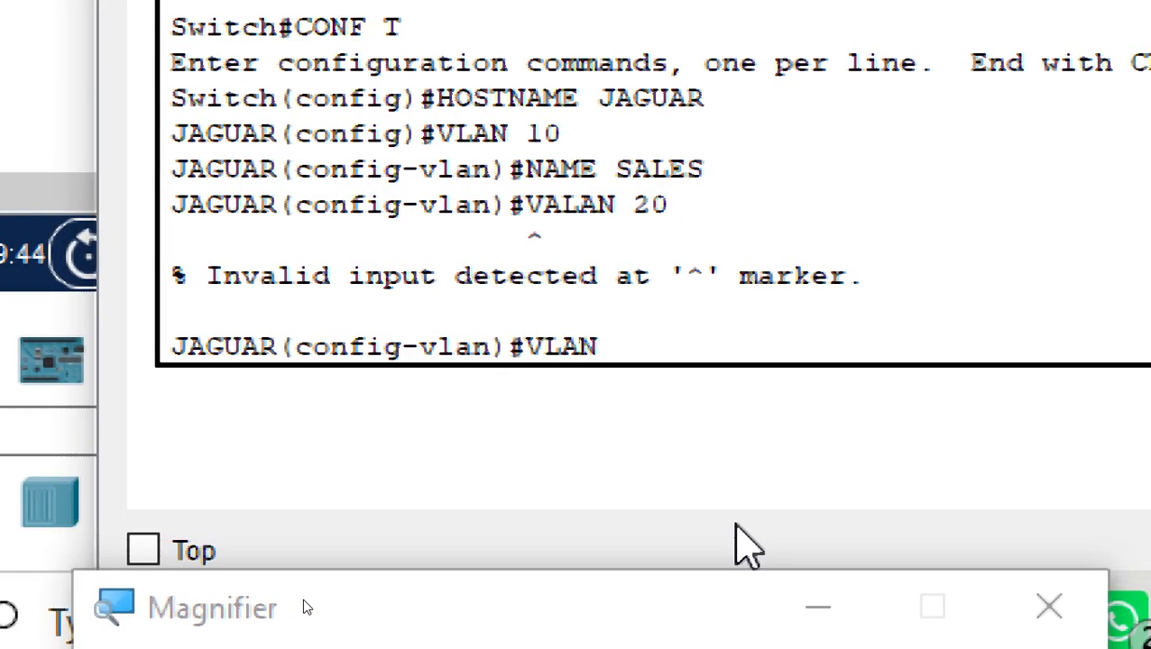
{"action": "type", "text": " 20"}
{"action": "key", "text": "Return"}
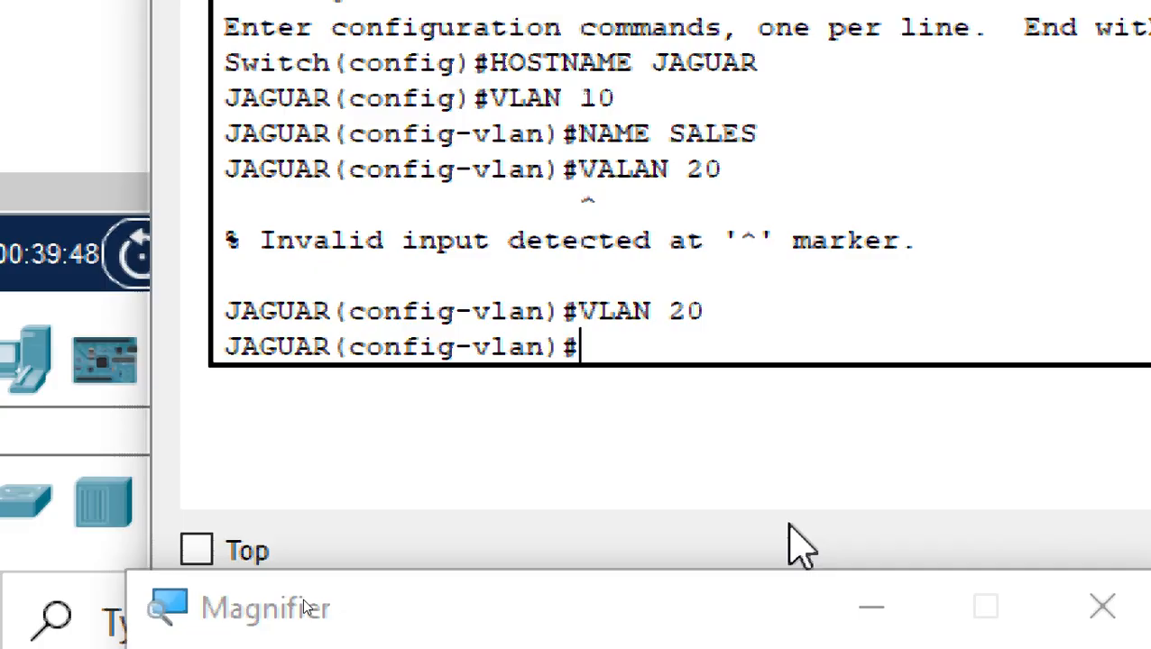
{"action": "type", "text": "NAME"}
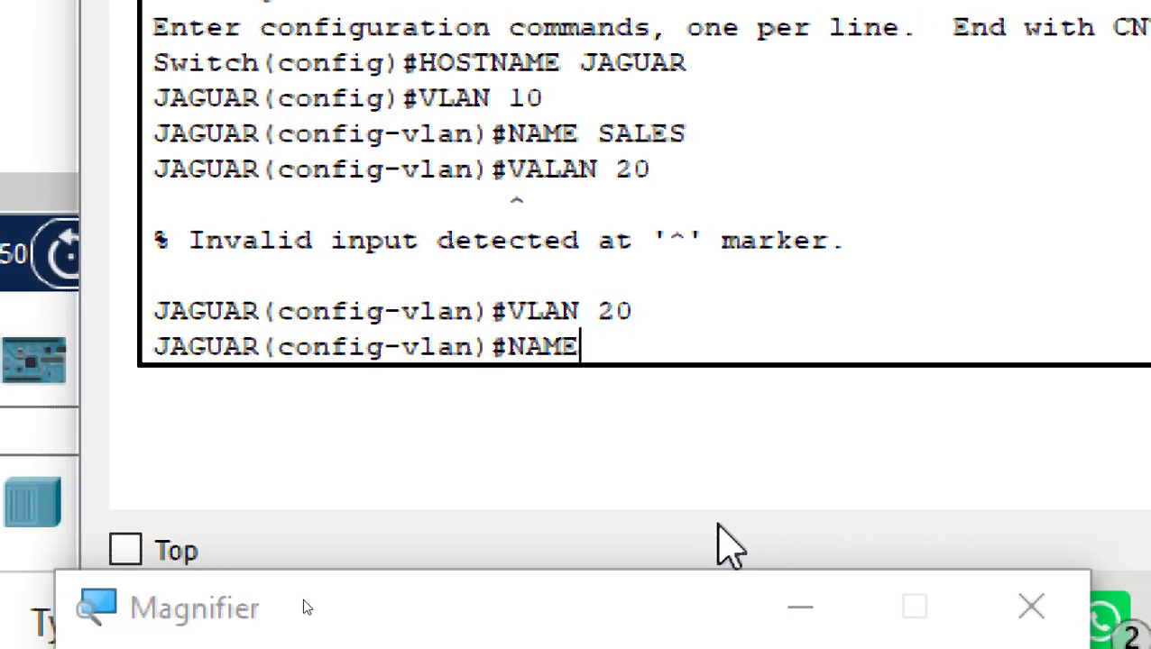
{"action": "type", "text": " HR"}
{"action": "key", "text": "Return"}
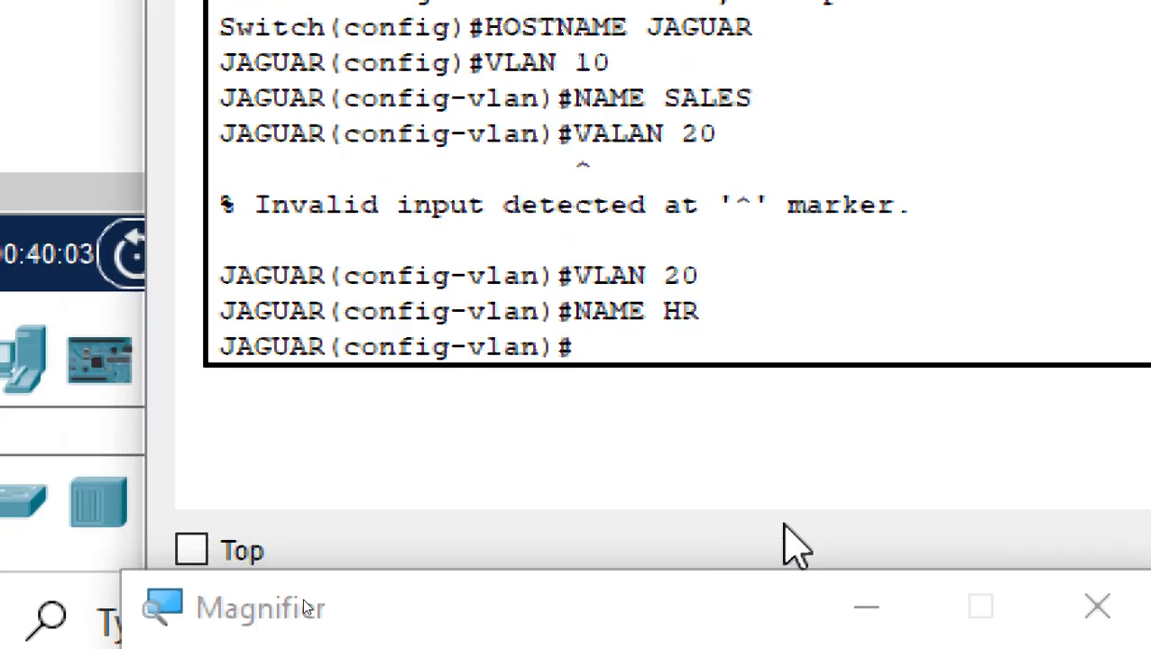
Enter interface configuration on the JAGUAR switch with INT FA0/1 and set the port to access mode with SWITCHPORT MODE ACCESS
{"action": "type", "text": "INT"}
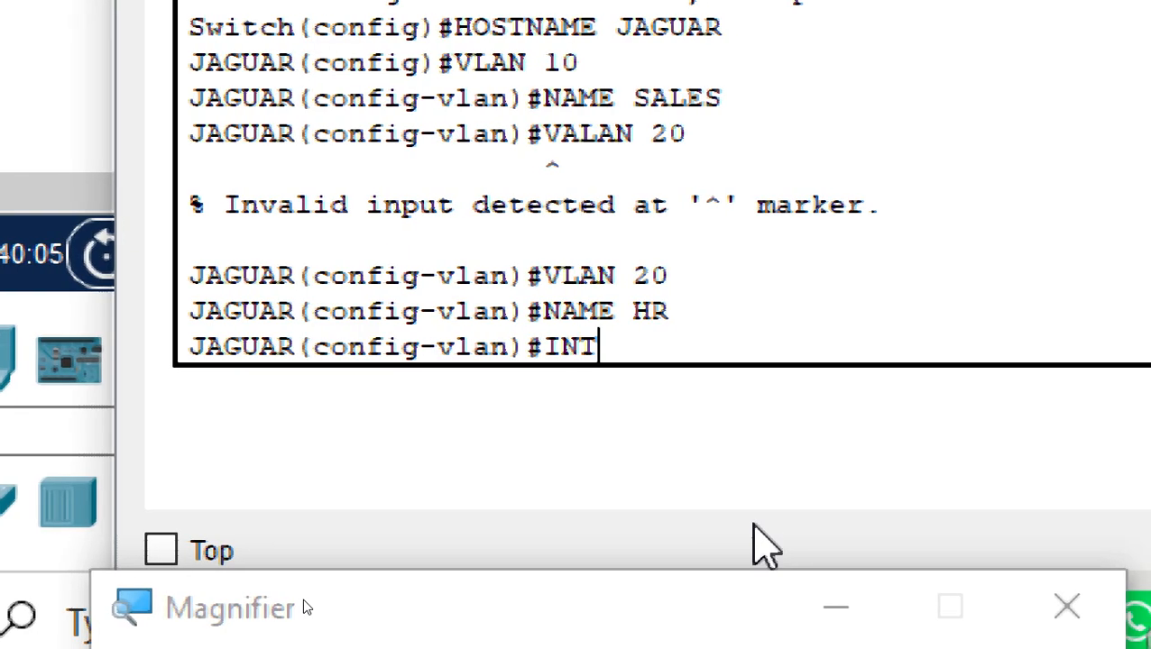
{"action": "type", "text": " FA0/1"}
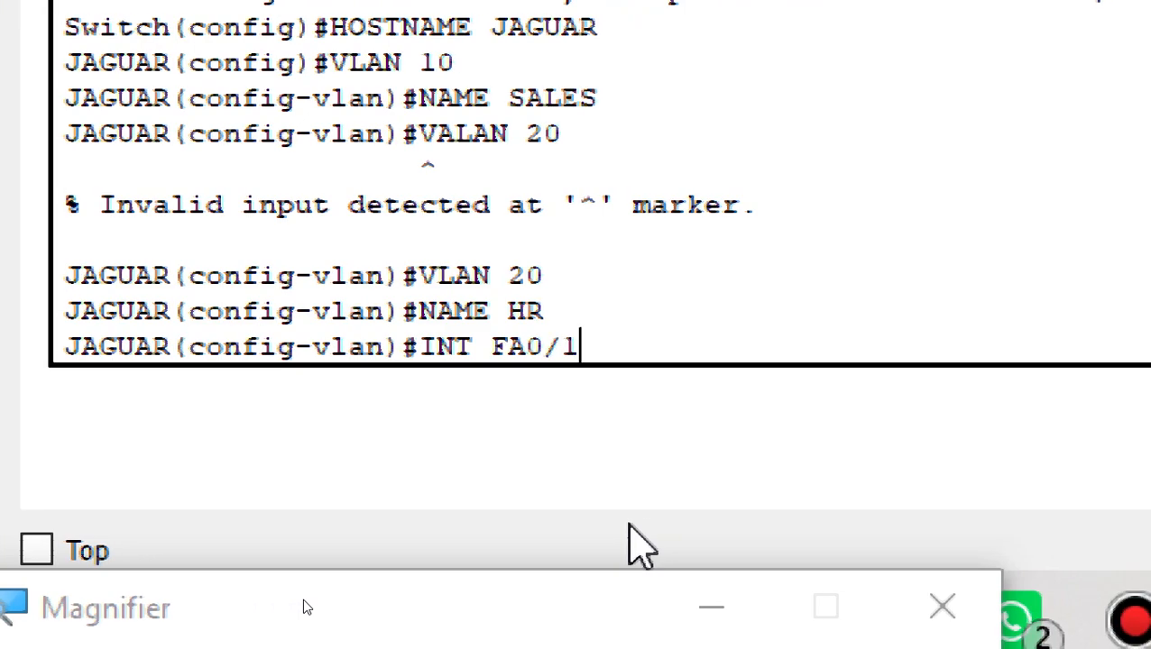
{"action": "key", "text": "Return"}
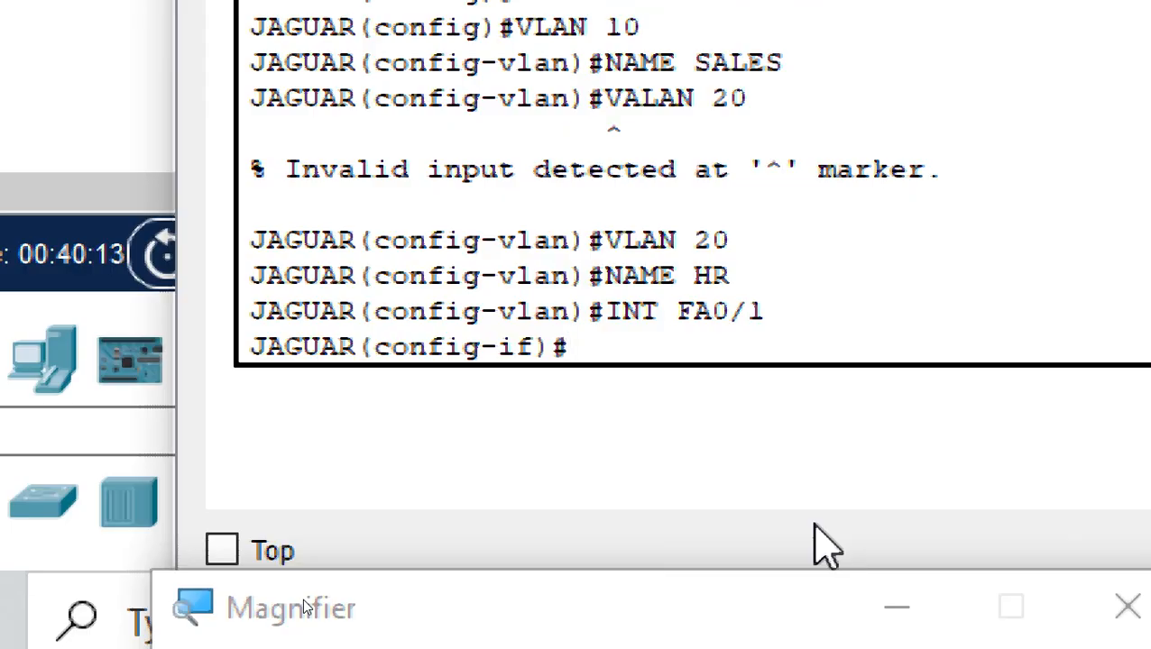
{"action": "type", "text": "S"}
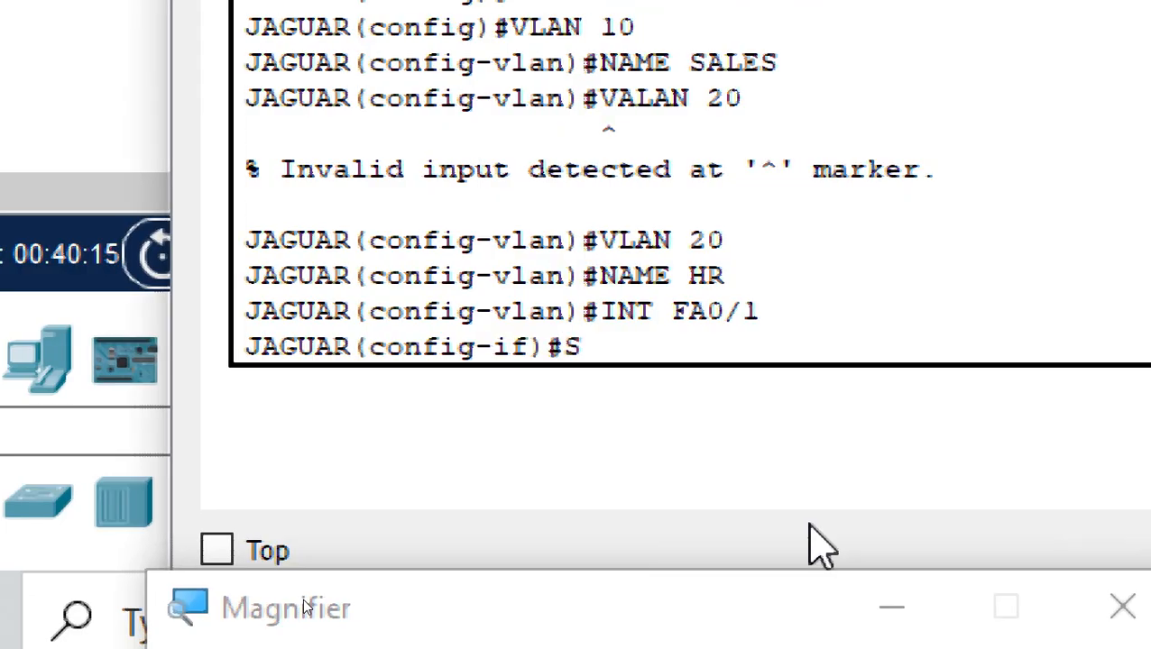
{"action": "type", "text": "WITCHPO"}
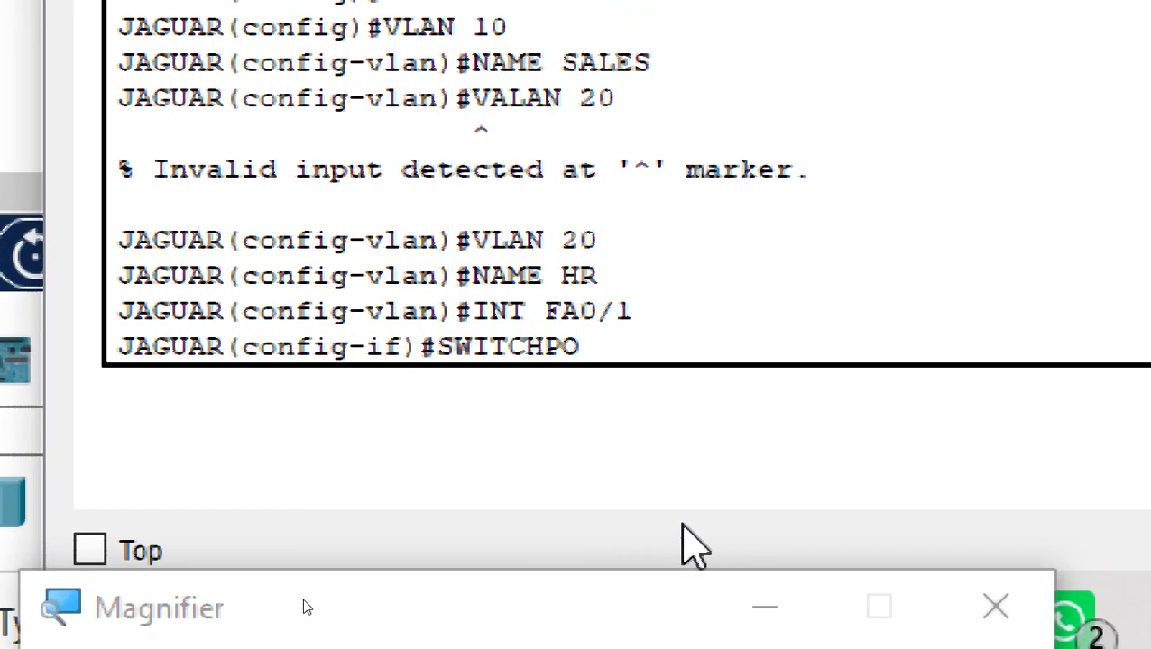
{"action": "type", "text": "RT MOD"}
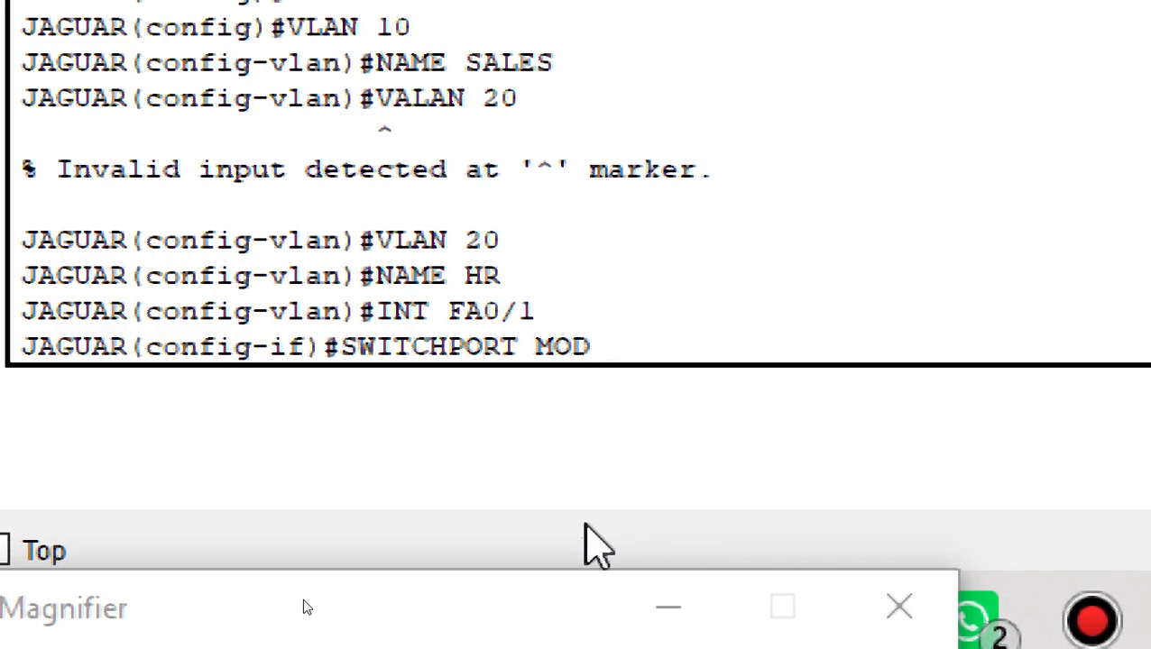
{"action": "type", "text": "E ACCESS"}
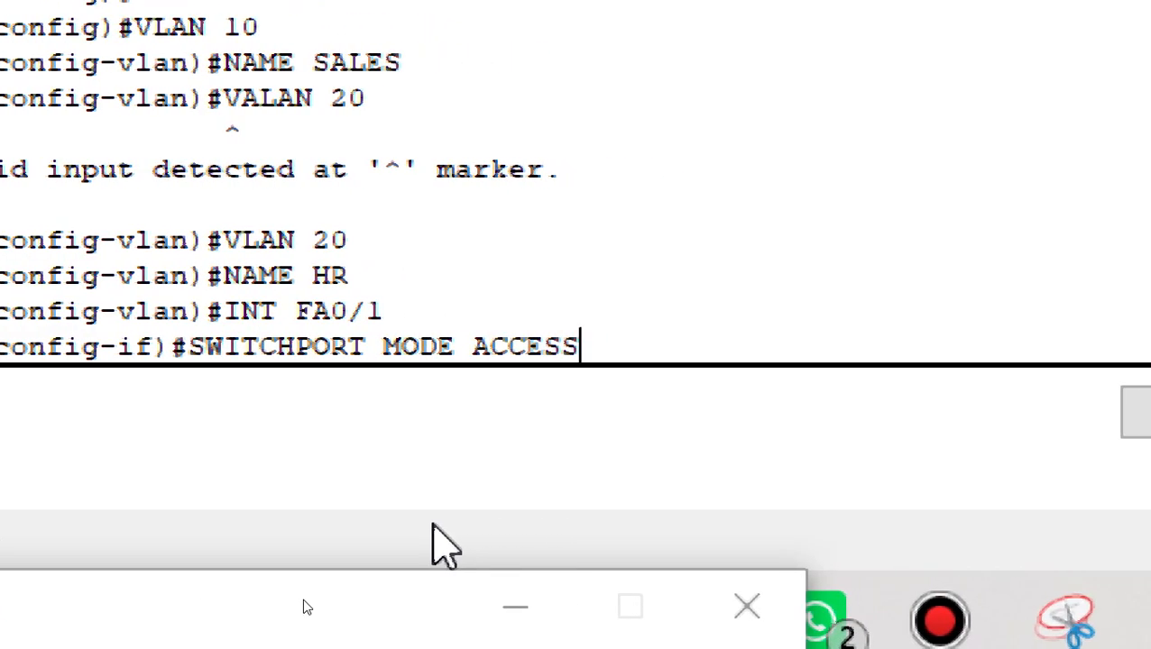
{"action": "key", "text": "Return"}
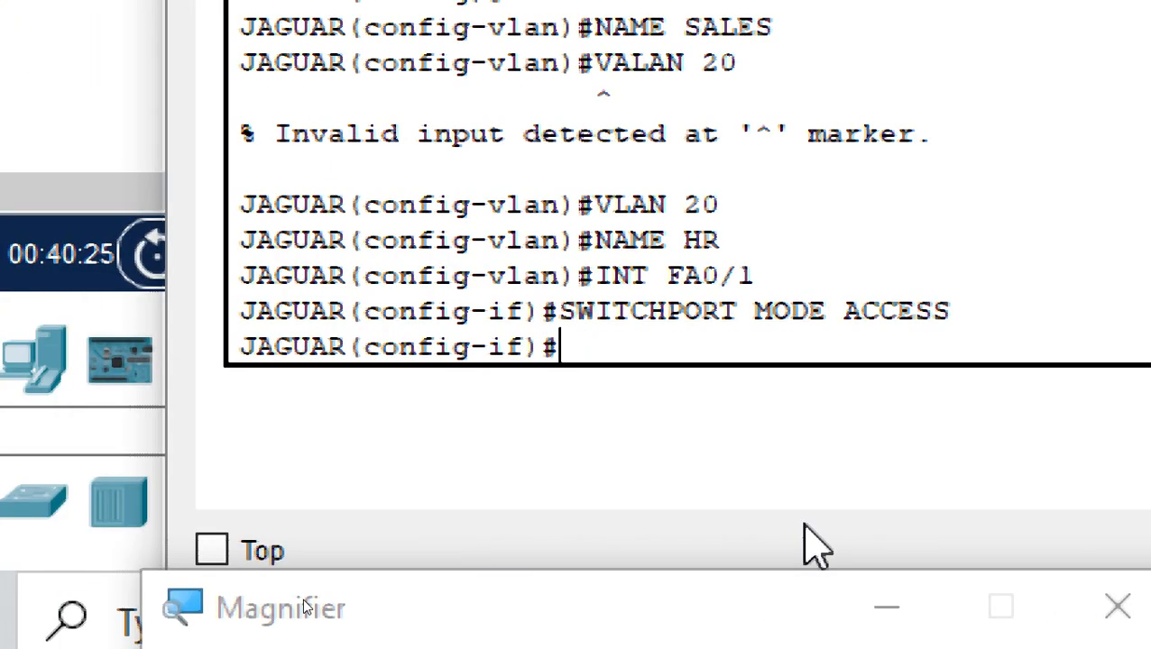
Assign port FA0/1 of the JAGUAR switch to VLAN 10 with SWITCHPORT ACCESS VLAN 10
{"action": "type", "text": "SW"}
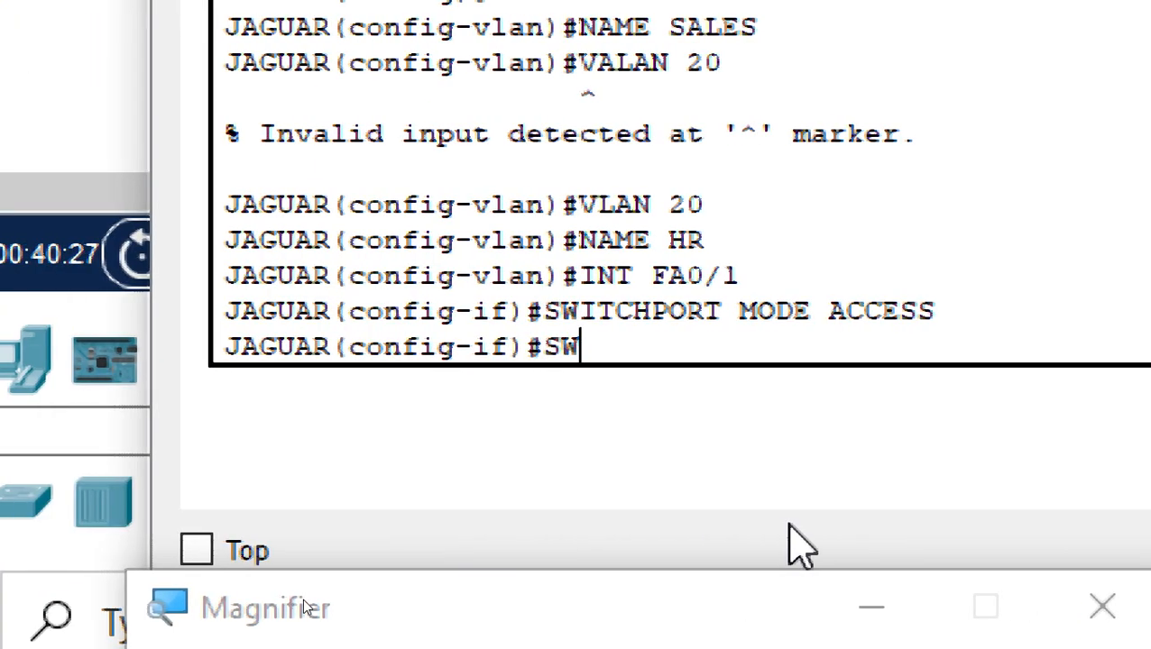
{"action": "type", "text": "ITCHP"}
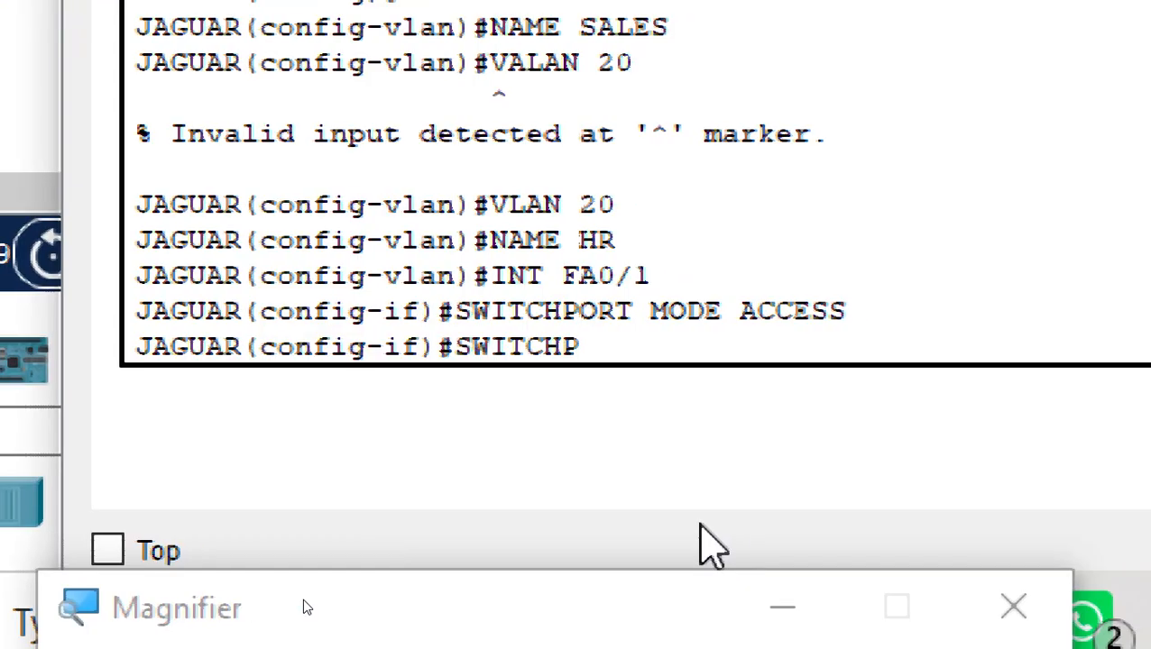
{"action": "type", "text": "OR"}
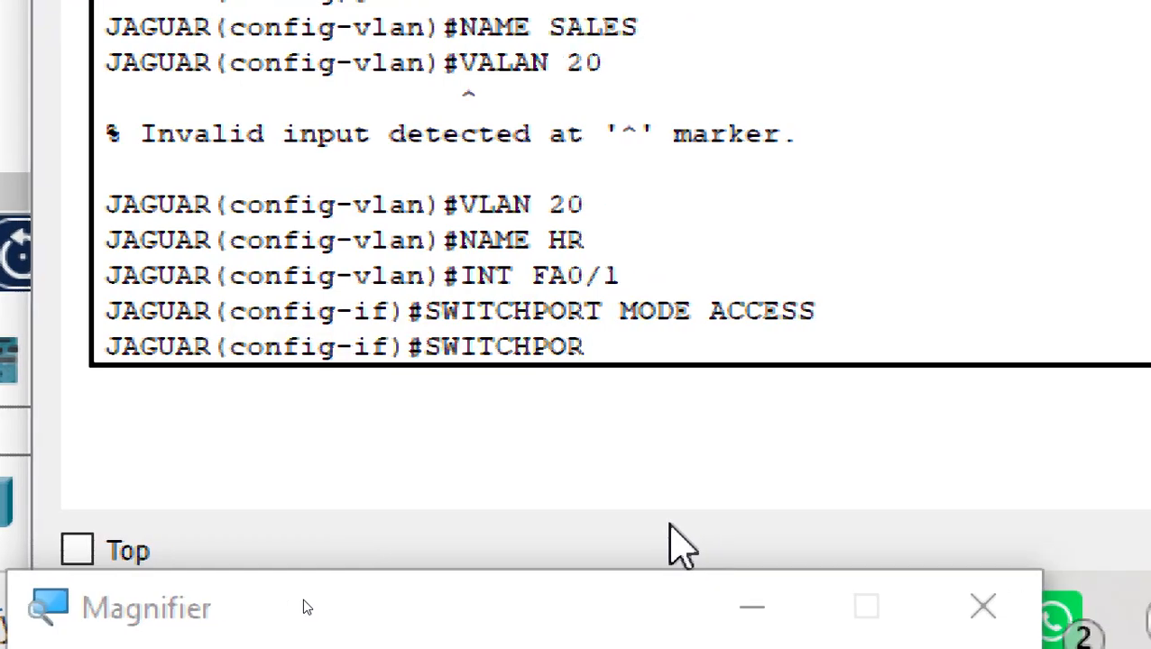
{"action": "type", "text": "T ACCE"}
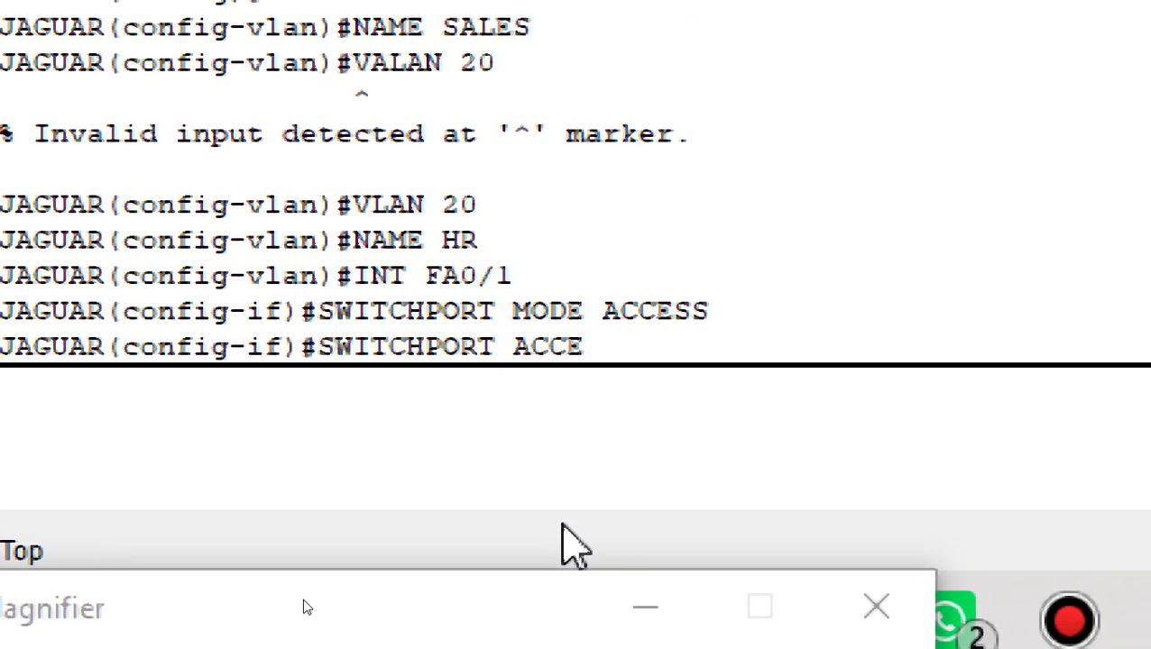
{"action": "type", "text": "SS VLAN 10"}
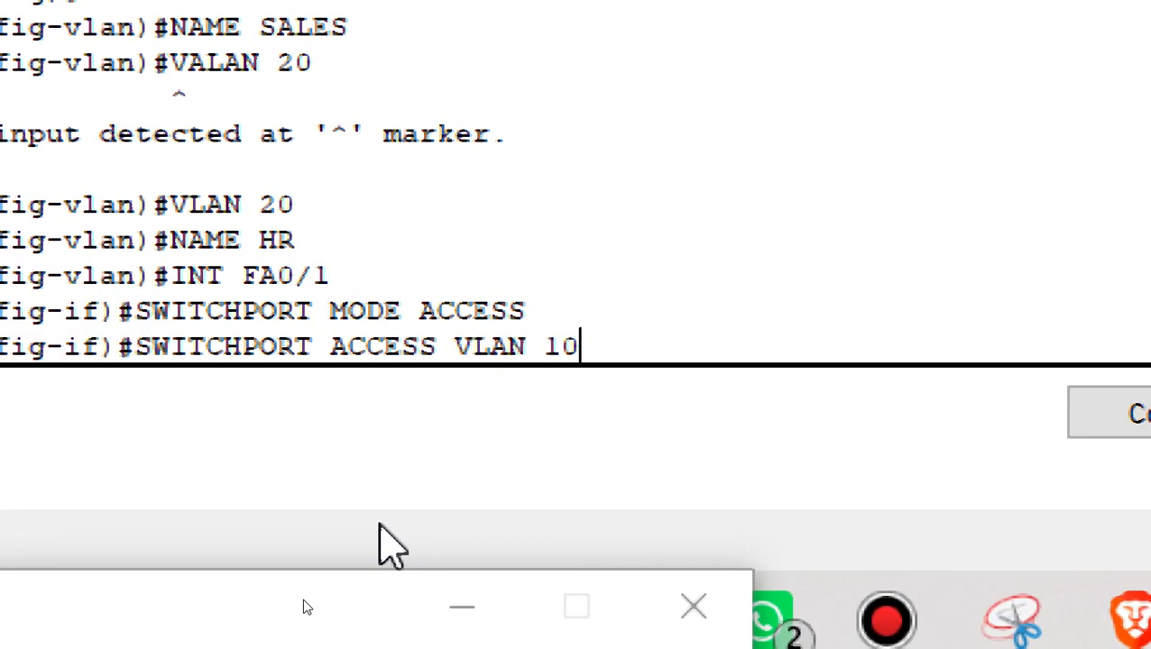
{"action": "key", "text": "Return"}
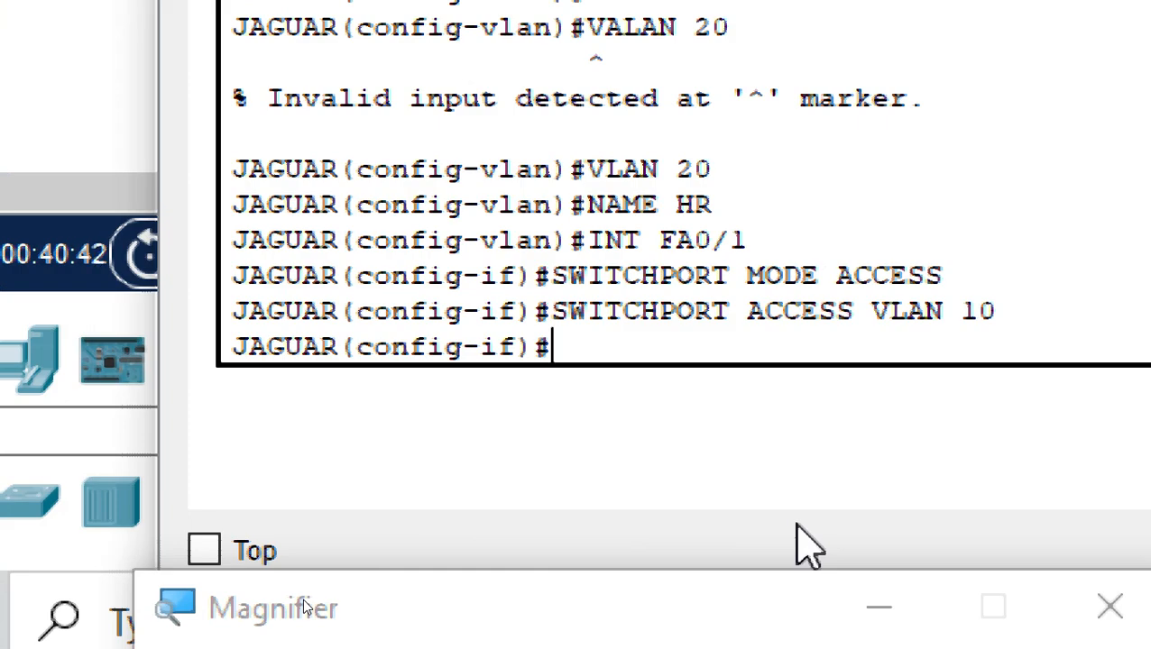
Switch to the second port with INT FA0/2 and put it in access mode with SWITCHPORT MODE ACCESS
{"action": "key", "text": "Up"}
{"action": "key", "text": "Up"}
{"action": "key", "text": "Up"}
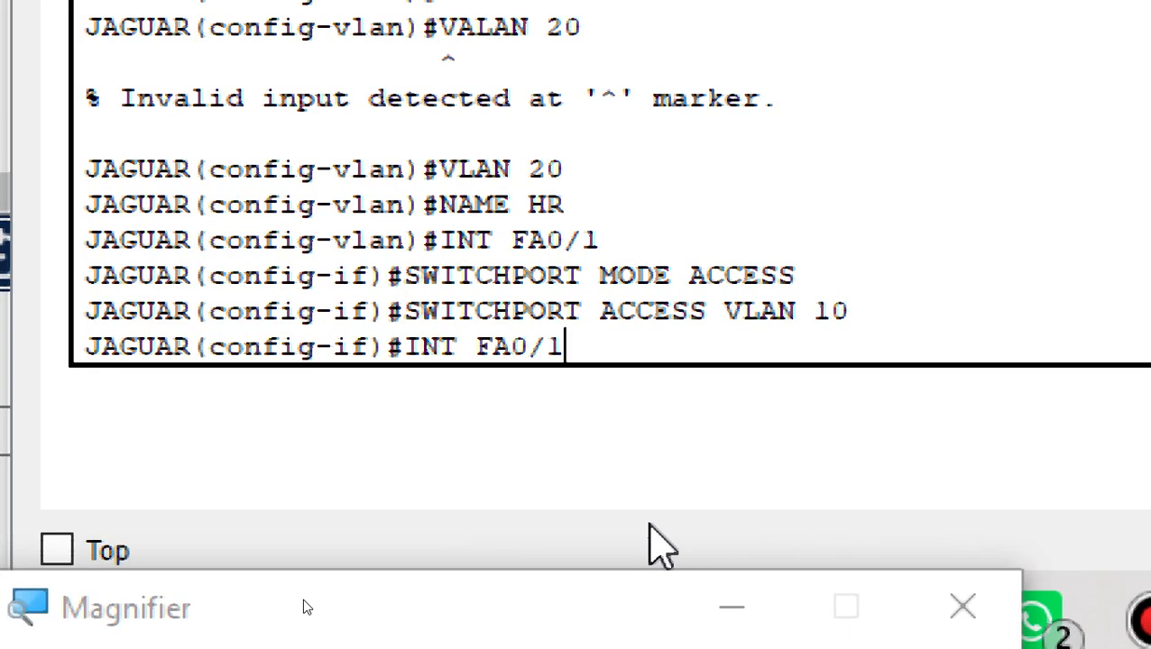
{"action": "key", "text": "BackSpace"}
{"action": "type", "text": "2"}
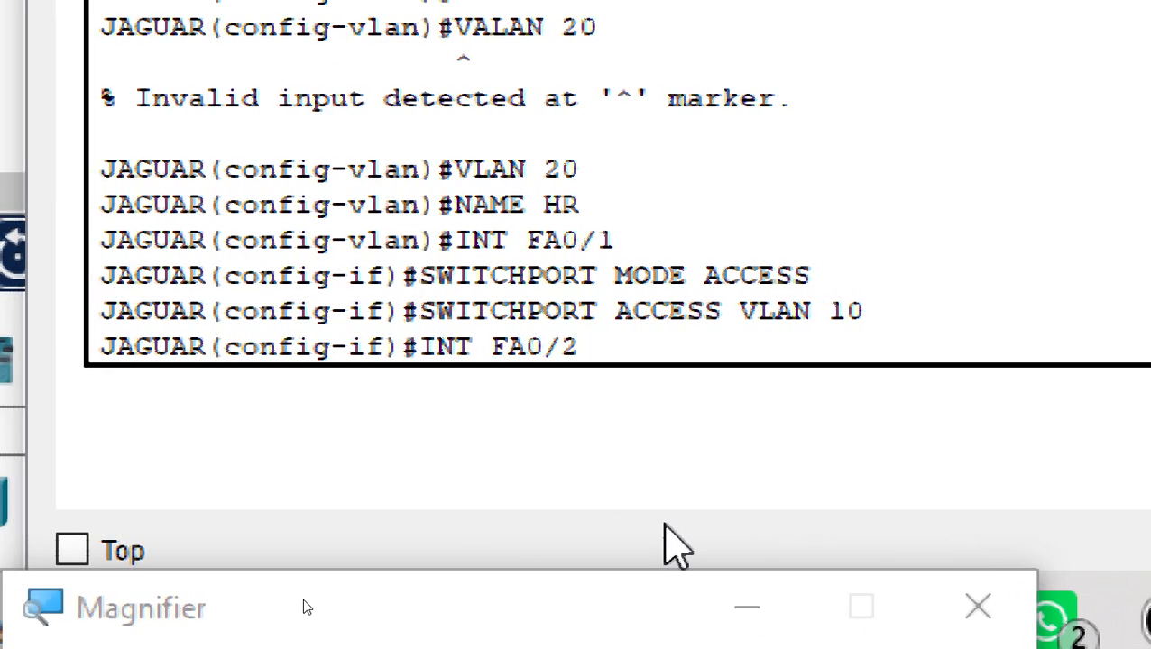
{"action": "key", "text": "Return"}
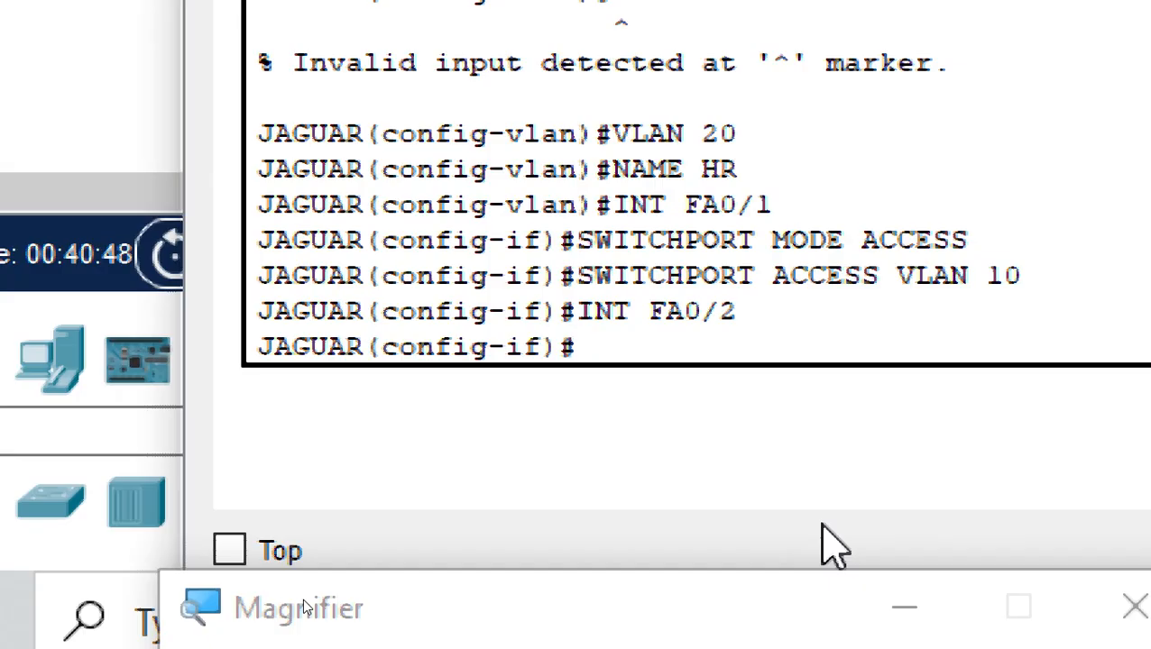
{"action": "key", "text": "Up"}
{"action": "key", "text": "Up"}
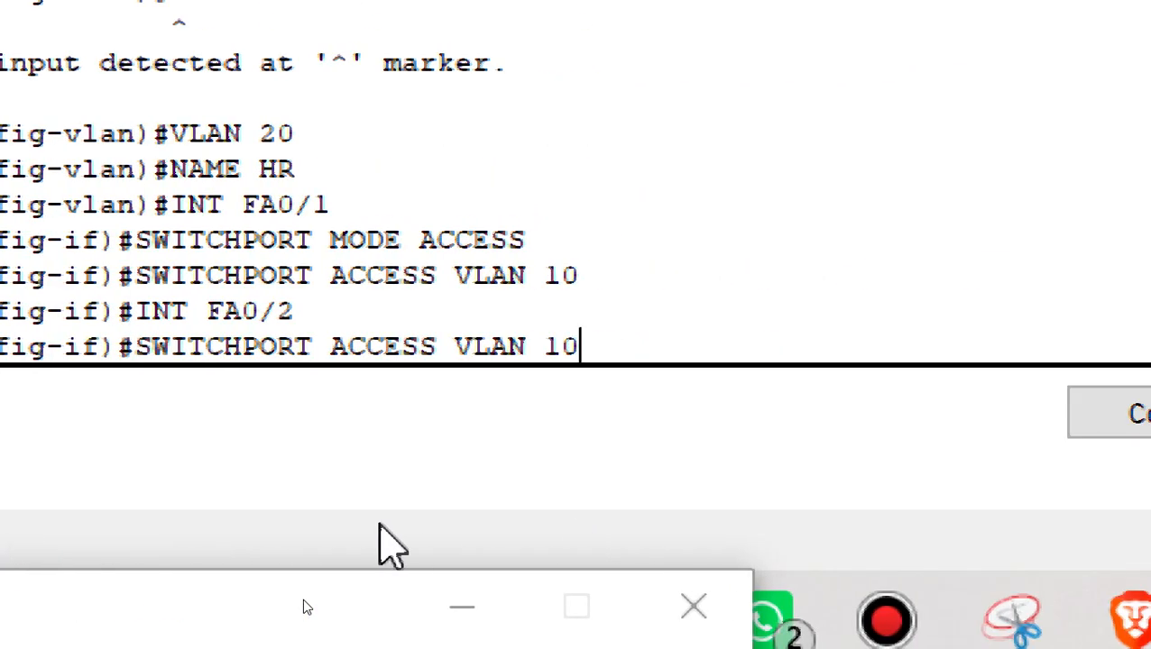
{"action": "key", "text": "Up"}
{"action": "key", "text": "Return"}
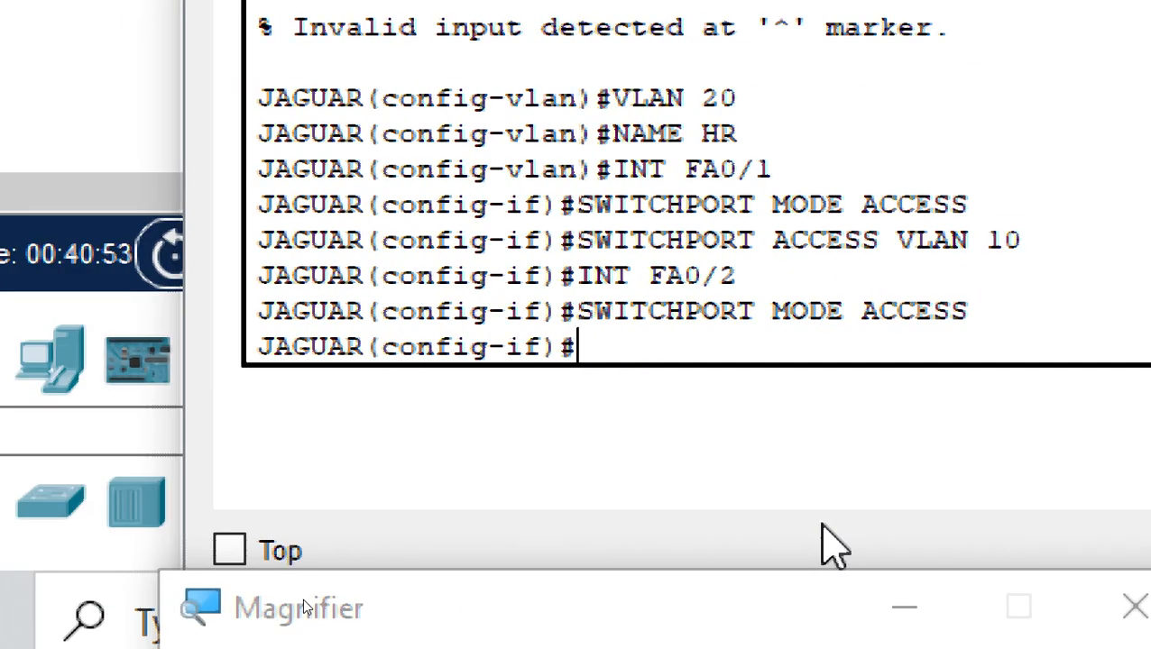
Enter SWITCHPORT ACCESS VLAN 20 for port FA0/2, reusing the earlier VLAN 10 command
{"action": "key", "text": "Up"}
{"action": "key", "text": "Up"}
{"action": "key", "text": "Up"}
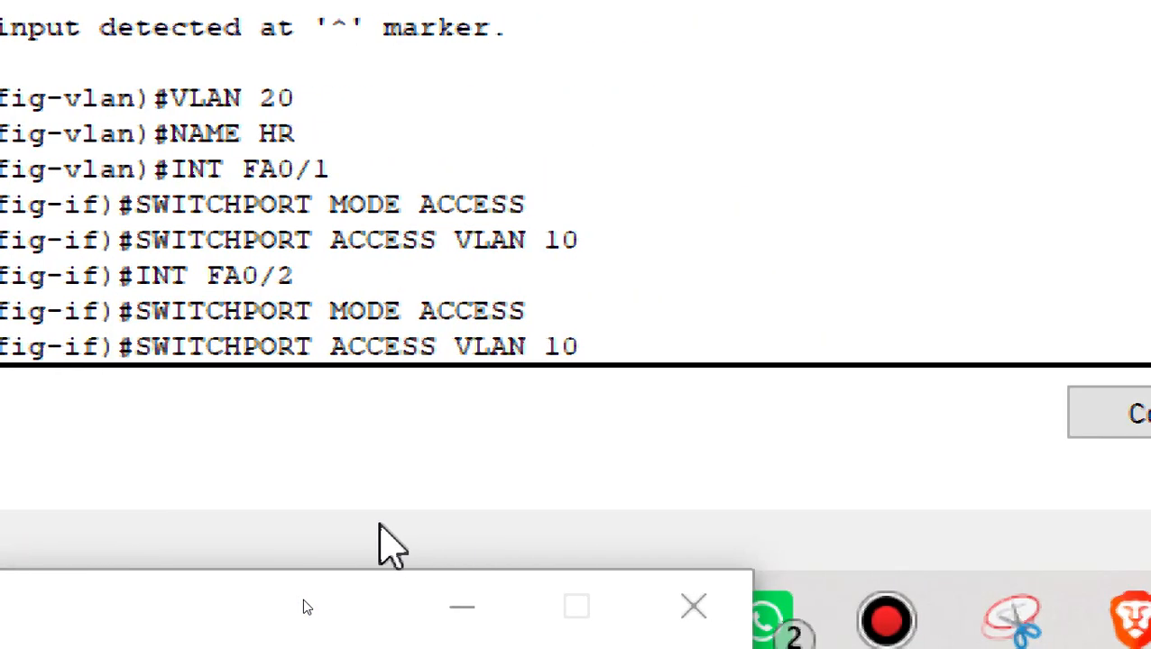
{"action": "key", "text": "BackSpace"}
{"action": "key", "text": "BackSpace"}
{"action": "type", "text": "20"}
{"action": "key", "text": "Return"}
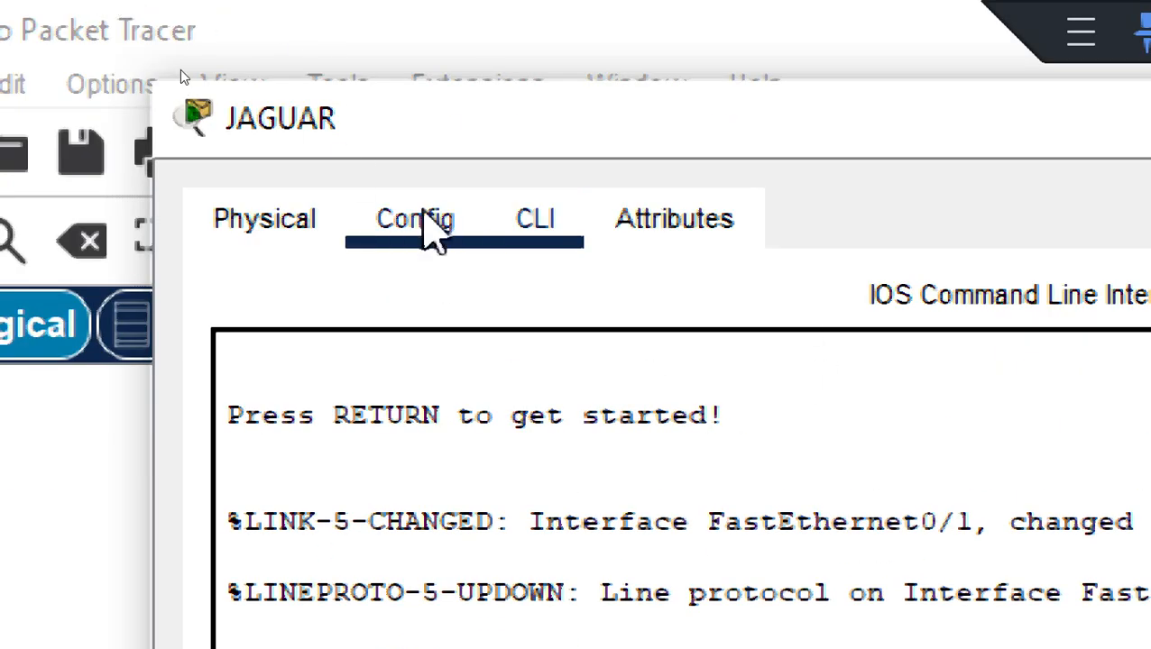
Check the JAGUAR switch's configuration page, return to its command line and run the pending VLAN 20 assignment for FA0/2
{"action": "left_click", "coordinate": [433, 233]}
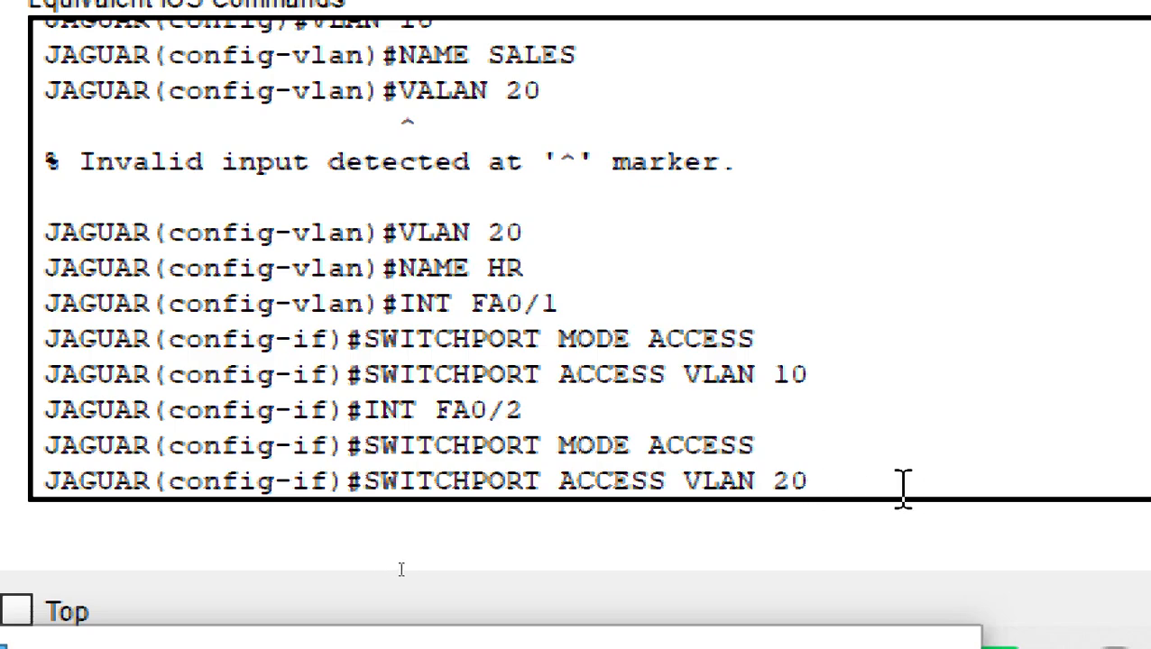
{"action": "key", "text": "Return"}
{"action": "scroll", "coordinate": [841, 453], "scroll_direction": "up", "scroll_amount": 20}
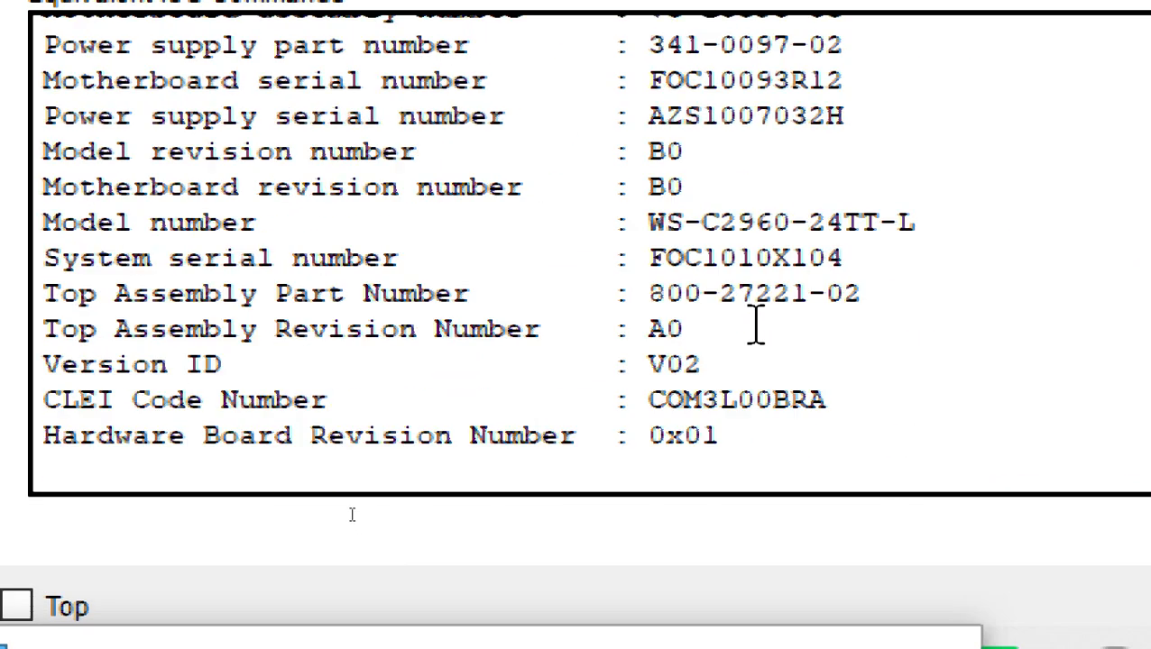
{"action": "scroll", "coordinate": [716, 262], "scroll_direction": "up", "scroll_amount": 6}
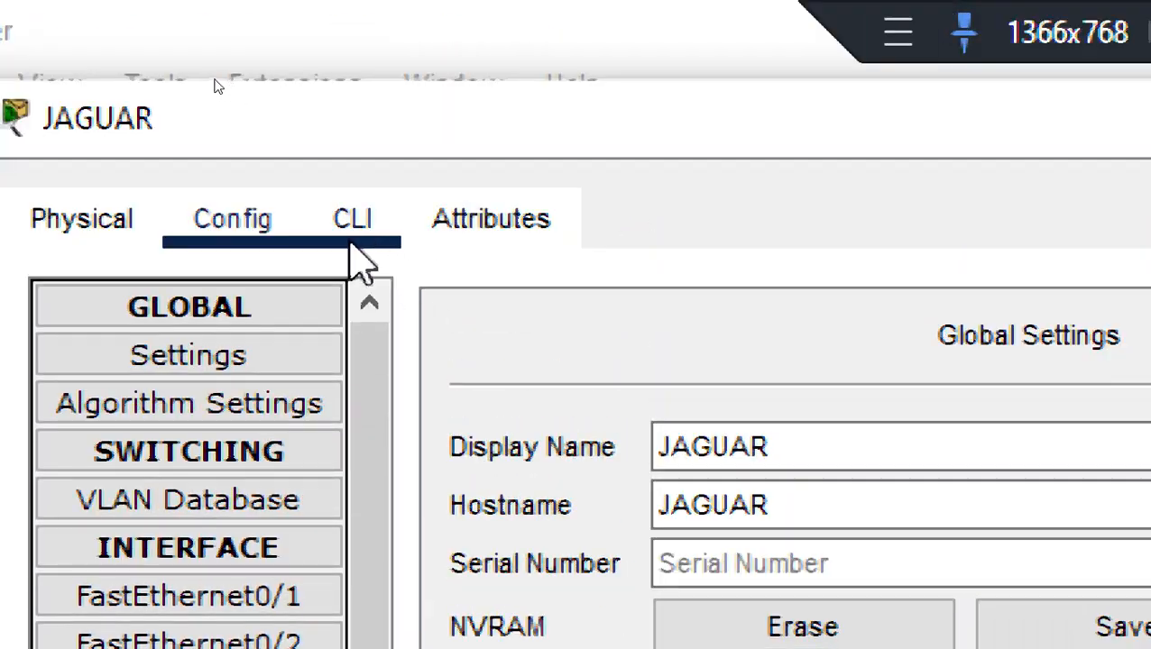
{"action": "left_click", "coordinate": [350, 241]}
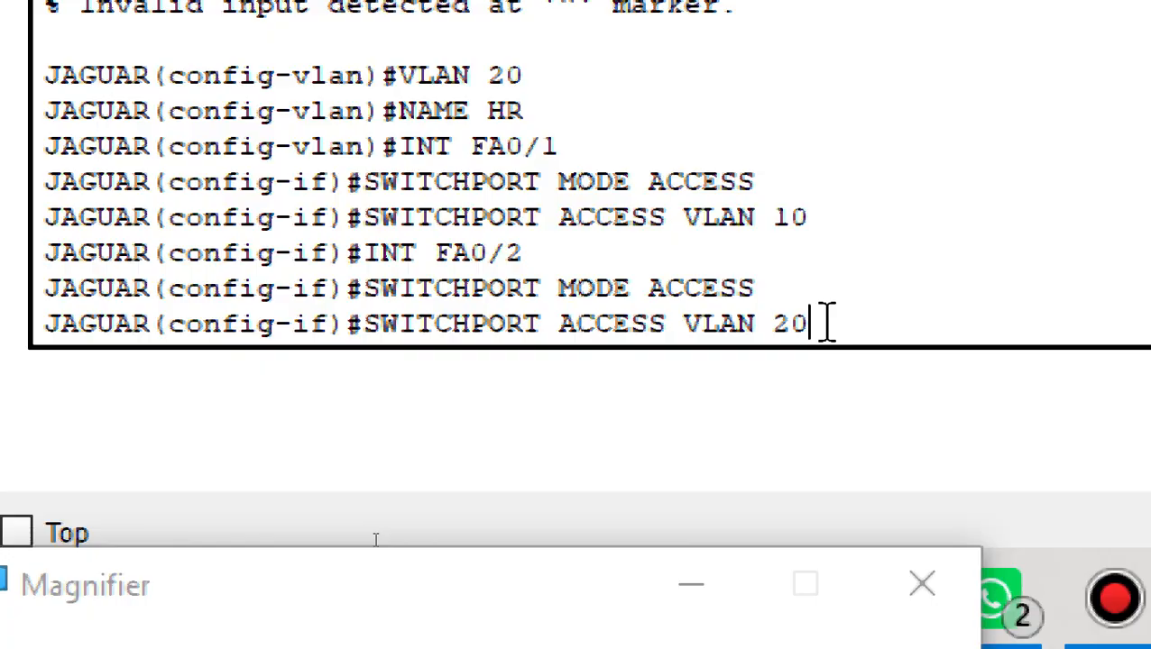
{"action": "key", "text": "Return"}
{"action": "key", "text": "Return"}
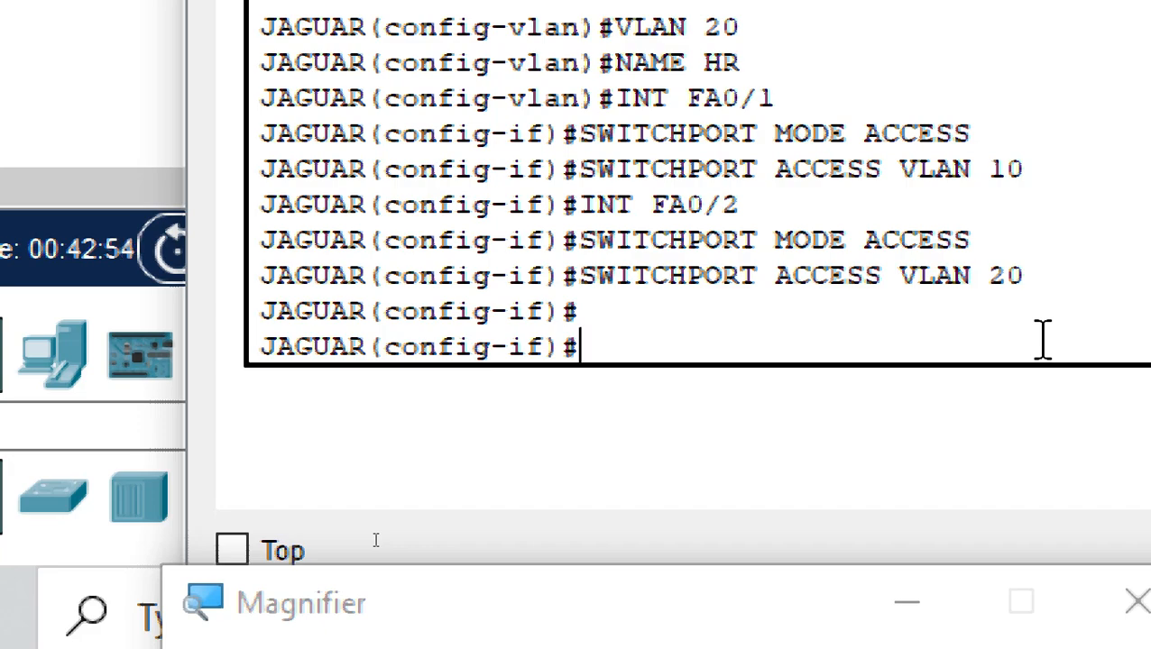
Return to the first port with INT FA0/1 and set it to trunk mode with SWITCHPORT MODE TRUNK
{"action": "key", "text": "Up"}
{"action": "key", "text": "Up"}
{"action": "key", "text": "Up"}
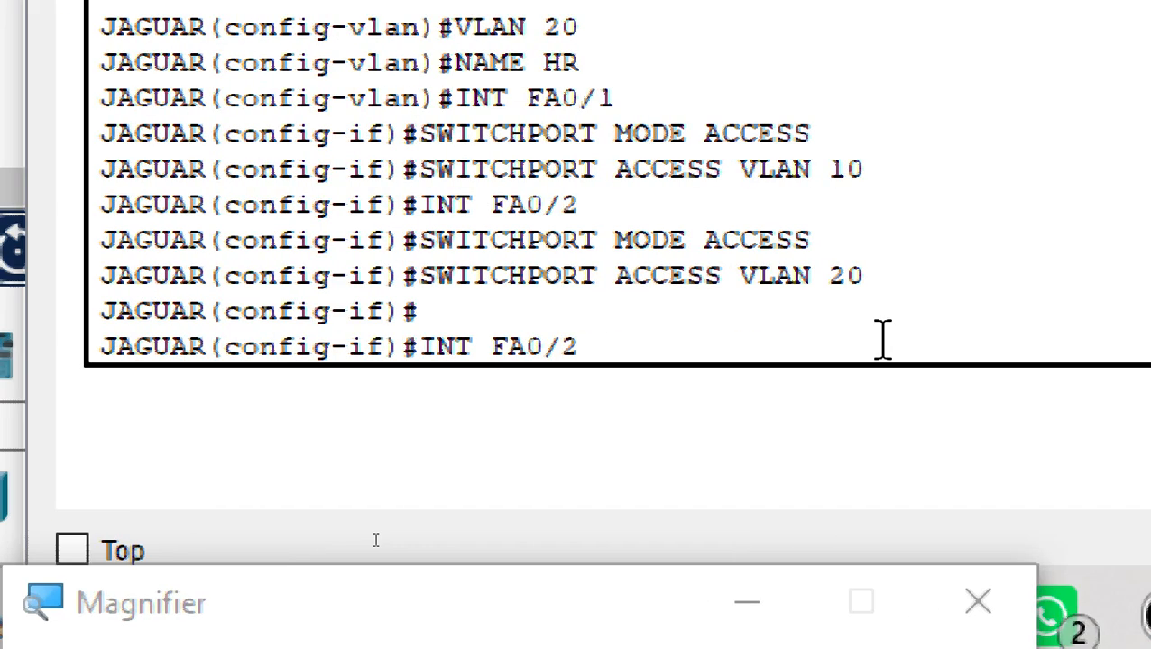
{"action": "key", "text": "BackSpace"}
{"action": "type", "text": "1"}
{"action": "key", "text": "Return"}
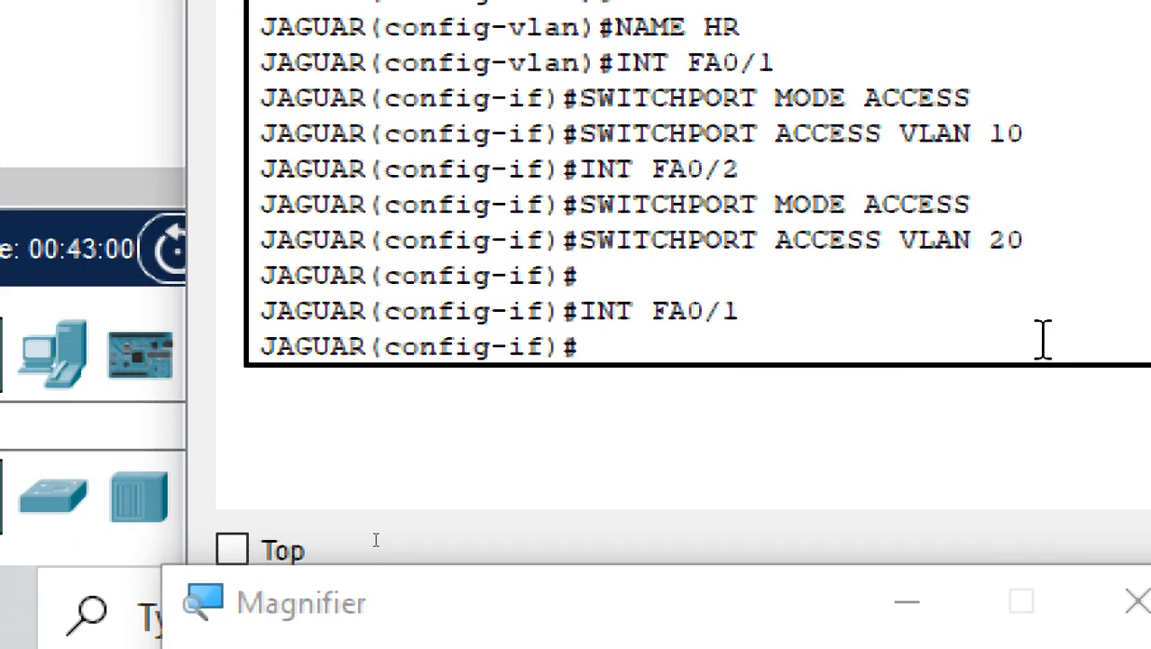
{"action": "type", "text": "SWITC"}
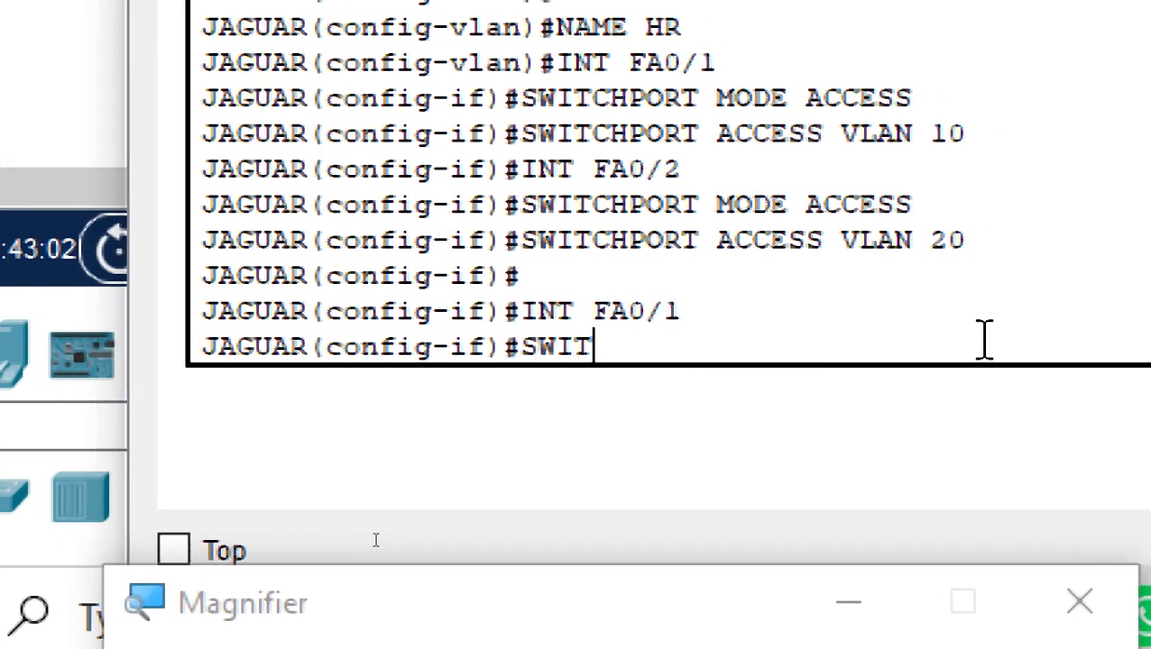
{"action": "type", "text": "HPORT"}
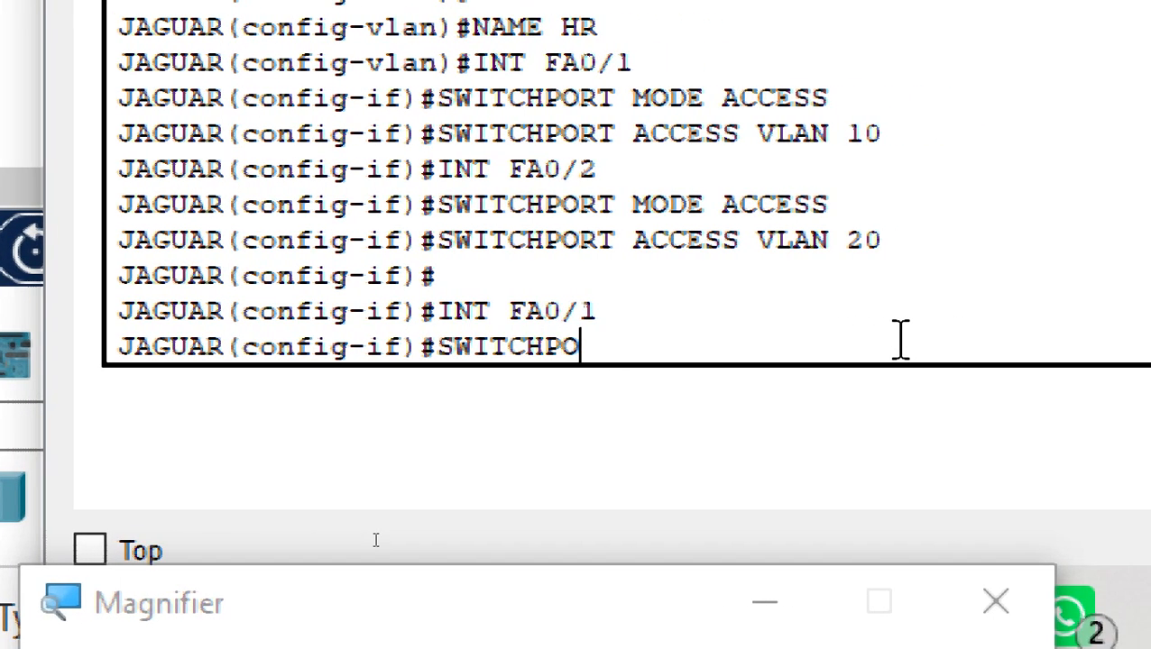
{"action": "type", "text": " MODE"}
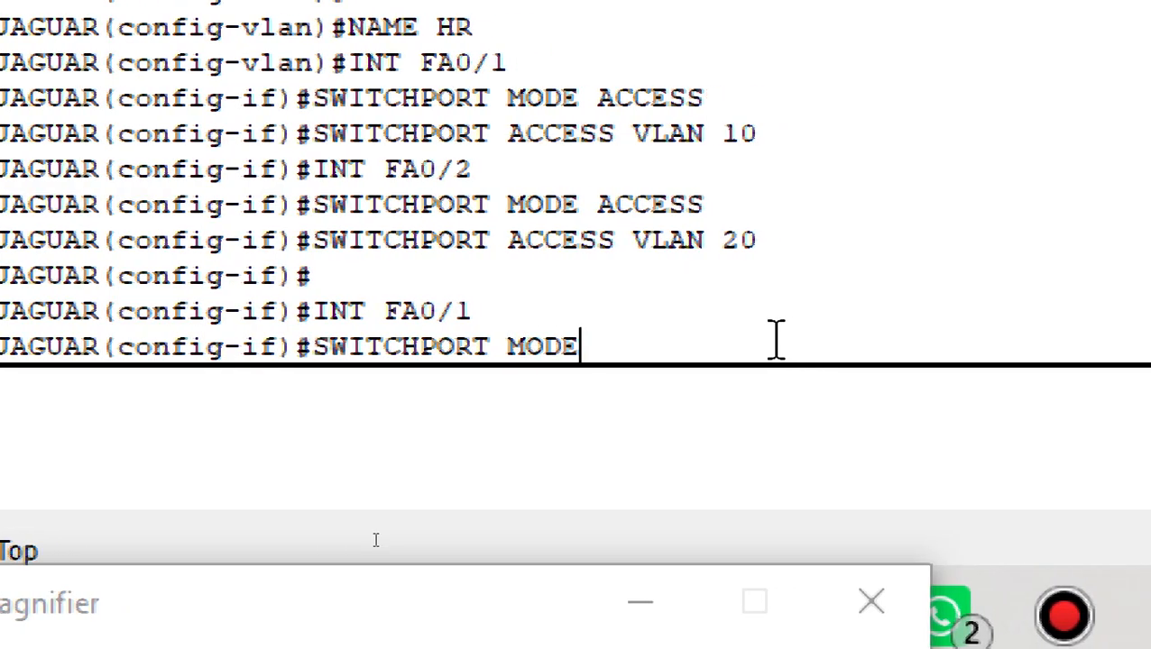
{"action": "type", "text": " TRUN"}
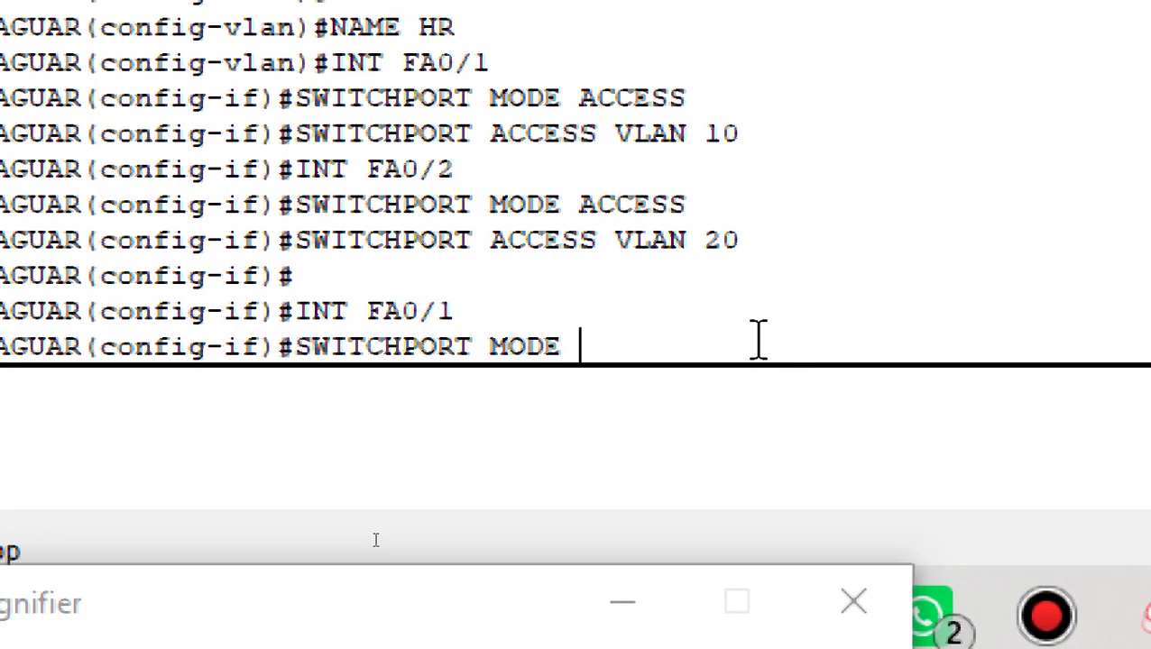
{"action": "type", "text": "K"}
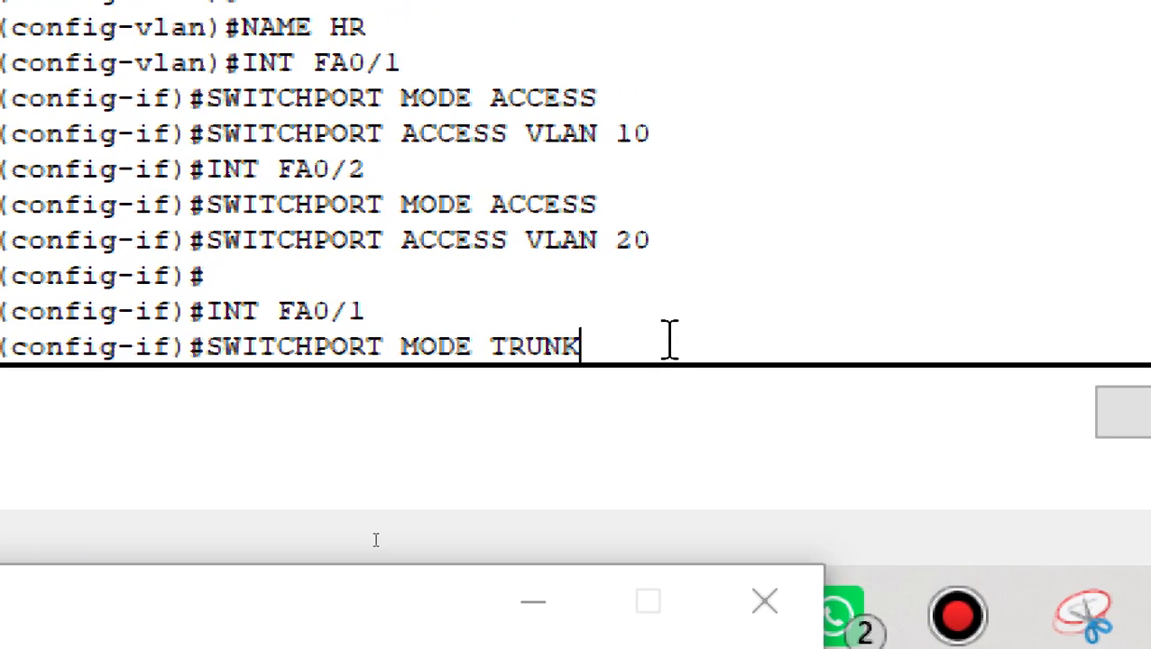
{"action": "key", "text": "Return"}
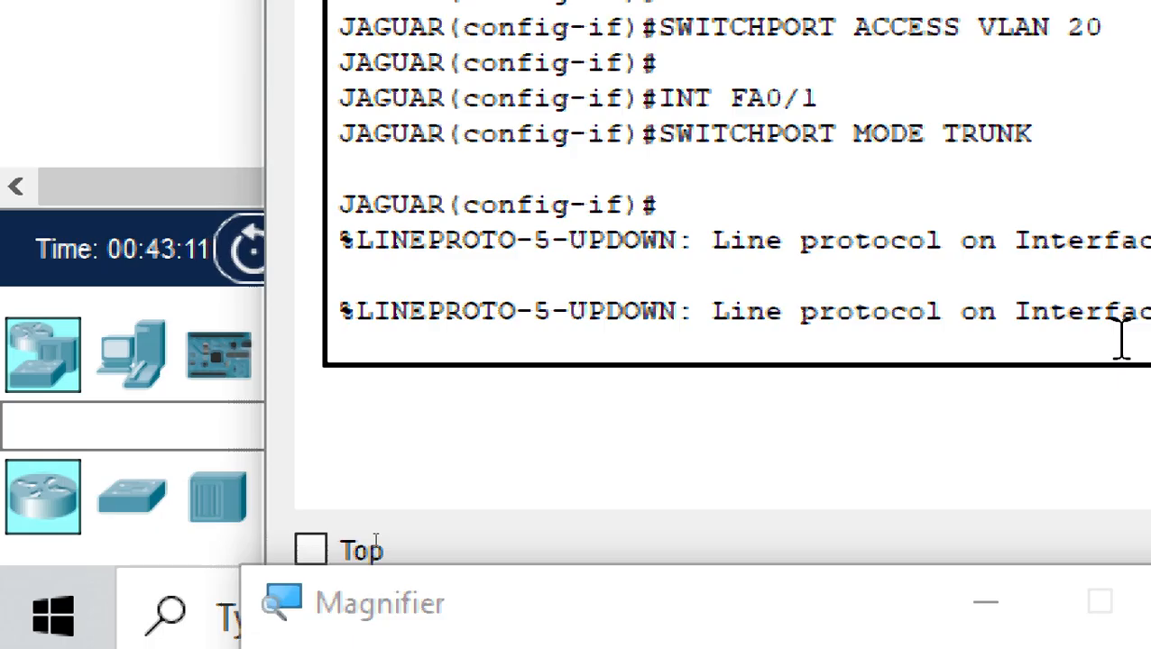
Switch to port FA0/2 with INT FA0/2 and set it to trunk mode with SWITCHPORT MODE TRUNK
{"action": "key", "text": "Return"}
{"action": "key", "text": "Up"}
{"action": "key", "text": "Up"}
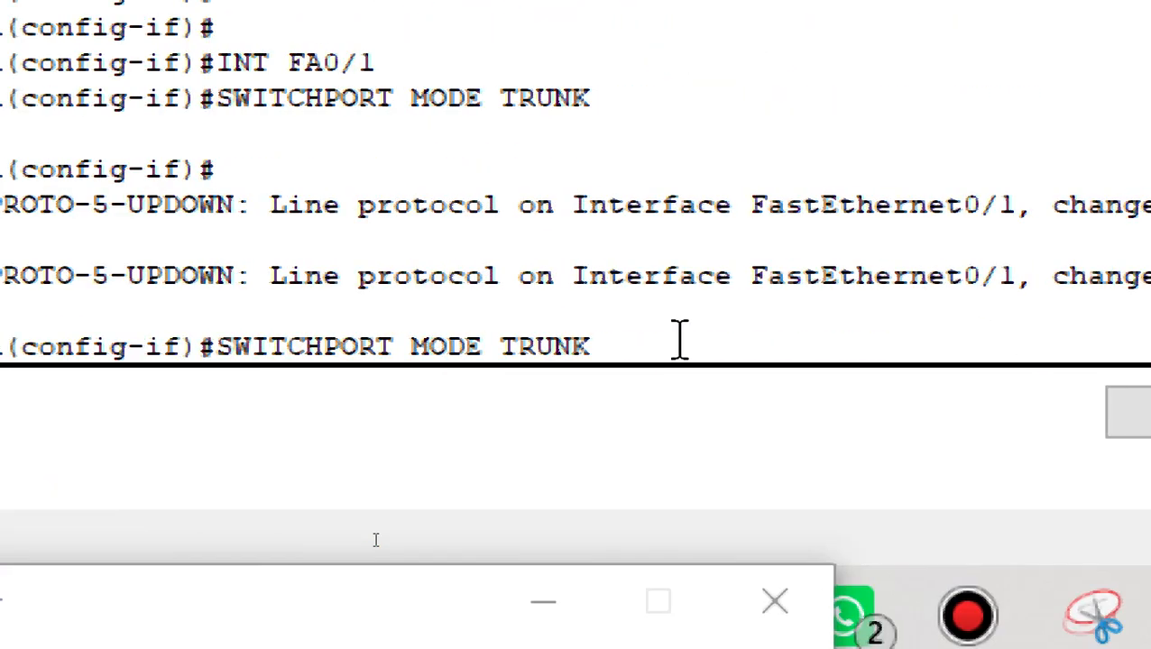
{"action": "key", "text": "BackSpace"}
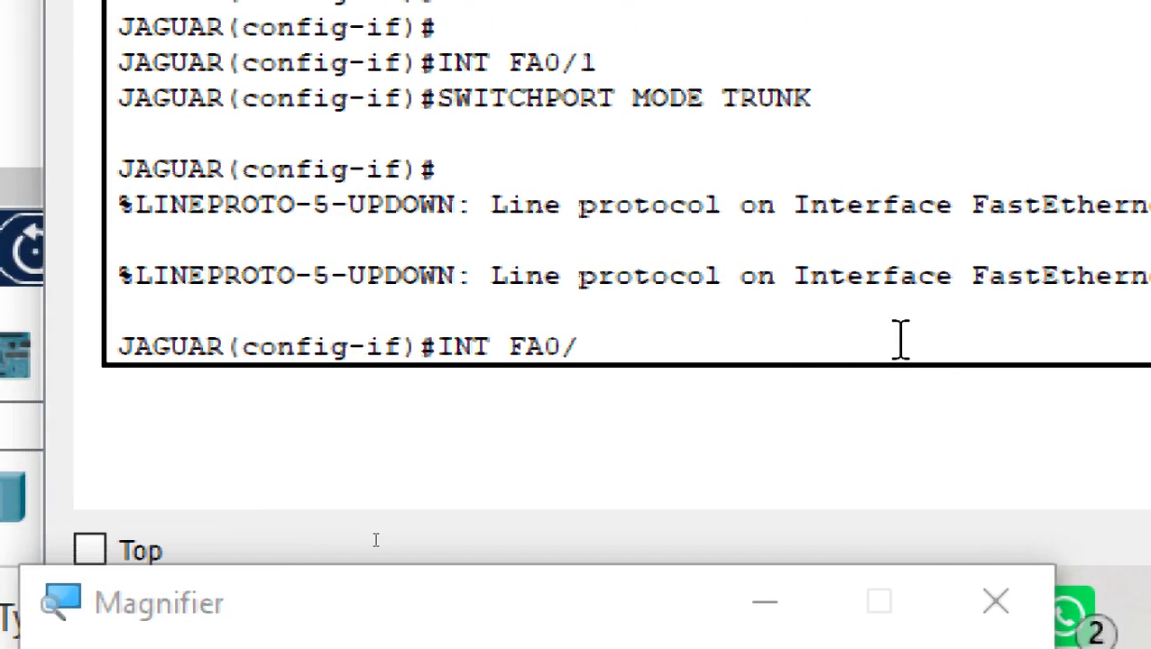
{"action": "type", "text": "2"}
{"action": "key", "text": "Return"}
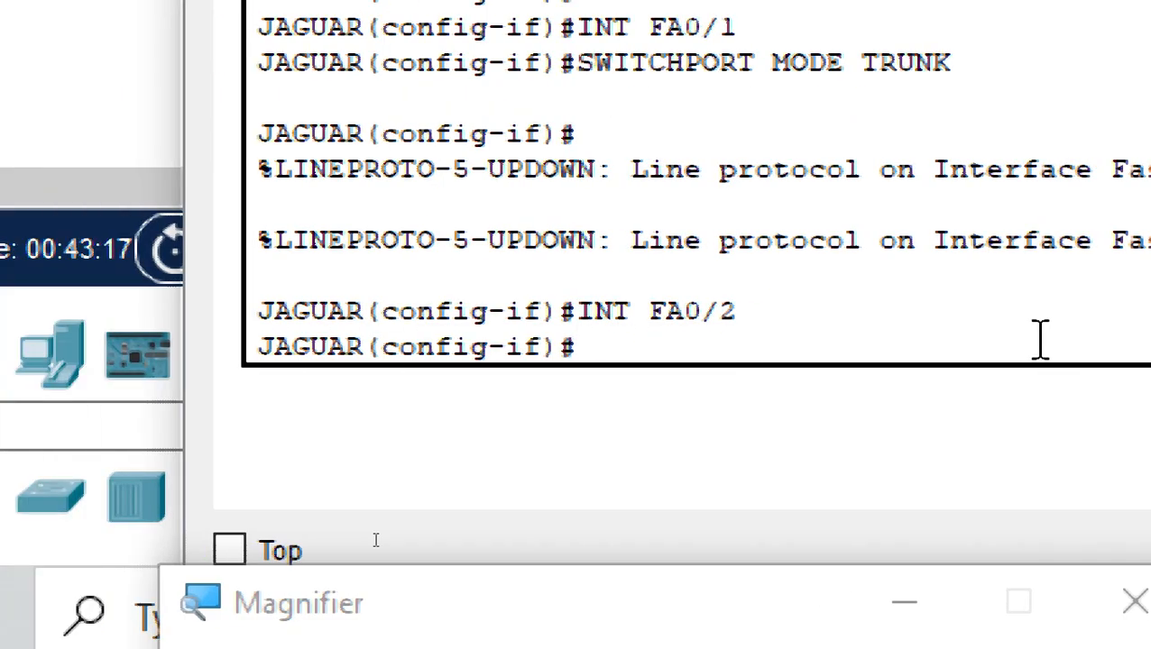
{"action": "key", "text": "Up"}
{"action": "key", "text": "Up"}
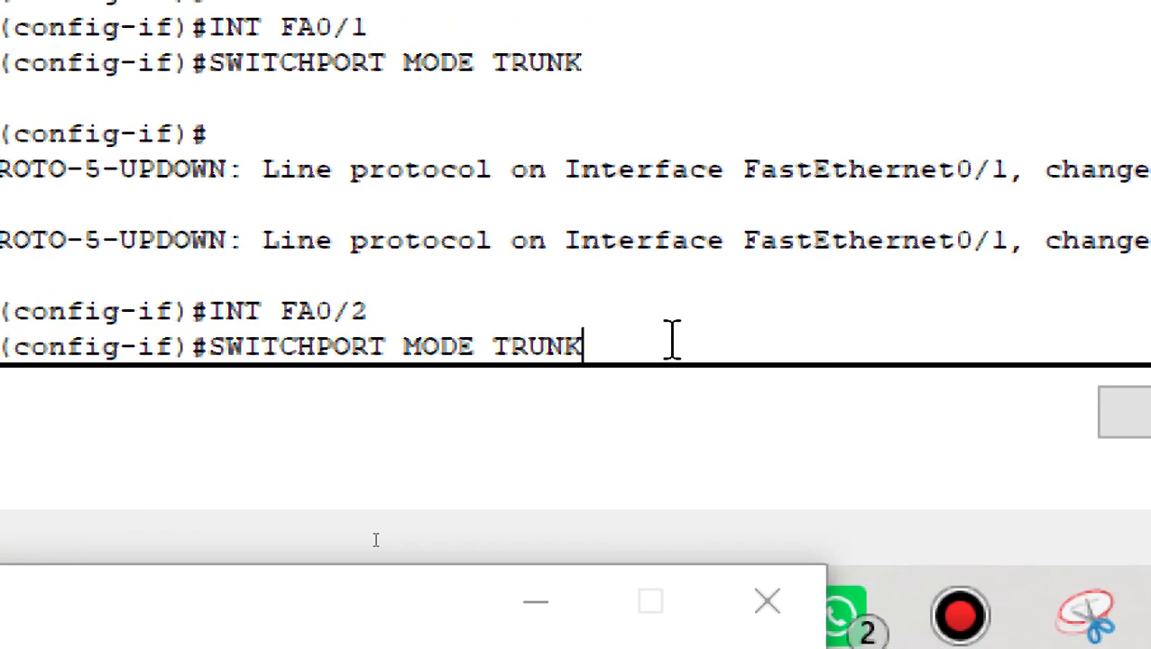
{"action": "key", "text": "Return"}
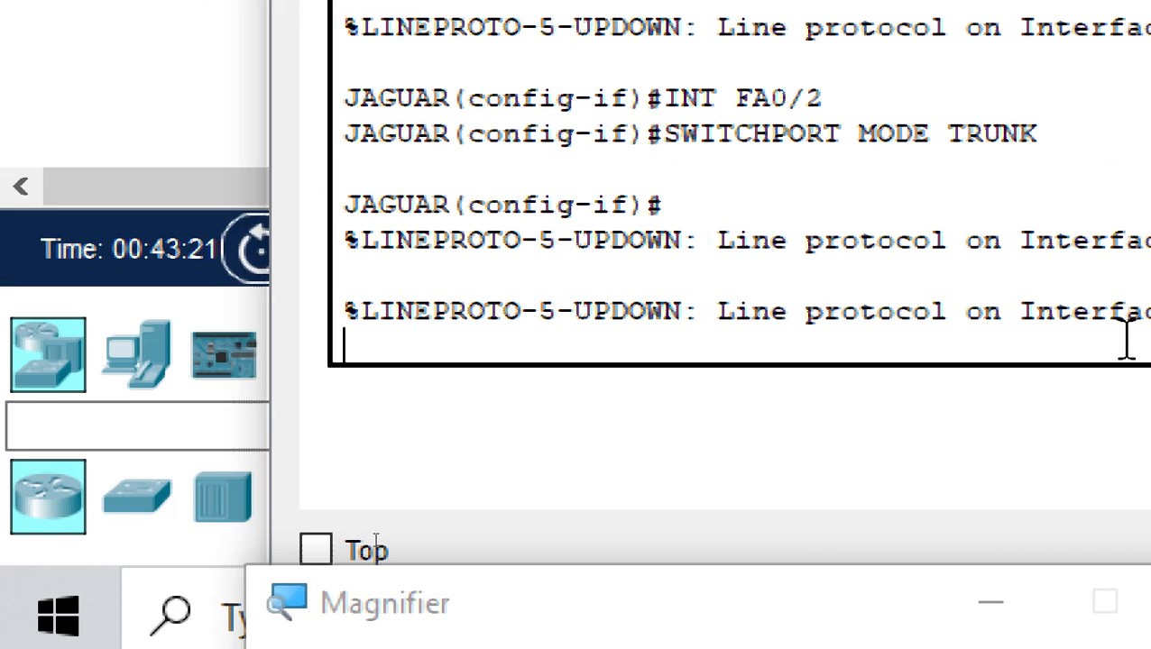
Leave configuration mode with END and save the JAGUAR switch's configuration with WRITE MEMORY
{"action": "type", "text": "END"}
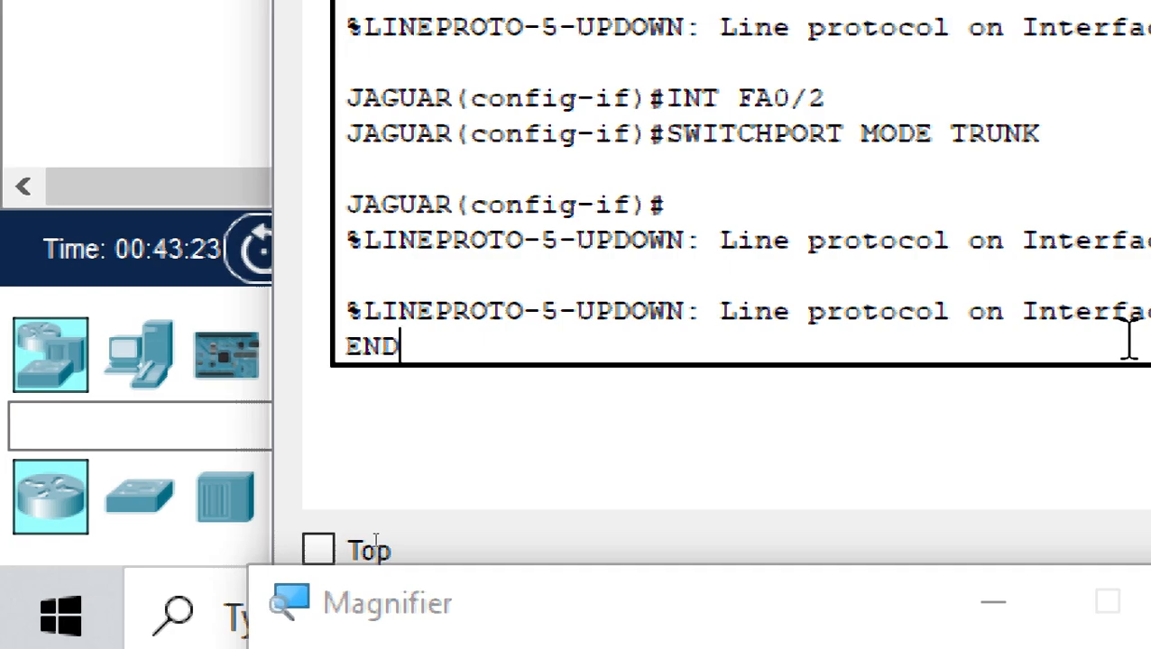
{"action": "key", "text": "Return"}
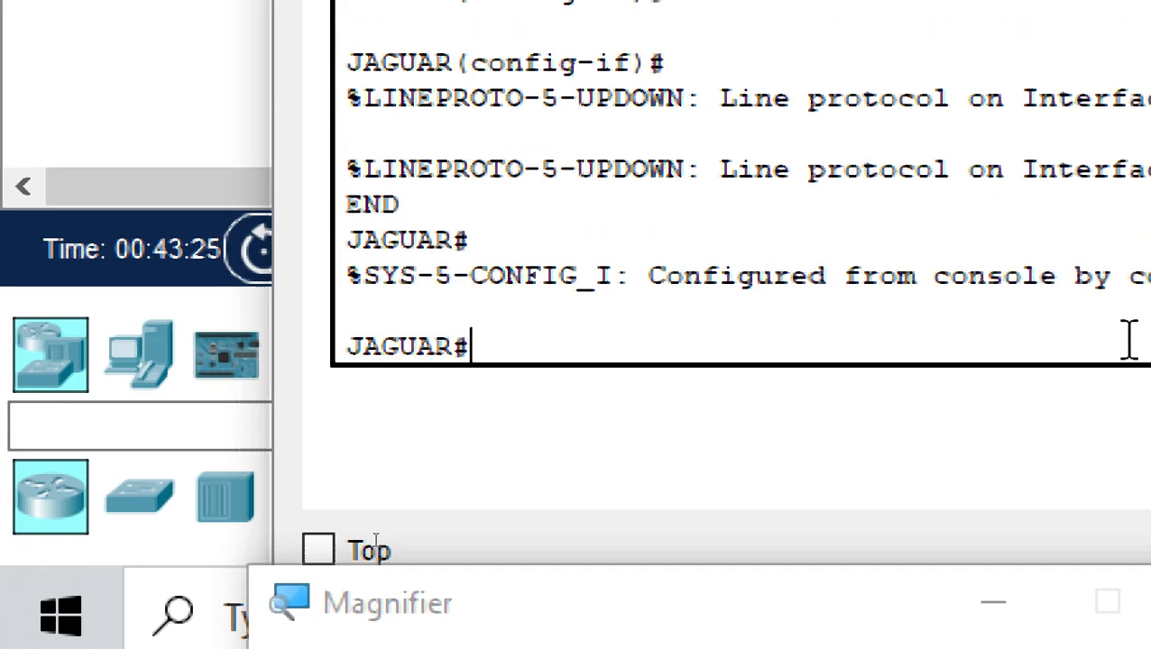
{"action": "type", "text": "WRITE"}
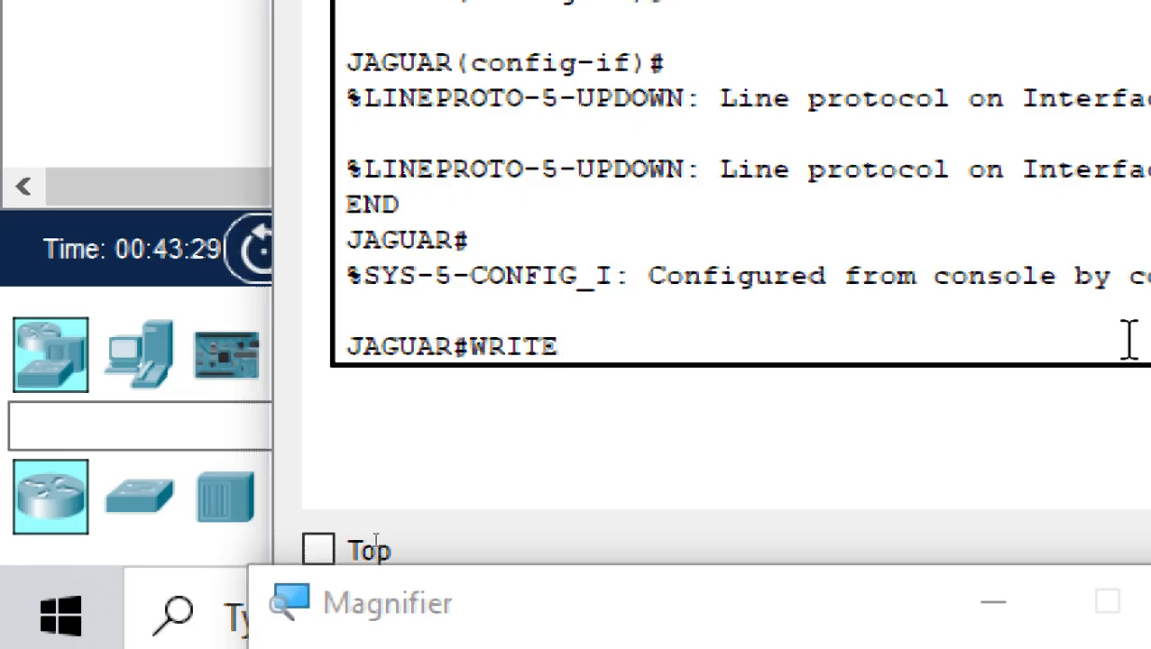
{"action": "type", "text": " MEMORY"}
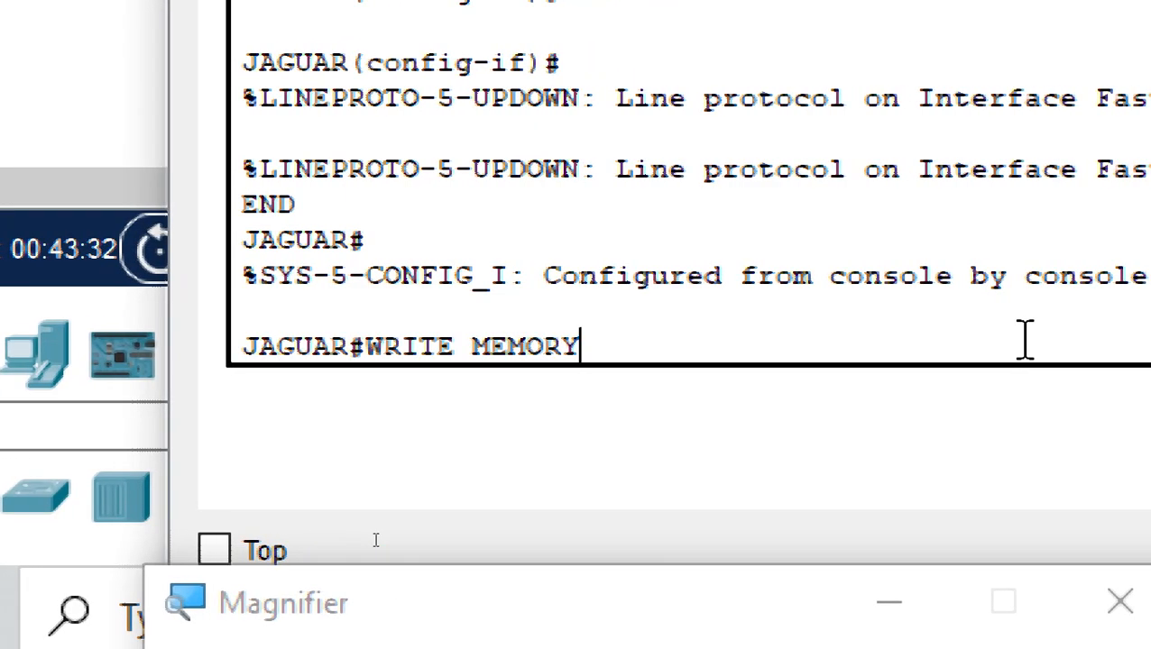
{"action": "key", "text": "Return"}
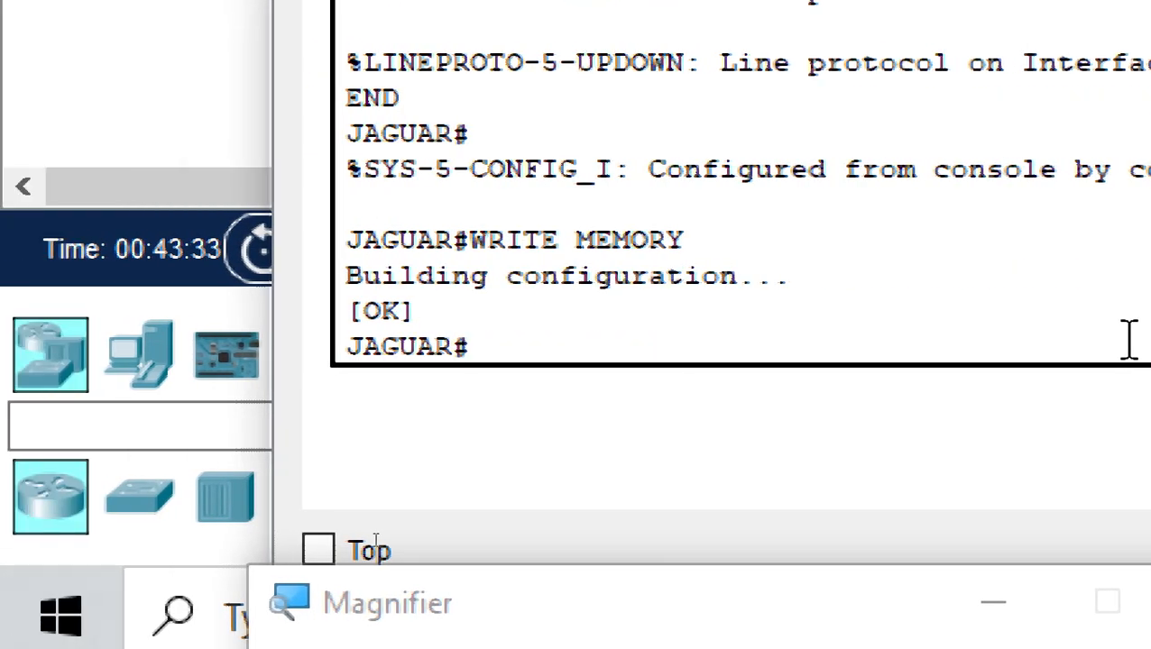
Review the commands entered on the JAGUAR switch and close its window to return to the topology
{"action": "scroll", "coordinate": [1040, 72], "scroll_direction": "up", "scroll_amount": 5}
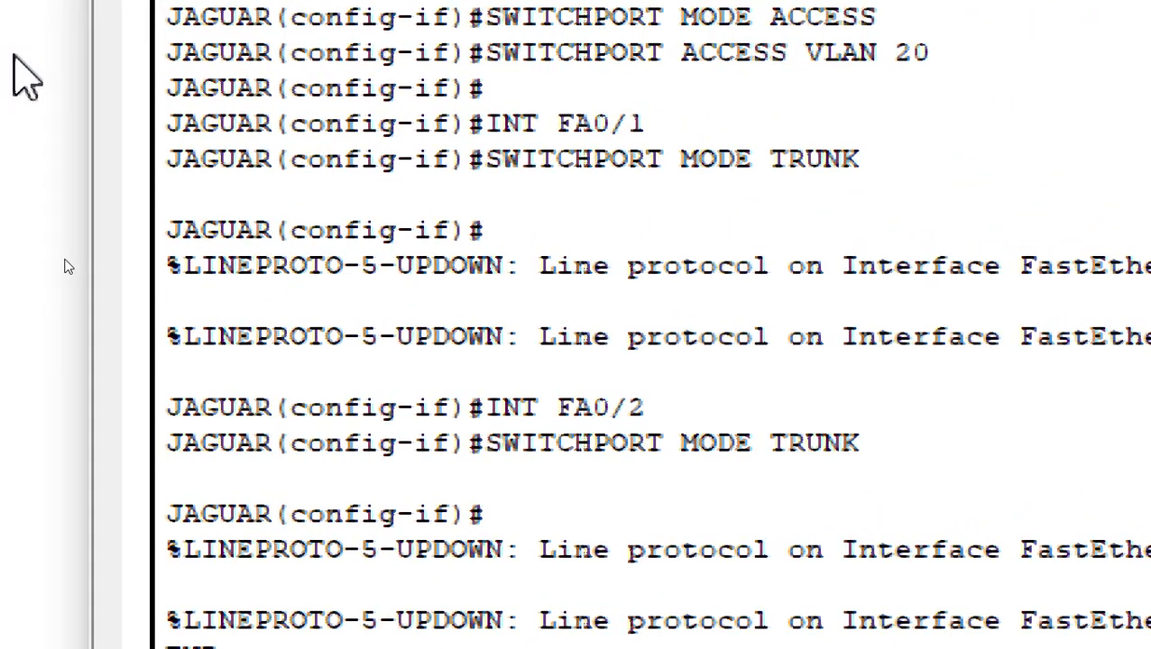
{"action": "scroll", "coordinate": [14, 56], "scroll_direction": "up", "scroll_amount": 2}
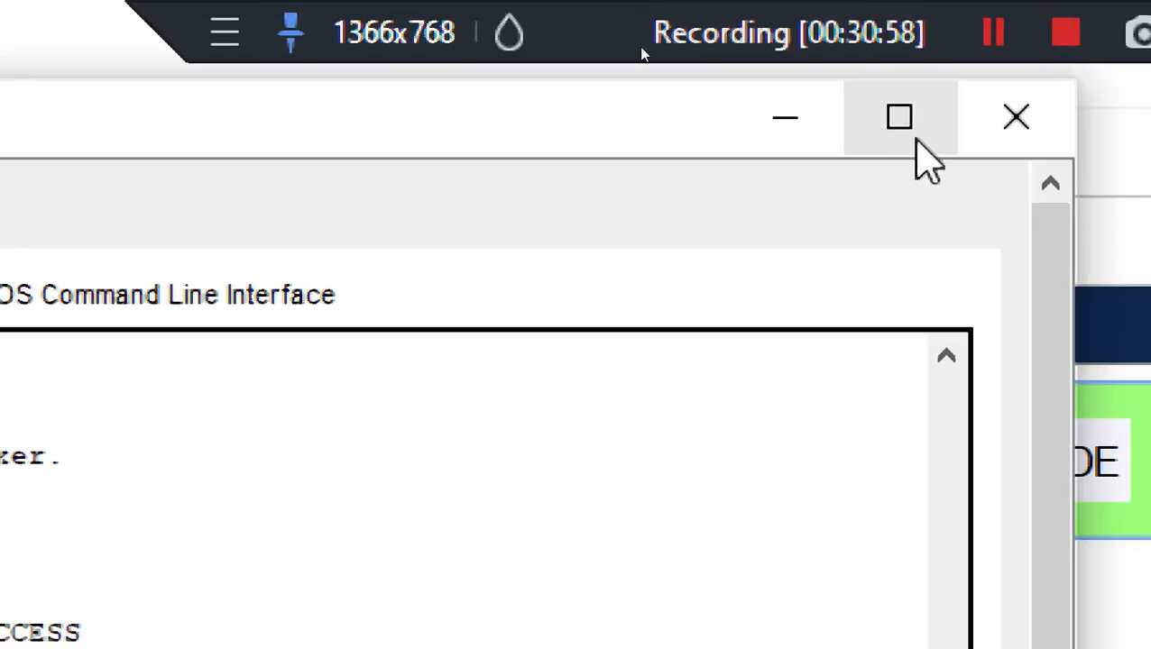
{"action": "left_click", "coordinate": [994, 41]}
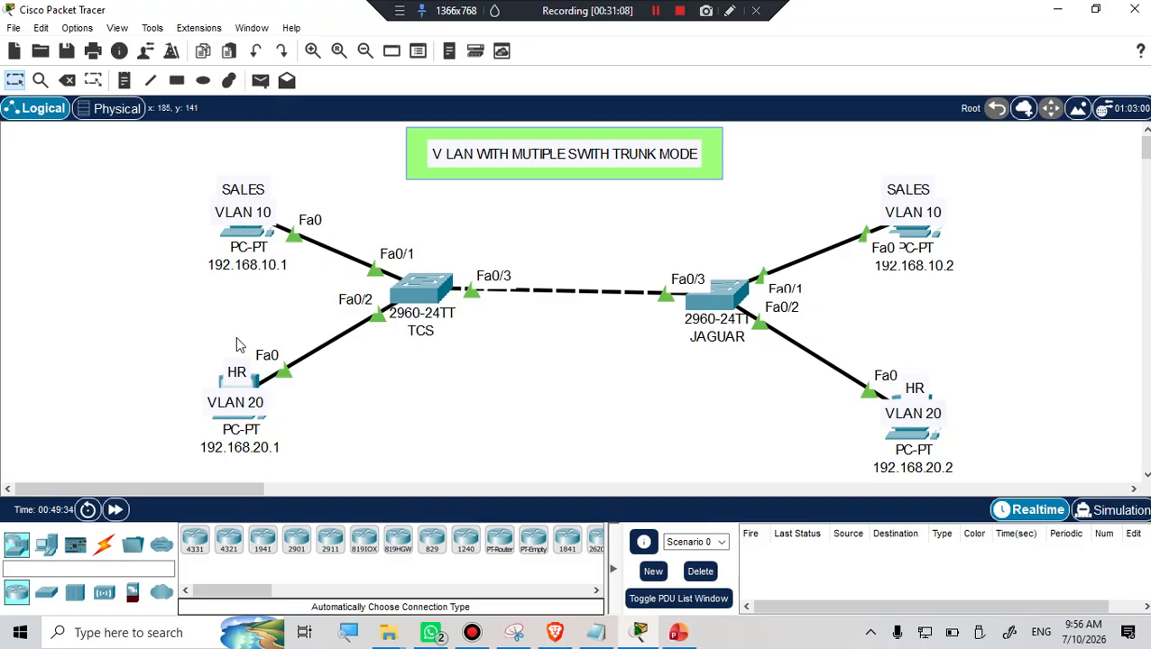
Send a simple PDU from the SALES PC 192.168.10.2 to the HR PC 192.168.20.2 to test traffic between VLANs
{"action": "mouse_move", "coordinate": [230, 441]}
{"action": "mouse_move", "coordinate": [926, 478]}
{"action": "left_click", "coordinate": [262, 83]}
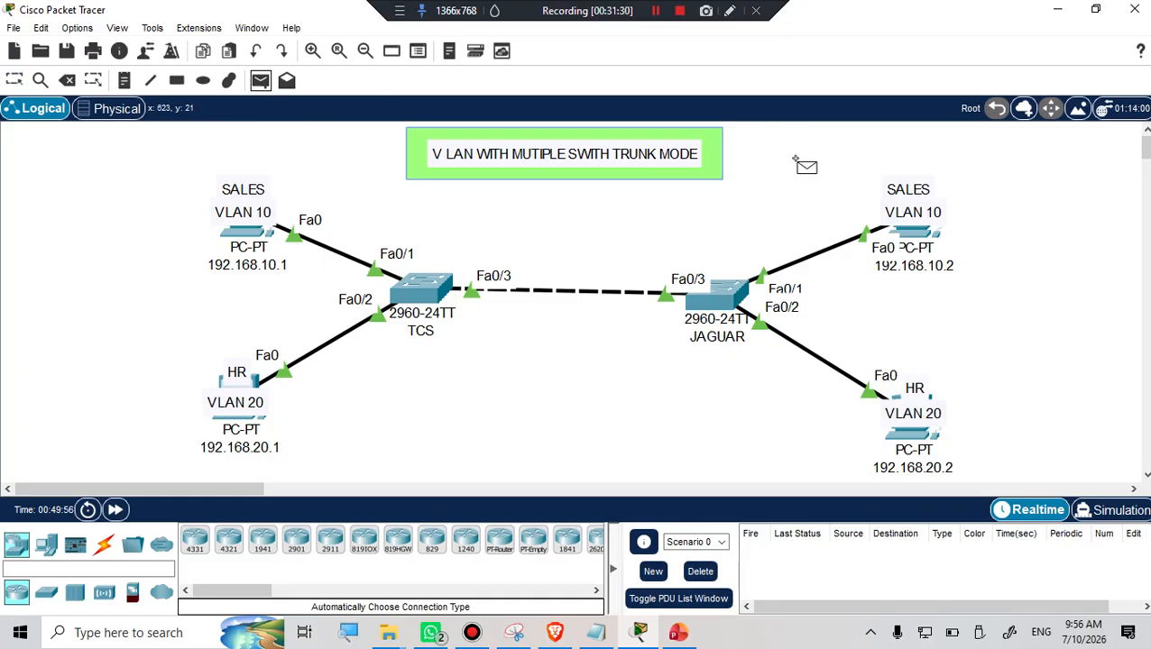
{"action": "left_click", "coordinate": [905, 227]}
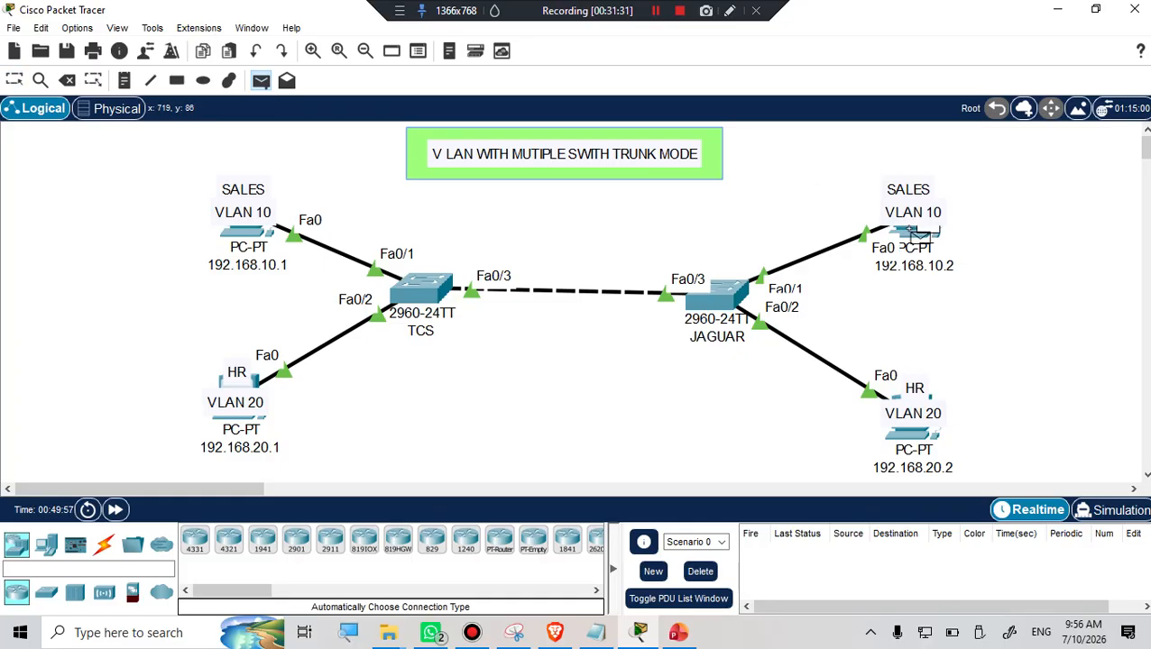
{"action": "left_click", "coordinate": [913, 433]}
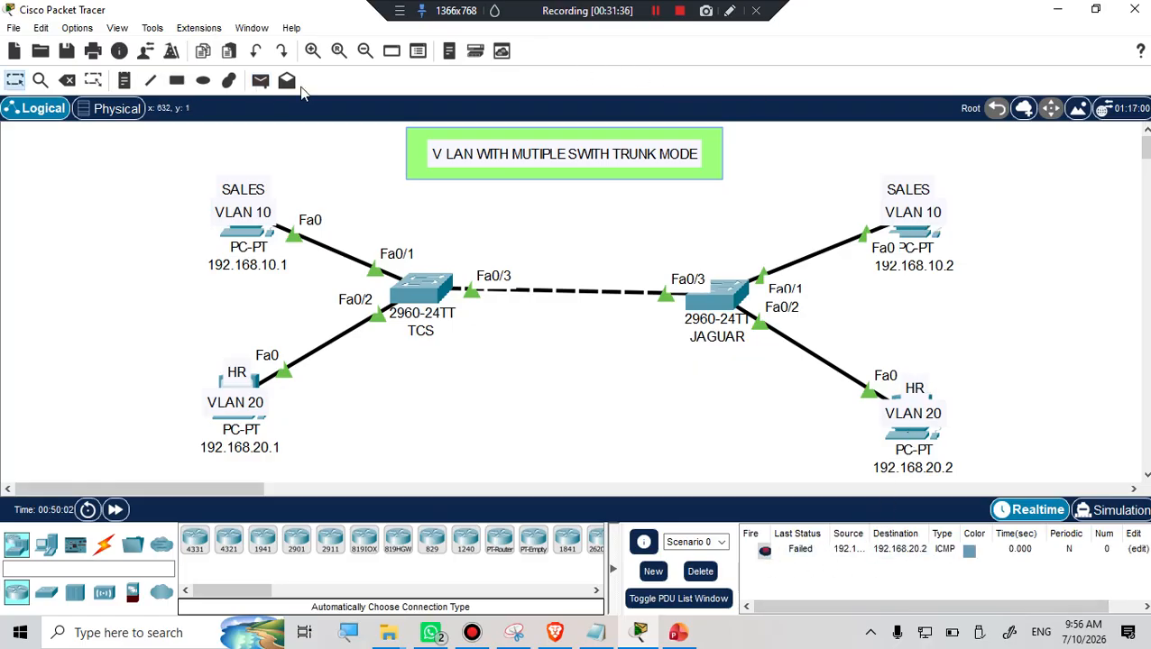
Send a simple PDU from the SALES PC 192.168.10.1 to 192.168.10.2 to test VLAN 10 across the two switches
{"action": "left_click", "coordinate": [261, 81]}
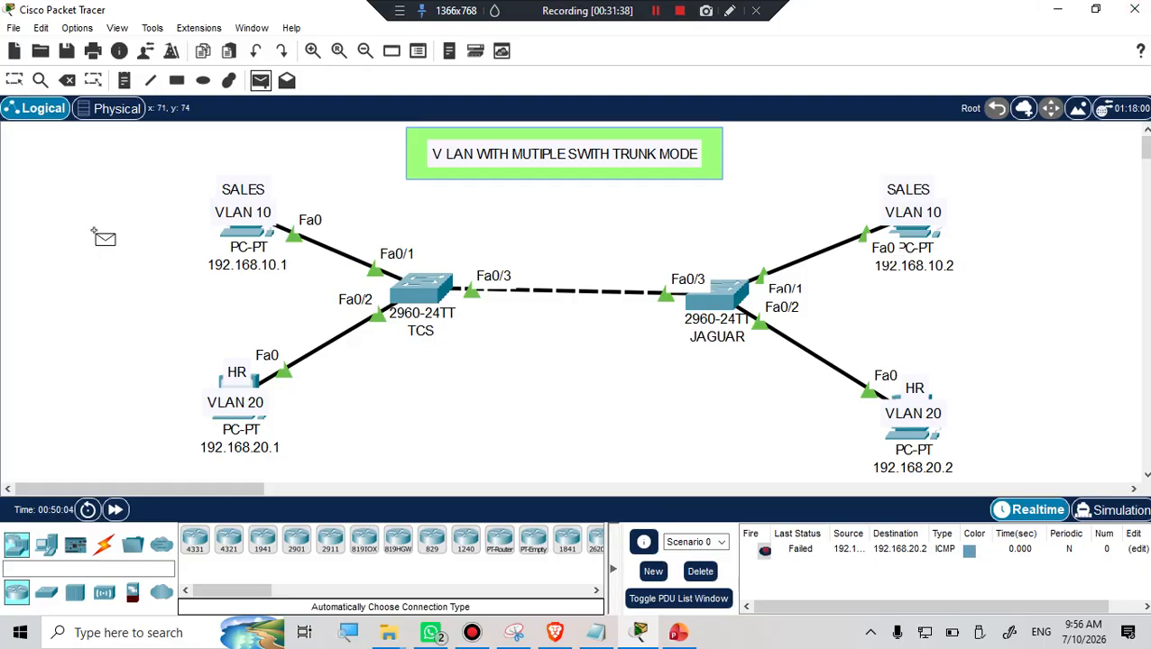
{"action": "left_click", "coordinate": [245, 229]}
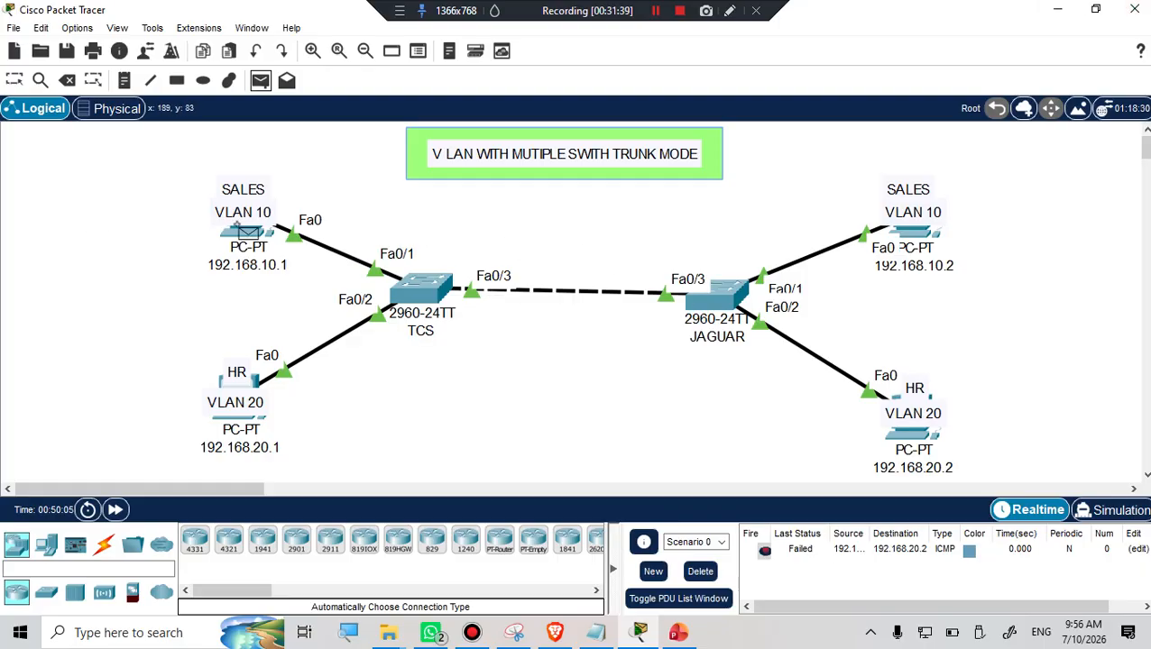
{"action": "left_click", "coordinate": [917, 232]}
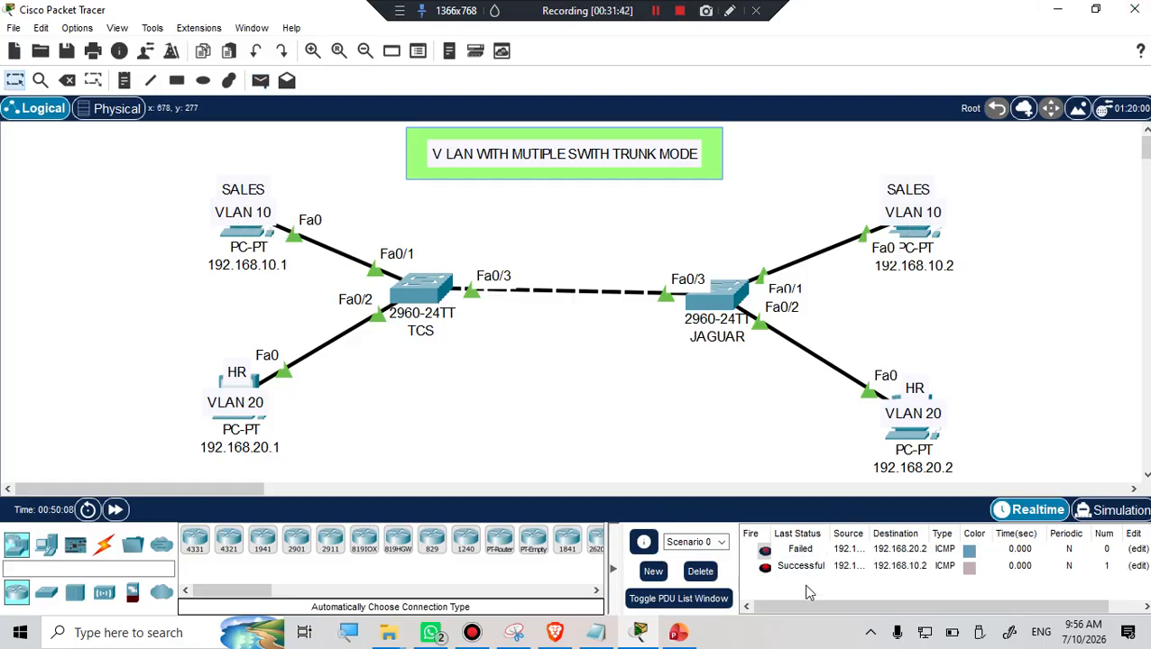
Move the HR and VLAN 20 labels slightly up so they no longer cover the PCs 192.168.20.1 and 192.168.20.2
{"action": "left_click", "coordinate": [260, 81]}
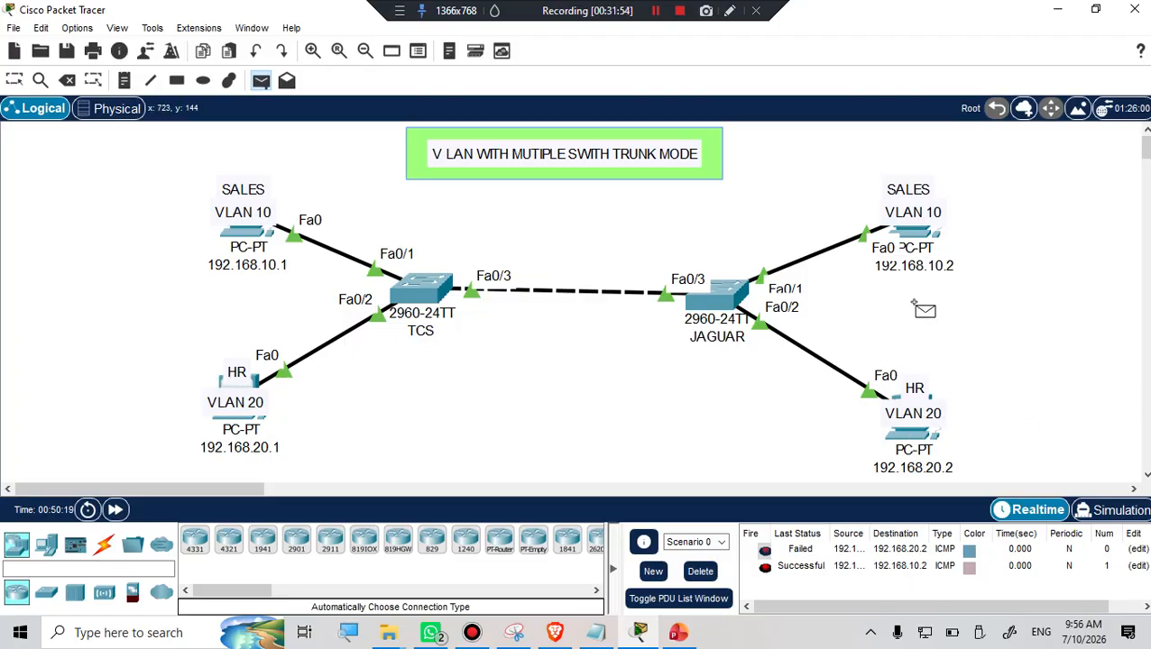
{"action": "key", "text": "Escape"}
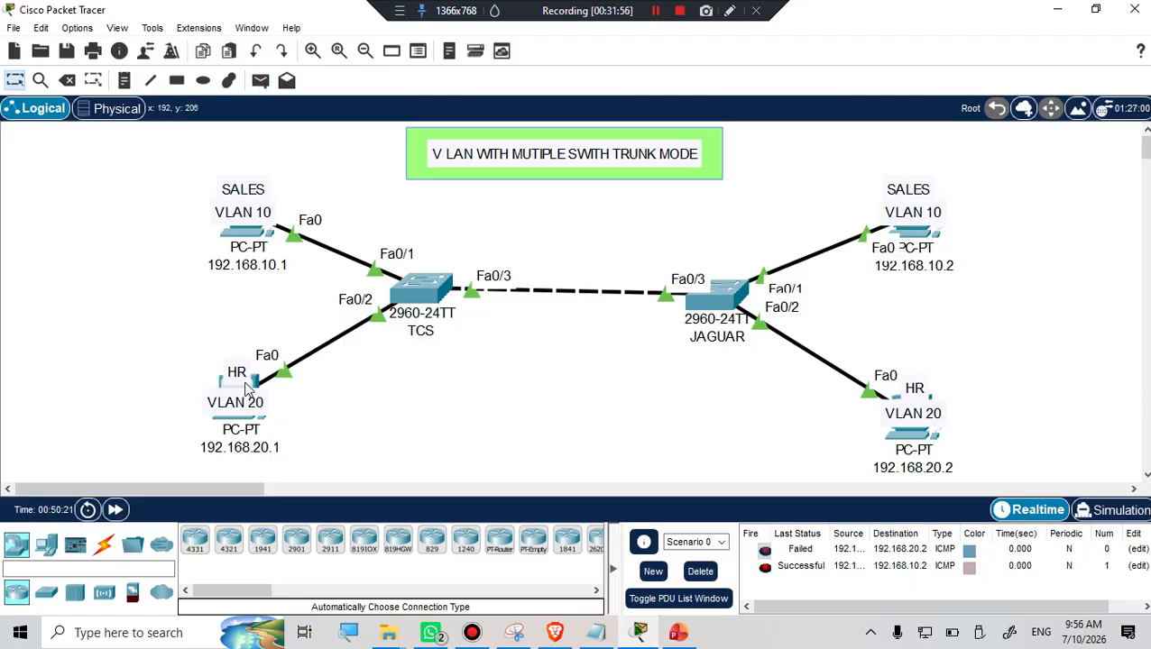
{"action": "left_click_drag", "start_coordinate": [233, 401], "coordinate": [233, 386]}
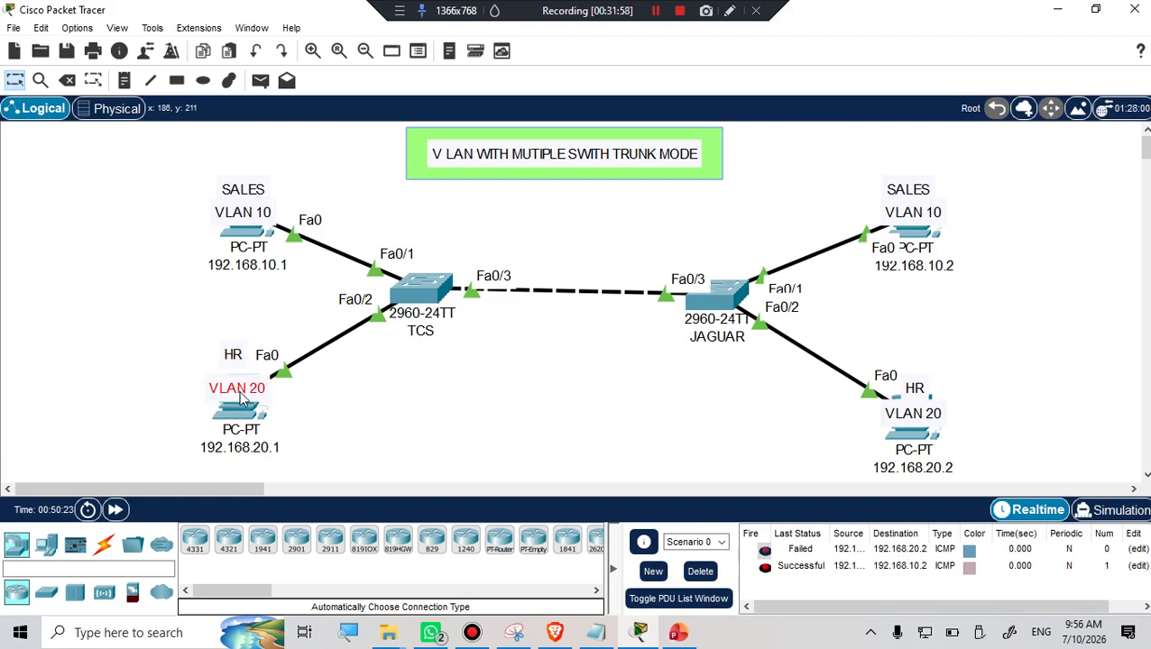
{"action": "left_click_drag", "start_coordinate": [915, 389], "coordinate": [914, 373]}
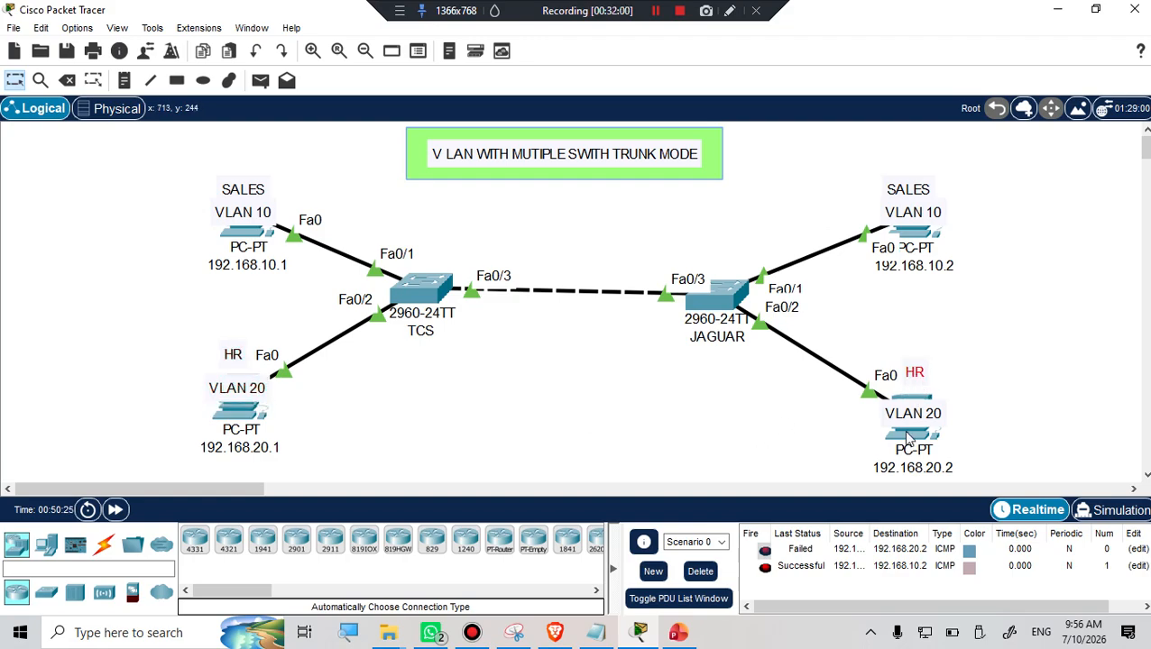
{"action": "left_click_drag", "start_coordinate": [905, 422], "coordinate": [909, 405]}
Send a simple PDU from the HR PC 192.168.20.1 to 192.168.20.2 to test VLAN 20 across the two switches
{"action": "left_click", "coordinate": [260, 82]}
{"action": "left_click", "coordinate": [231, 410]}
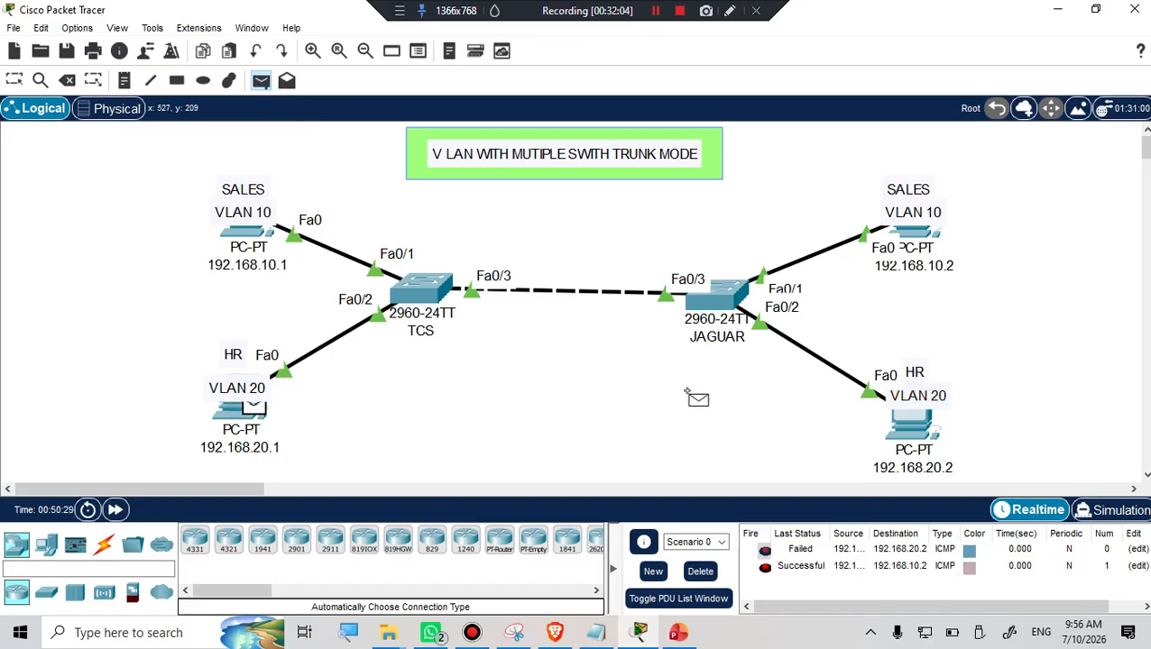
{"action": "left_click", "coordinate": [902, 418]}
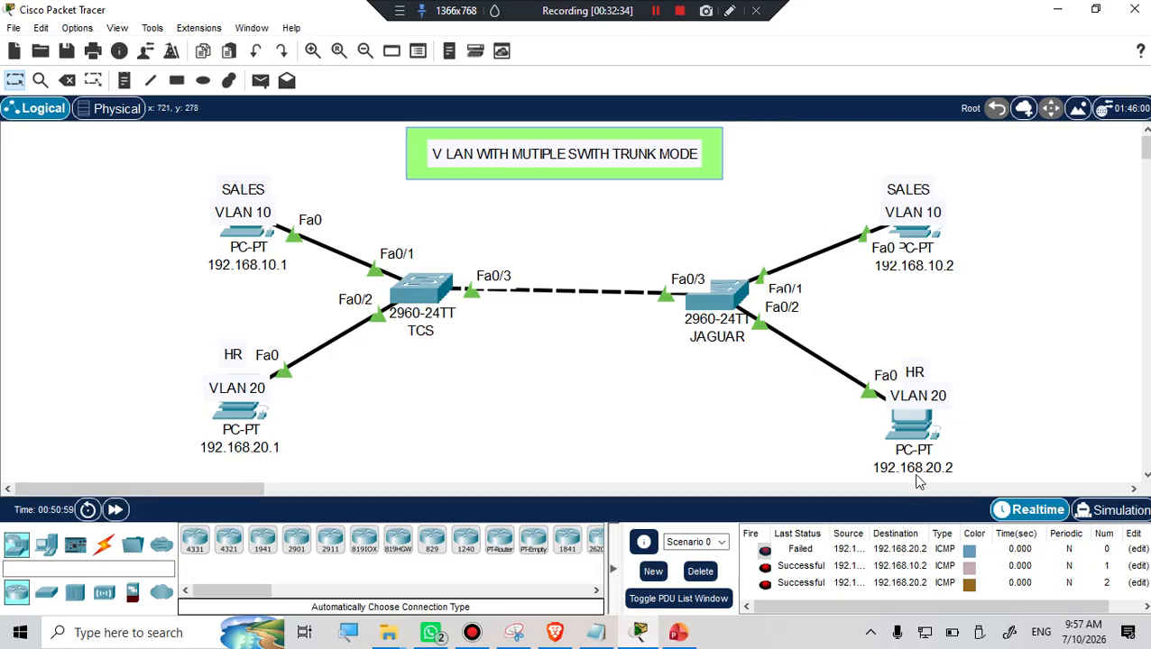
{"action": "mouse_move", "coordinate": [919, 483]}
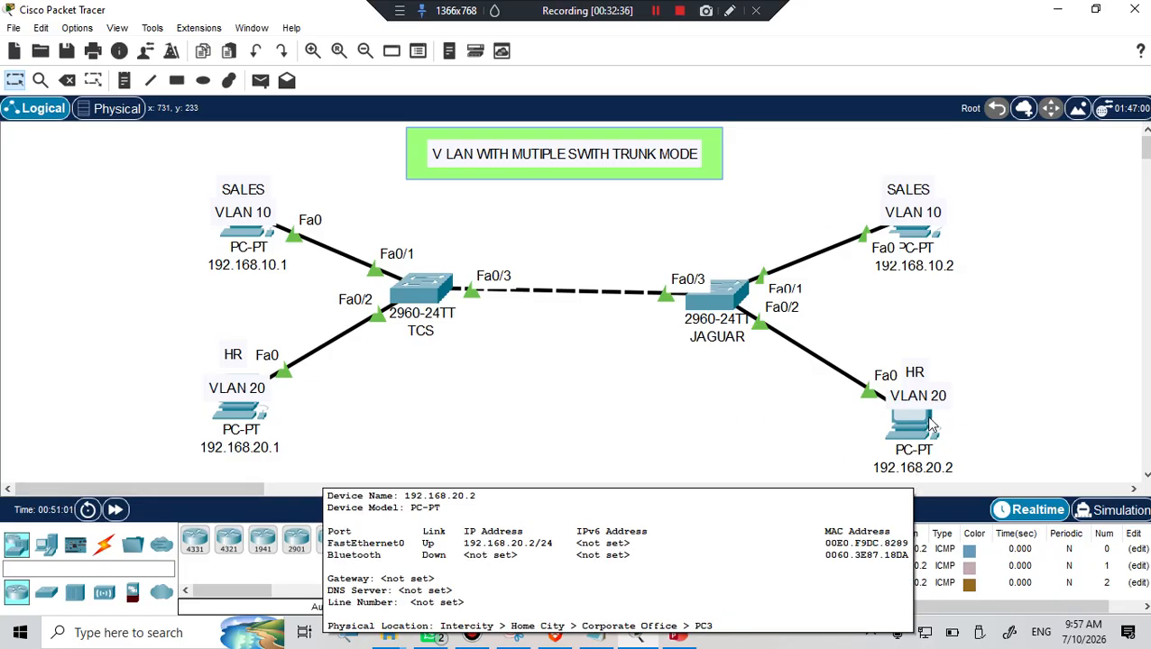